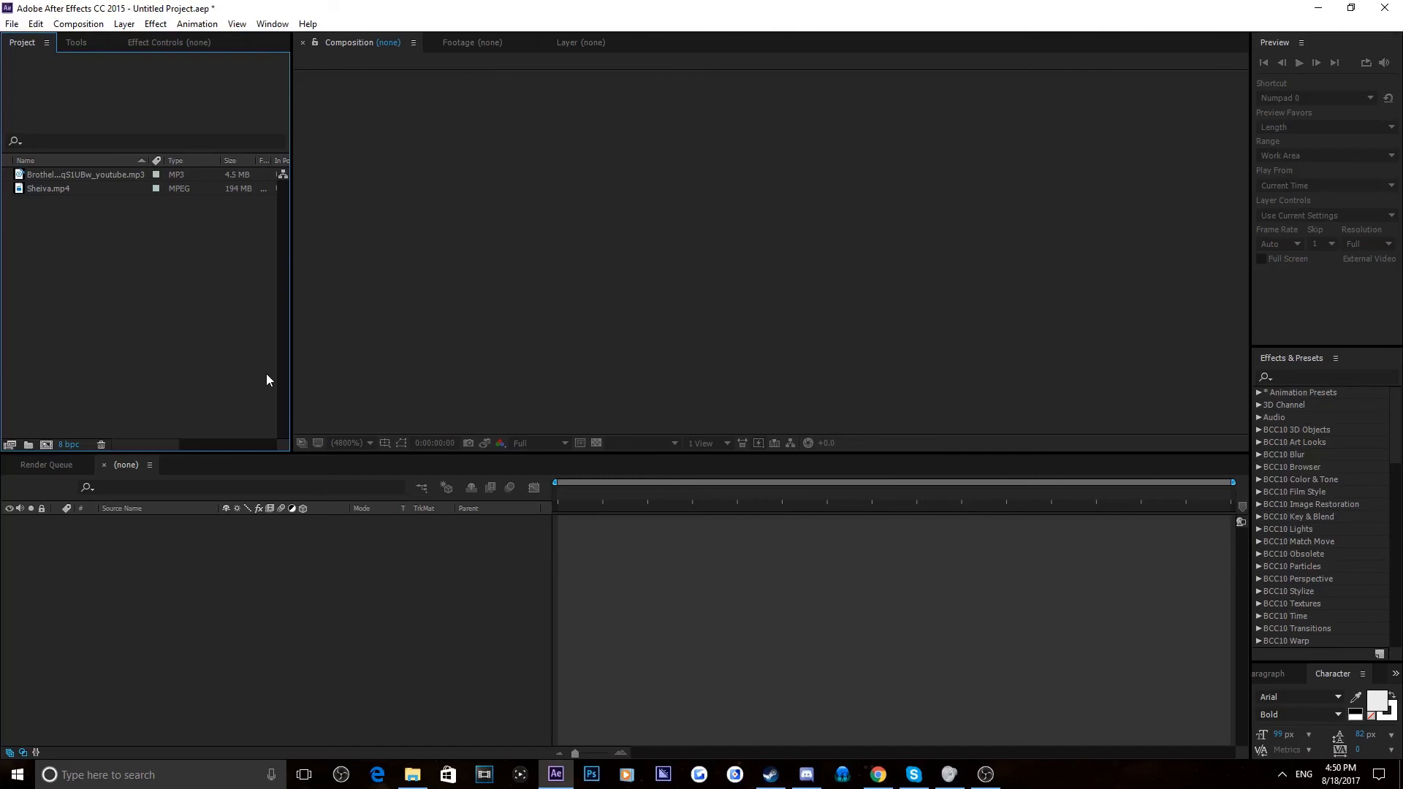
pyautogui.click(113, 166)
pyautogui.click(114, 182)
pyautogui.click(114, 185)
pyautogui.click(107, 178)
pyautogui.moveTo(106, 187); pyautogui.dragTo(101, 184)
pyautogui.click(82, 227)
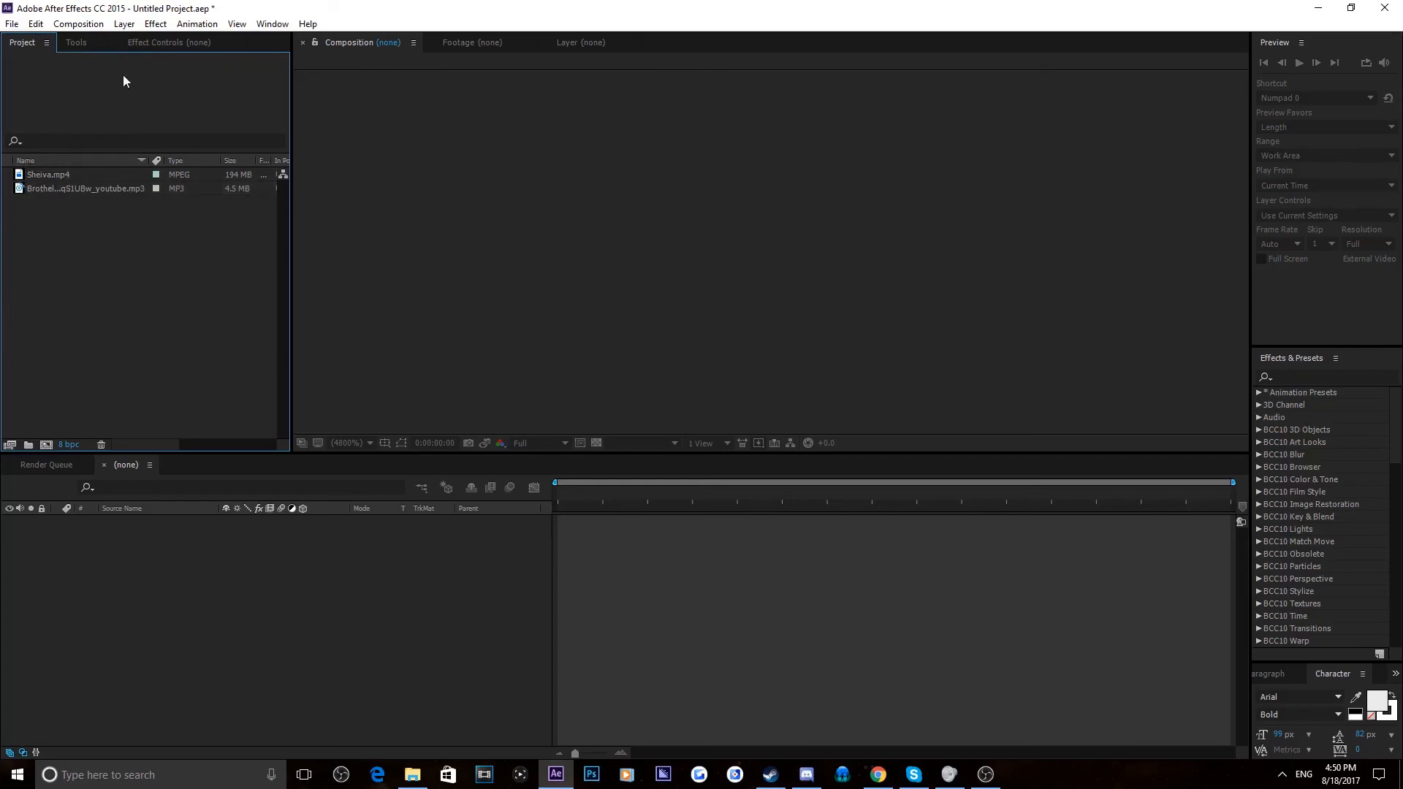
# Create a composition from the Brothel song MP3 and reveal the audio layer's waveform
pyautogui.moveTo(91, 187); pyautogui.dragTo(46, 443)
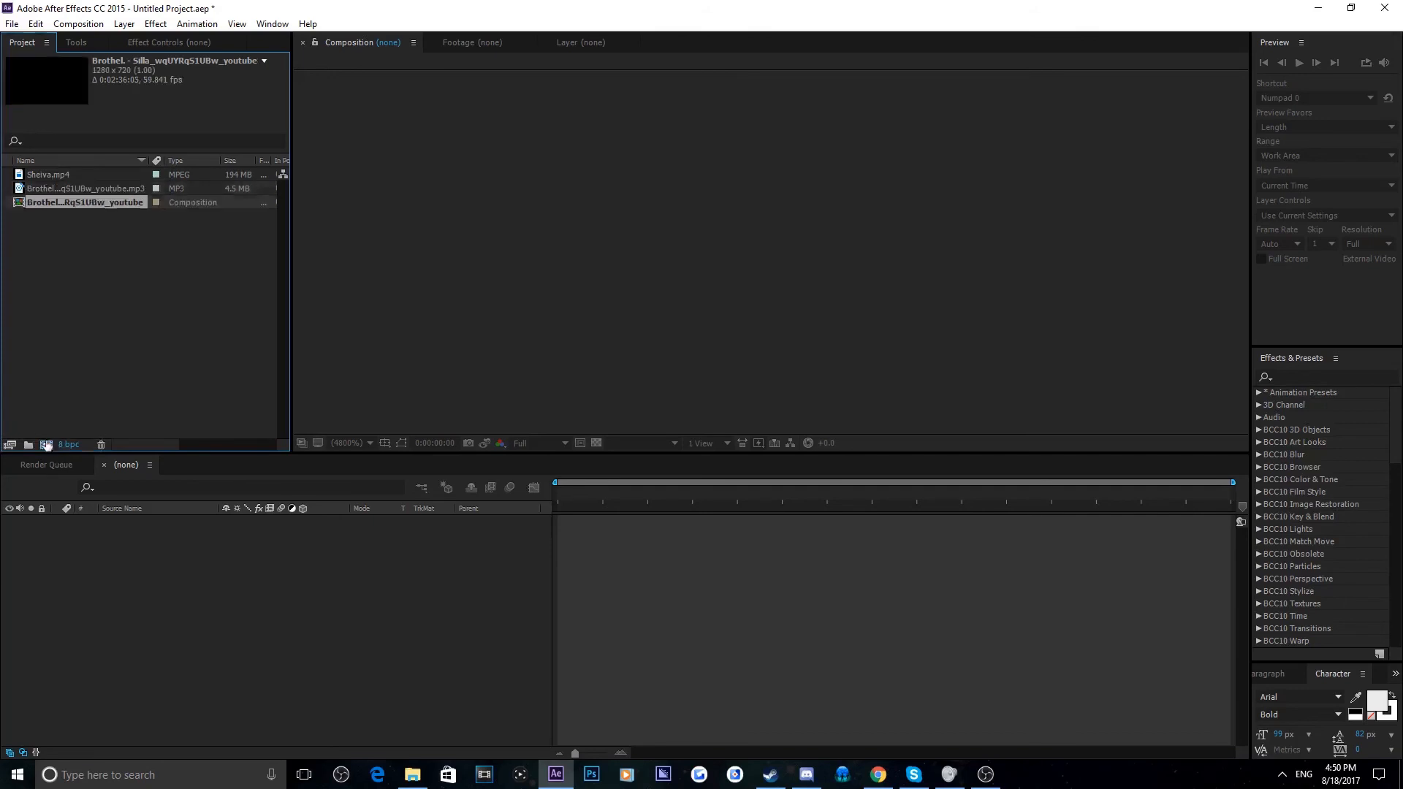
pyautogui.click(750, 643)
pyautogui.moveTo(617, 488); pyautogui.dragTo(579, 508)
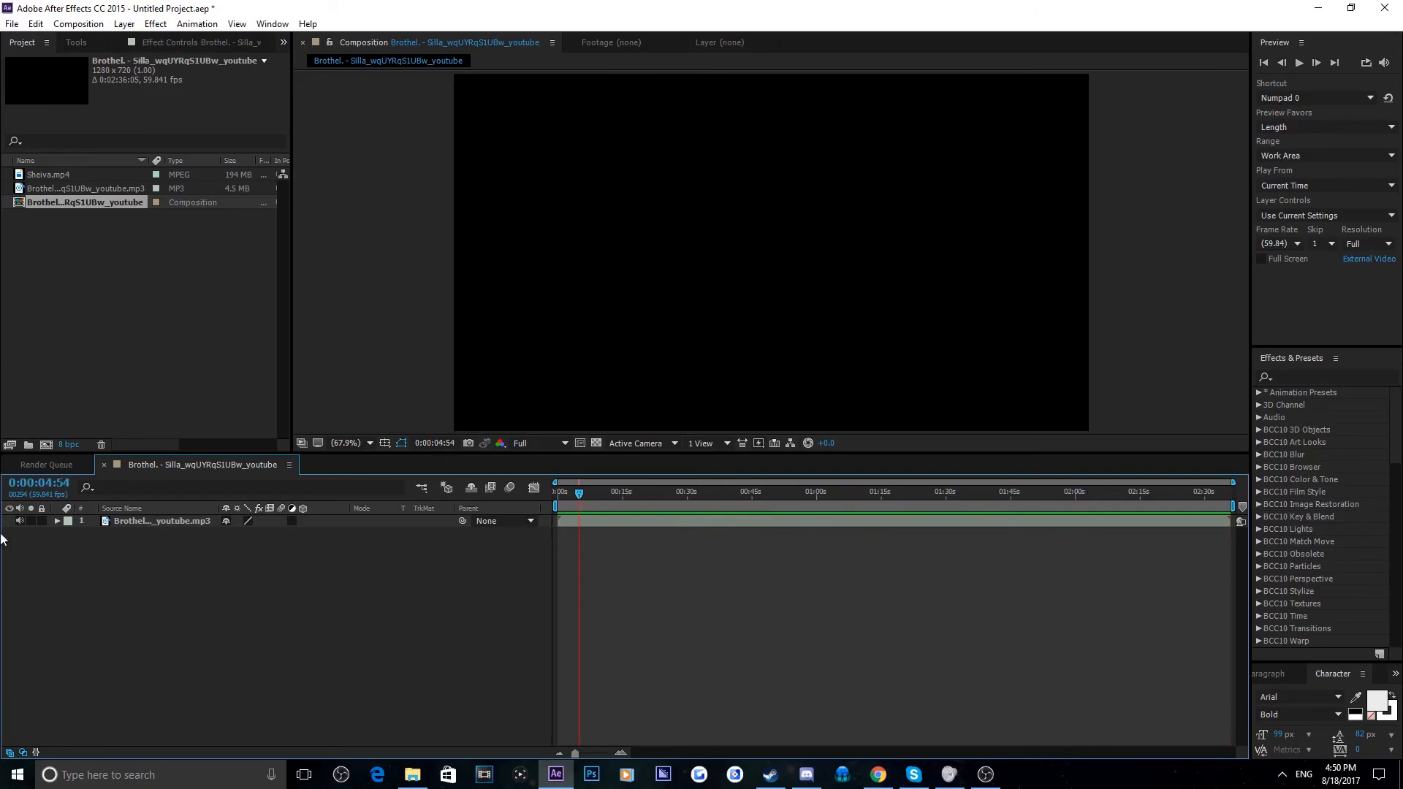
pyautogui.click(69, 534)
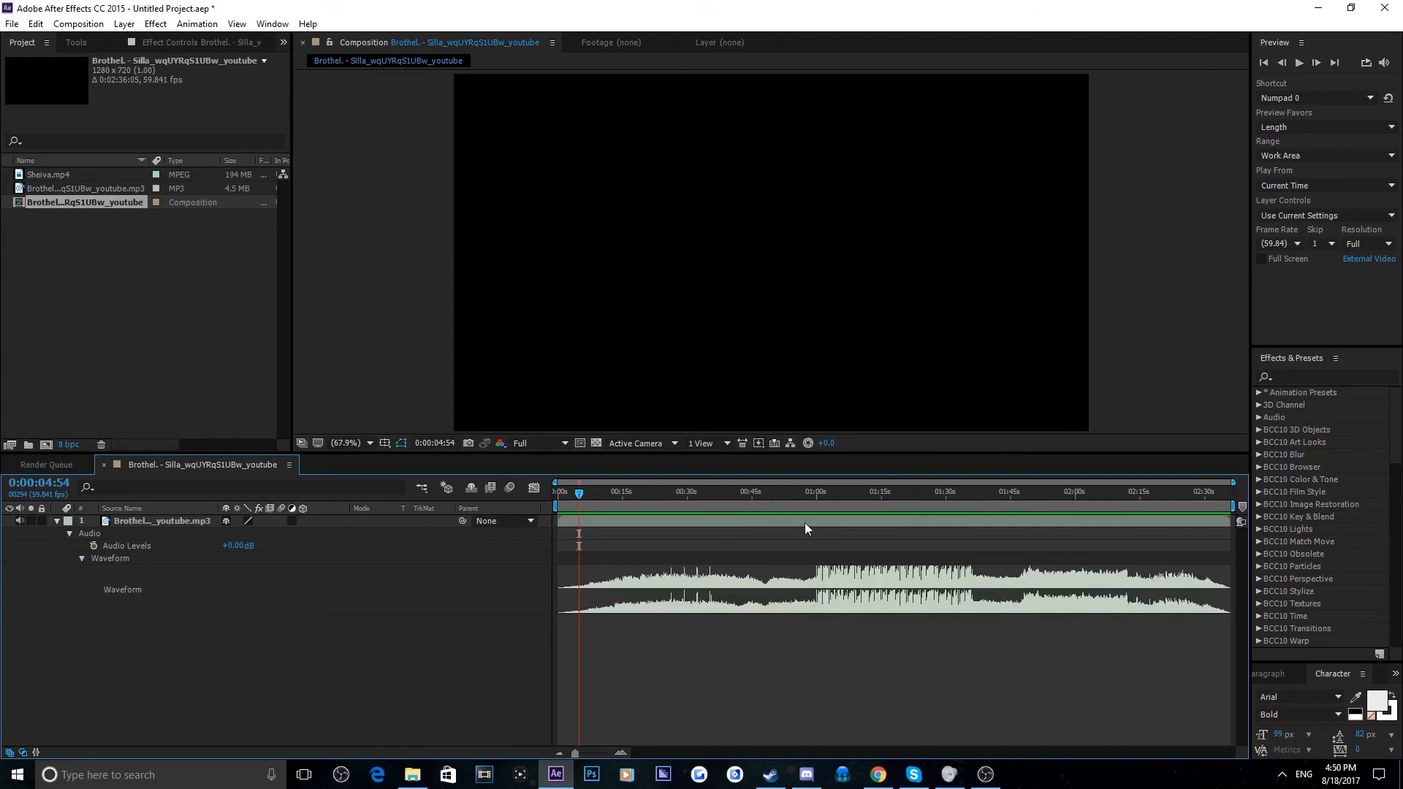
# Preview the song from 0:00:53:45 through the drop at about one minute, with the waveform enlarged
pyautogui.click(763, 506)
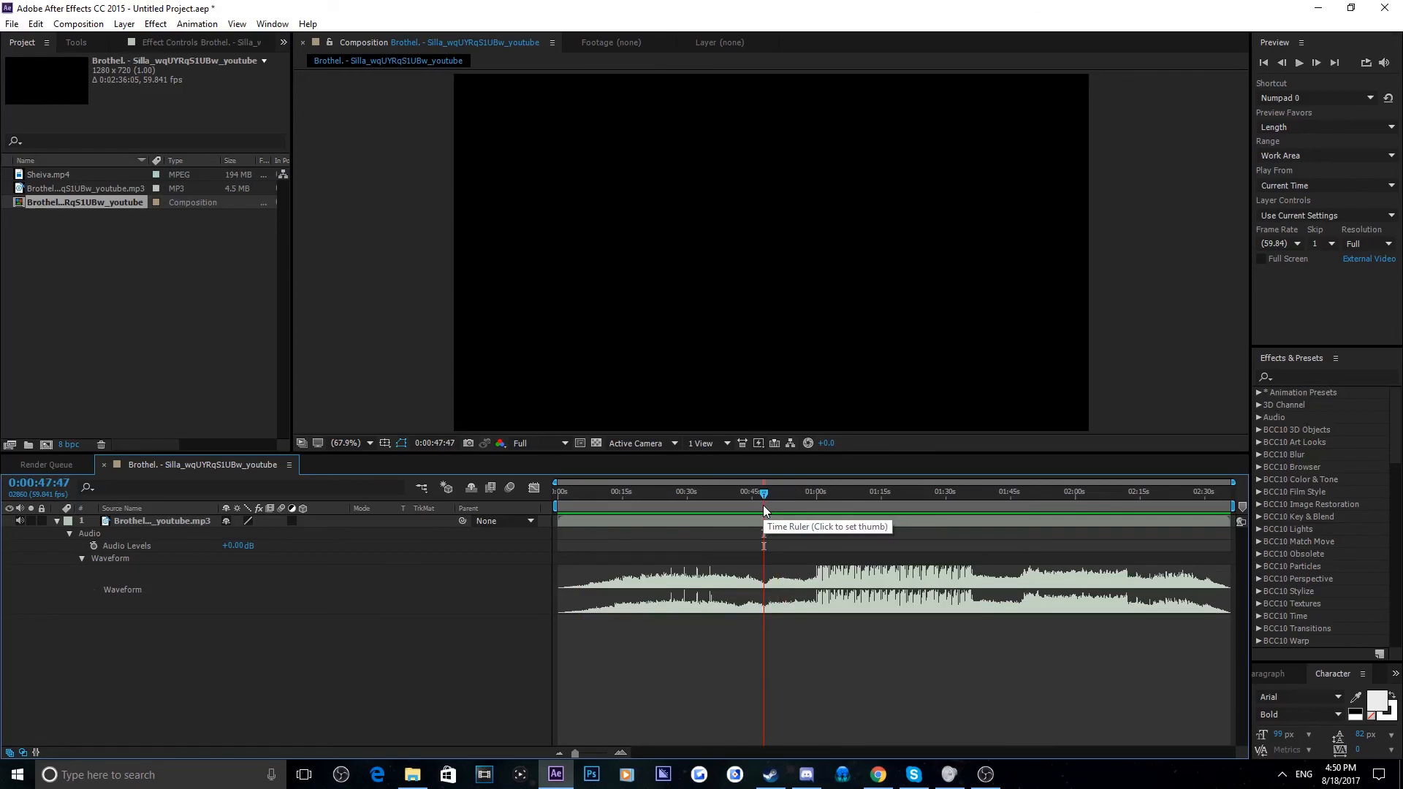
pyautogui.click(57, 520)
pyautogui.click(57, 520)
pyautogui.click(813, 502)
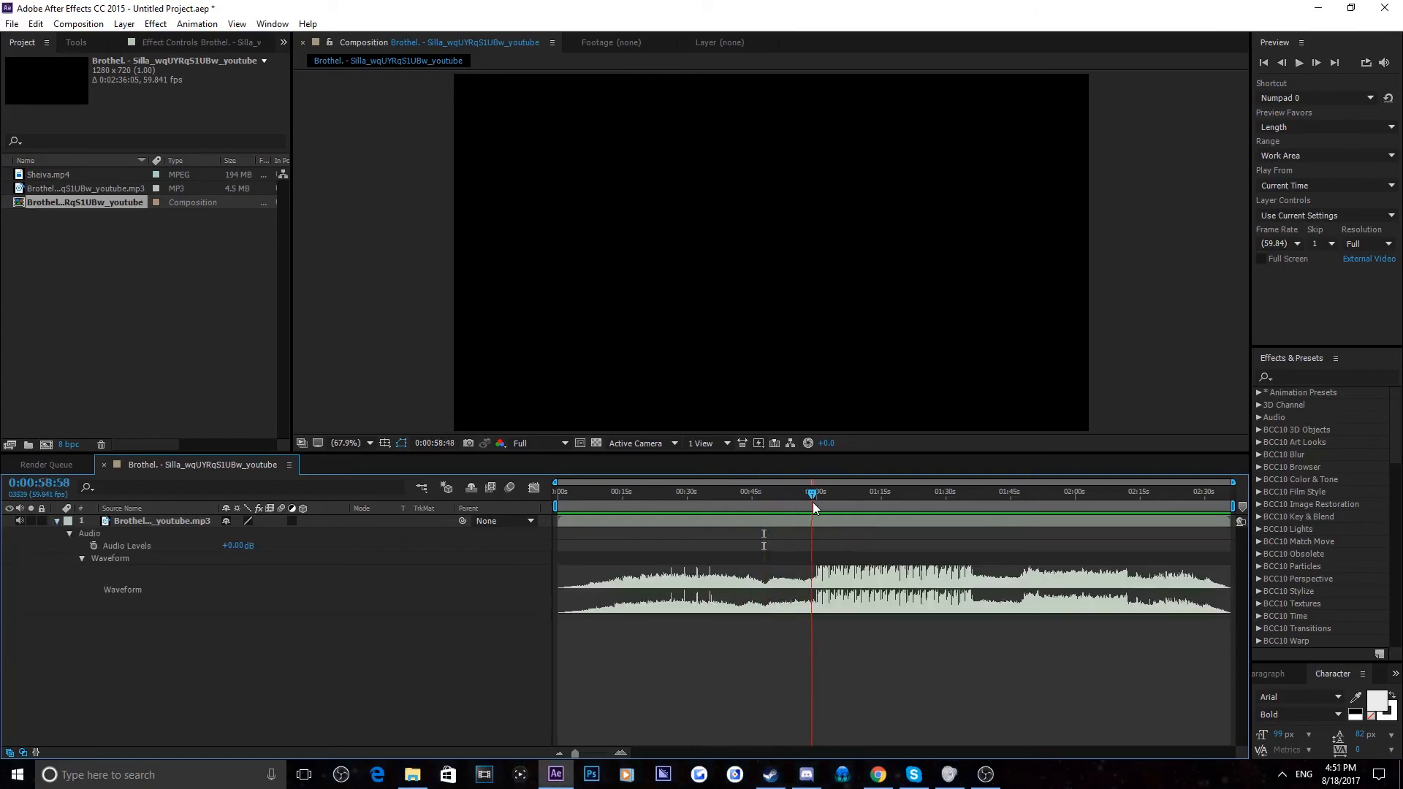
pyautogui.moveTo(814, 503); pyautogui.dragTo(637, 508)
pyautogui.scroll(3, 811, 493)
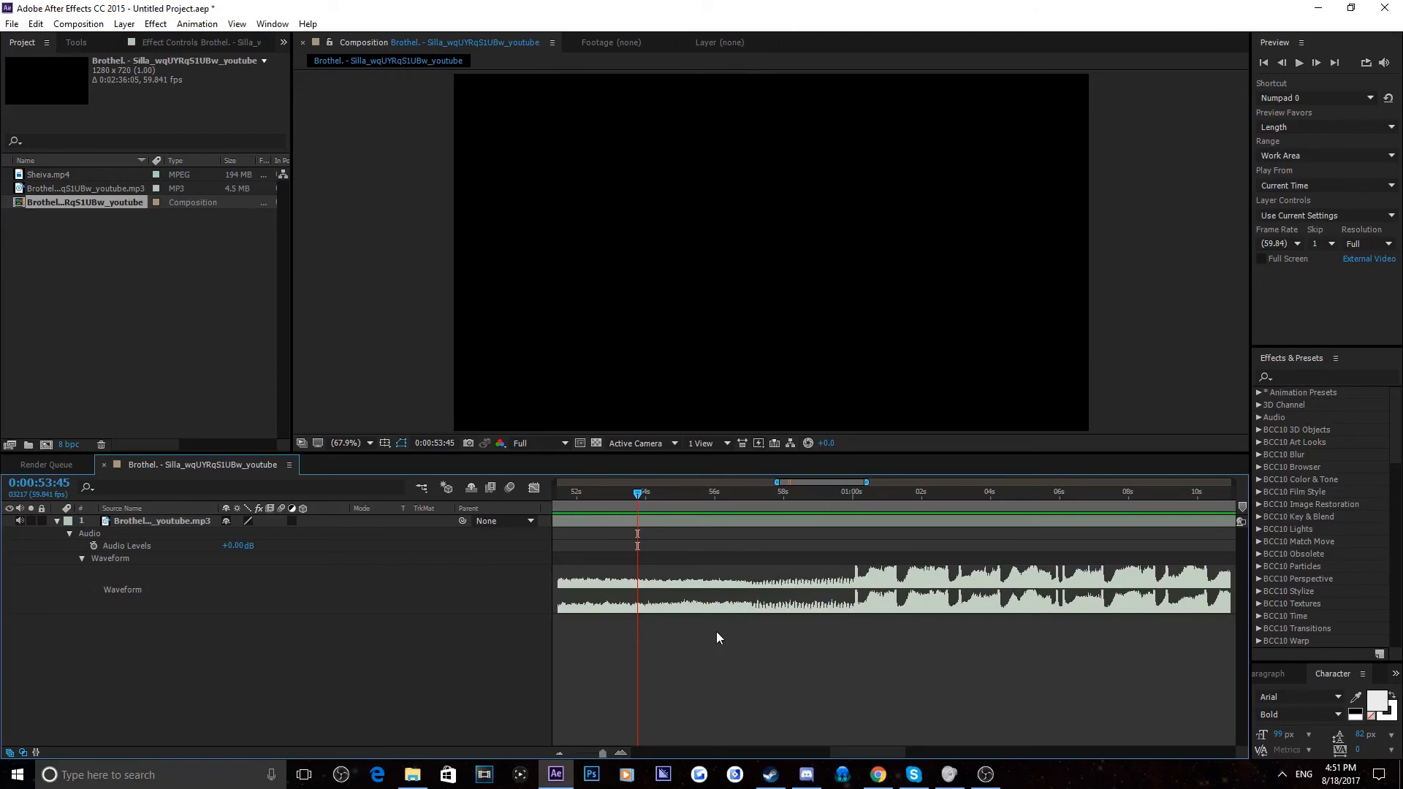
pyautogui.press('space')
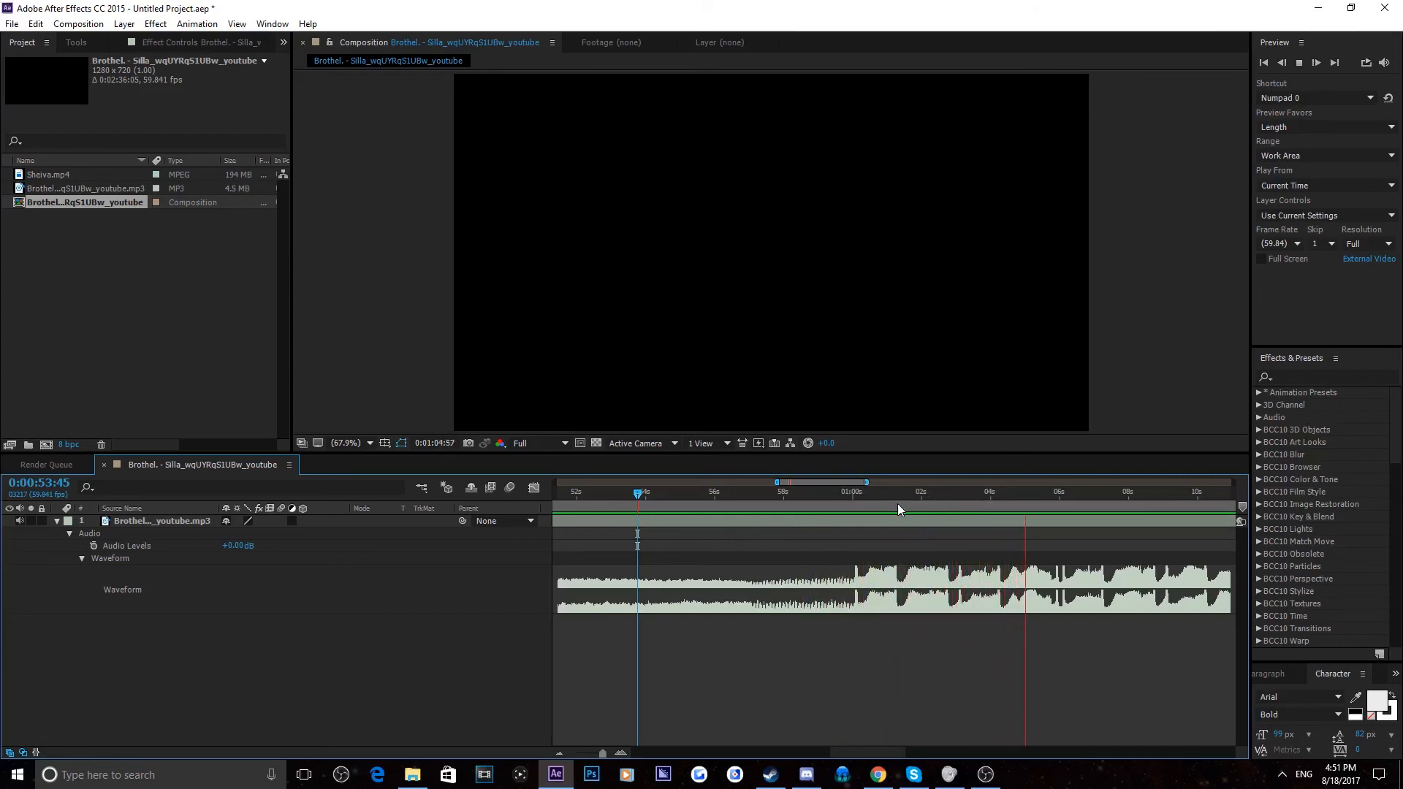
pyautogui.press('space')
# Listen to the build-up from 0:00:57:23 and add a composition marker at the drop, at about 0:01:00:03
pyautogui.moveTo(736, 493); pyautogui.dragTo(753, 495)
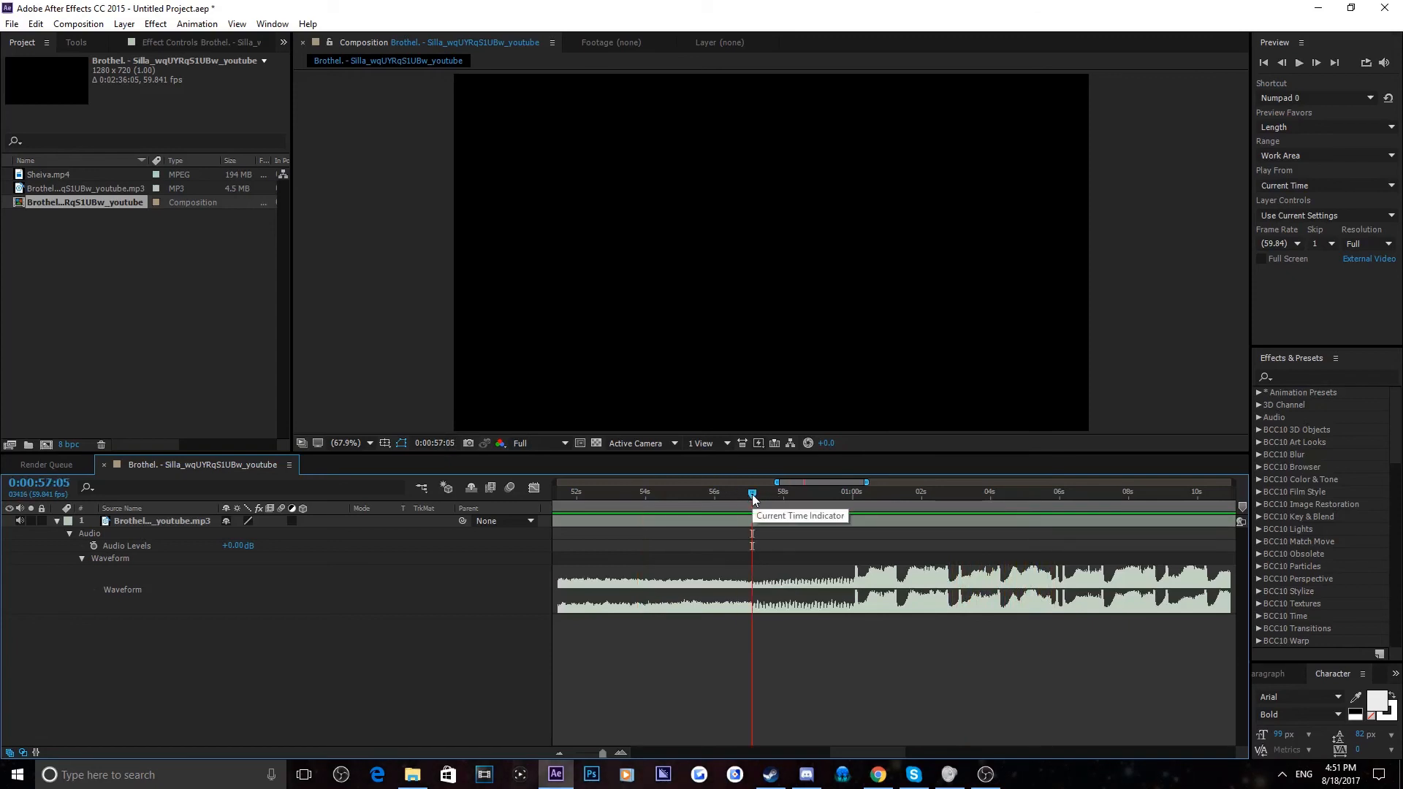
pyautogui.press('KP_Multiply')
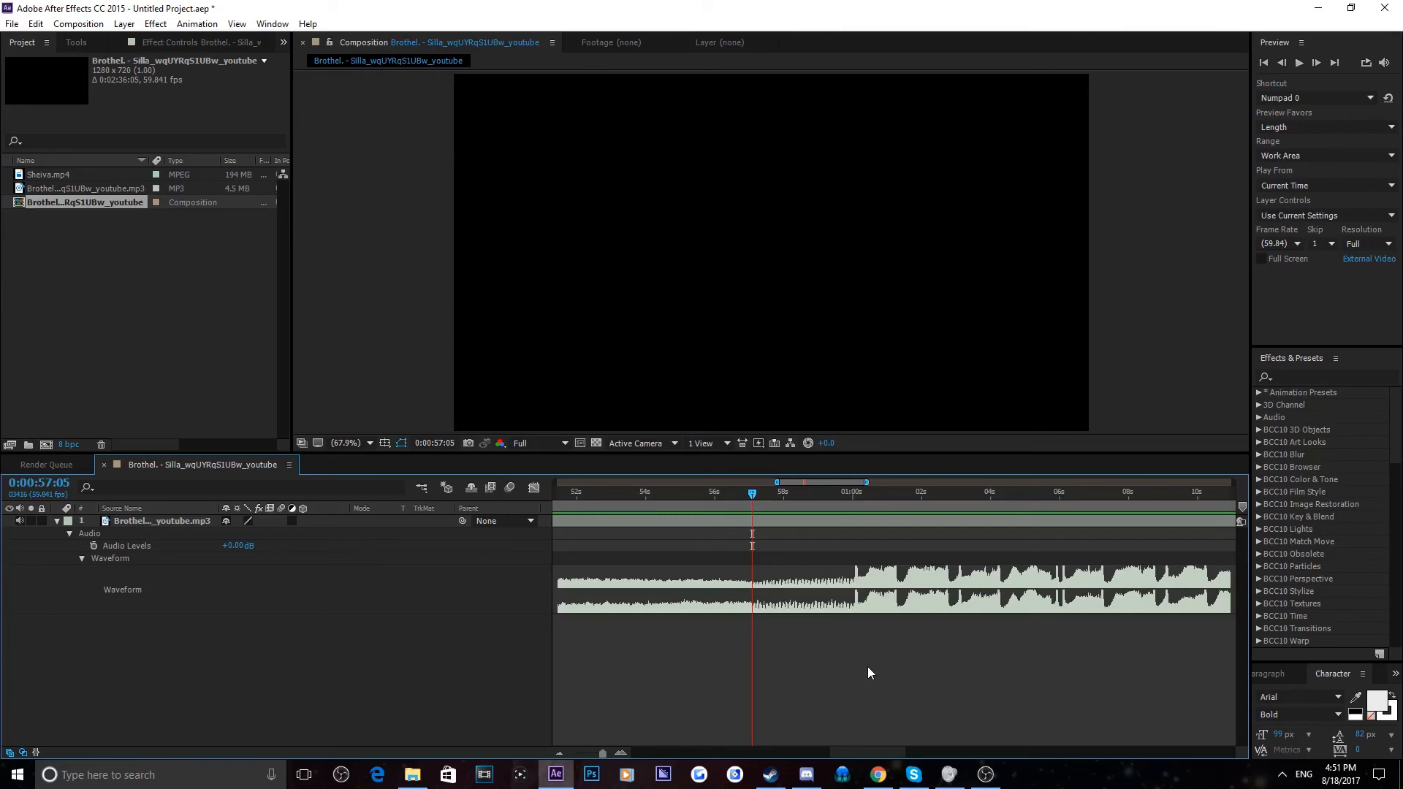
pyautogui.moveTo(778, 506)
pyautogui.mouseDown()
pyautogui.moveTo(847, 501)
pyautogui.moveTo(766, 501)
pyautogui.mouseUp()
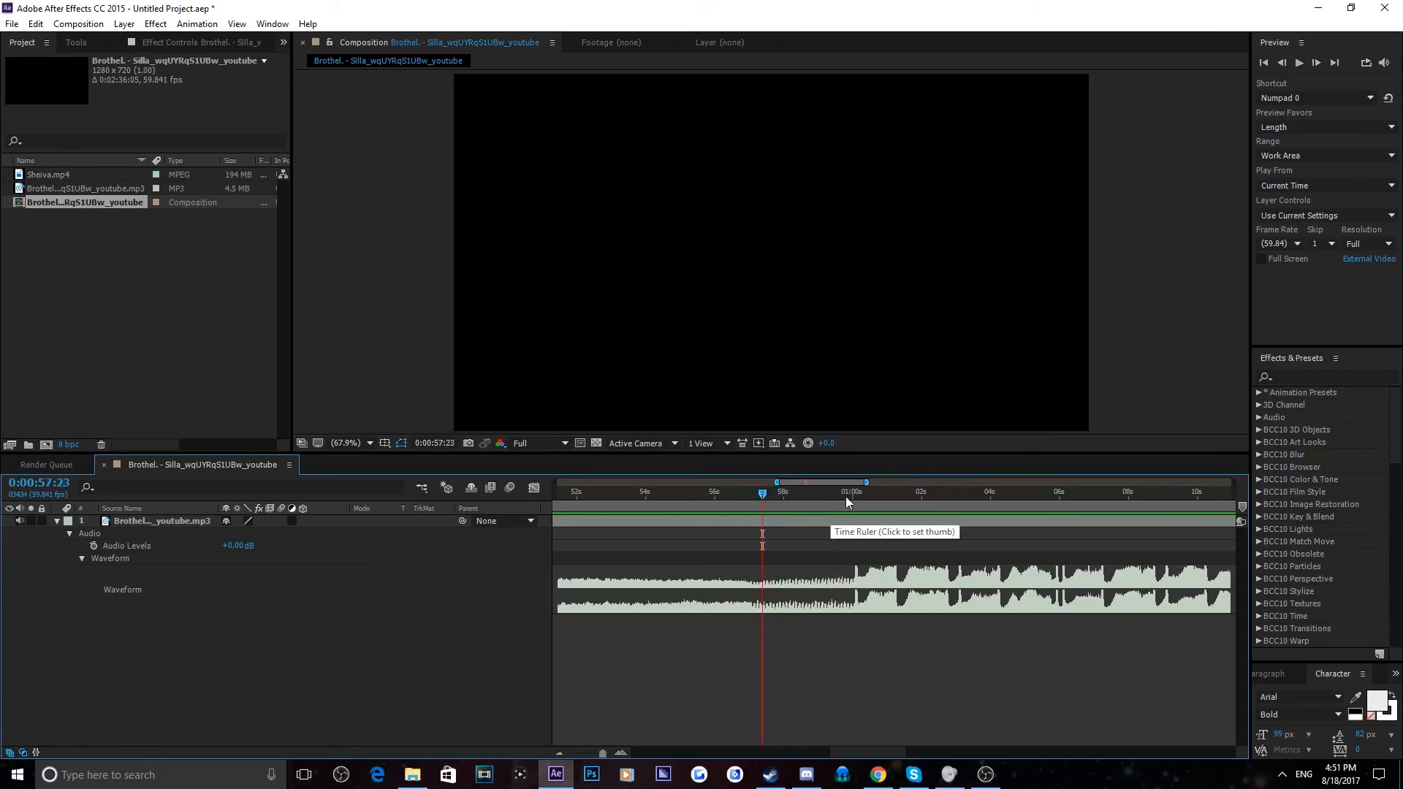
pyautogui.press('space')
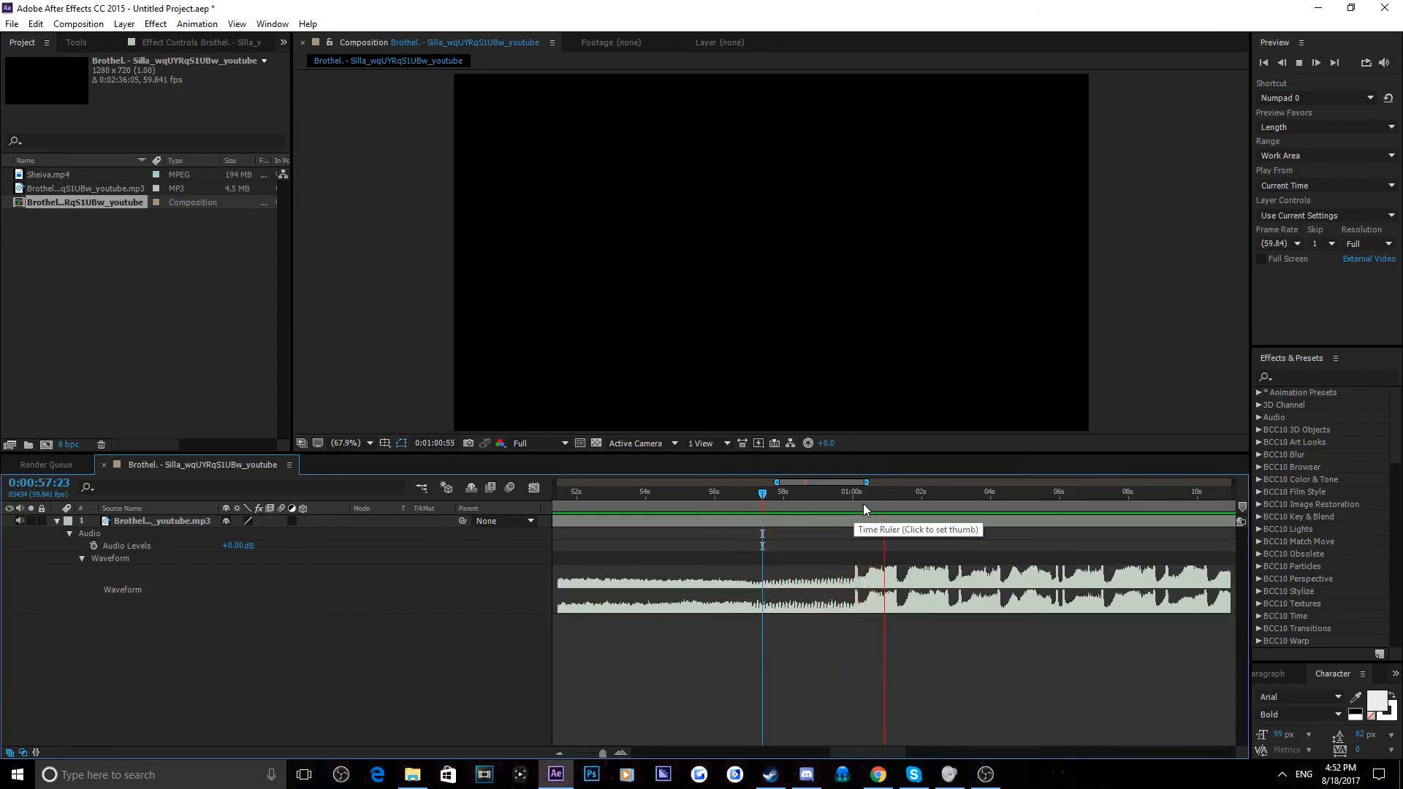
pyautogui.press('space')
pyautogui.click(855, 501)
pyautogui.moveTo(853, 498); pyautogui.dragTo(757, 490)
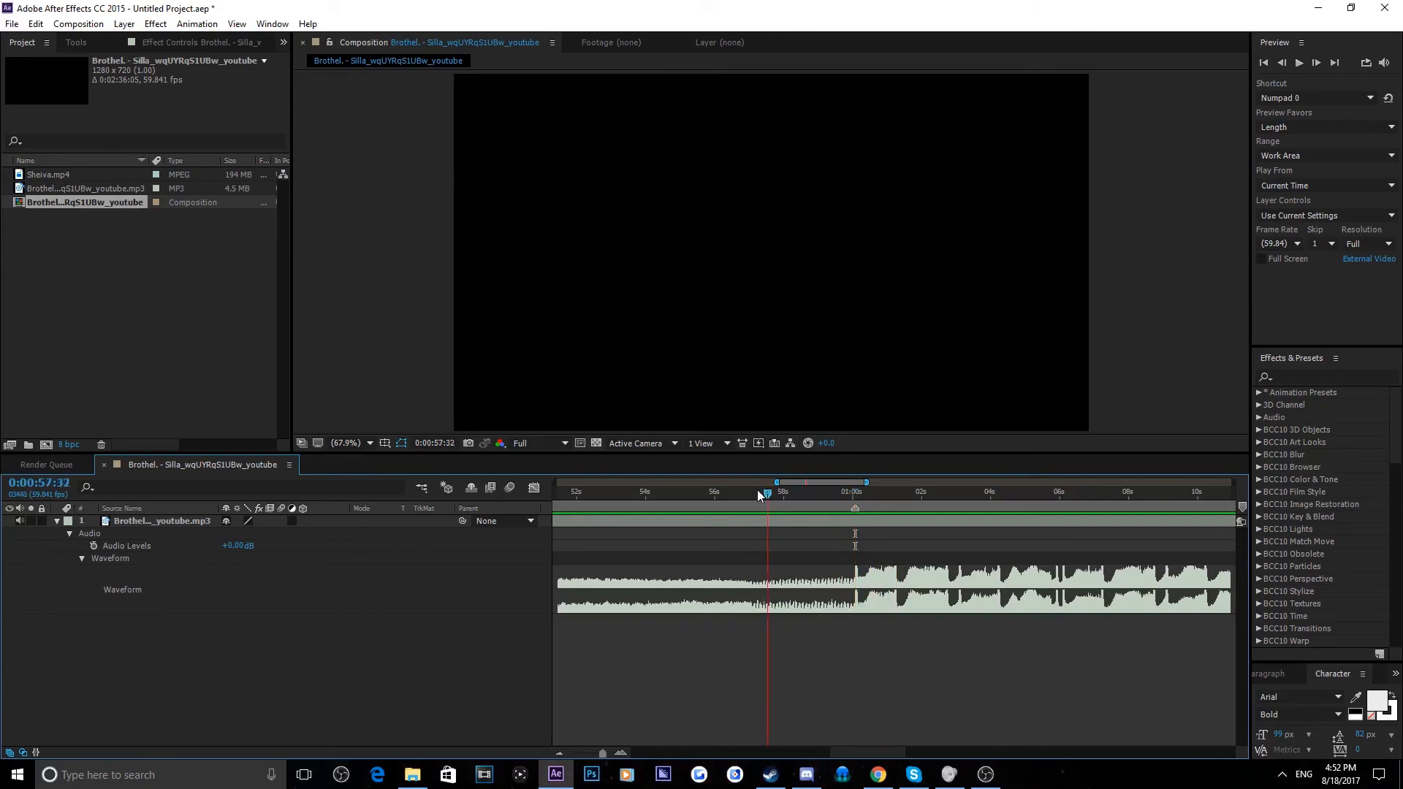
# Preview from 0:00:57:14 and add composition markers on the two beats after the drop, near 0:01:00:47 and just past 0:01:01:00
pyautogui.press('space')
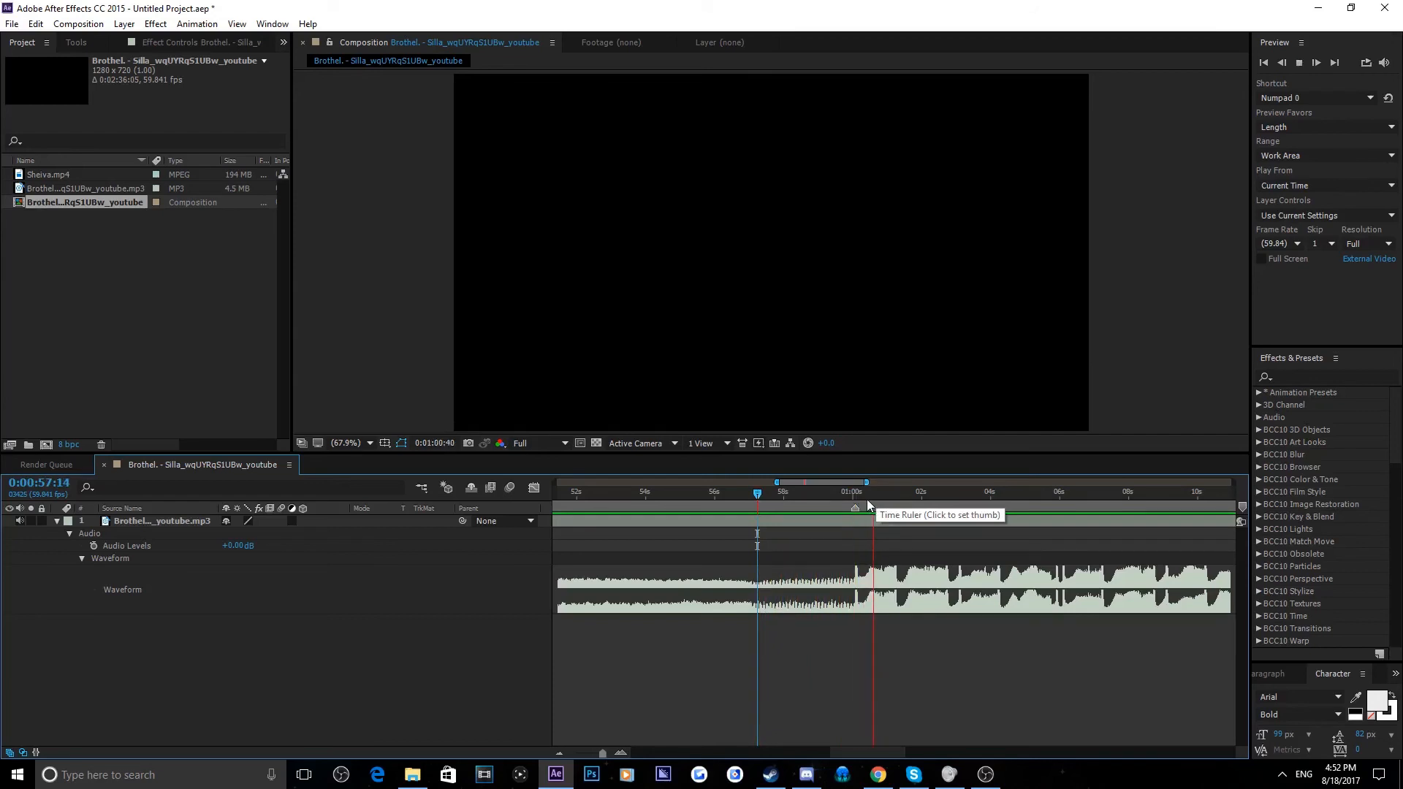
pyautogui.click(875, 499)
pyautogui.moveTo(875, 499)
pyautogui.mouseDown()
pyautogui.moveTo(859, 497)
pyautogui.moveTo(875, 491)
pyautogui.mouseUp()
pyautogui.press('=')
pyautogui.click(887, 481)
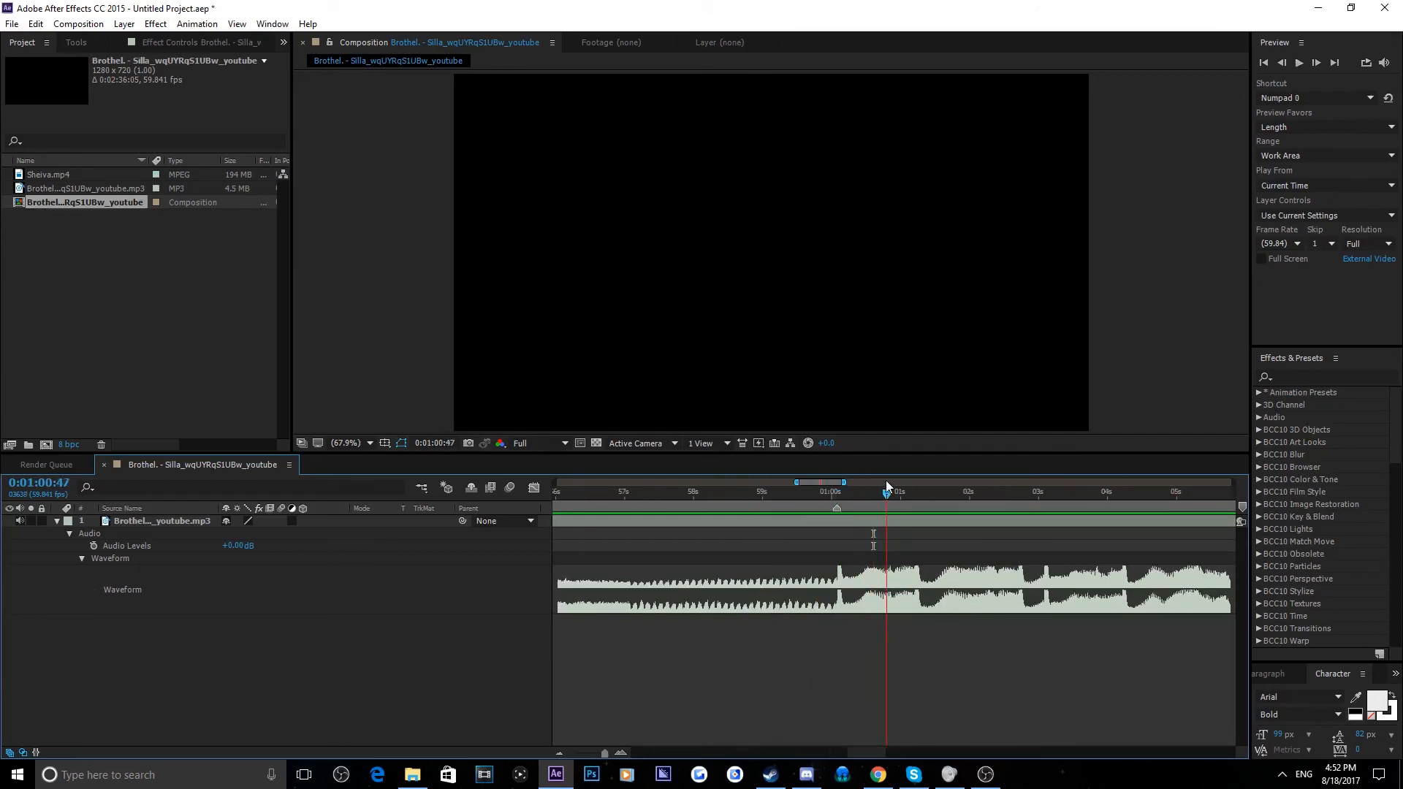
pyautogui.press('KP_Multiply')
pyautogui.moveTo(891, 483); pyautogui.dragTo(911, 497)
pyautogui.press('KP_Multiply')
# Preview from 0:00:59:02 and add composition markers on the next two beats, at about 0:01:02:15 and 0:01:02:41
pyautogui.press('KP_0')
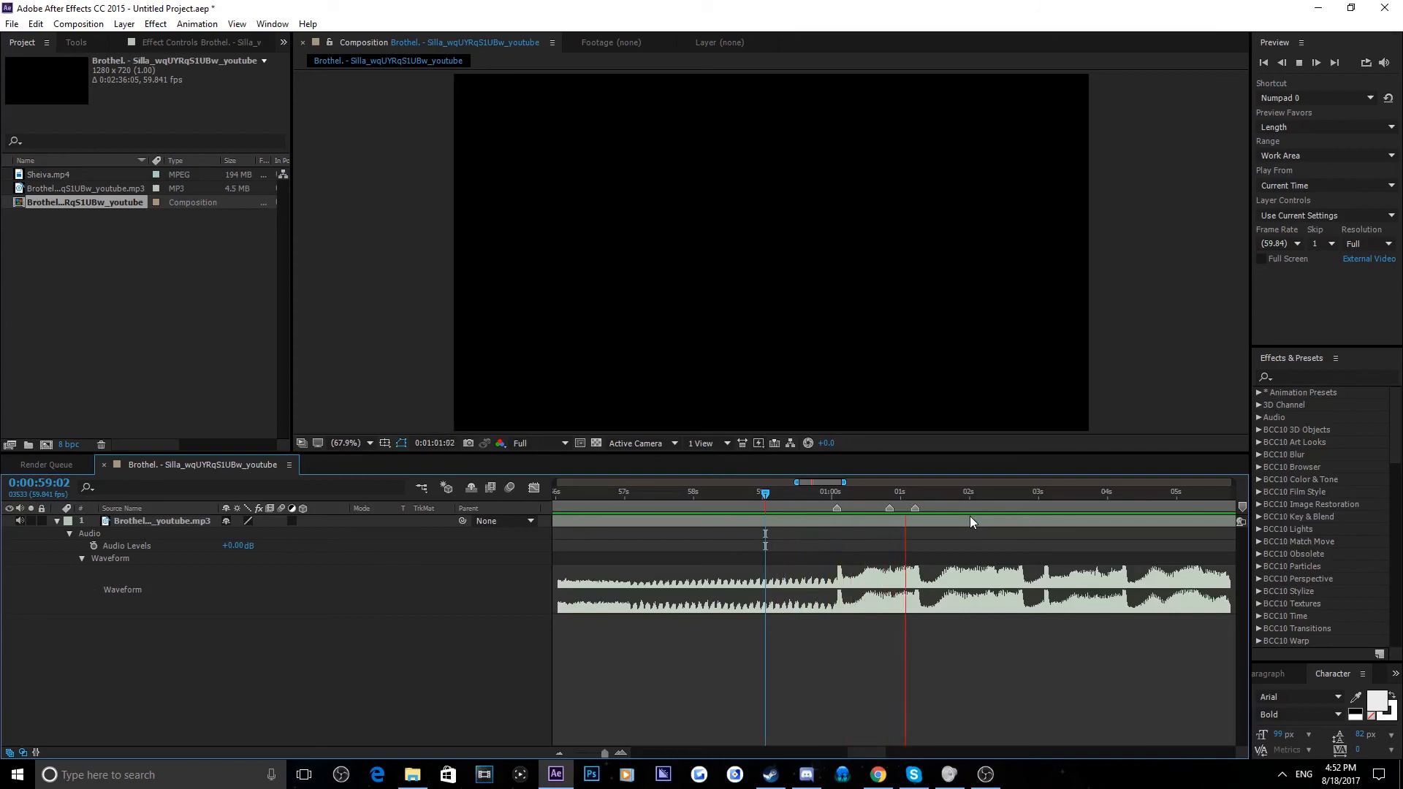
pyautogui.moveTo(1000, 500)
pyautogui.mouseDown()
pyautogui.moveTo(986, 507)
pyautogui.moveTo(1018, 492)
pyautogui.mouseUp()
pyautogui.press('KP_Multiply')
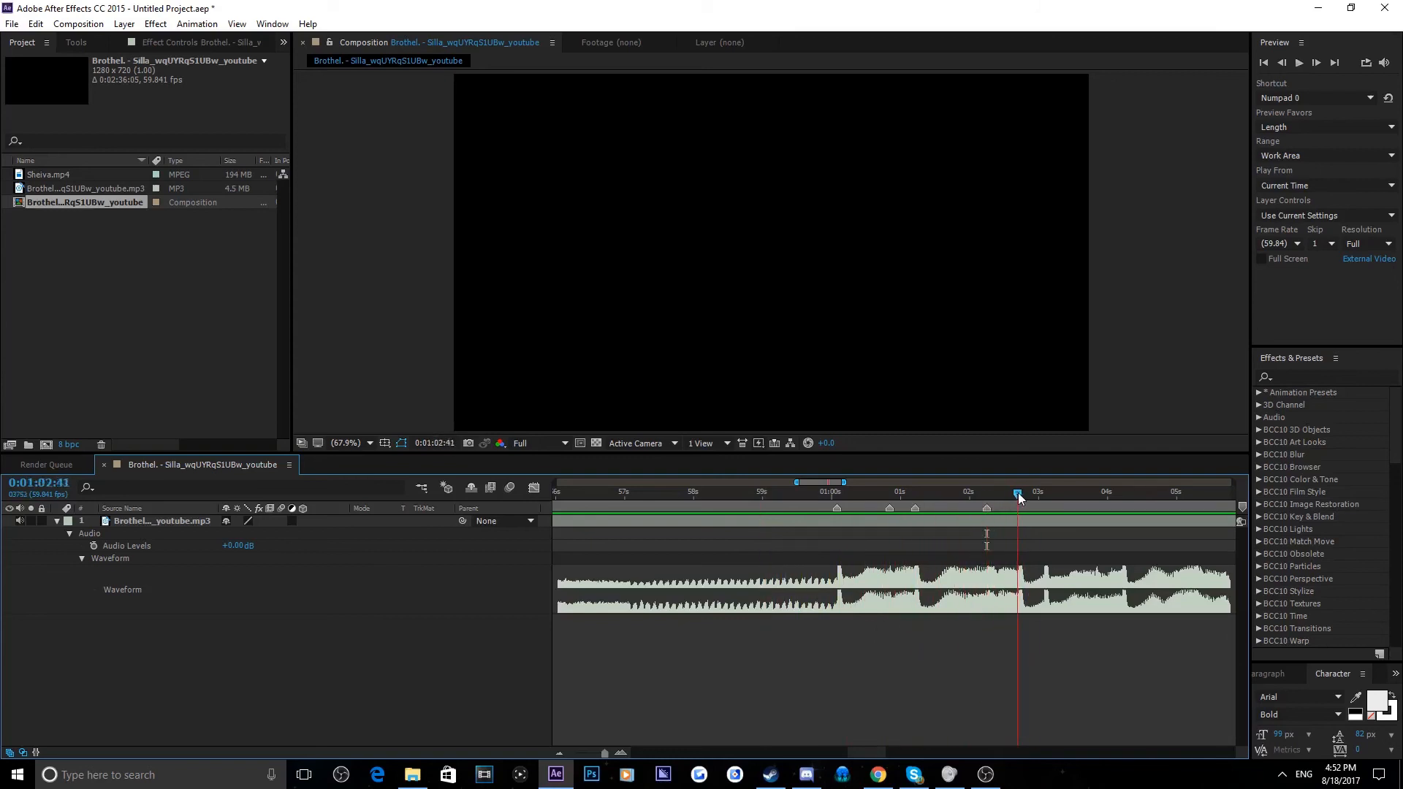
pyautogui.press('KP_Multiply')
# Replay the drop from 0:00:59:13 and add a composition marker on the waveform peak just past 0:01:03:00
pyautogui.click(813, 492)
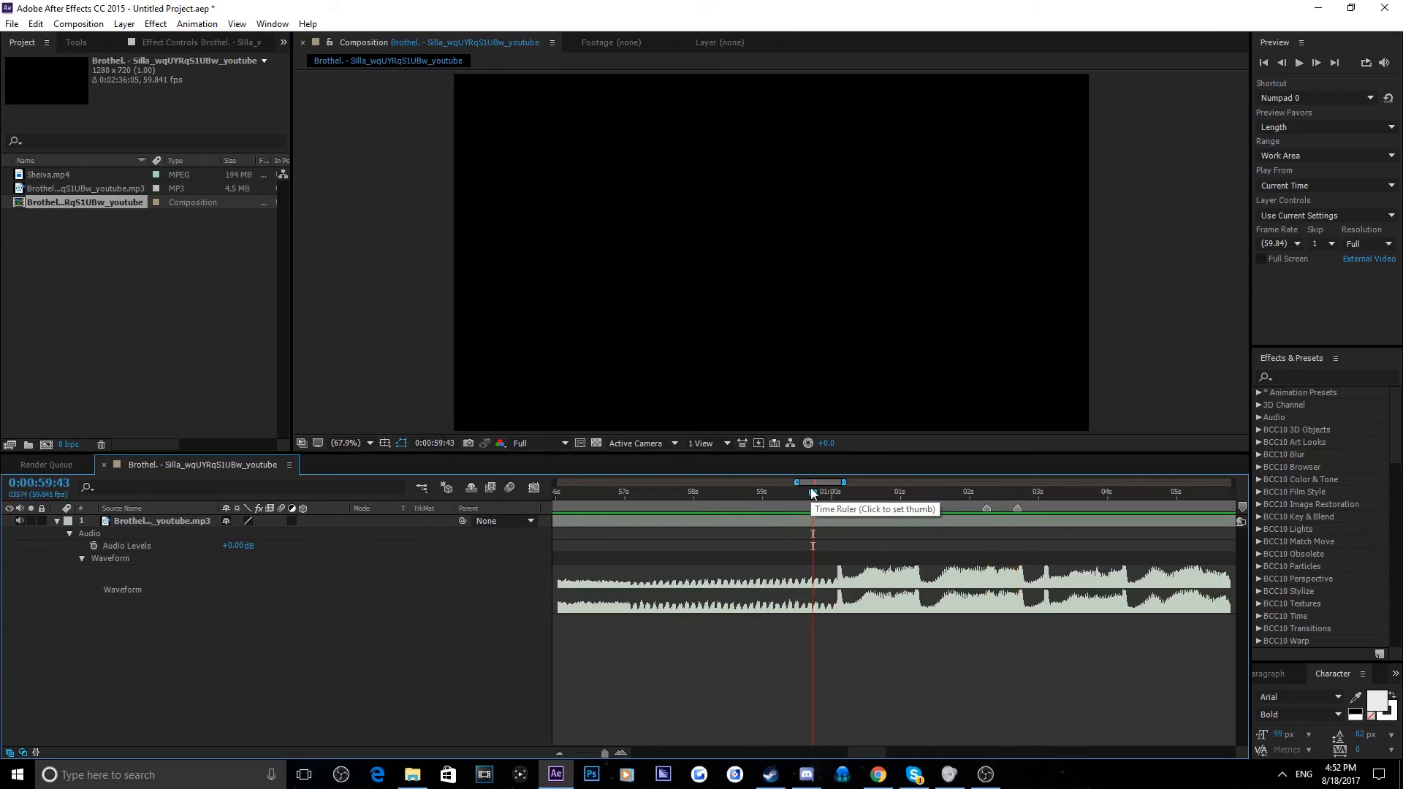
pyautogui.press('KP_Multiply')
pyautogui.press('KP_Multiply')
pyautogui.press('KP_Multiply')
pyautogui.moveTo(813, 493); pyautogui.dragTo(880, 511)
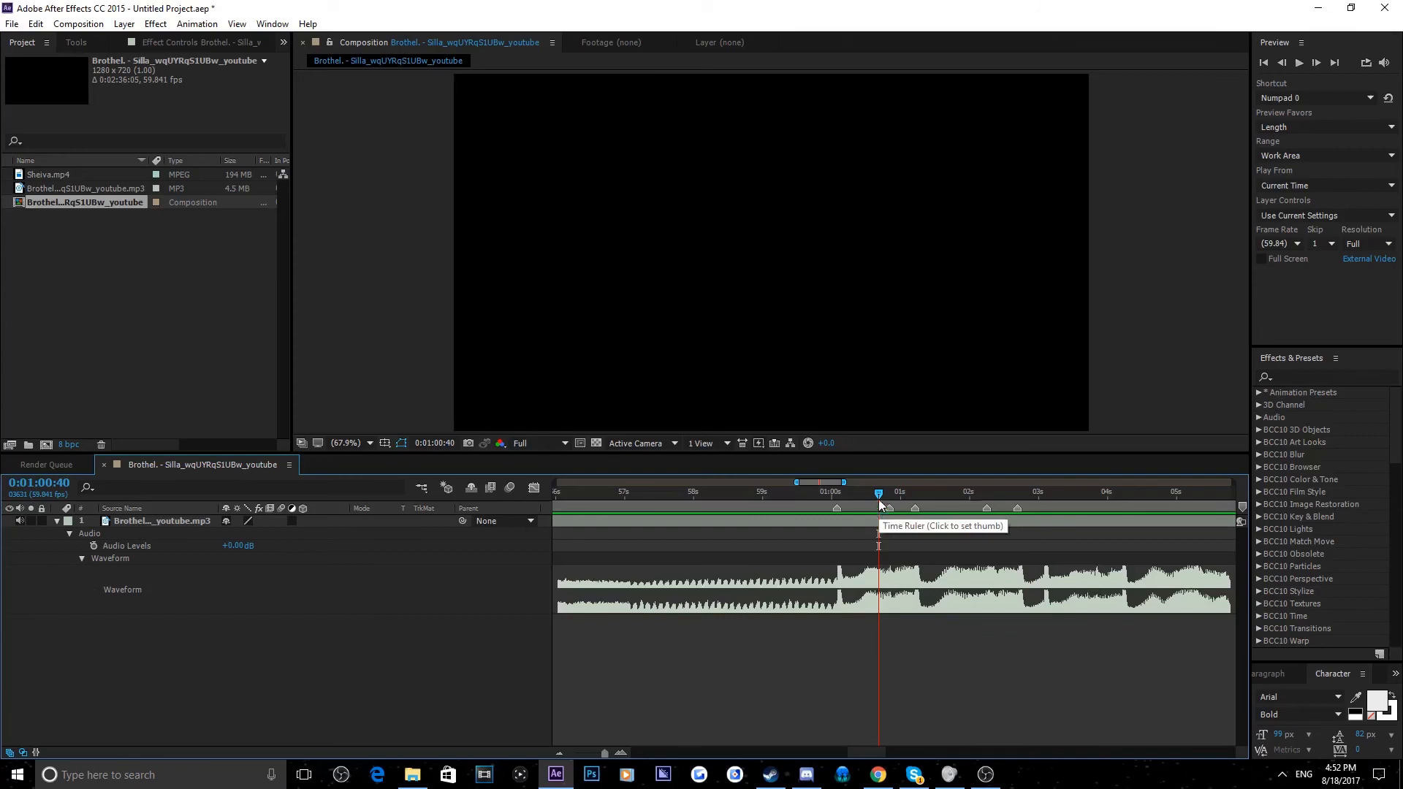
pyautogui.click(776, 489)
pyautogui.press('space')
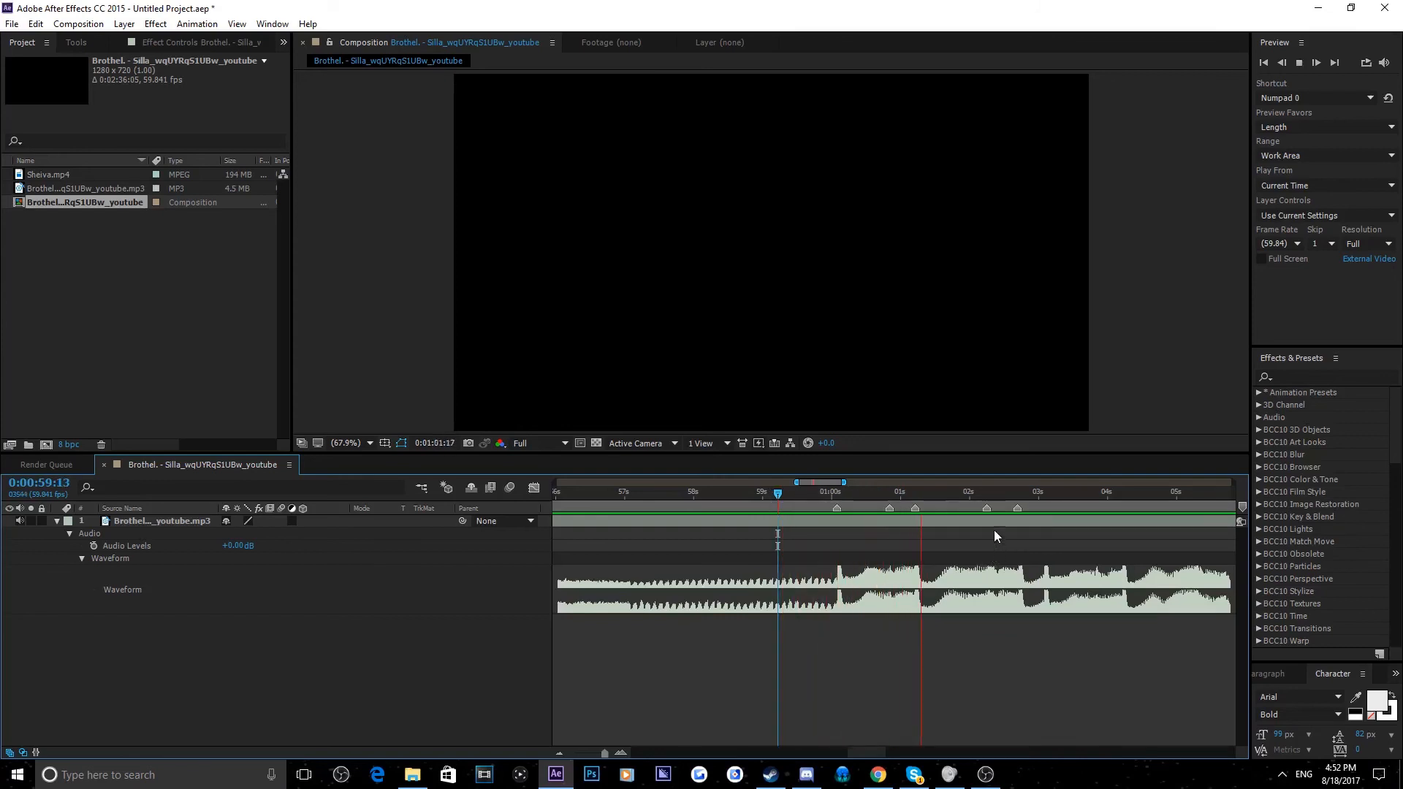
pyautogui.click(944, 493)
pyautogui.press('KP_Multiply')
# Preview from 0:01:02:12 and add composition markers on the following beats, from 0:01:03:50 through 0:01:06:05
pyautogui.click(984, 494)
pyautogui.press('space')
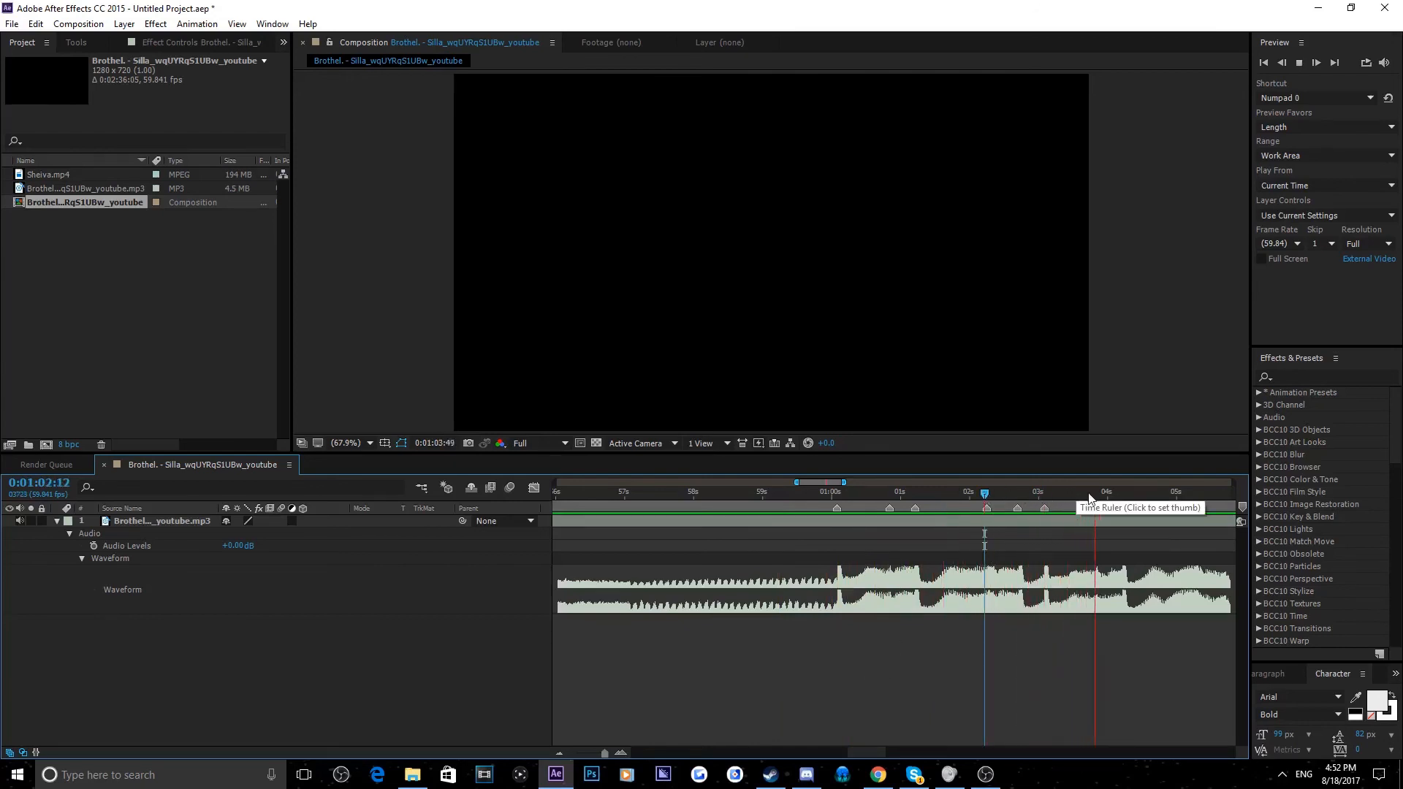
pyautogui.moveTo(881, 753); pyautogui.dragTo(891, 753)
pyautogui.press('space')
pyautogui.click(730, 495)
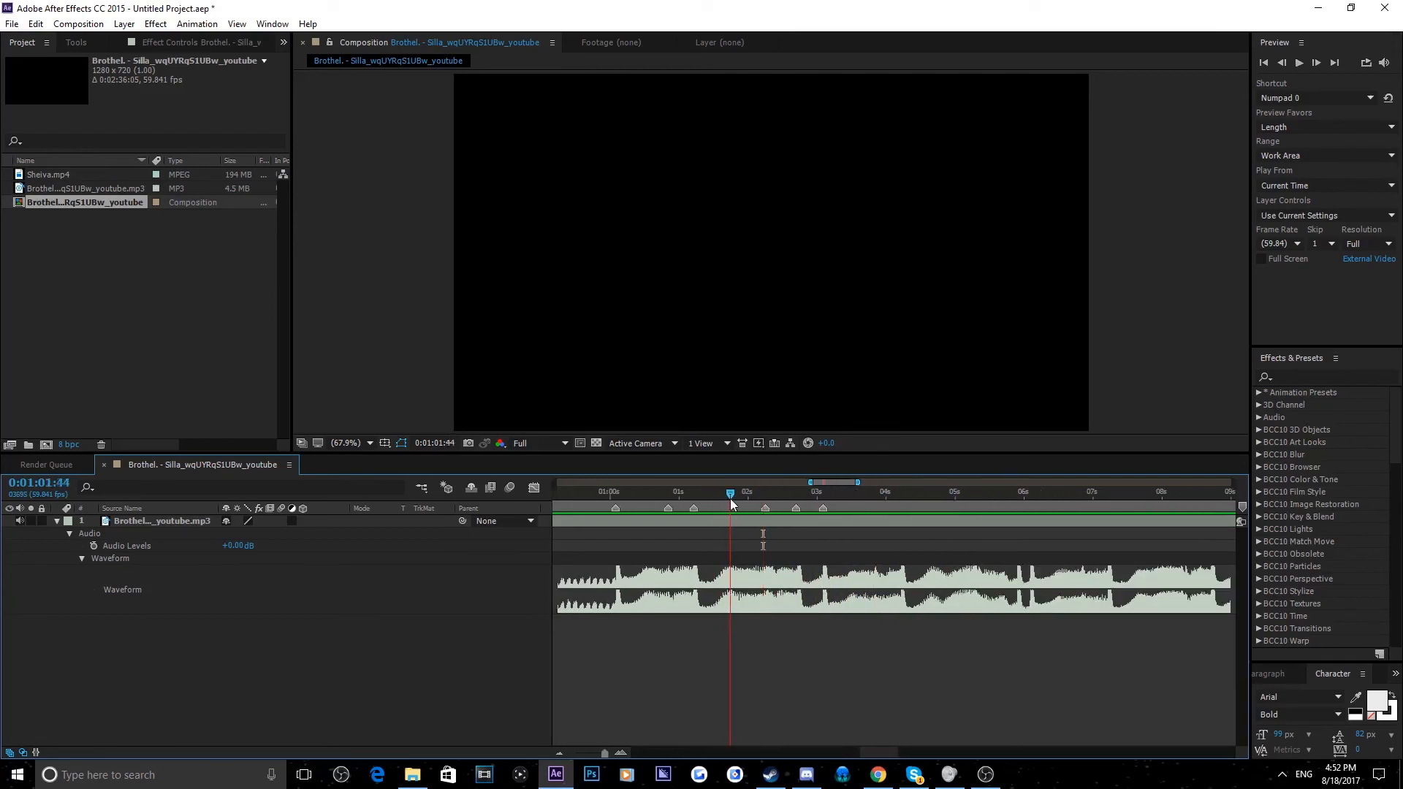
pyautogui.click(870, 496)
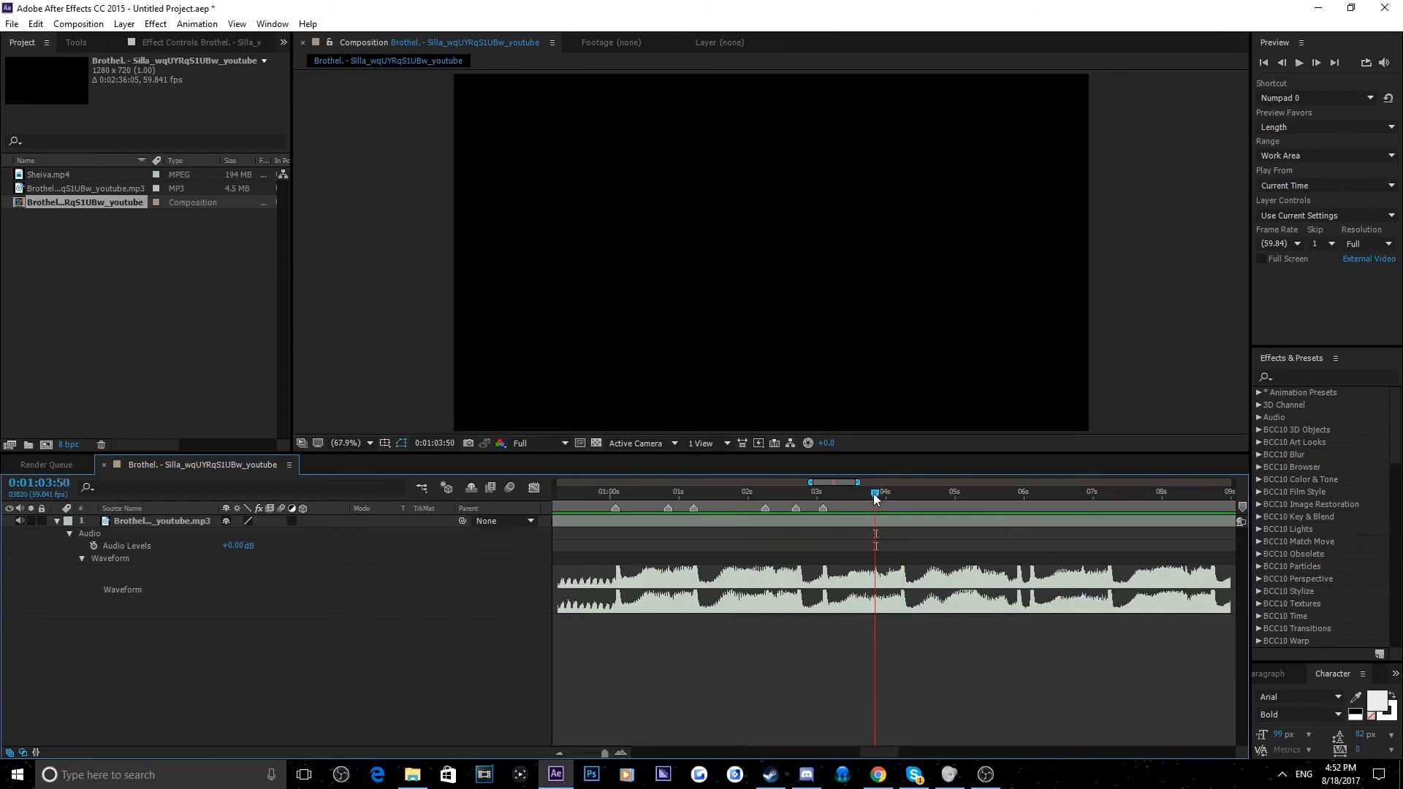
pyautogui.press('space')
pyautogui.press('KP_Multiply')
pyautogui.press('KP_Multiply')
pyautogui.click(1031, 496)
pyautogui.click(1033, 495)
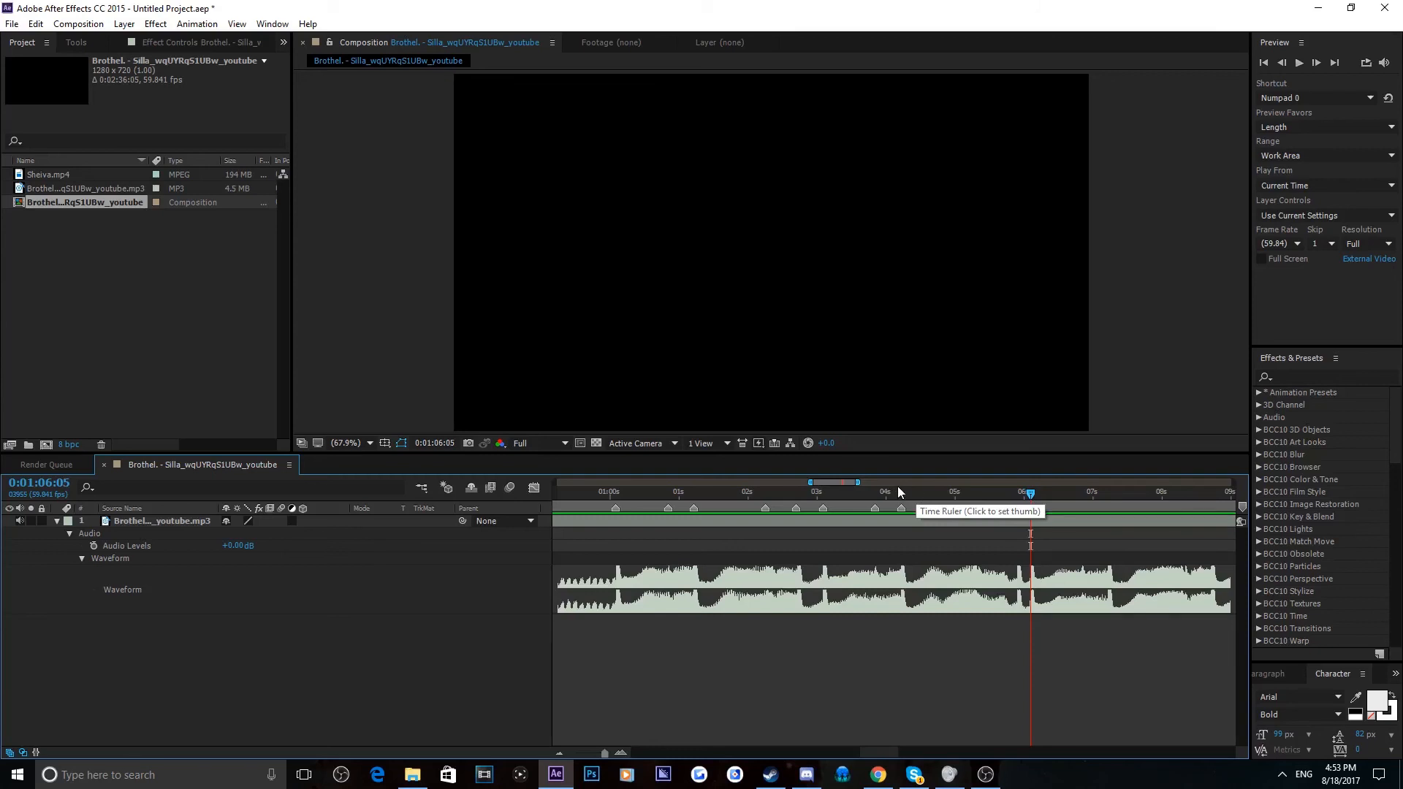
# Preview from 0:01:02:29 and add composition markers on the next two beats, at 0:01:06:50 and 0:01:07:12
pyautogui.click(782, 494)
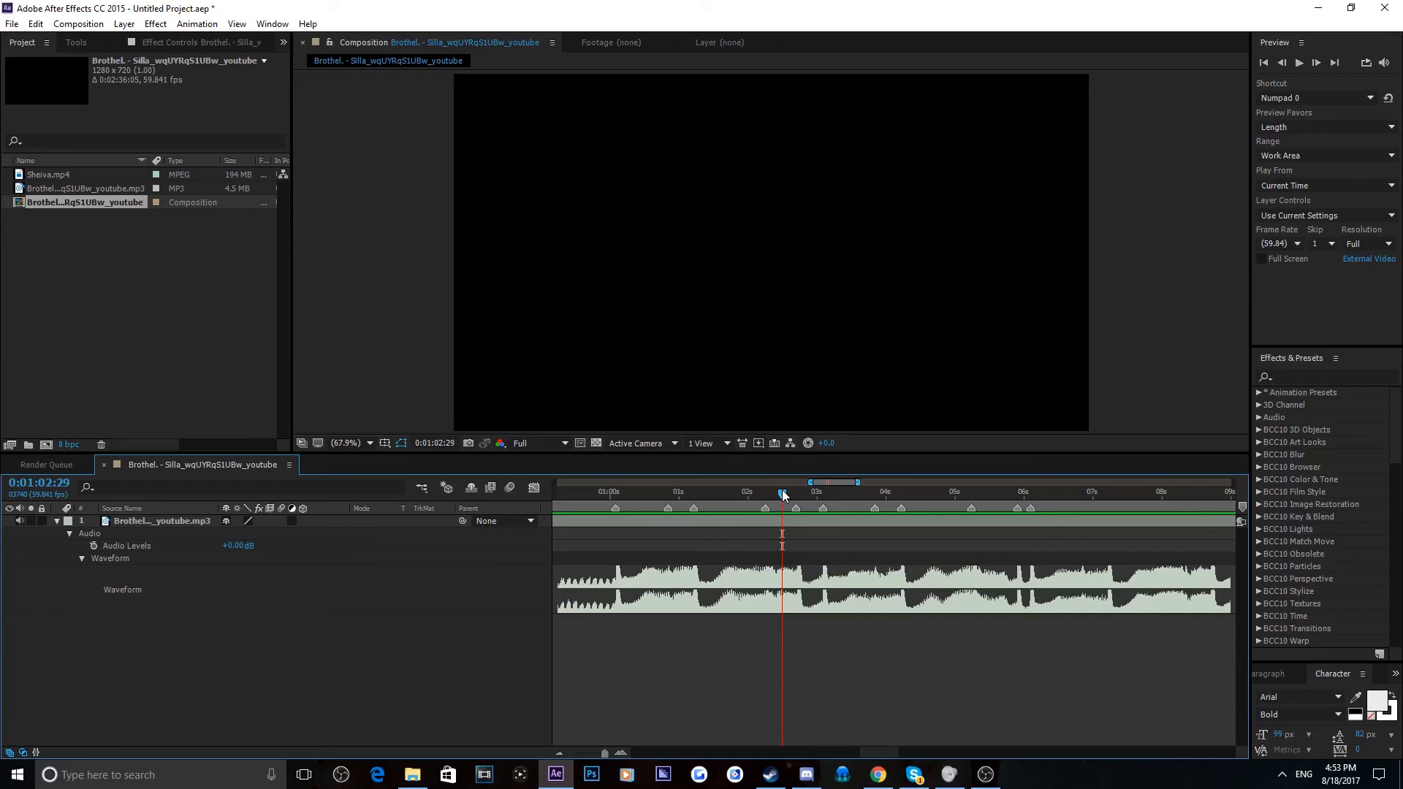
pyautogui.press('space')
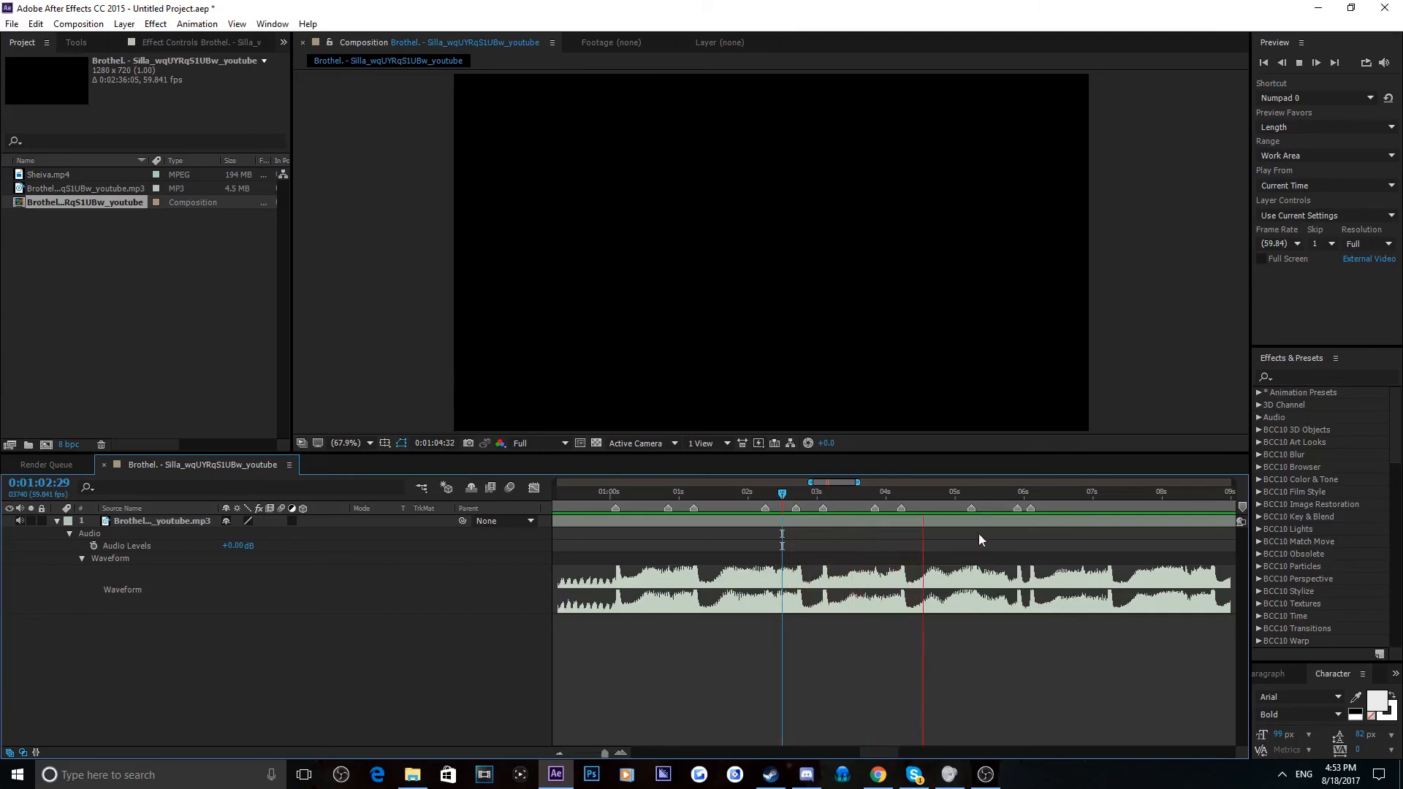
pyautogui.click(1081, 493)
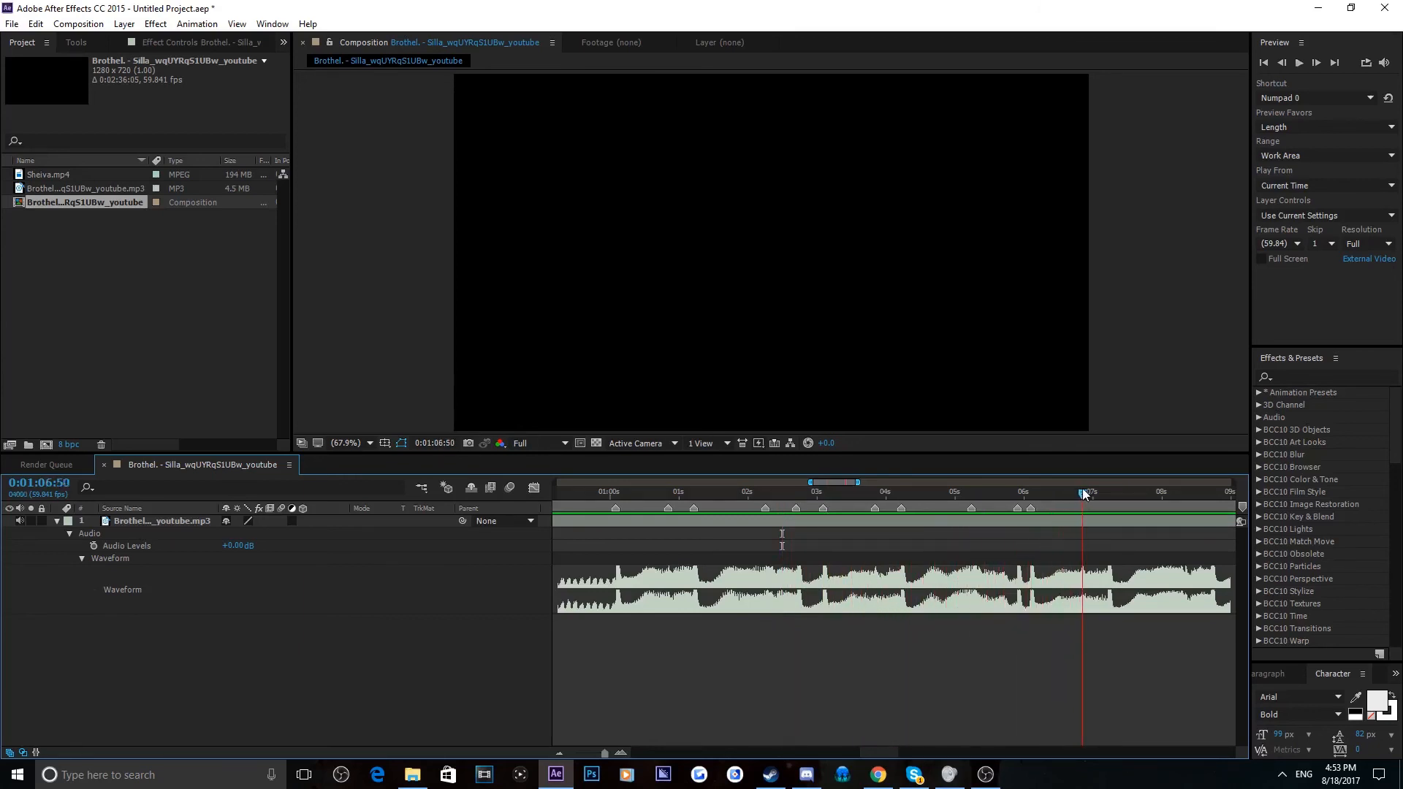
pyautogui.press('pagedown')
pyautogui.press('pagedown')
pyautogui.press('pagedown')
pyautogui.press('pagedown')
pyautogui.press('pagedown')
pyautogui.press('pagedown')
pyautogui.press('pagedown')
pyautogui.press('pagedown')
pyautogui.press('pagedown')
pyautogui.press('pagedown')
pyautogui.press('pagedown')
pyautogui.press('pagedown')
pyautogui.press('pagedown')
pyautogui.press('pagedown')
pyautogui.press('pagedown')
pyautogui.press('pagedown')
pyautogui.press('pagedown')
pyautogui.press('pagedown')
pyautogui.press('pagedown')
pyautogui.press('pagedown')
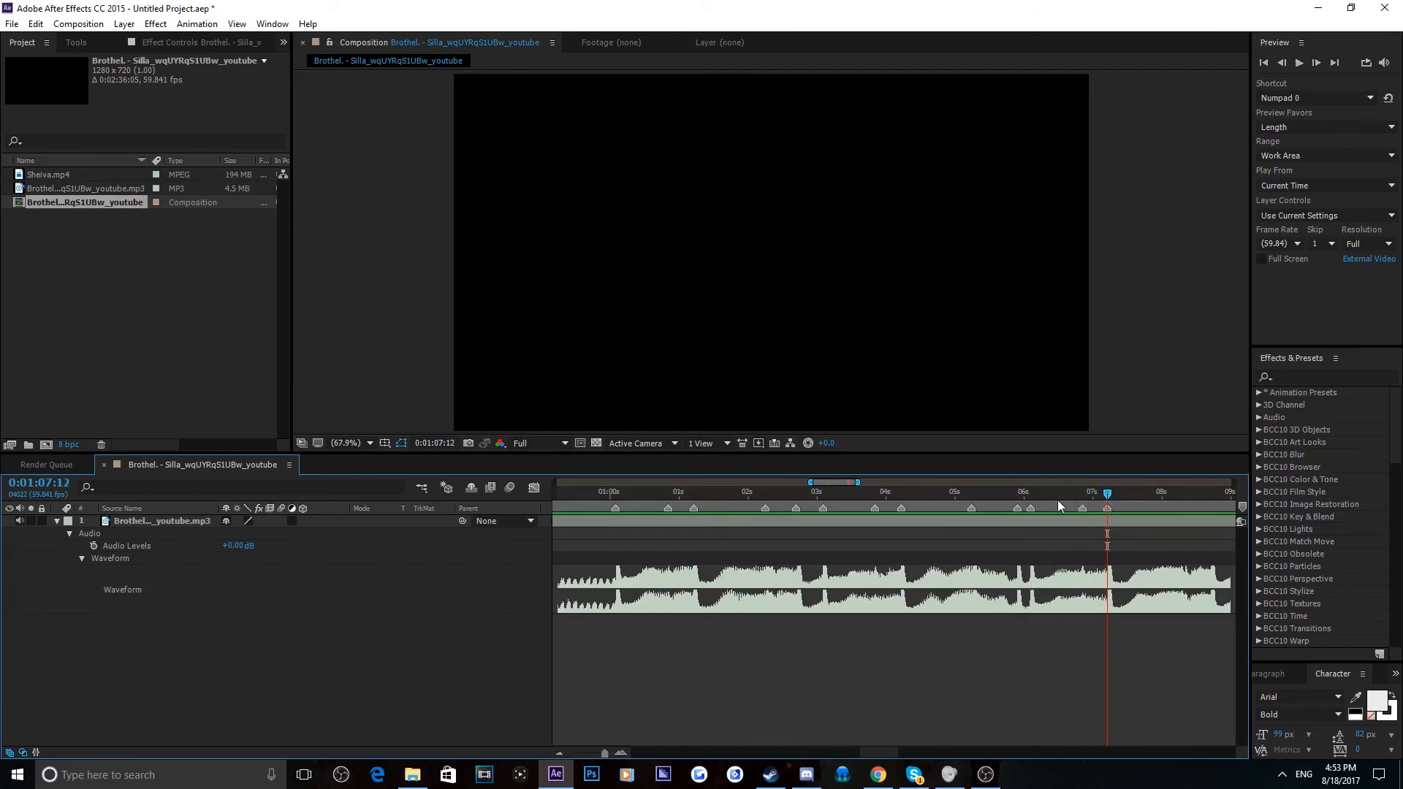
# Play the marked section from 0:00:59:33 to check the markers against the beats
pyautogui.press('-')
pyautogui.click(844, 493)
pyautogui.press('space')
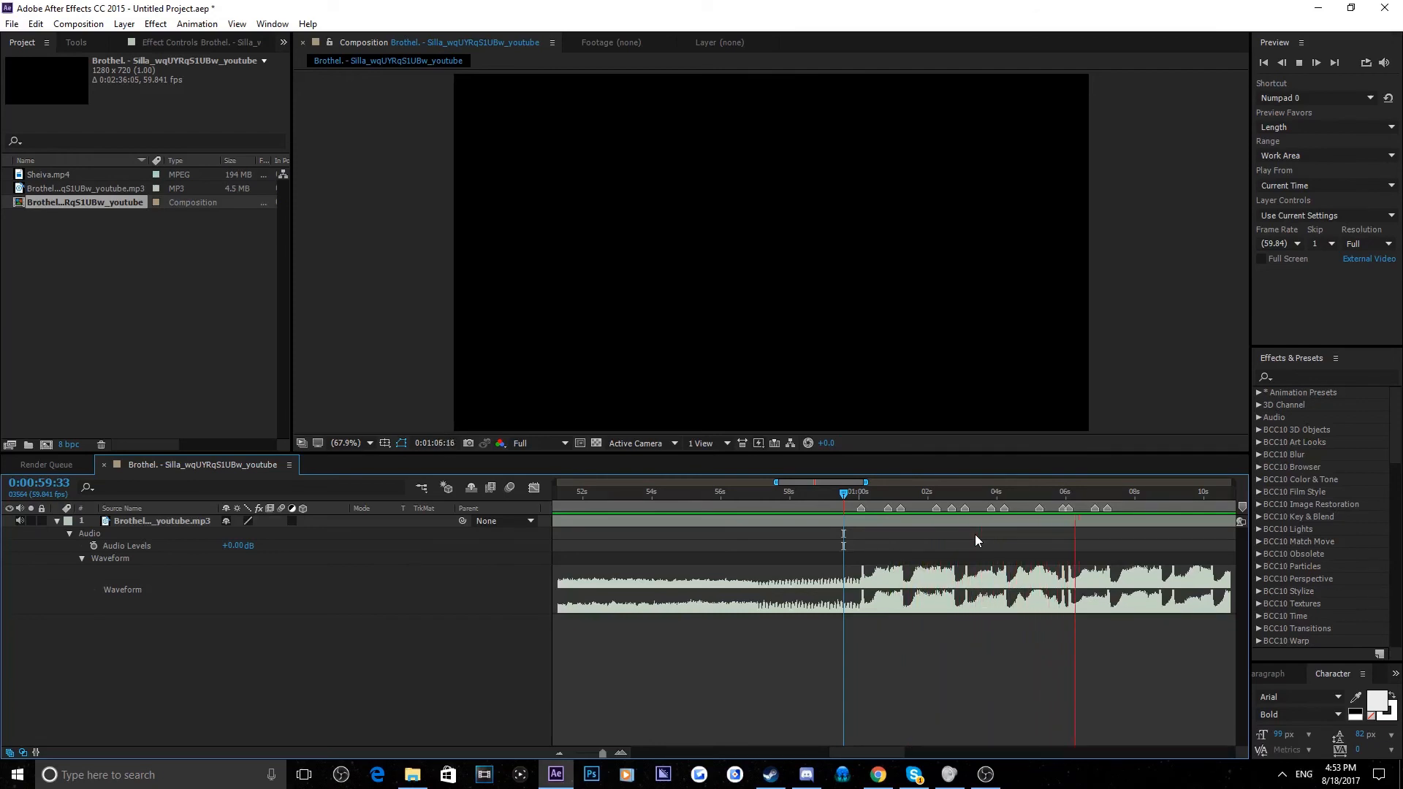
pyautogui.press('space')
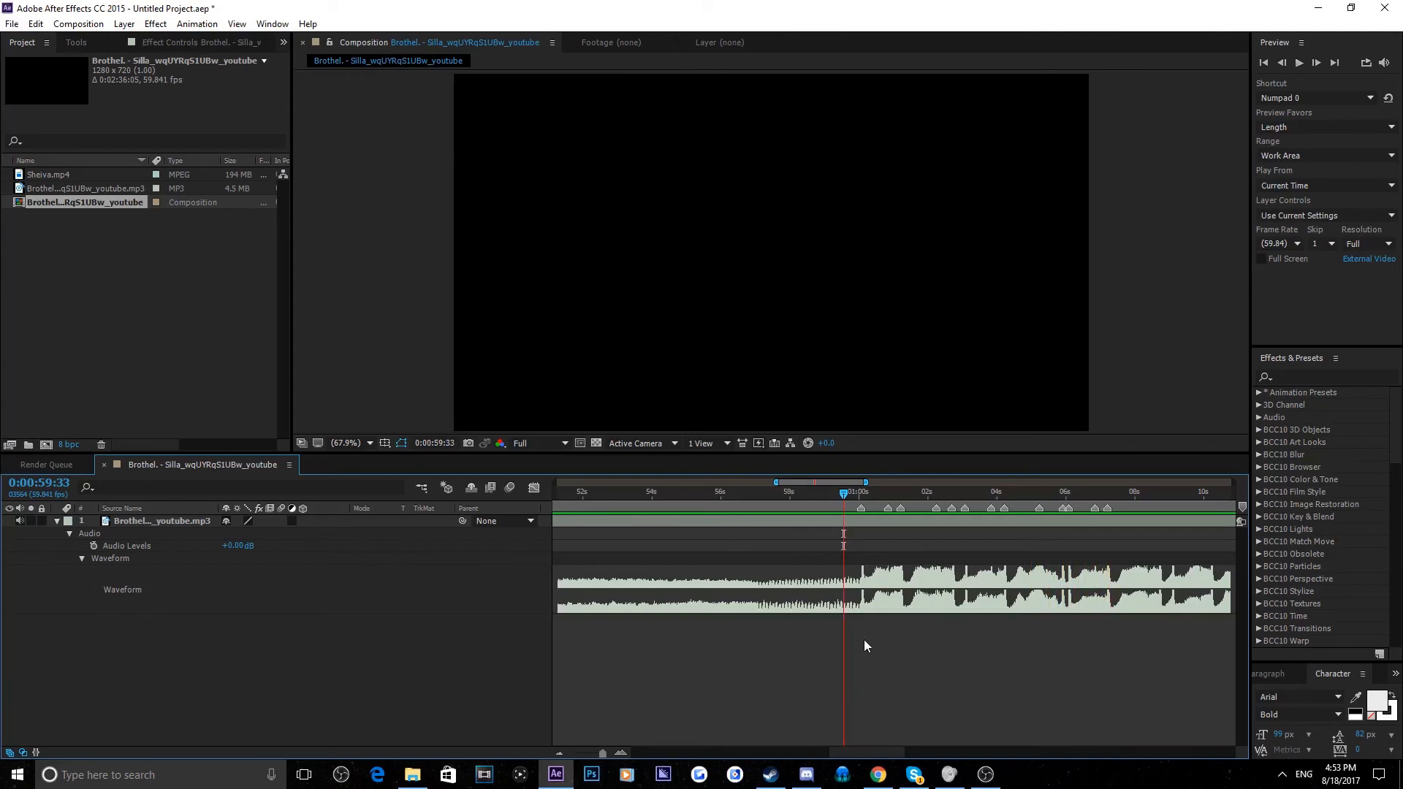
# Add Sheiva.mp4 to the composition beneath the song layer and align its start with the first marker at 0:01:00:03
pyautogui.click(55, 174)
pyautogui.moveTo(77, 179); pyautogui.dragTo(157, 619)
pyautogui.click(862, 494)
pyautogui.moveTo(863, 493); pyautogui.dragTo(861, 494)
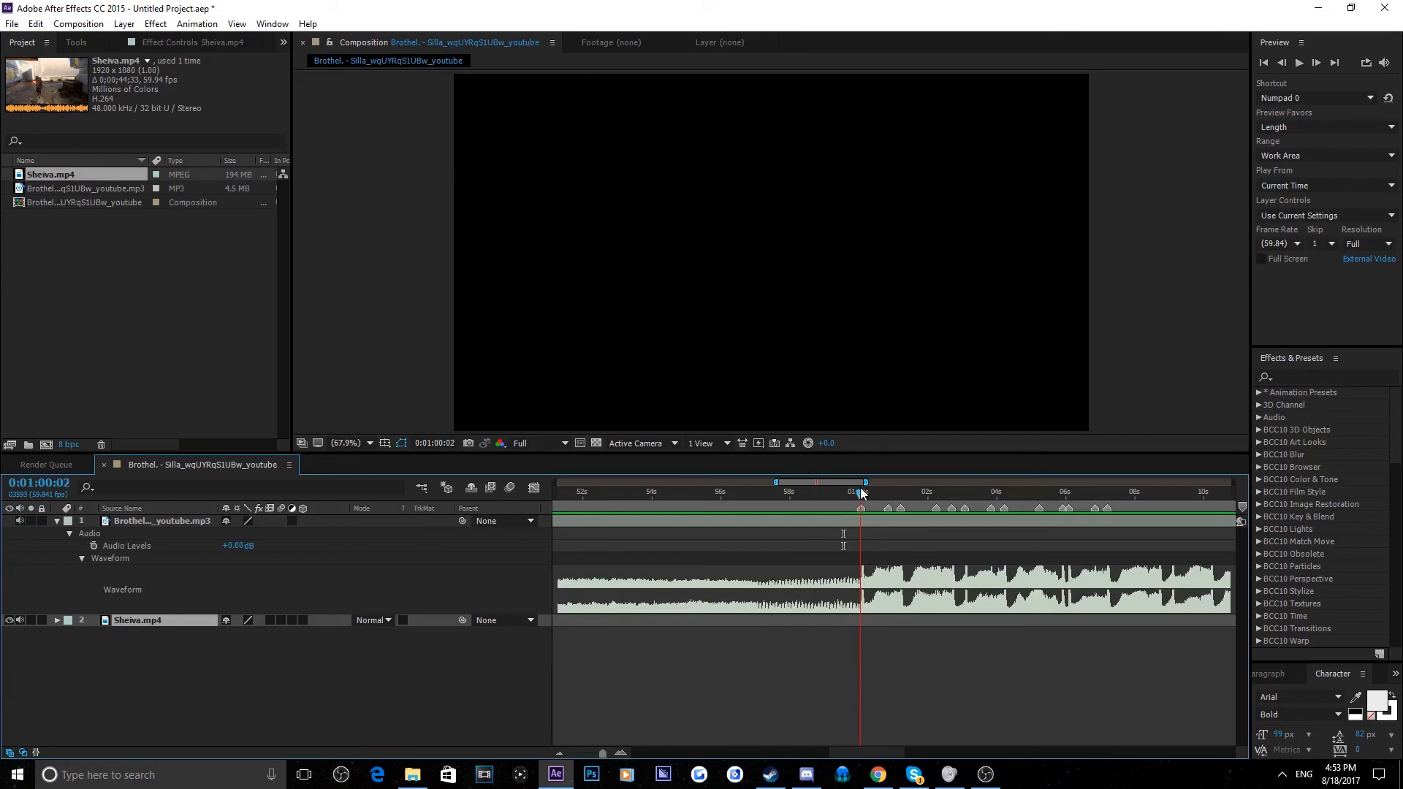
pyautogui.press('-')
pyautogui.press('-')
pyautogui.press('-')
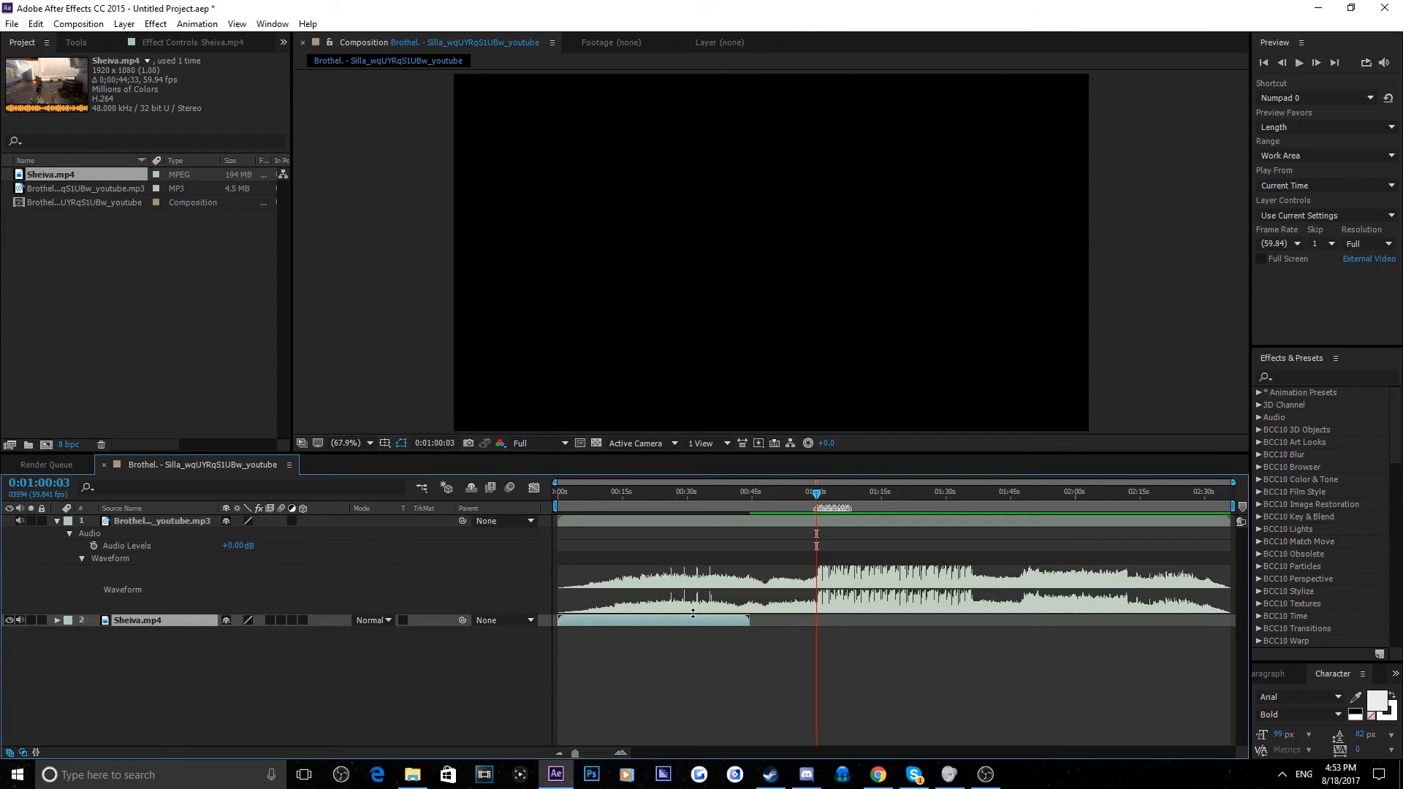
pyautogui.press('[')
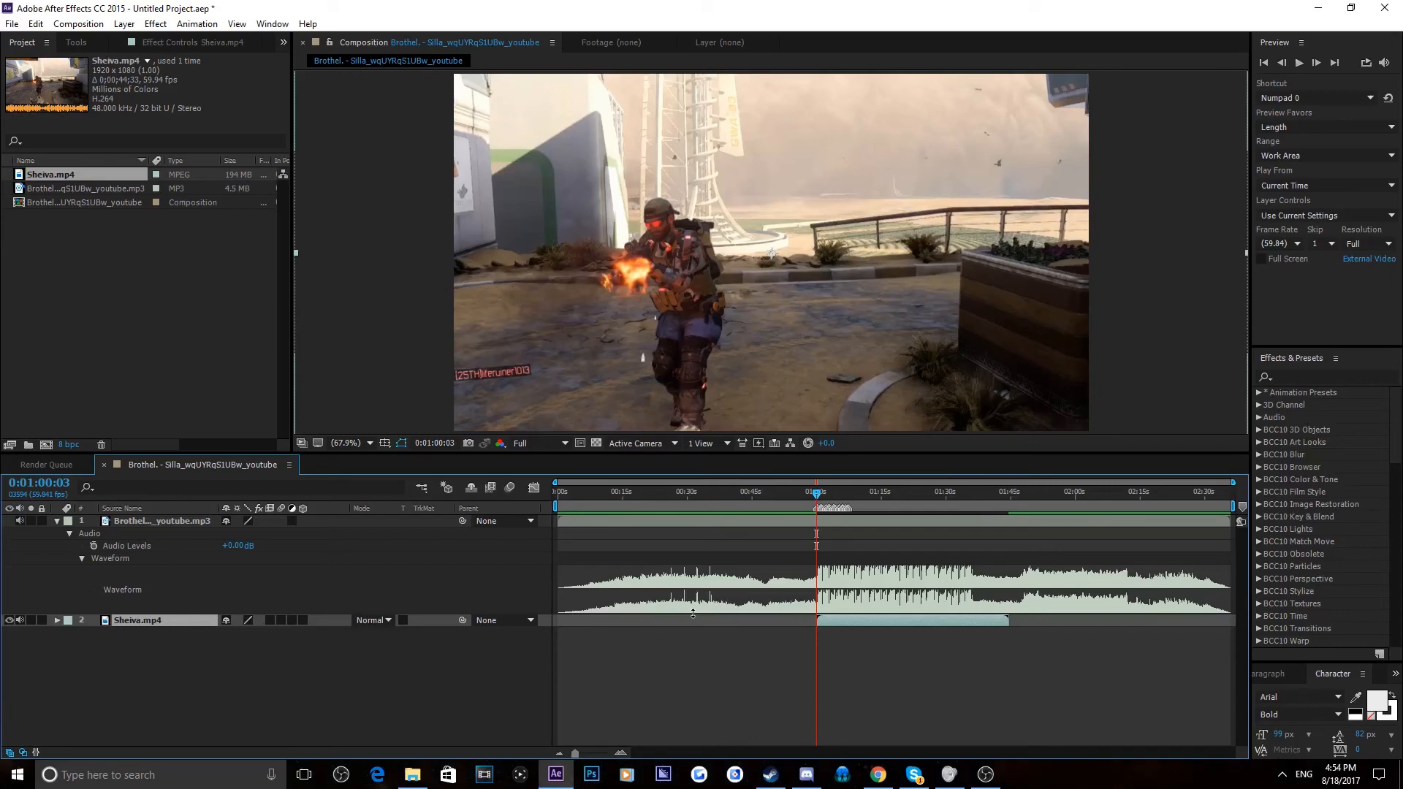
# Try aligning the end of the Sheiva.mp4 layer with the current time, and return its start to the first marker
pyautogui.press(']')
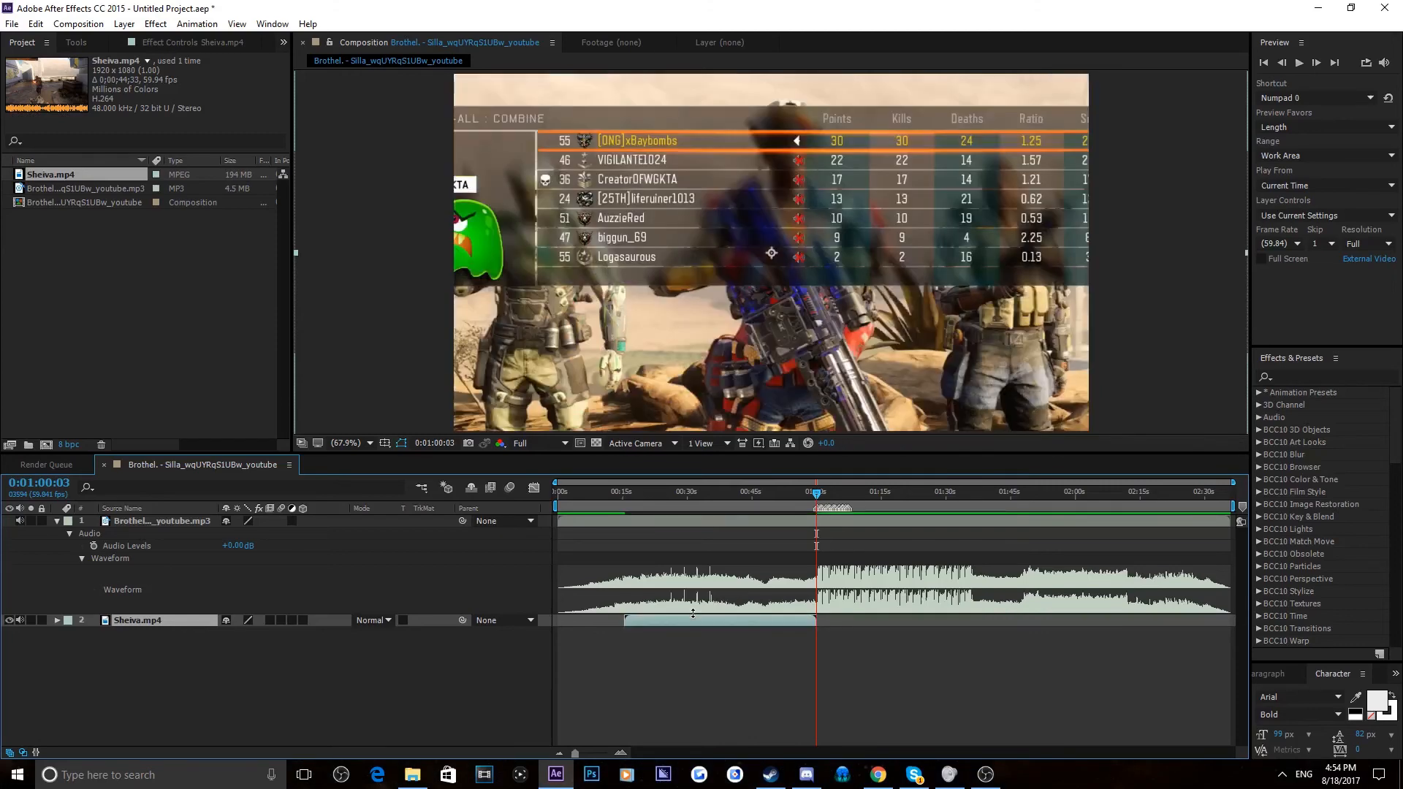
pyautogui.press('[')
pyautogui.click(692, 654)
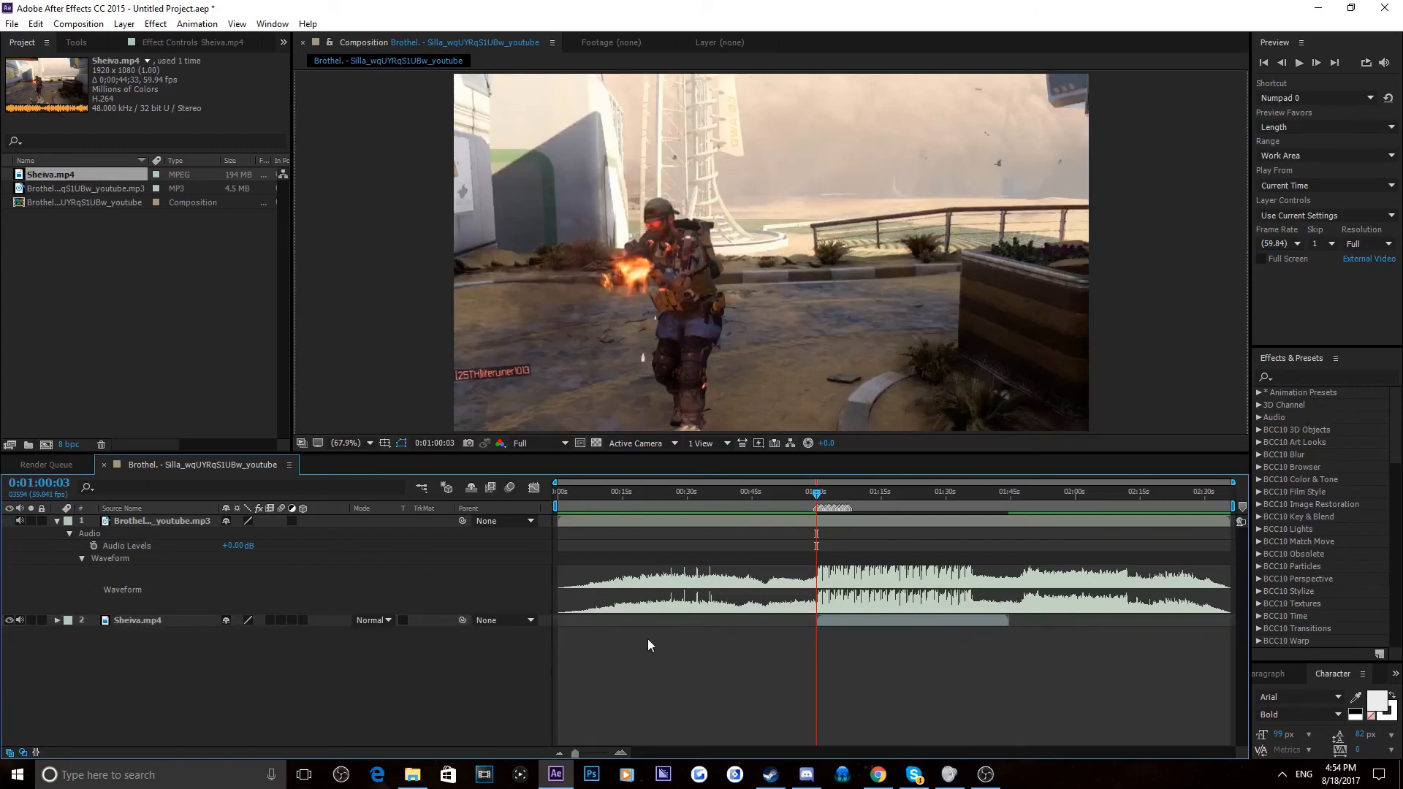
# Check the composition's size and frame rate settings, and mute the Sheiva.mp4 layer's audio
pyautogui.hotkey('ctrl', 'k')
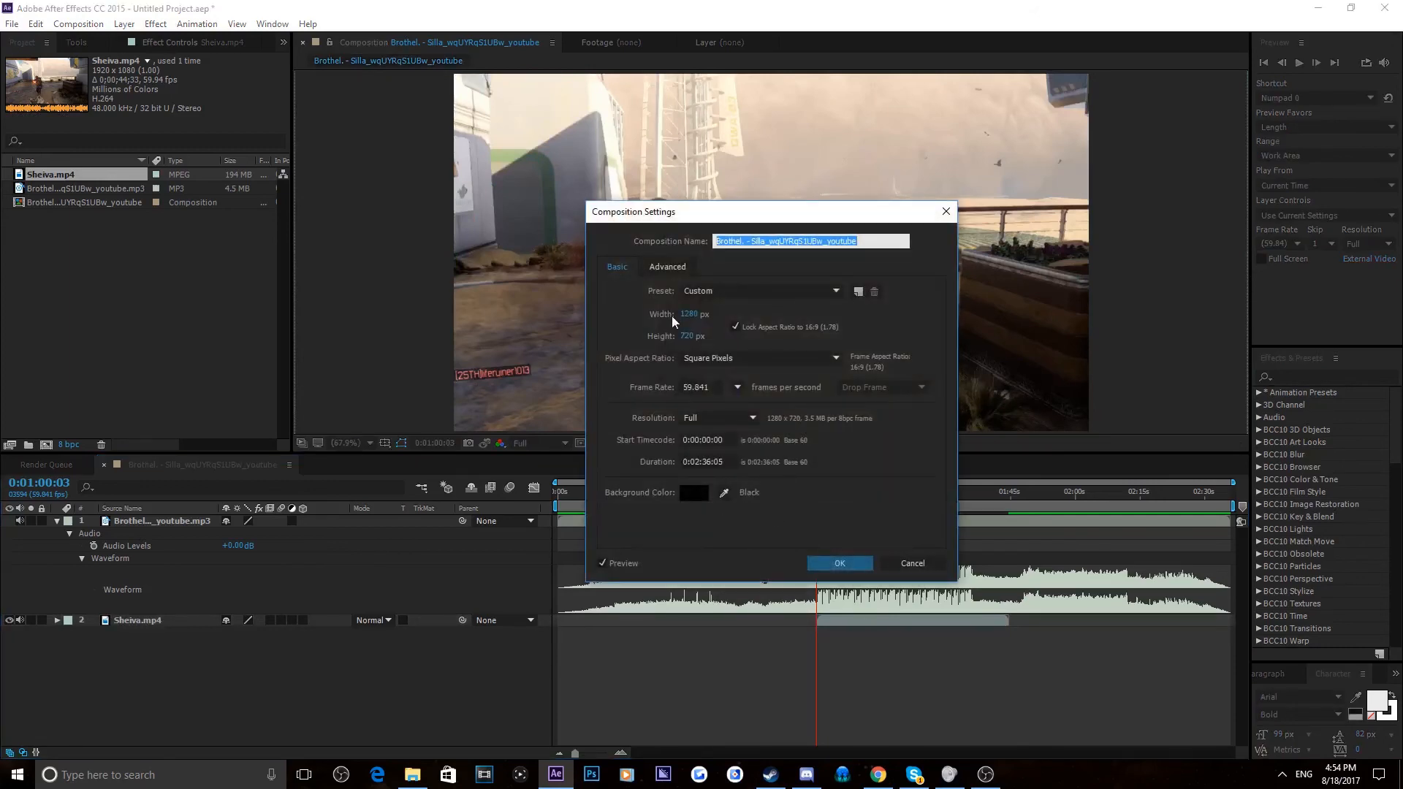
pyautogui.click(718, 387)
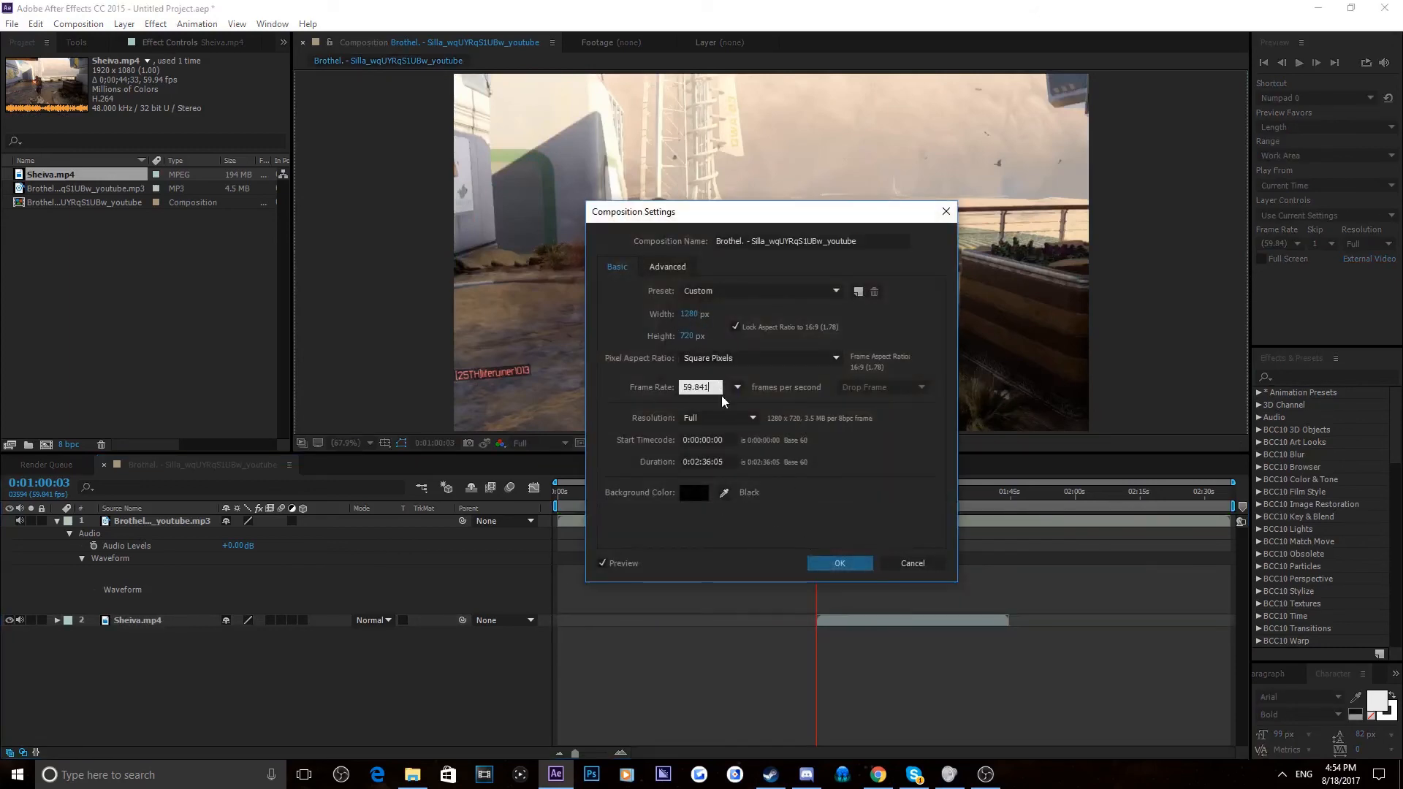
pyautogui.click(836, 563)
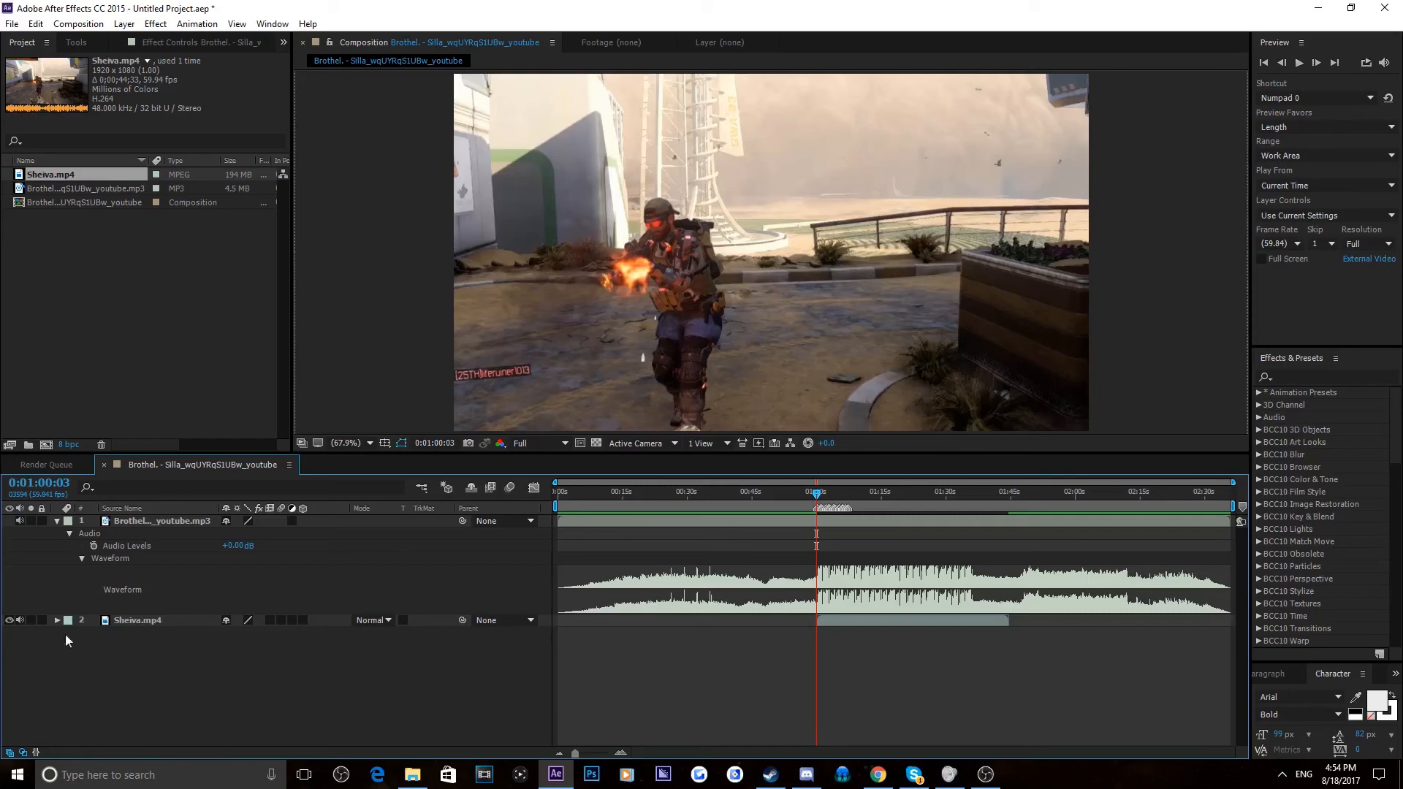
pyautogui.click(20, 619)
# Try a composition height of 1080 px, and set the height back to 720 px
pyautogui.hotkey('ctrl', 'k')
pyautogui.click(700, 335)
pyautogui.write('1080')
pyautogui.press('Return')
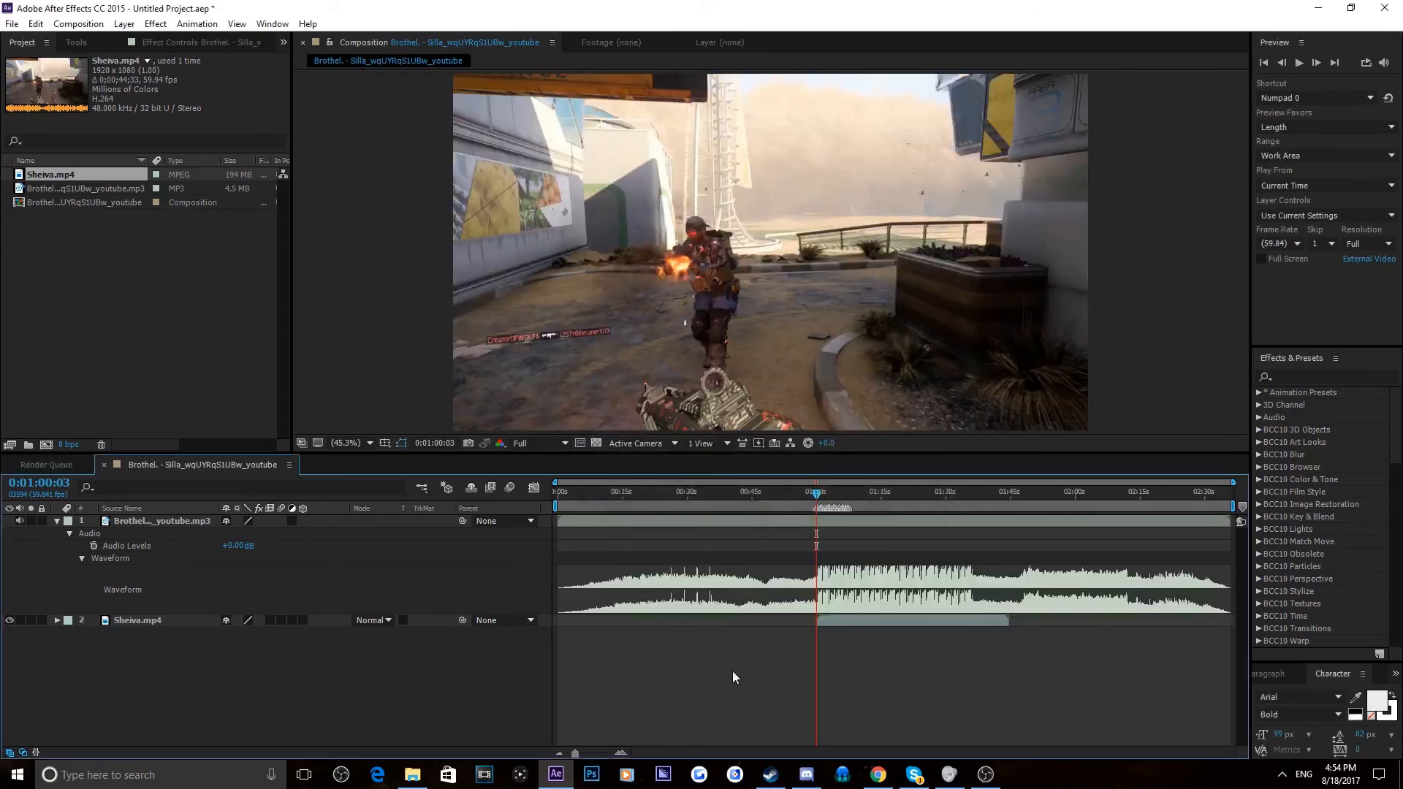
pyautogui.hotkey('ctrl', 'k')
pyautogui.click(685, 335)
pyautogui.write('720')
pyautogui.press('Return')
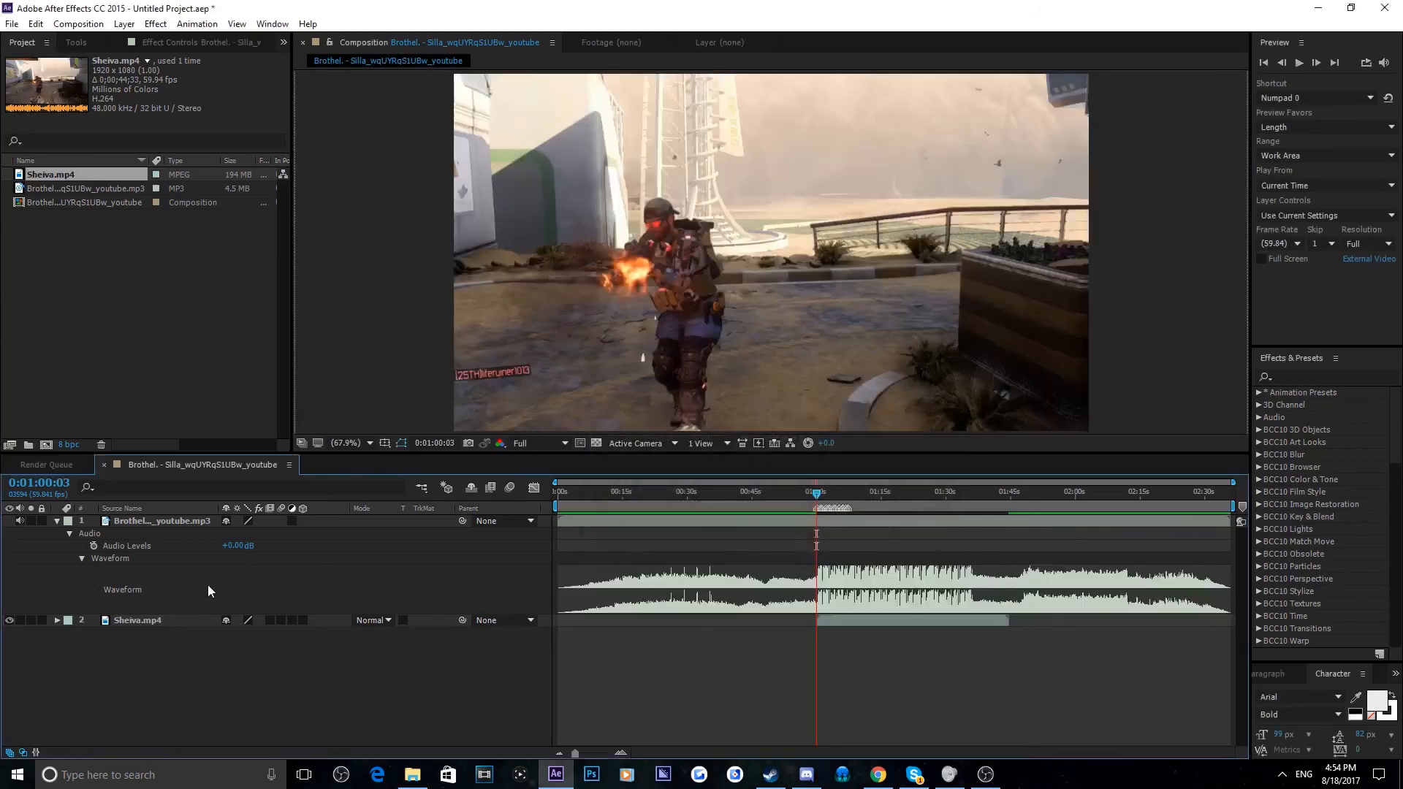
# Set the Sheiva.mp4 layer's scale to 67% so the footage fits the composition frame
pyautogui.click(57, 620)
pyautogui.click(70, 633)
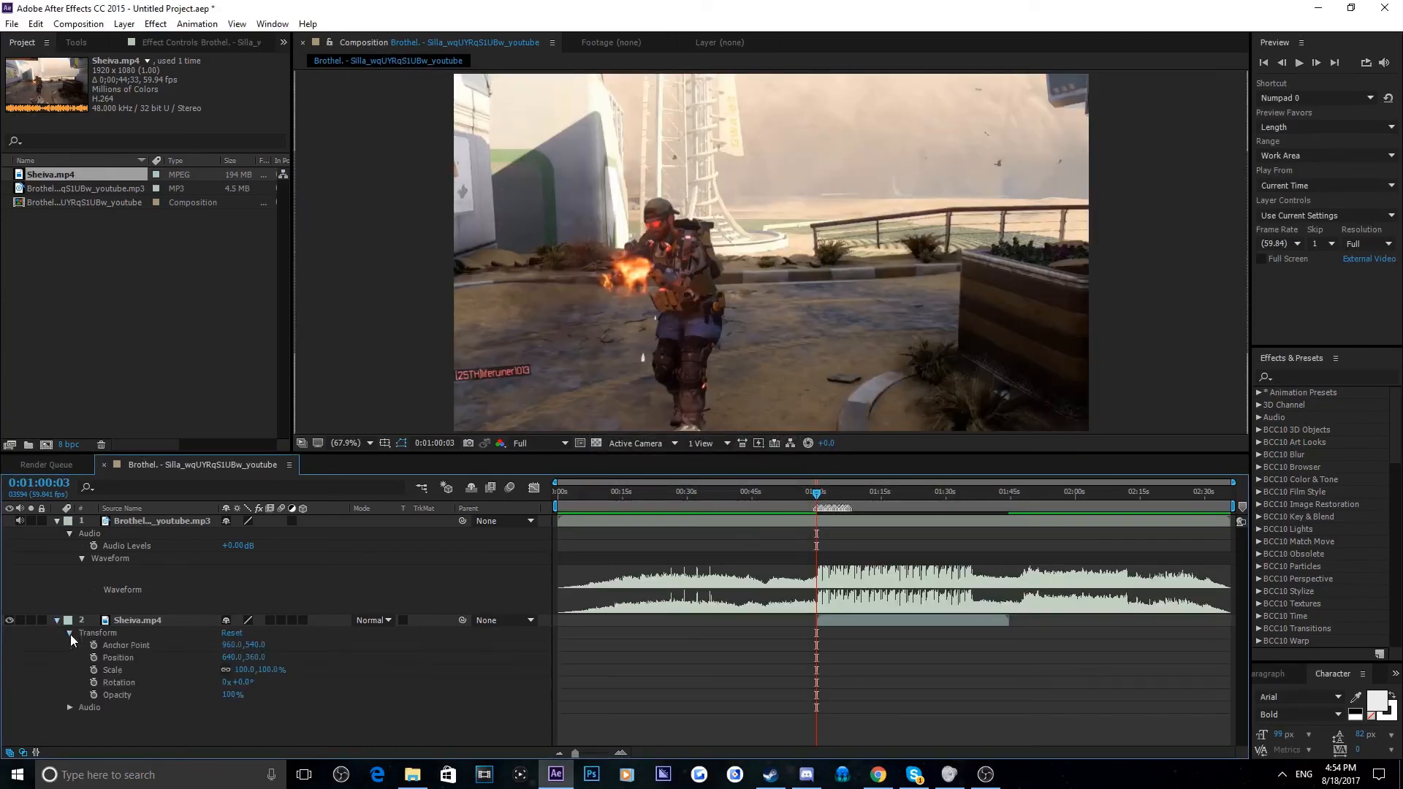
pyautogui.click(267, 671)
pyautogui.write('67')
pyautogui.press('Return')
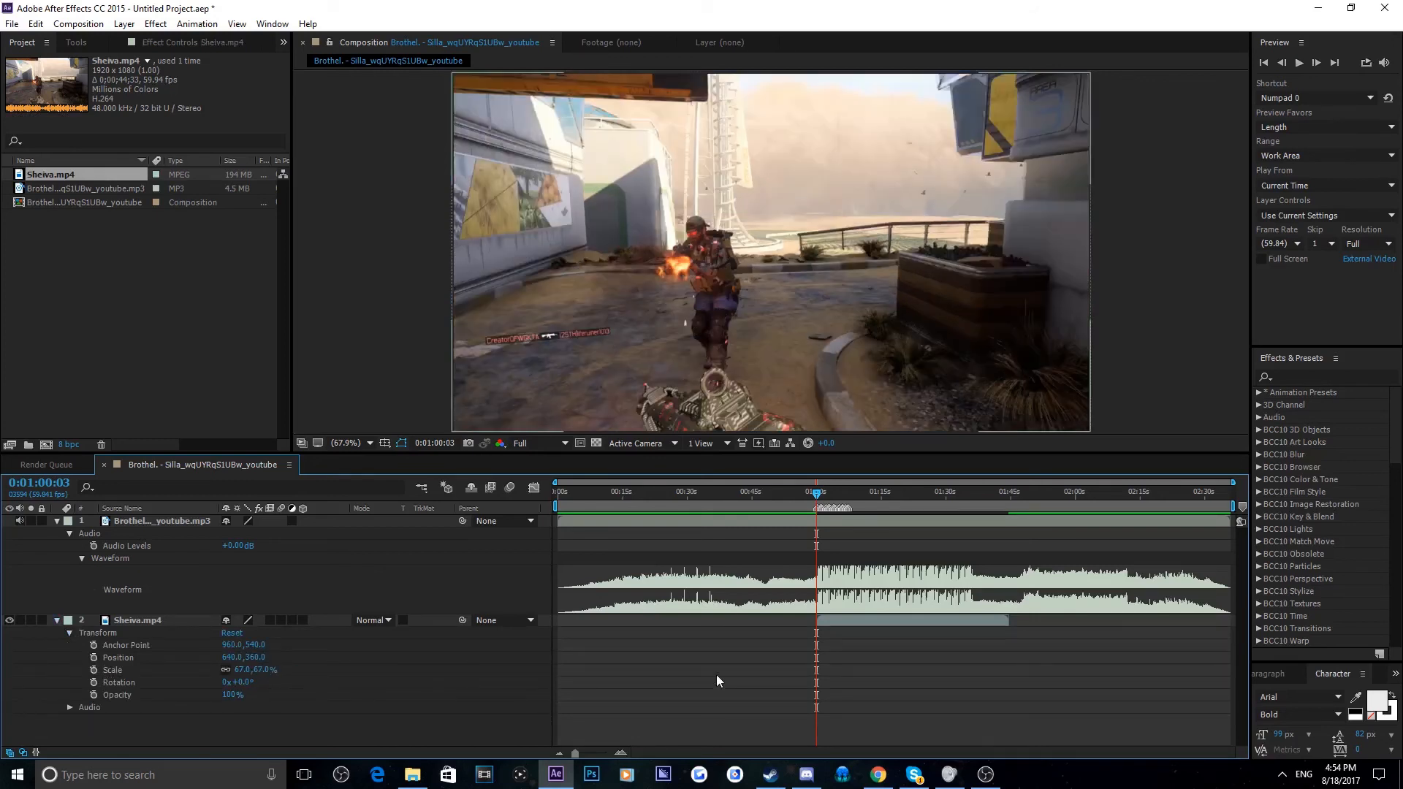
# Hide the Sheiva.mp4 layer's video and play the marked section of the song
pyautogui.press('=')
pyautogui.press('=')
pyautogui.press('=')
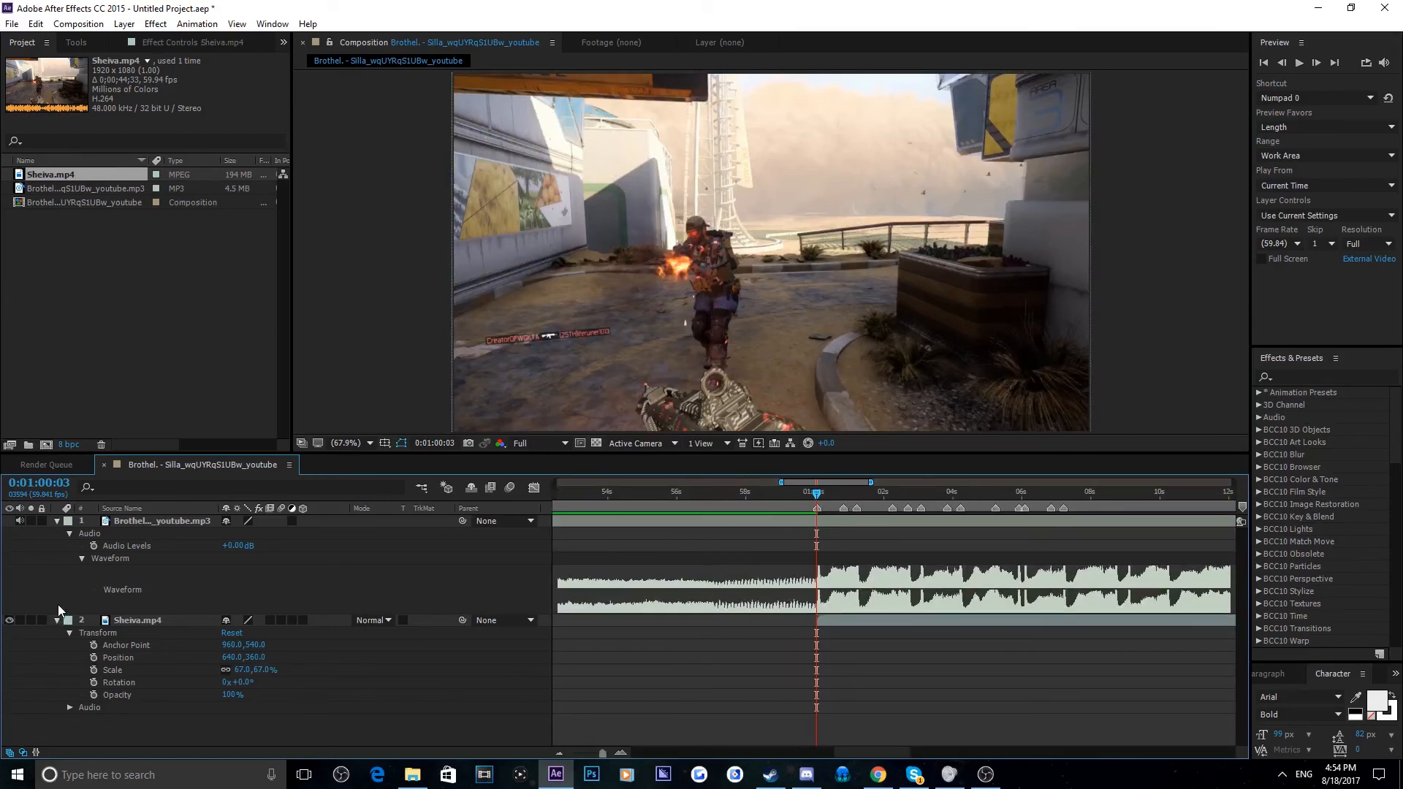
pyautogui.press('space')
pyautogui.click(10, 620)
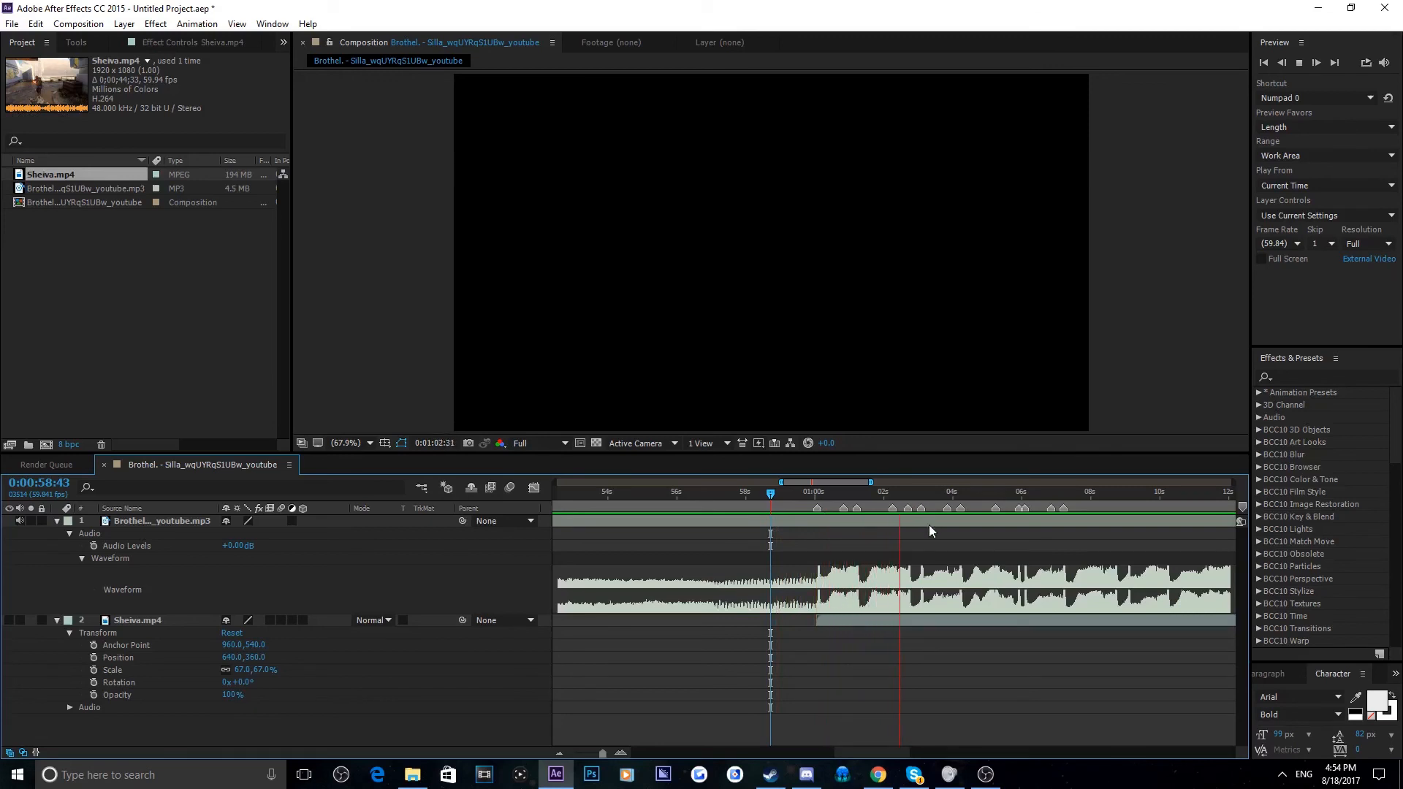
# Split the Sheiva.mp4 layer at the marker at 0:01:03:05
pyautogui.click(921, 493)
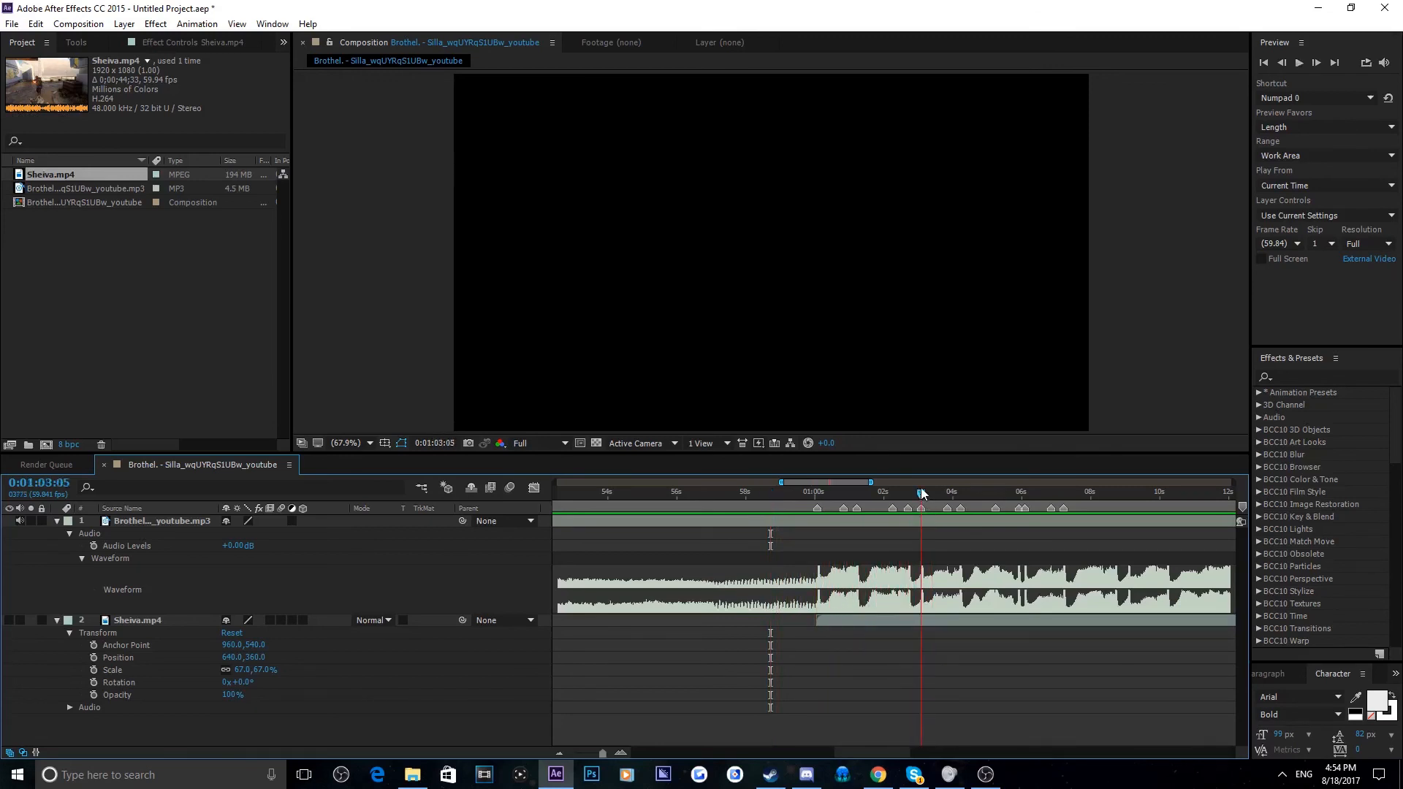
pyautogui.click(938, 627)
pyautogui.hotkey('ctrl', 'shift', 'd')
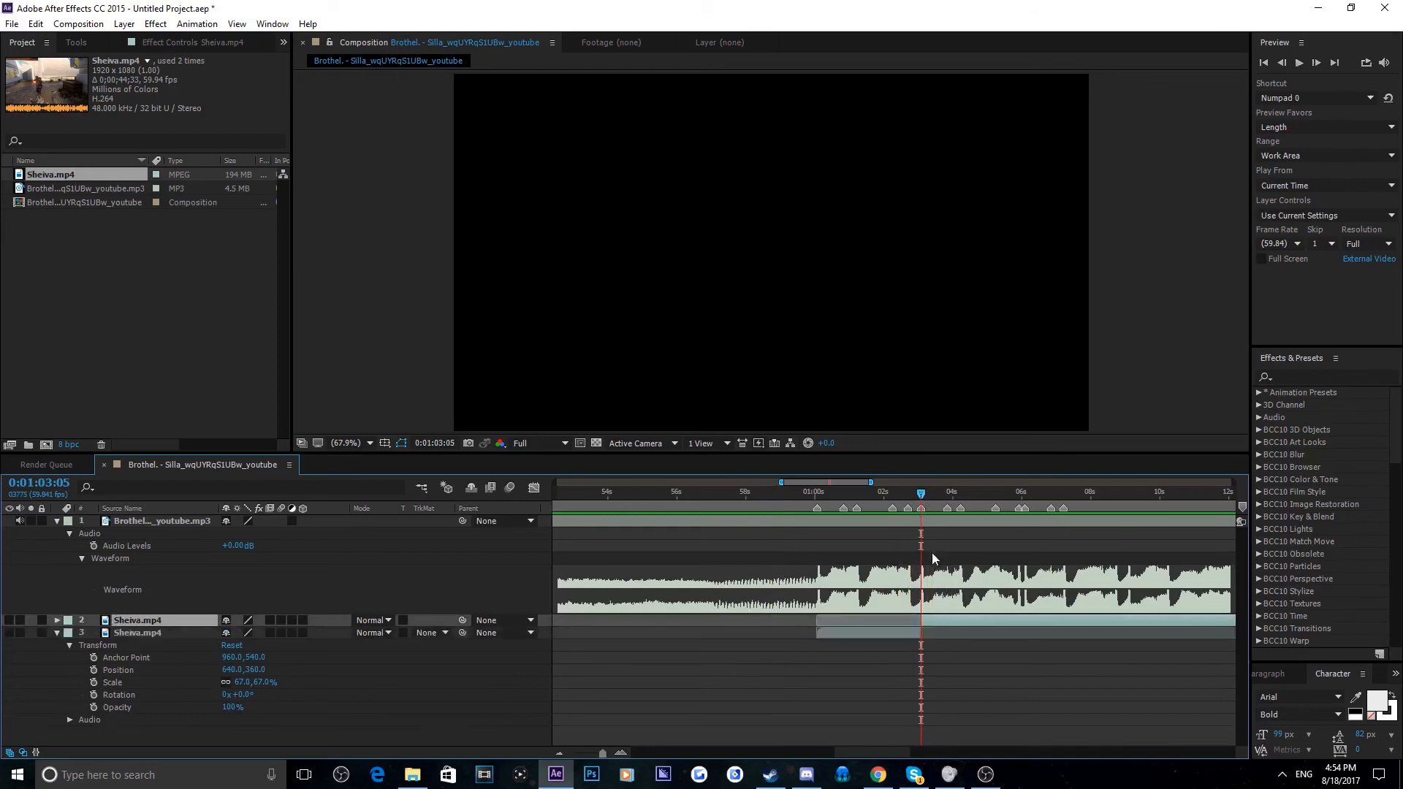
# Split the second Sheiva.mp4 segment at the 0:01:03:50 marker and move the last segment to start at about 0:01:07:30
pyautogui.click(911, 494)
pyautogui.moveTo(912, 494); pyautogui.dragTo(948, 494)
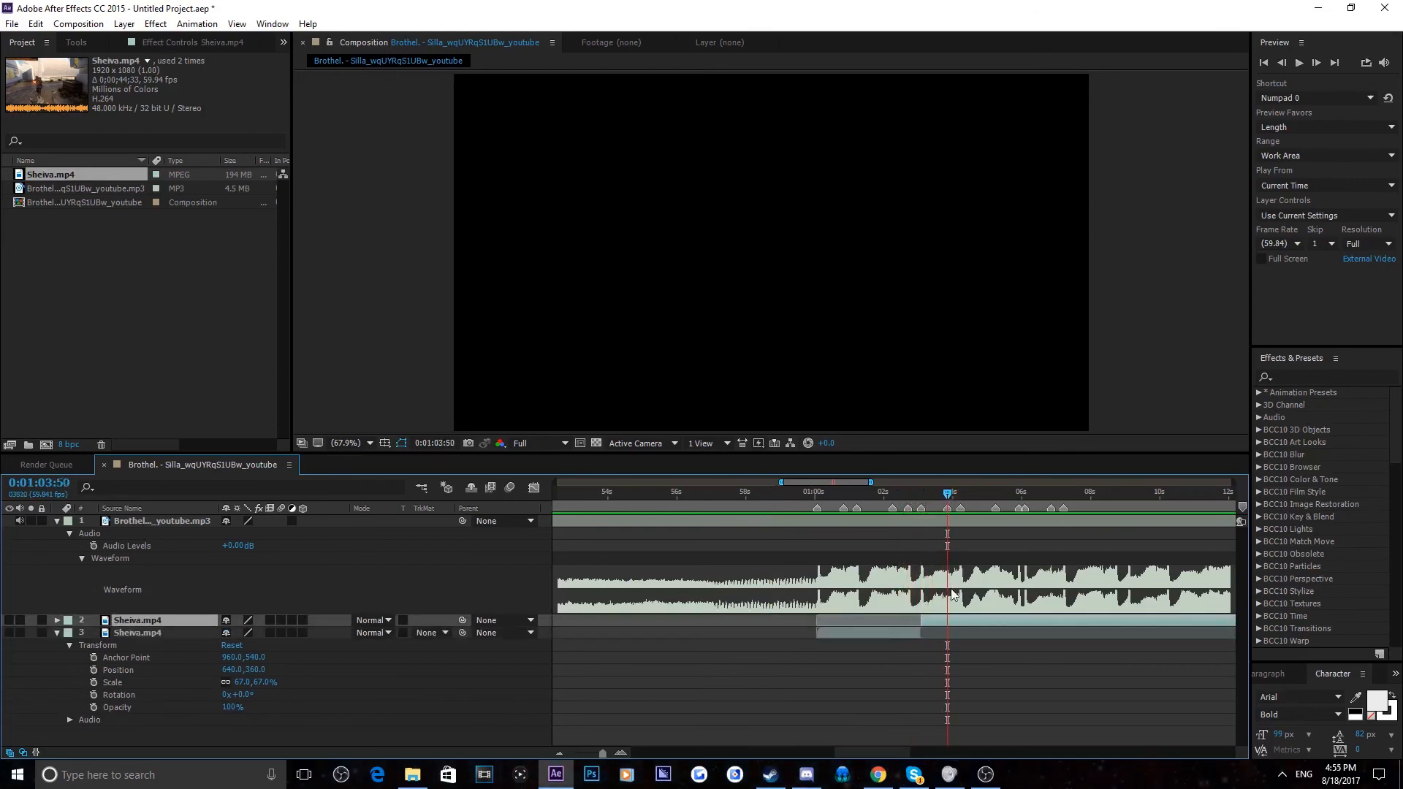
pyautogui.hotkey('ctrl', 'shift', 'd')
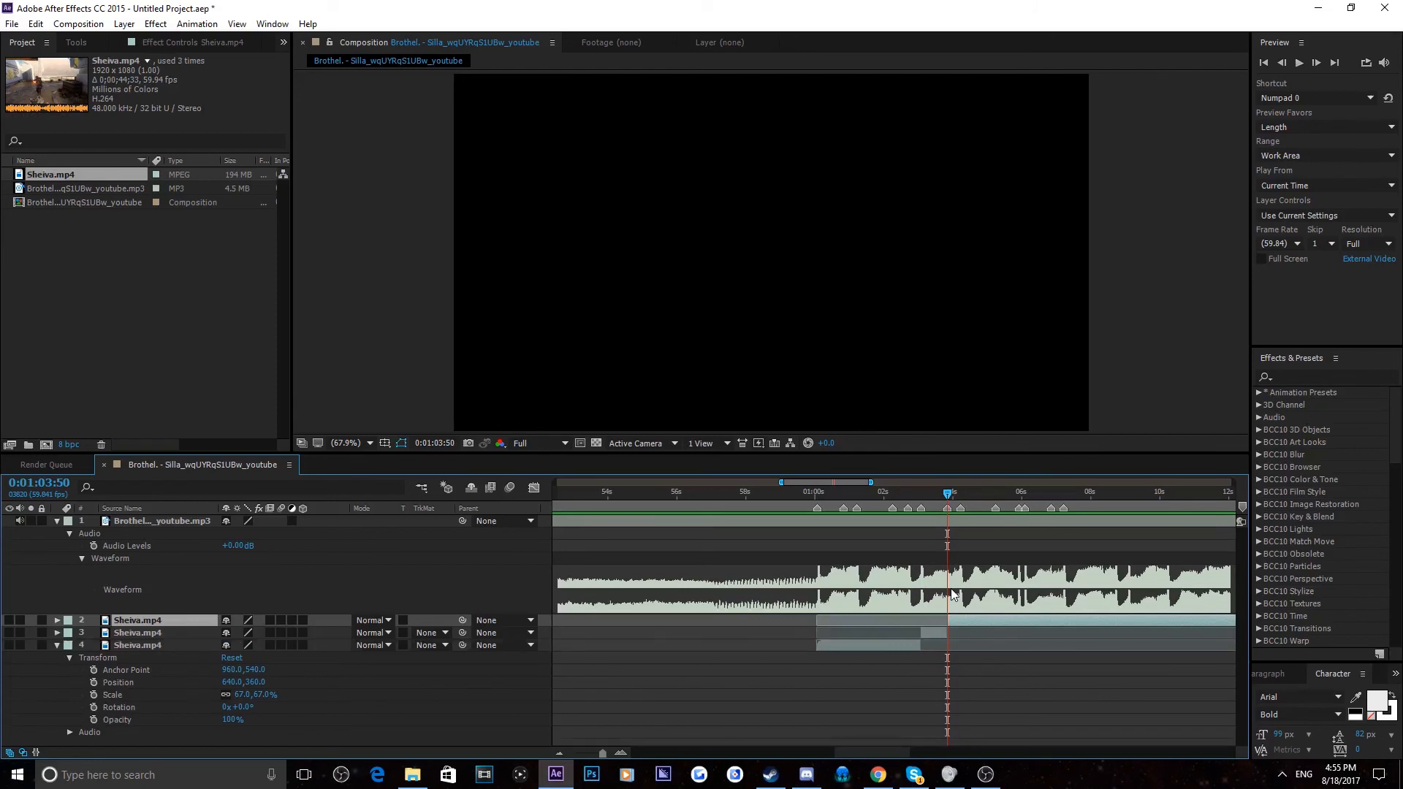
pyautogui.moveTo(998, 625); pyautogui.dragTo(1124, 627)
# Go over the first two Sheiva.mp4 segments and play from 0:00:59:56 to compare the cuts with the beats
pyautogui.click(825, 496)
pyautogui.click(860, 641)
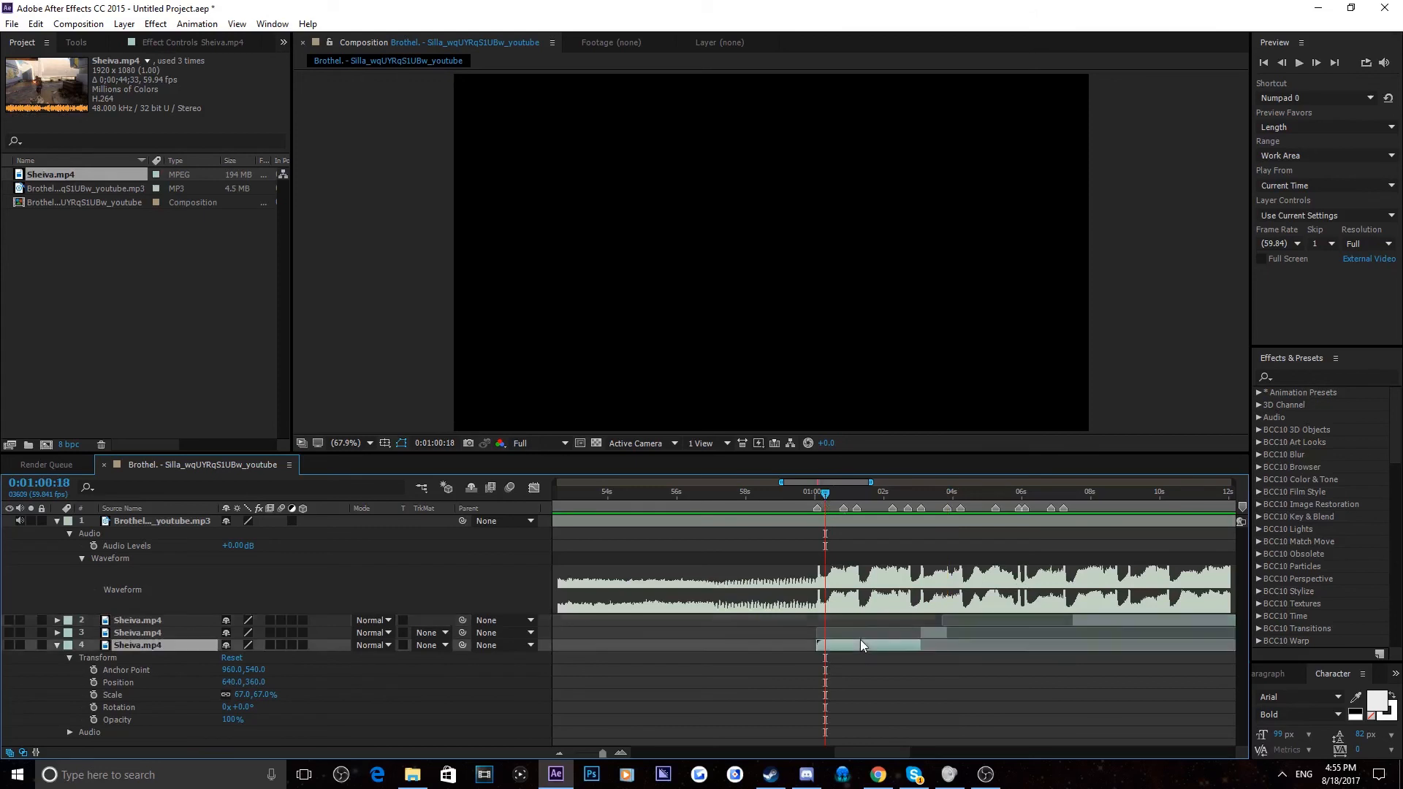
pyautogui.click(943, 494)
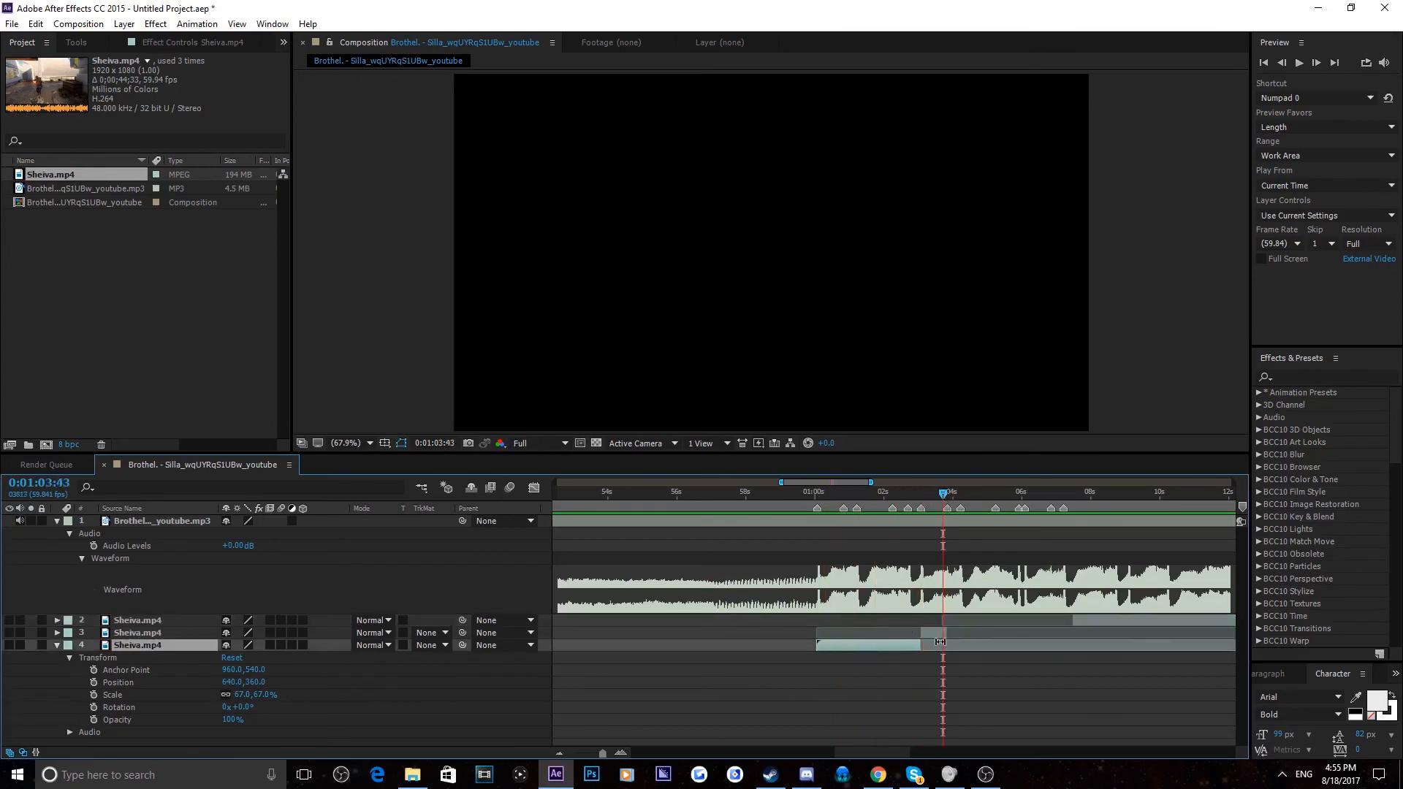
pyautogui.click(936, 633)
pyautogui.moveTo(943, 494); pyautogui.dragTo(813, 495)
pyautogui.press('space')
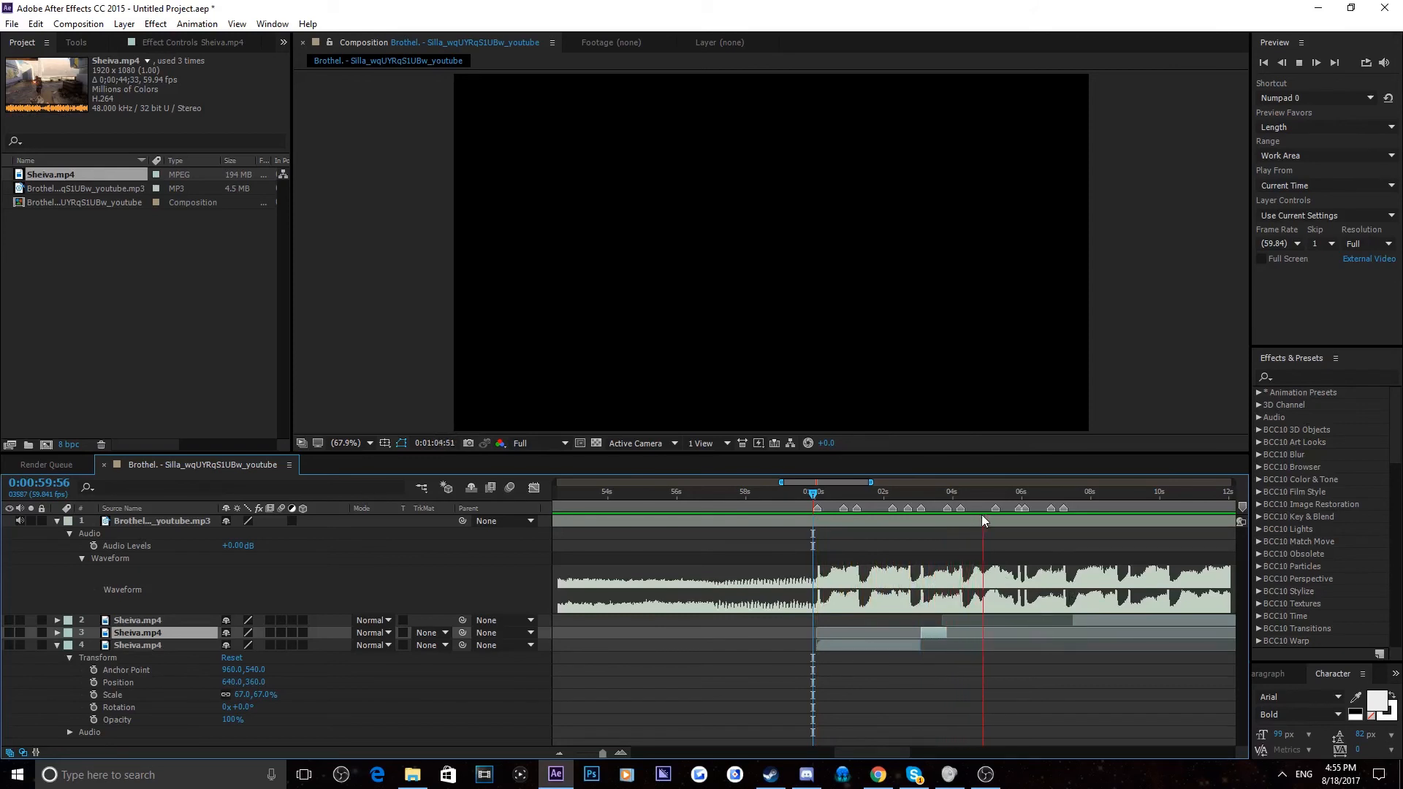
# Align the start of the last Sheiva.mp4 segment with the marker at 0:01:04:13
pyautogui.rightClick(960, 509)
pyautogui.click(1006, 556)
pyautogui.click(1107, 621)
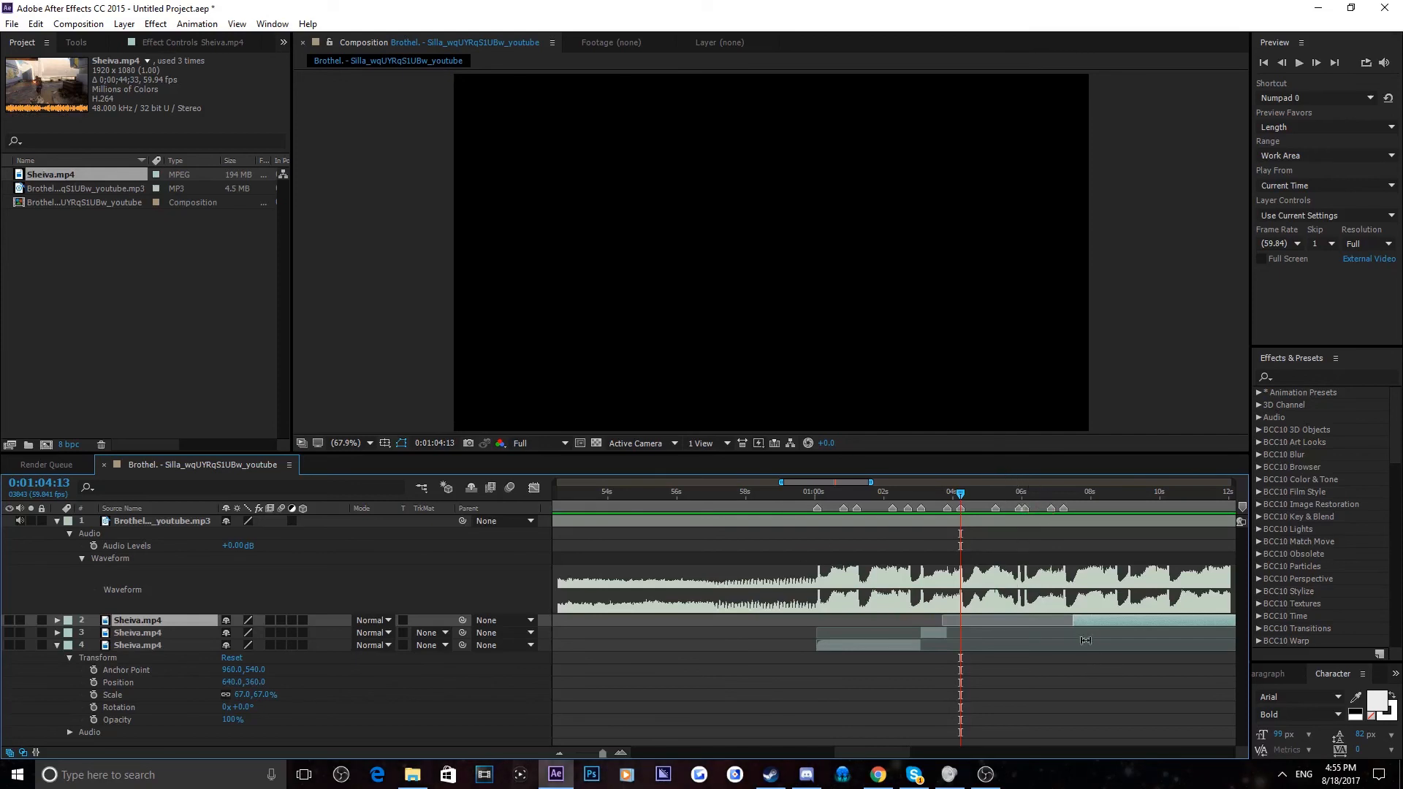
pyautogui.press('[')
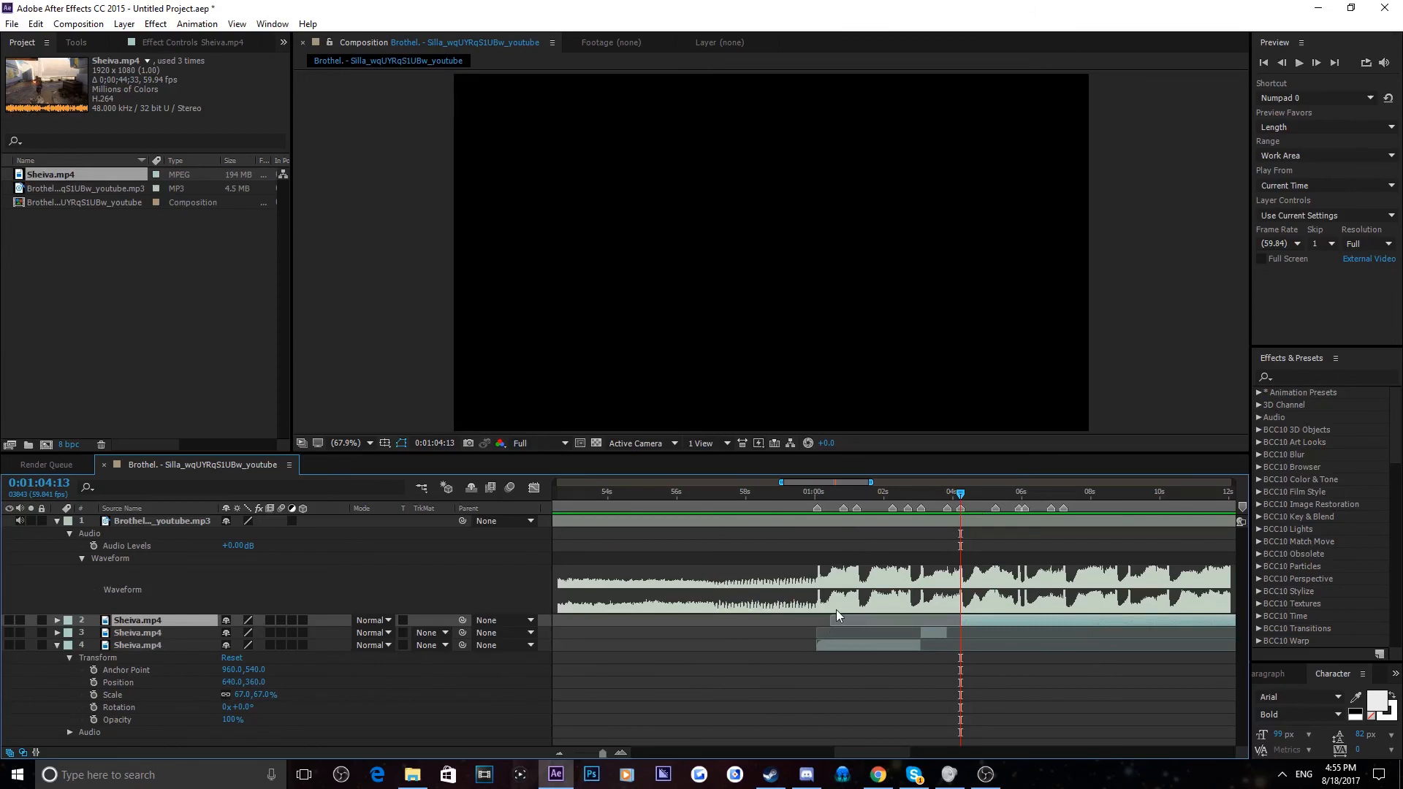
# Split the last Sheiva.mp4 segment at the marker at 0:01:06:05
pyautogui.click(1026, 492)
pyautogui.click(1024, 492)
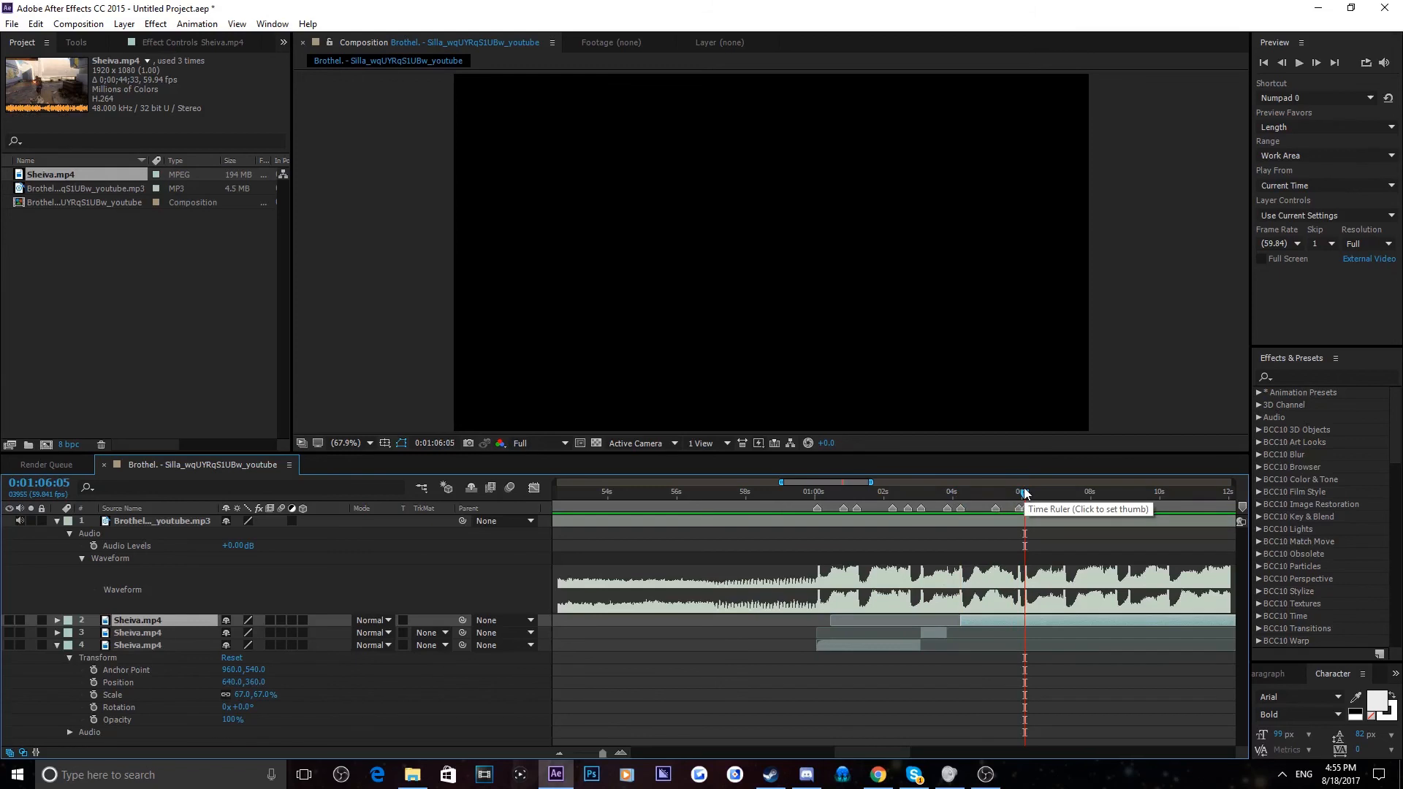
pyautogui.hotkey('ctrl', 'shift', 'd')
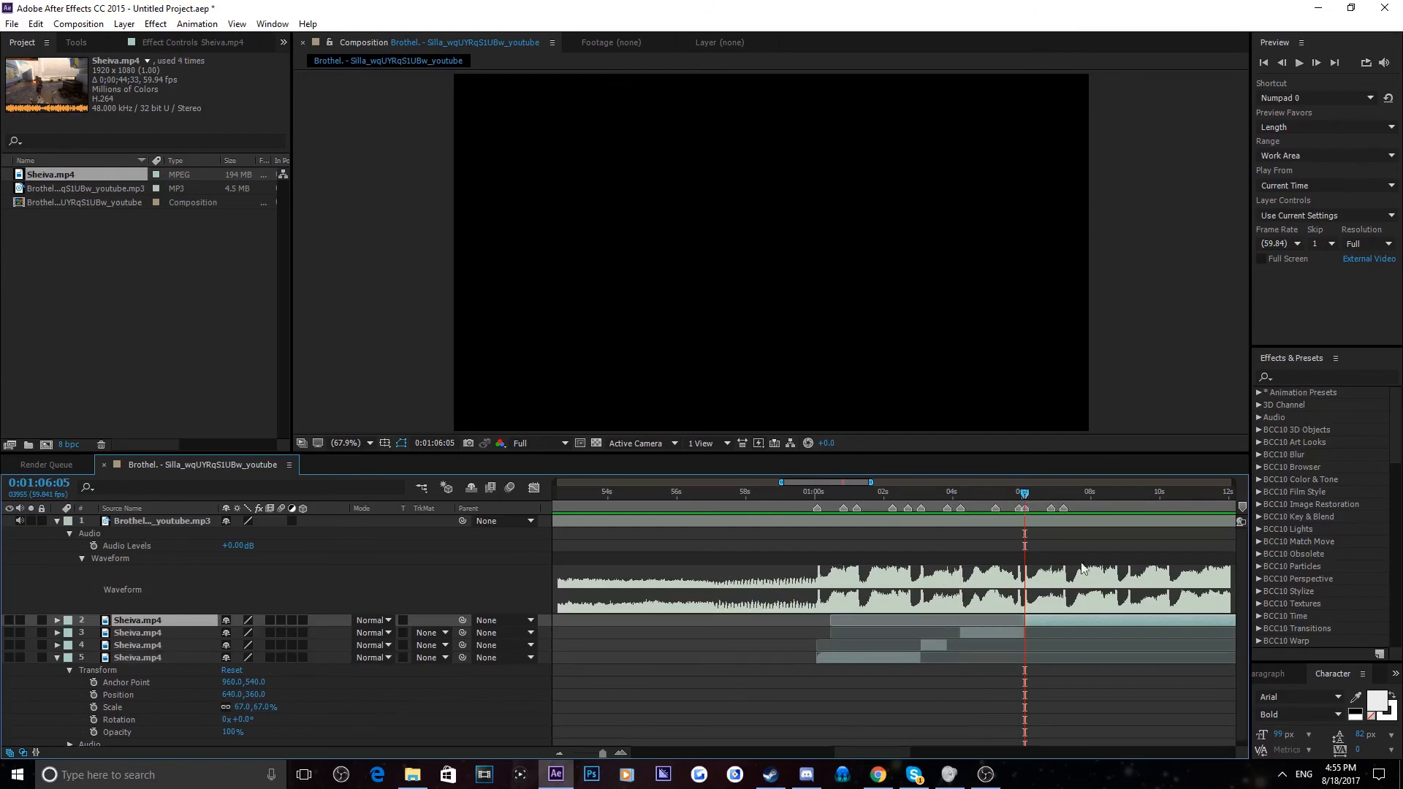
# Trim the end of the last Sheiva.mp4 segment to the marker at 0:01:06:50
pyautogui.click(1050, 493)
pyautogui.rightClick(1050, 508)
pyautogui.click(1081, 555)
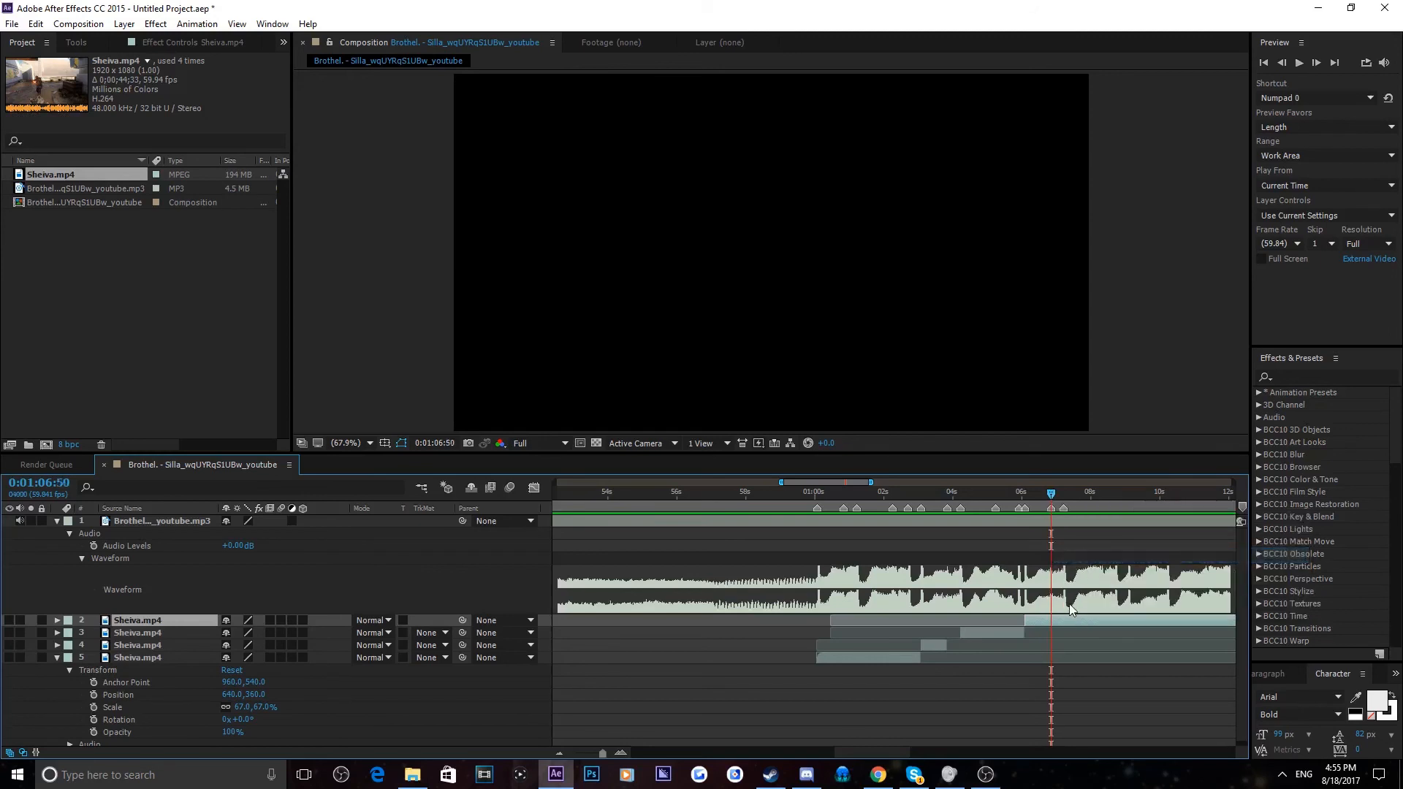
pyautogui.hotkey('alt', ']')
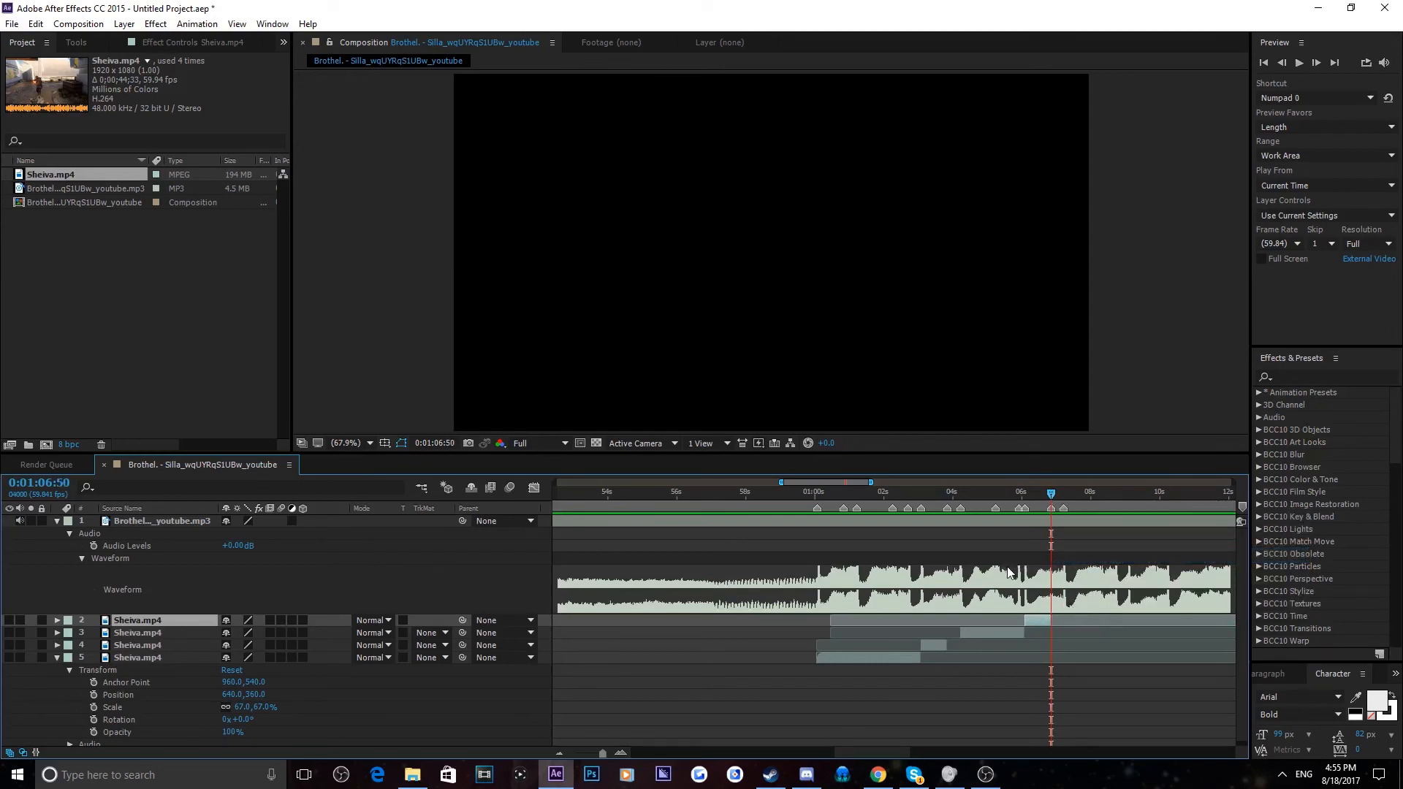
# At the 0:01:00:49 marker, show the first Sheiva.mp4 segment's video and apply the Twixtor effect to it
pyautogui.moveTo(817, 494)
pyautogui.mouseDown()
pyautogui.moveTo(1056, 494)
pyautogui.moveTo(843, 501)
pyautogui.mouseUp()
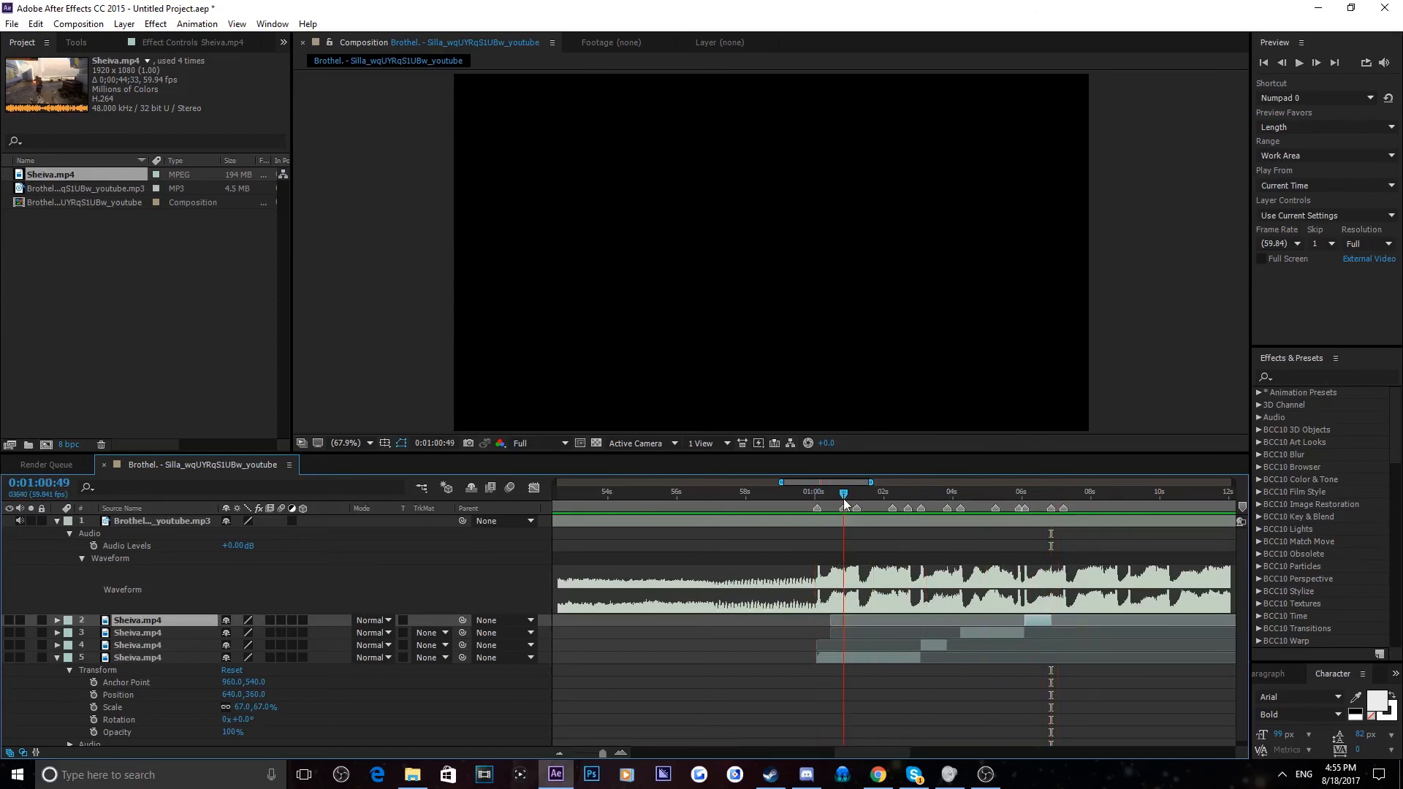
pyautogui.rightClick(166, 655)
pyautogui.click(443, 700)
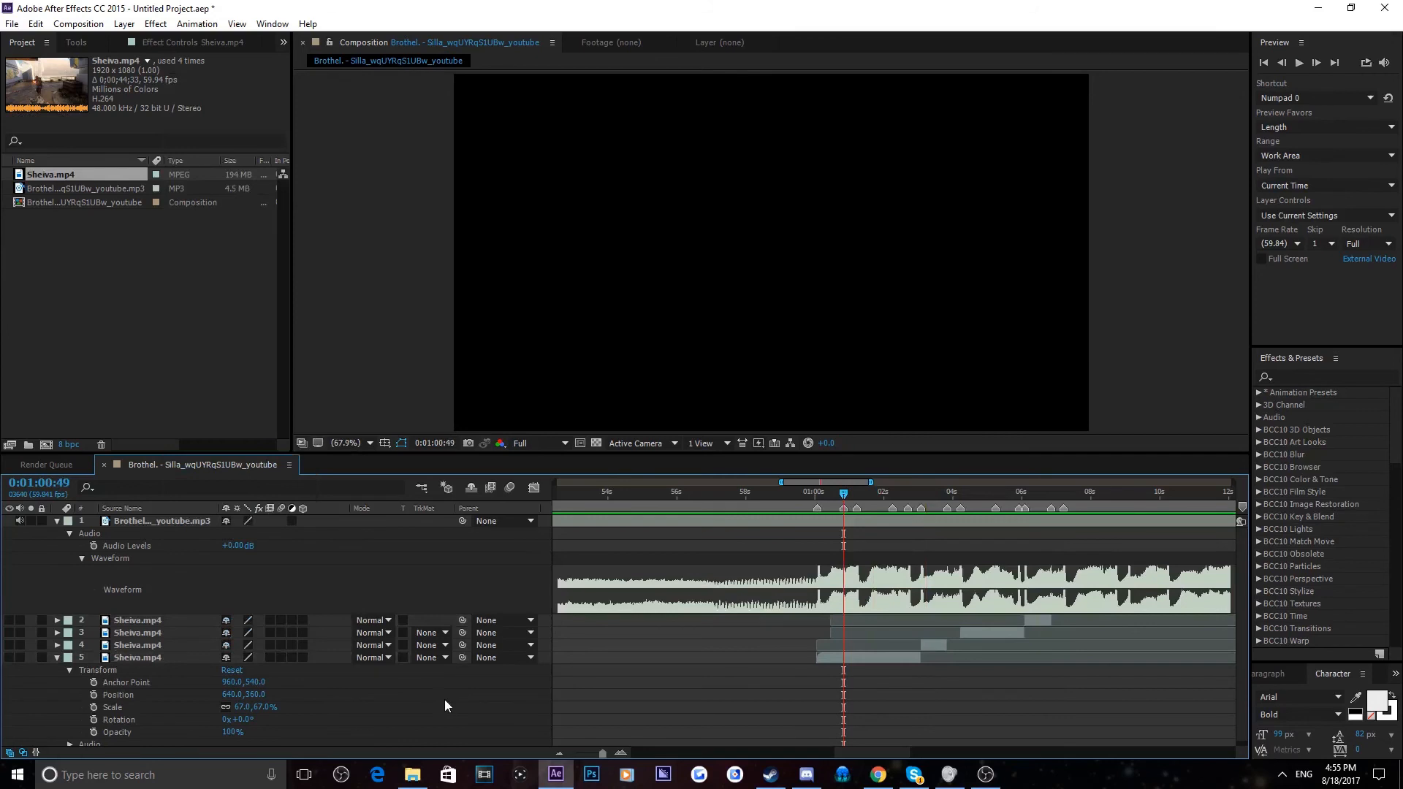
pyautogui.click(181, 660)
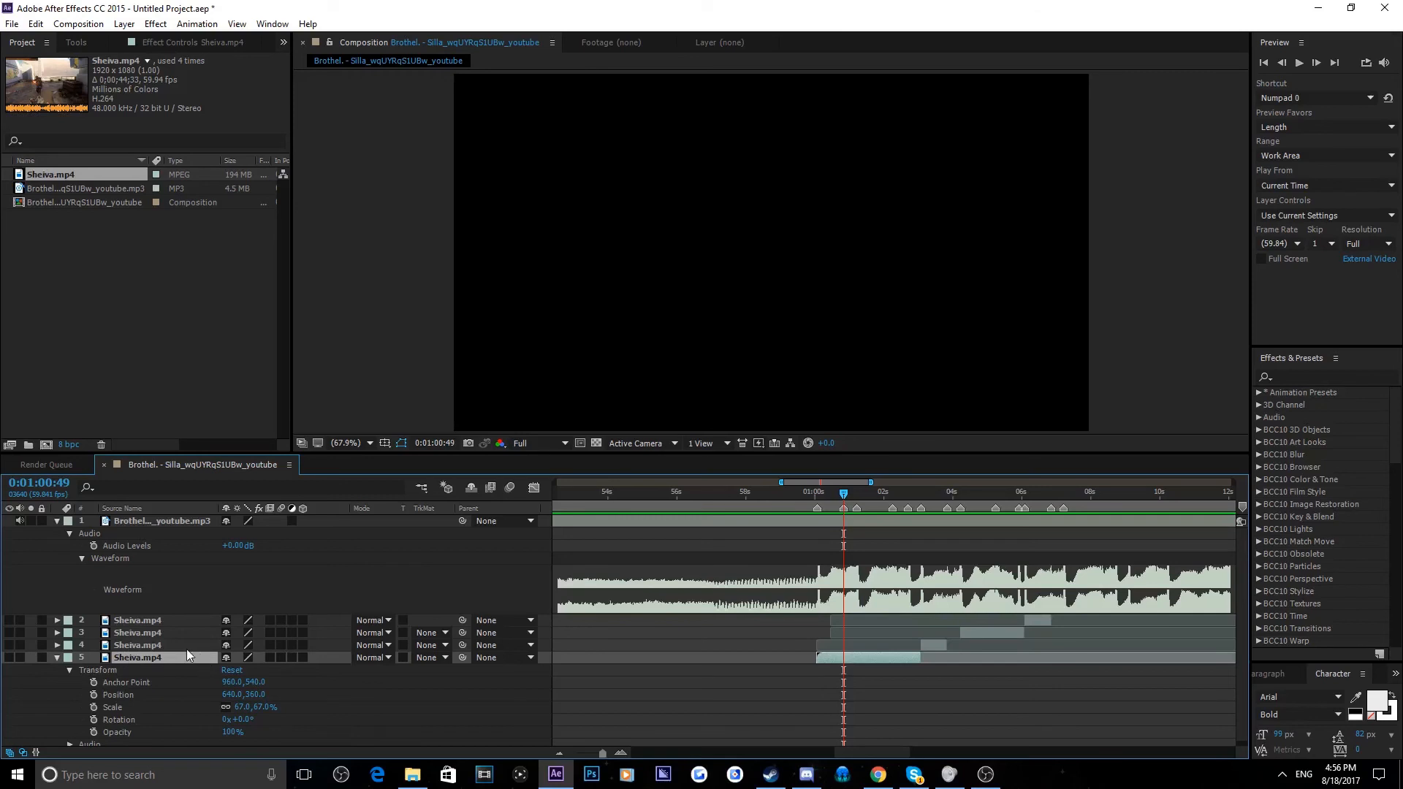
pyautogui.click(9, 657)
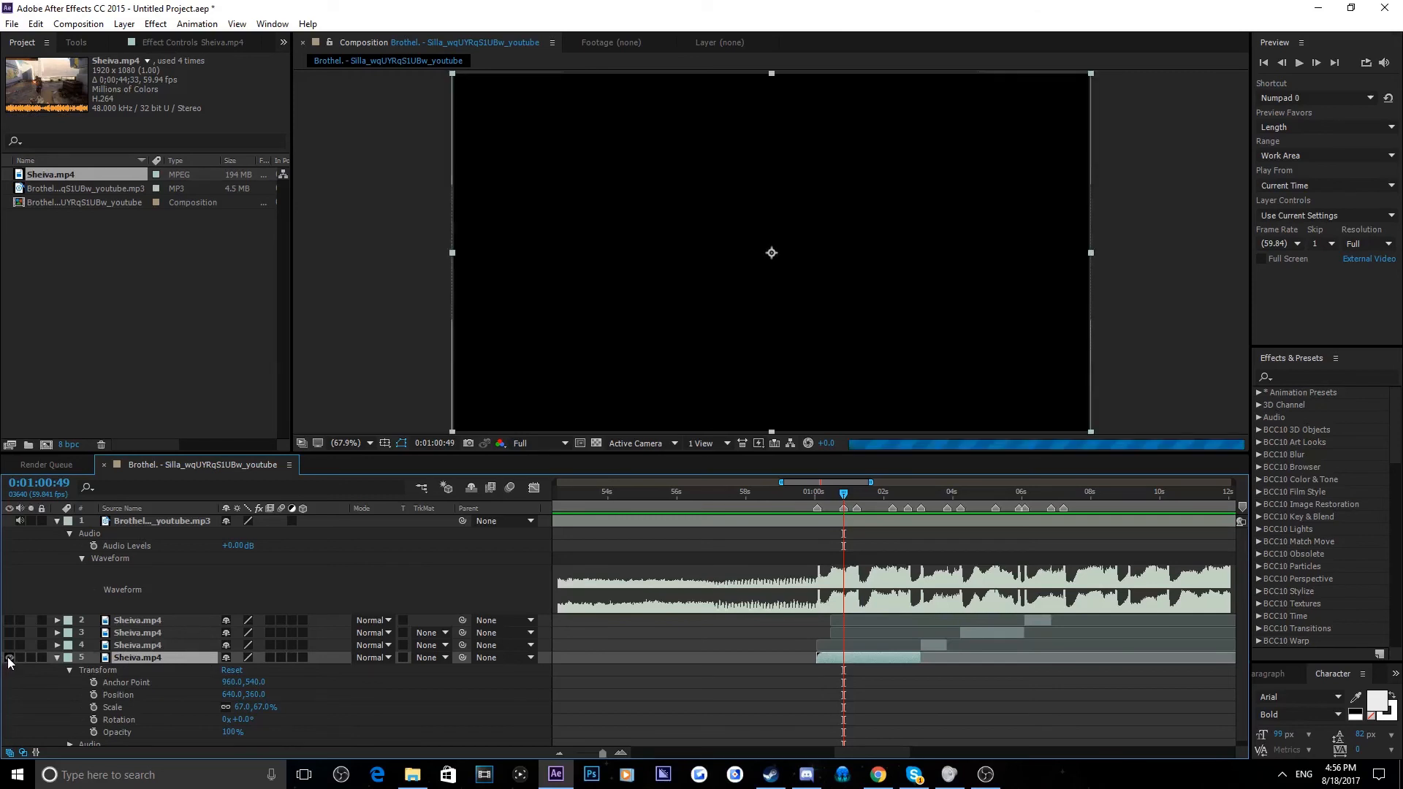
pyautogui.click(1345, 372)
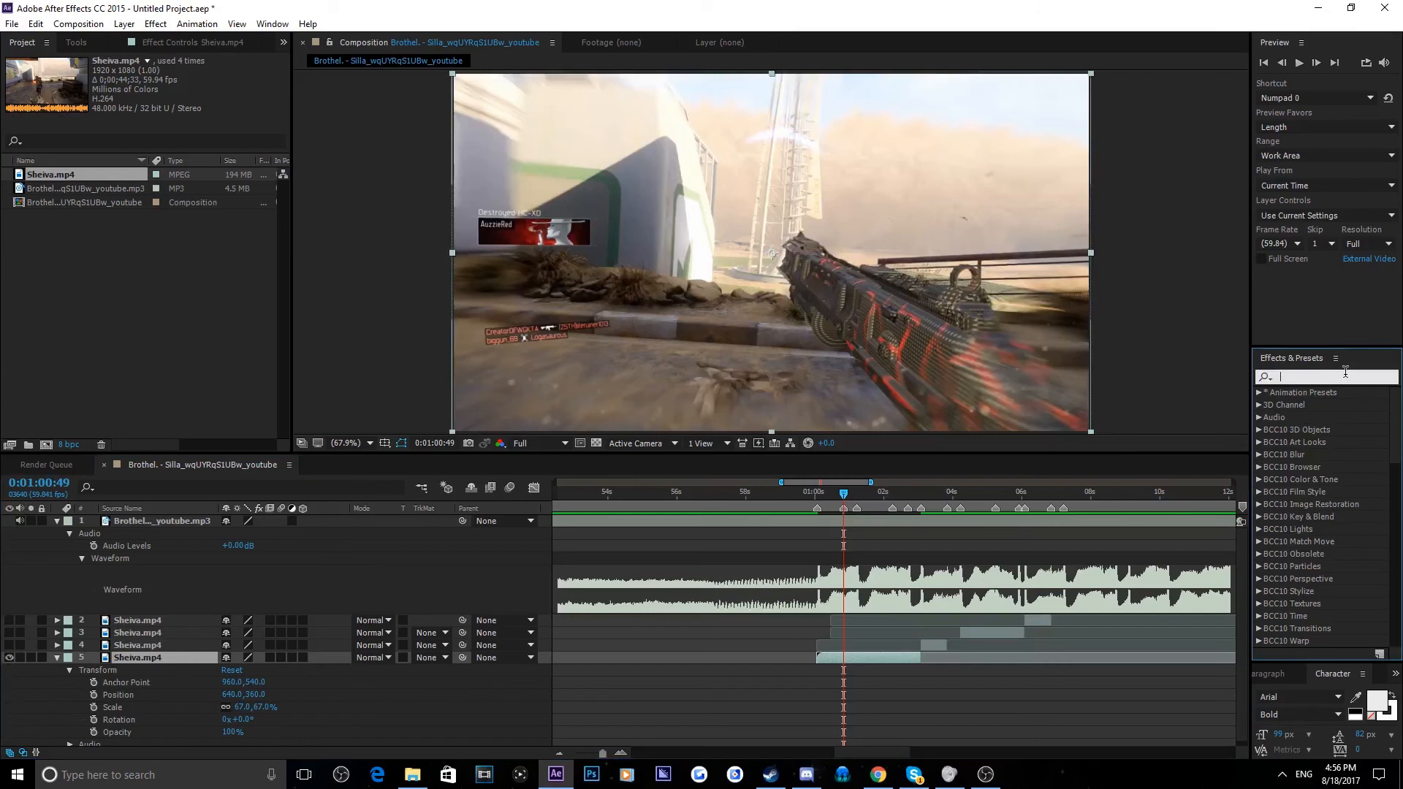
pyautogui.write('twixtor')
pyautogui.moveTo(1304, 454); pyautogui.dragTo(950, 659)
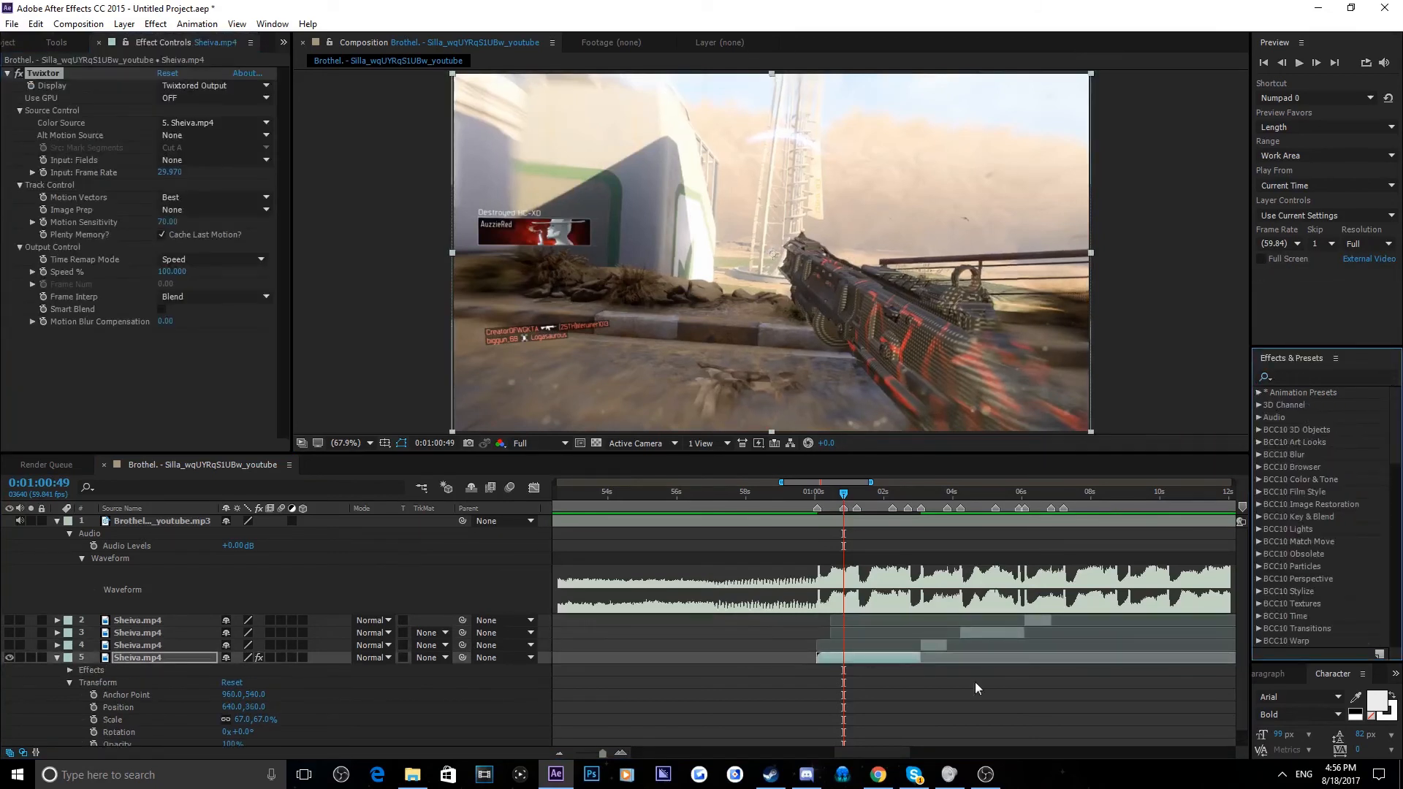
# Set Twixtor's input frame rate to 59.94 on the first Sheiva.mp4 segment
pyautogui.click(1033, 678)
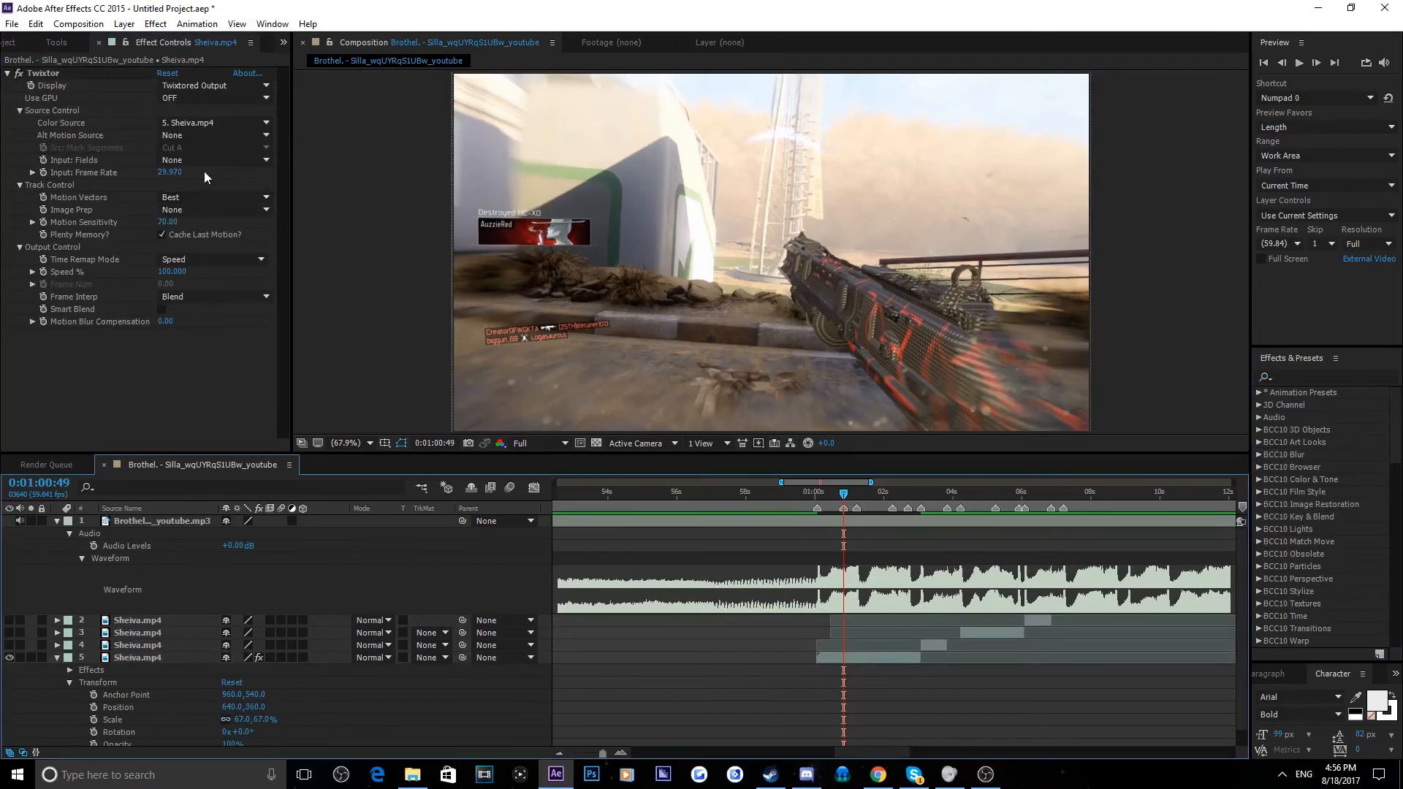
pyautogui.click(170, 174)
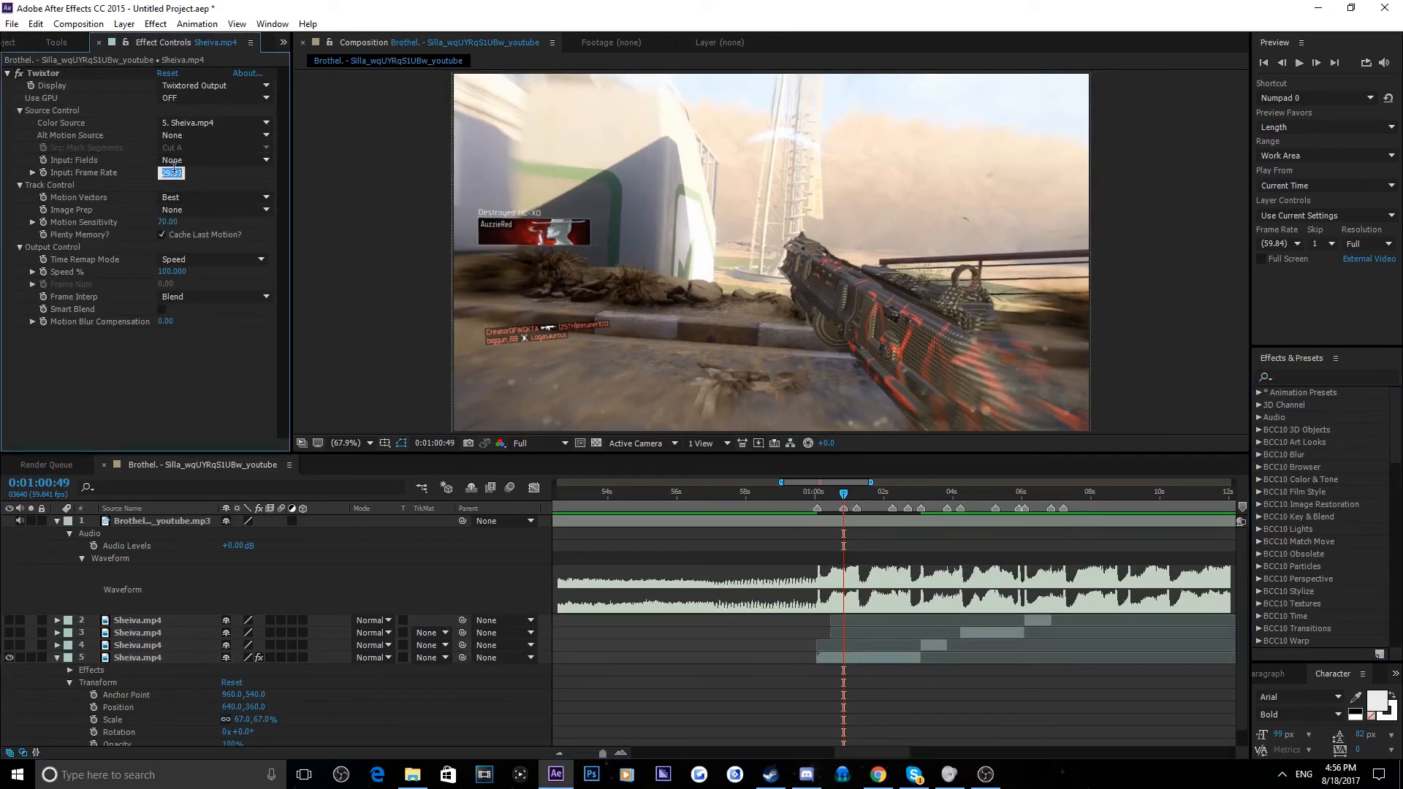
pyautogui.write('59.94')
pyautogui.press('Return')
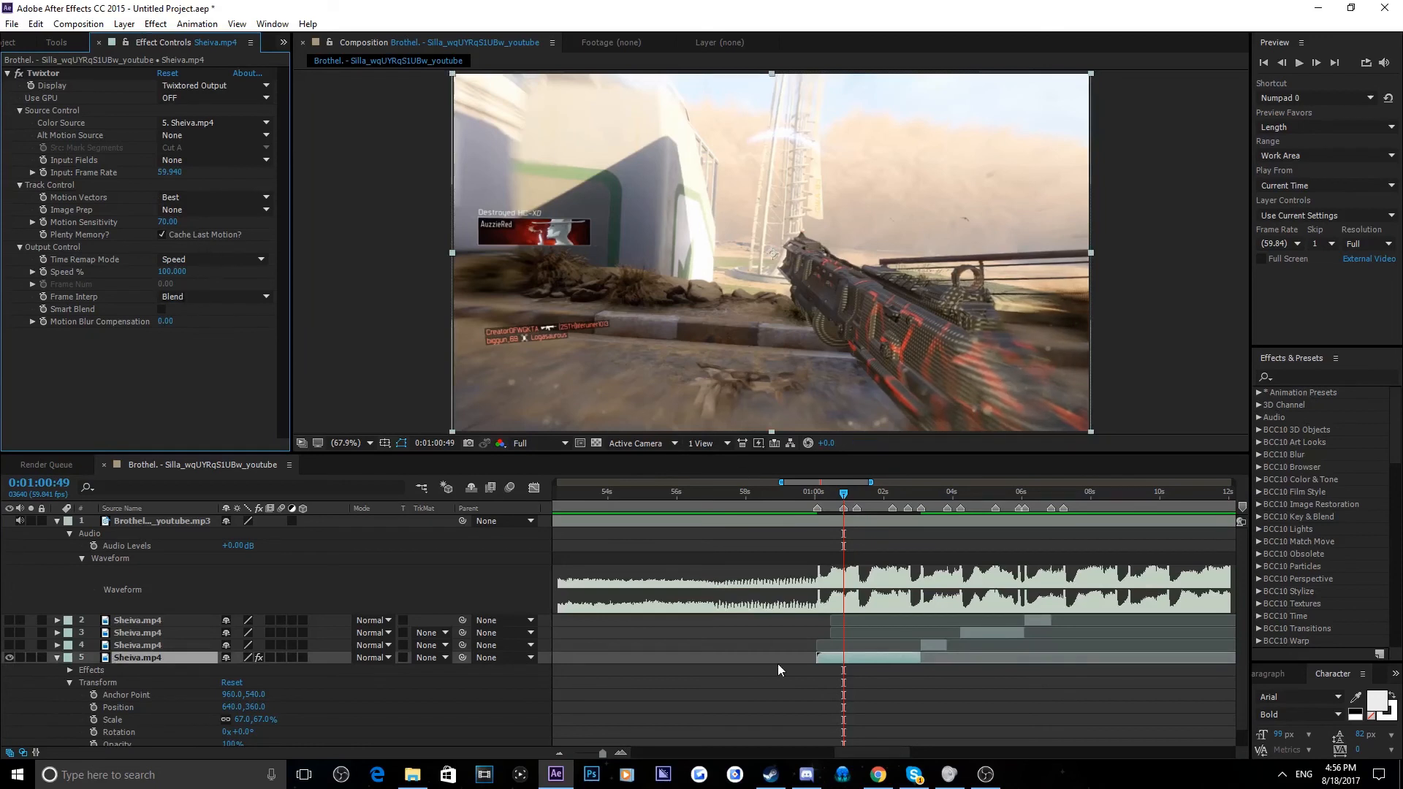
# Check the composition's frame rate in its settings without changing it
pyautogui.click(735, 651)
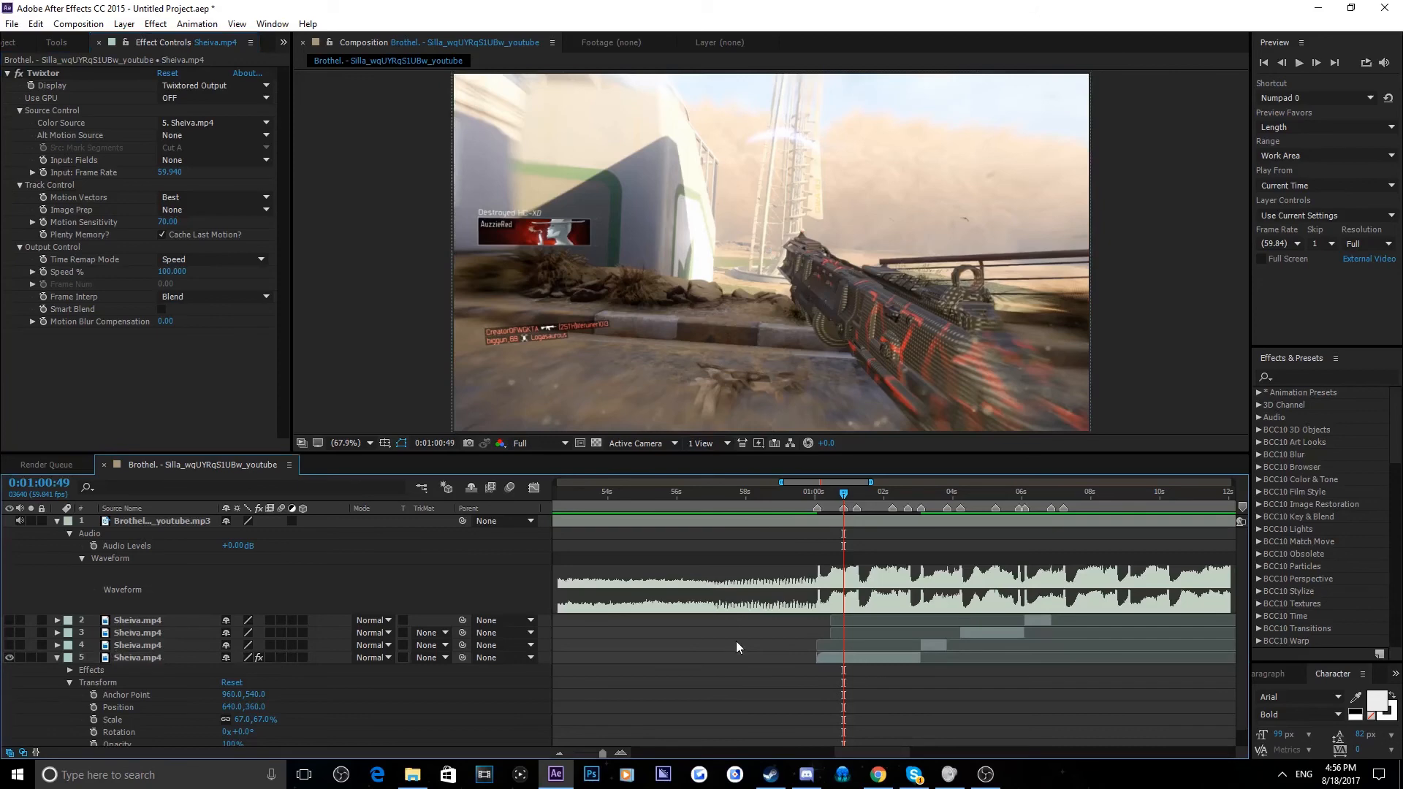
pyautogui.hotkey('ctrl', 'k')
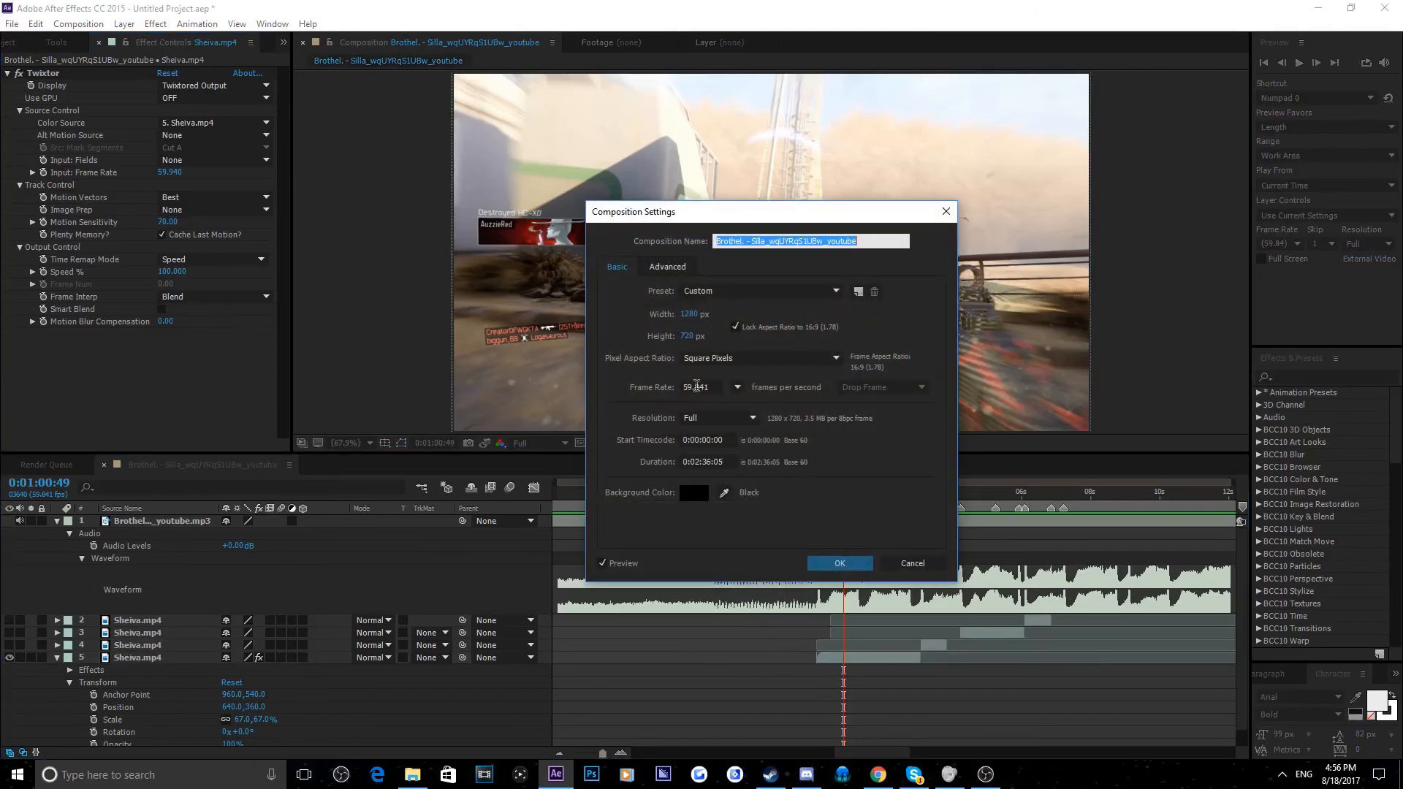
pyautogui.click(841, 565)
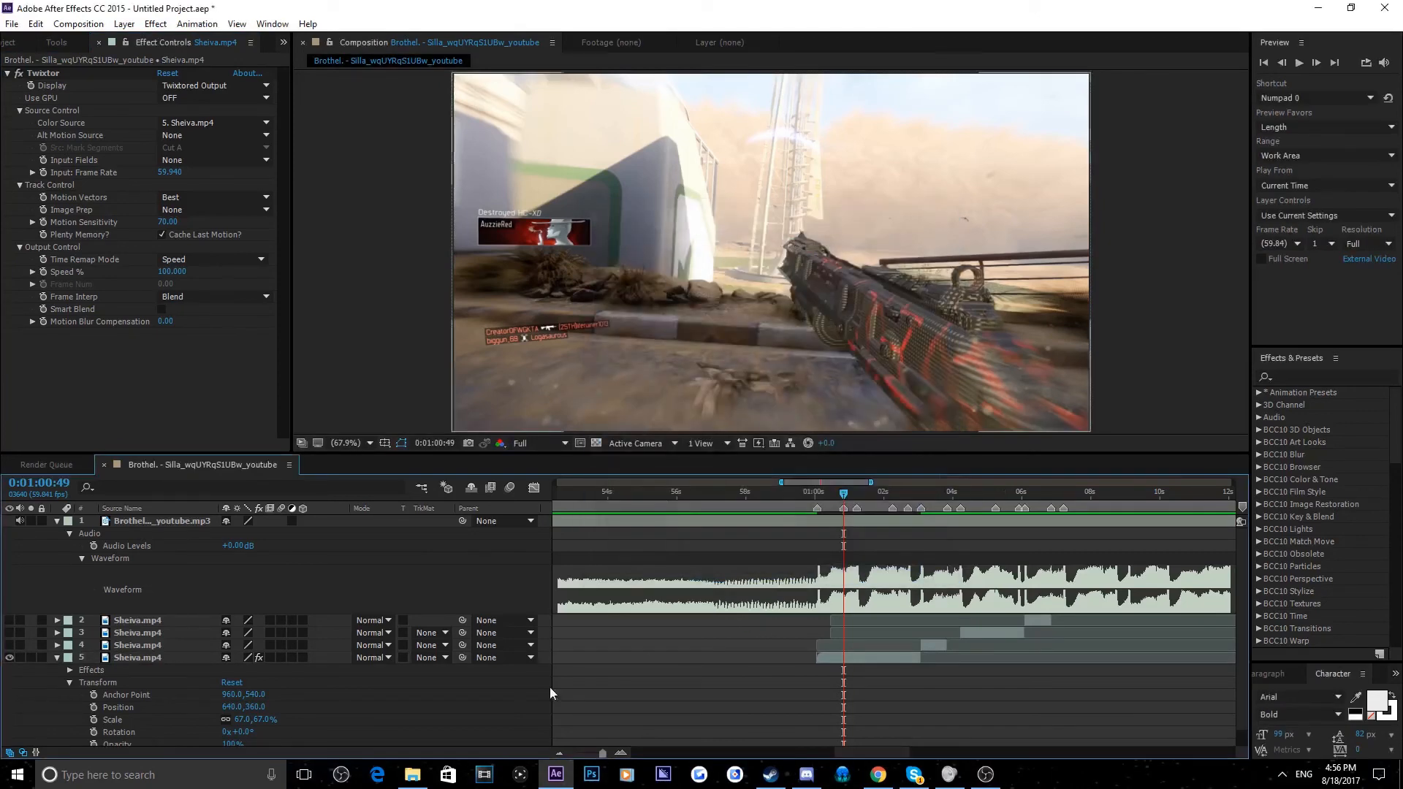
# Set Twixtor's Motion Sensitivity to 0 and Frame Interp to Nearest on the first Sheiva.mp4 segment
pyautogui.click(162, 234)
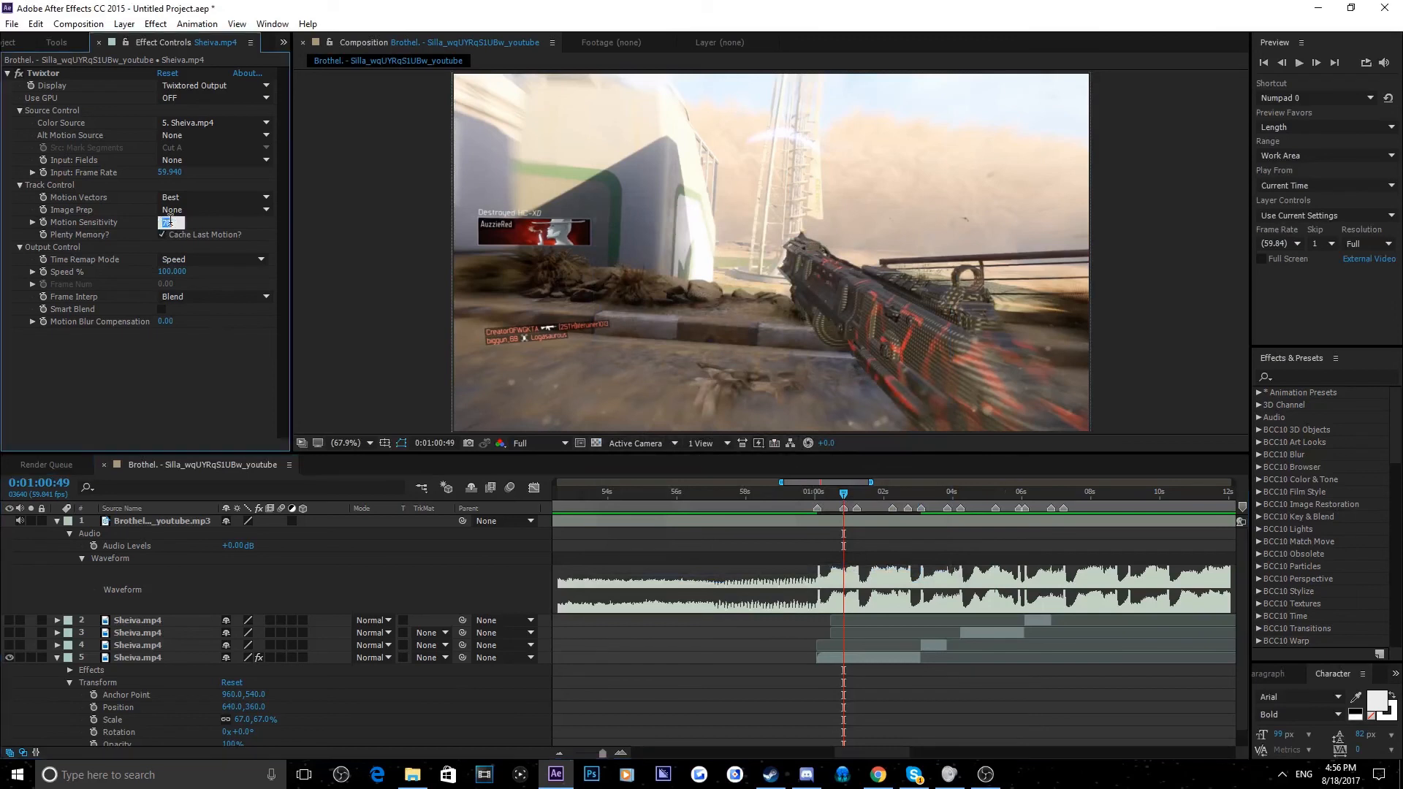
pyautogui.click(202, 301)
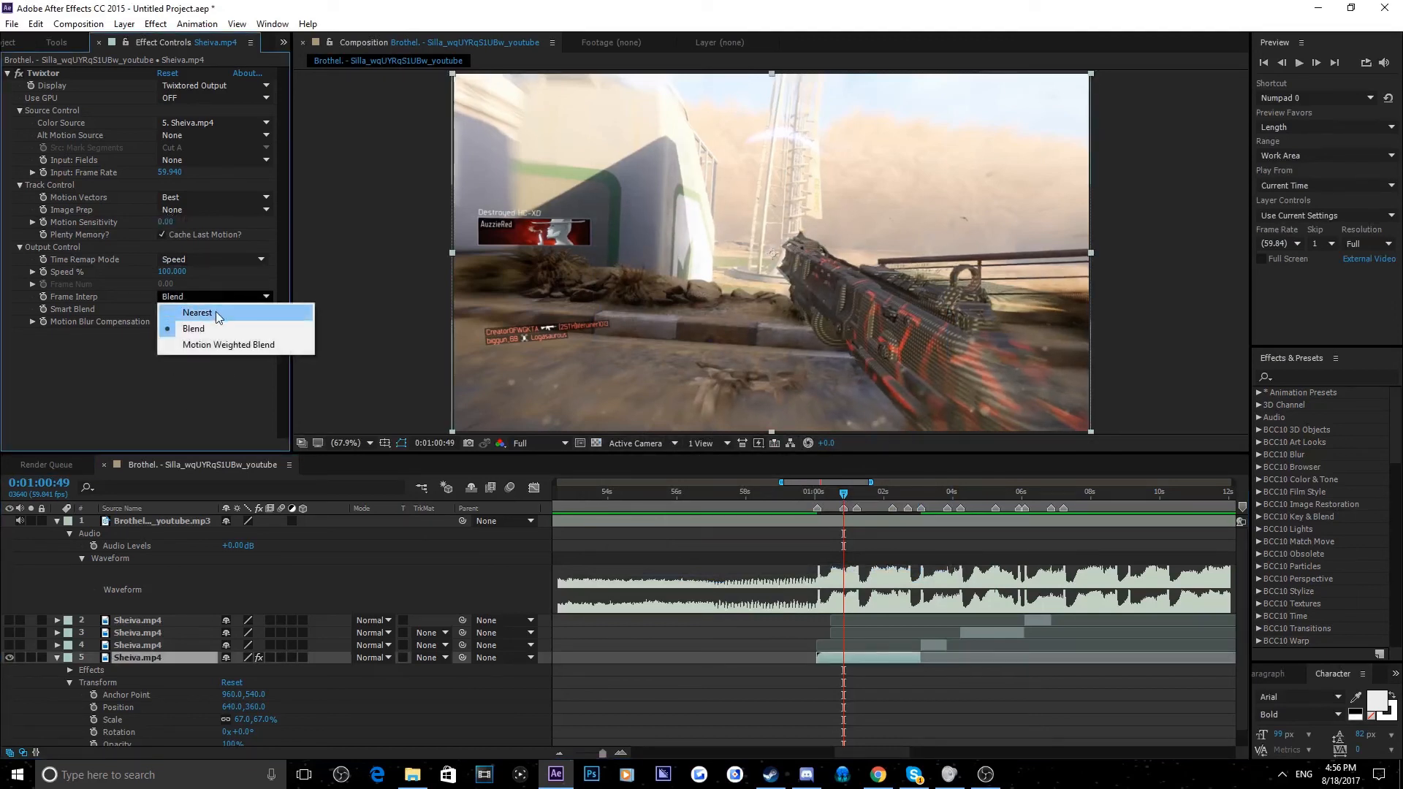
pyautogui.click(216, 310)
pyautogui.click(181, 353)
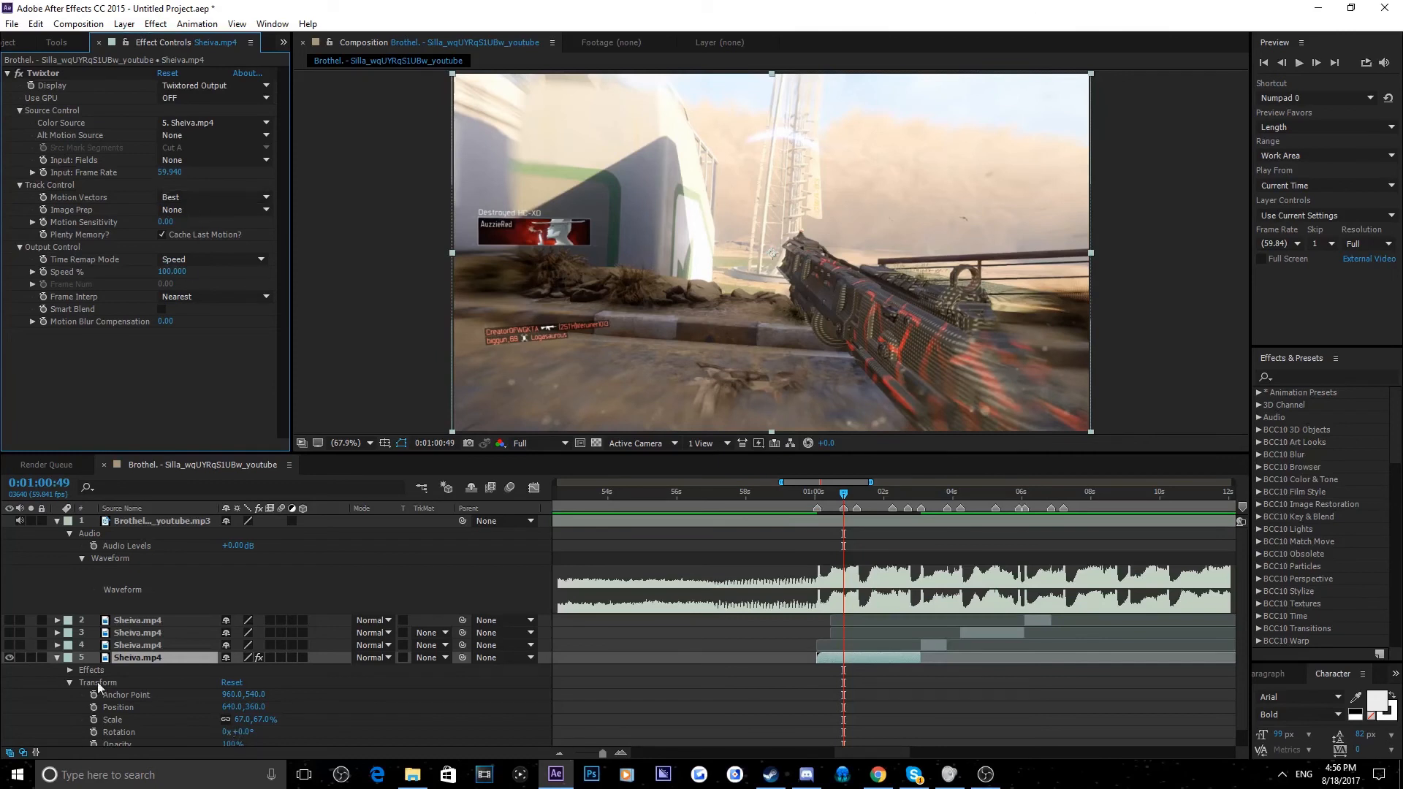
# Enable Speed % keyframing for Twixtor on the first Sheiva.mp4 segment, with a keyframe at the 0:01:00:04 marker
pyautogui.click(71, 671)
pyautogui.click(82, 684)
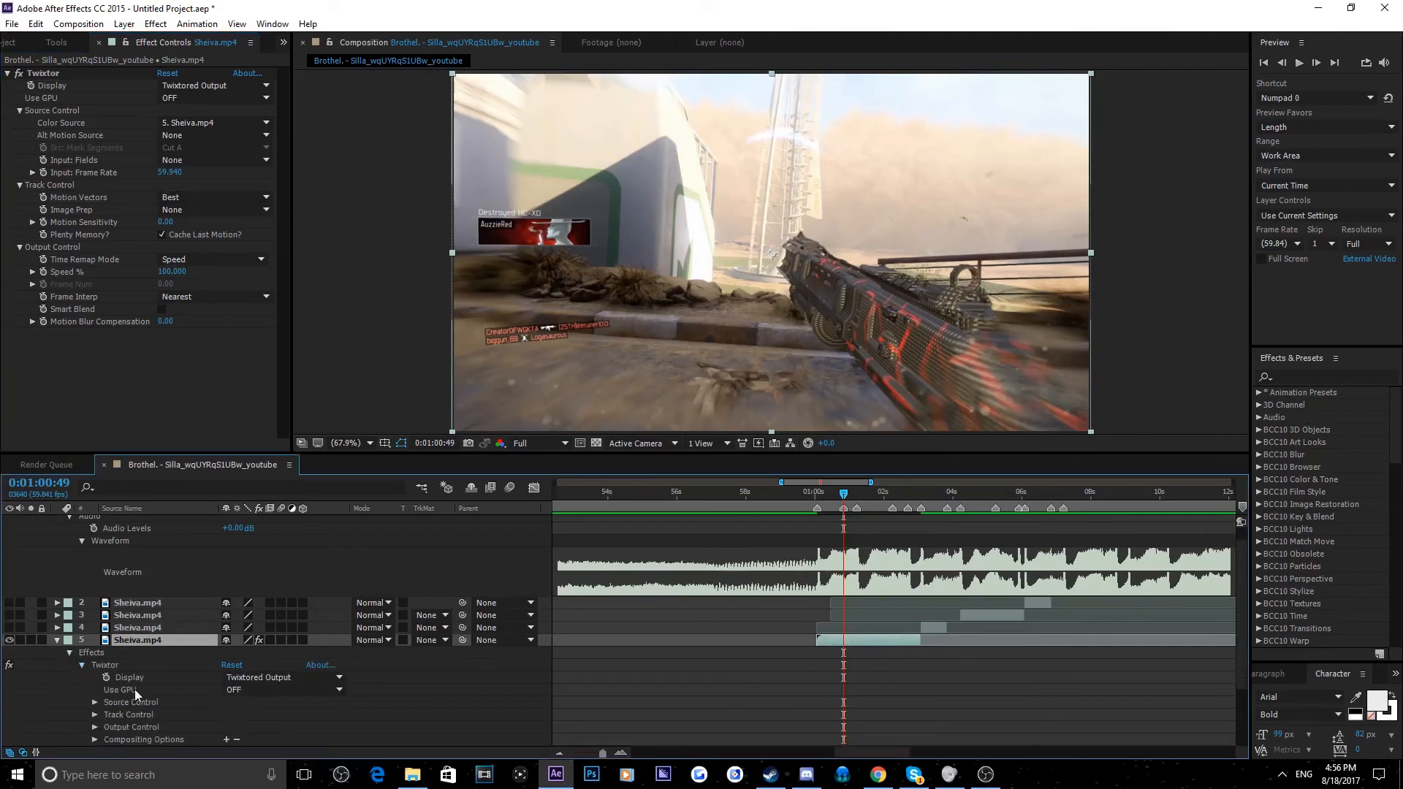
pyautogui.rightClick(817, 510)
pyautogui.click(888, 548)
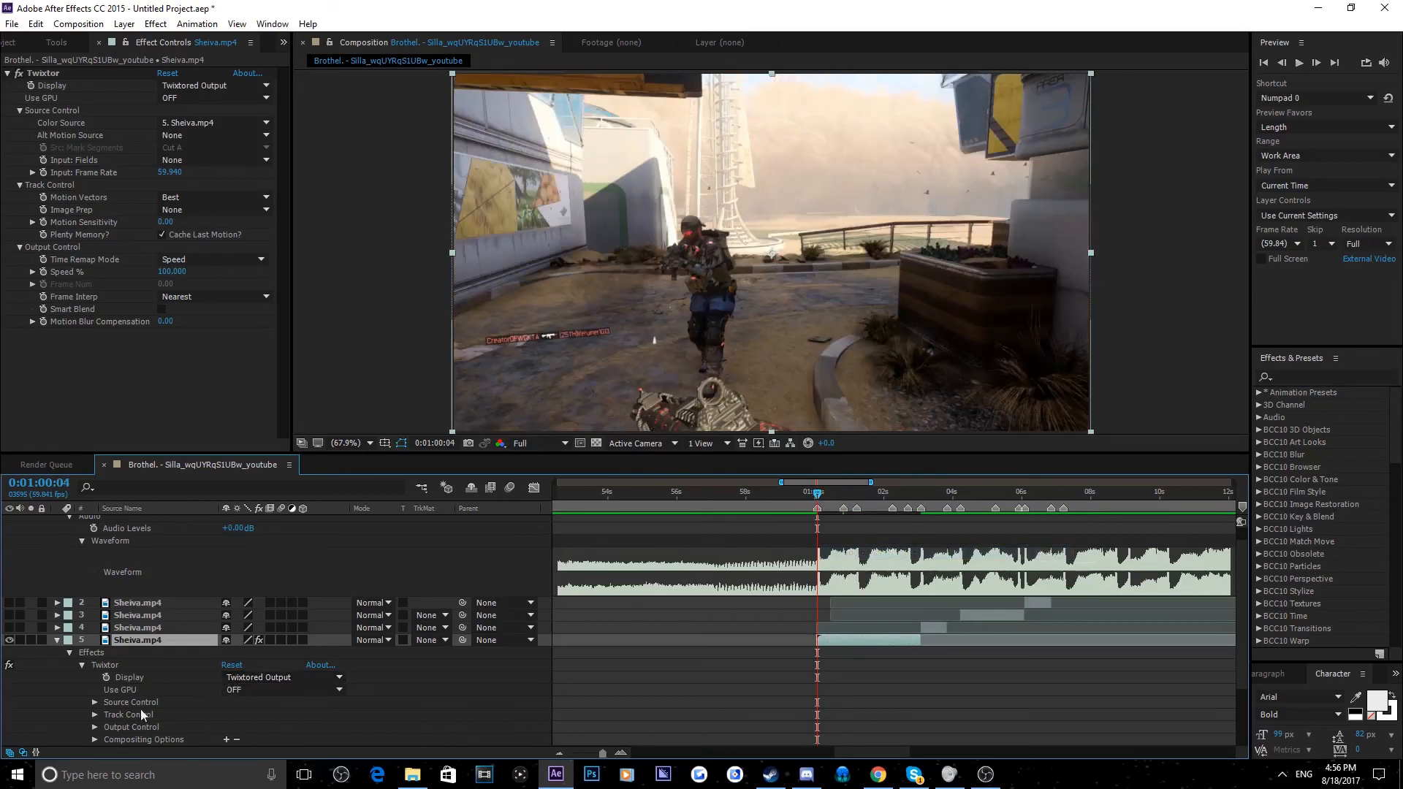
pyautogui.scroll(-2, 98, 688)
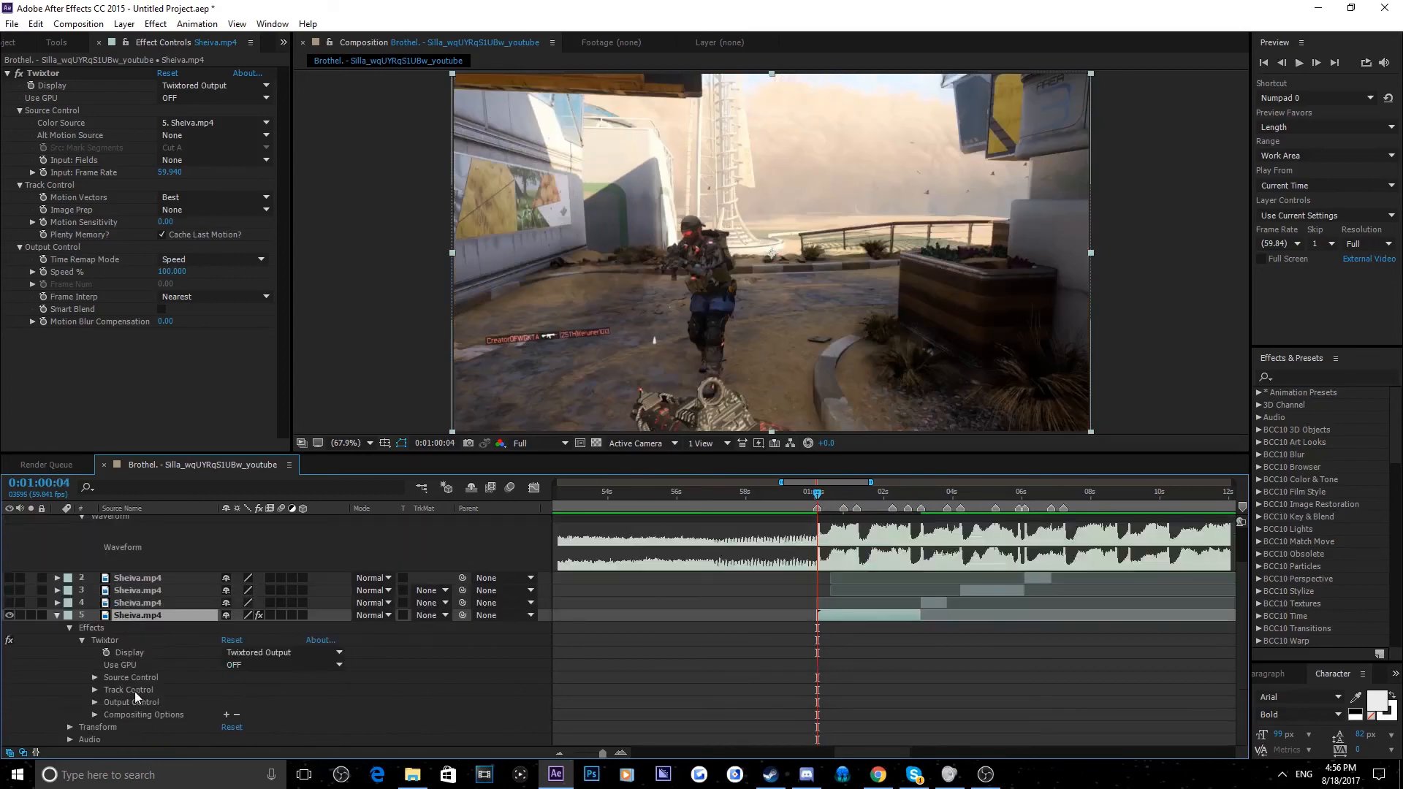
pyautogui.click(94, 701)
pyautogui.click(119, 690)
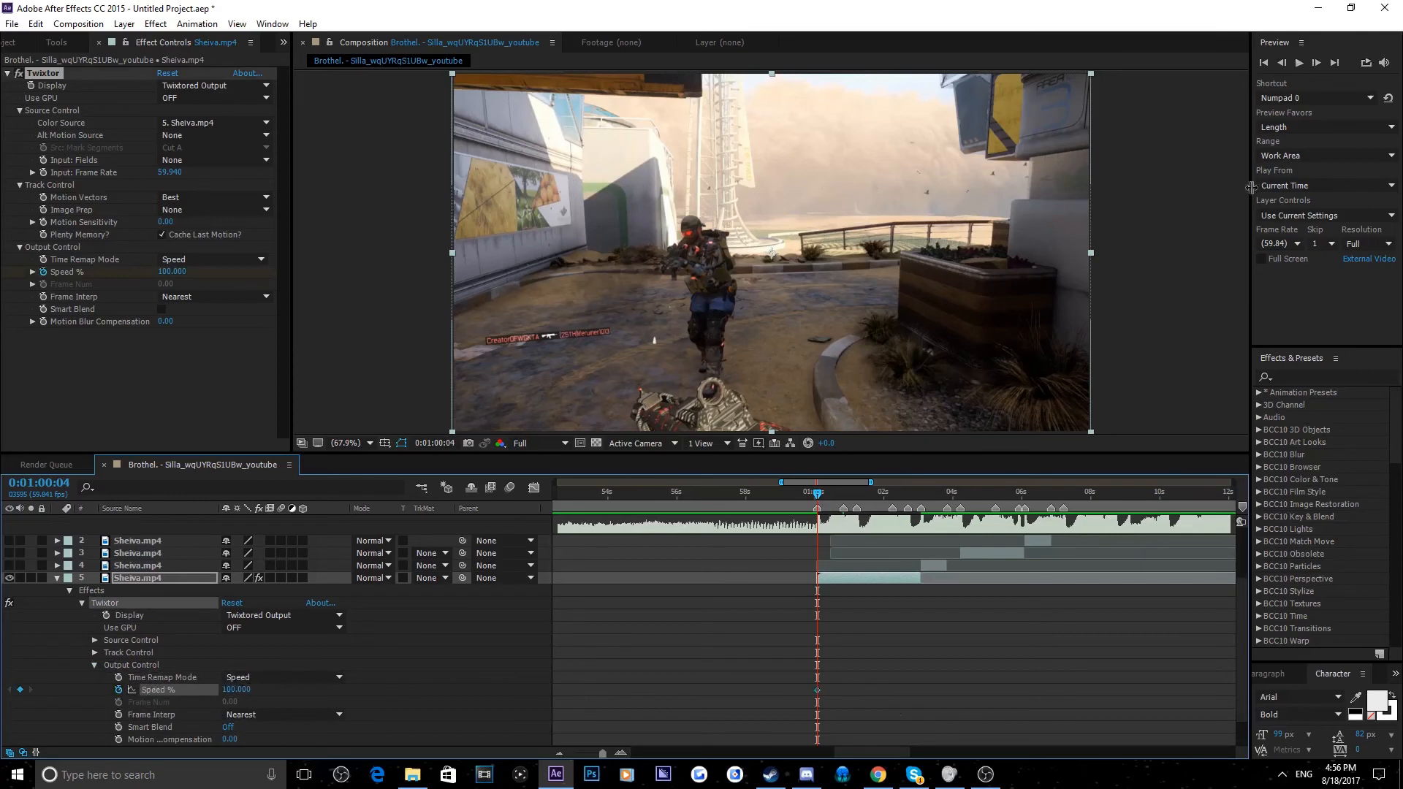
# Shift the first Sheiva.mp4 segment one frame later to start at 0:01:00:04, and move its Speed % keyframe back to that frame
pyautogui.press('=')
pyautogui.press('=')
pyautogui.press('=')
pyautogui.press('=')
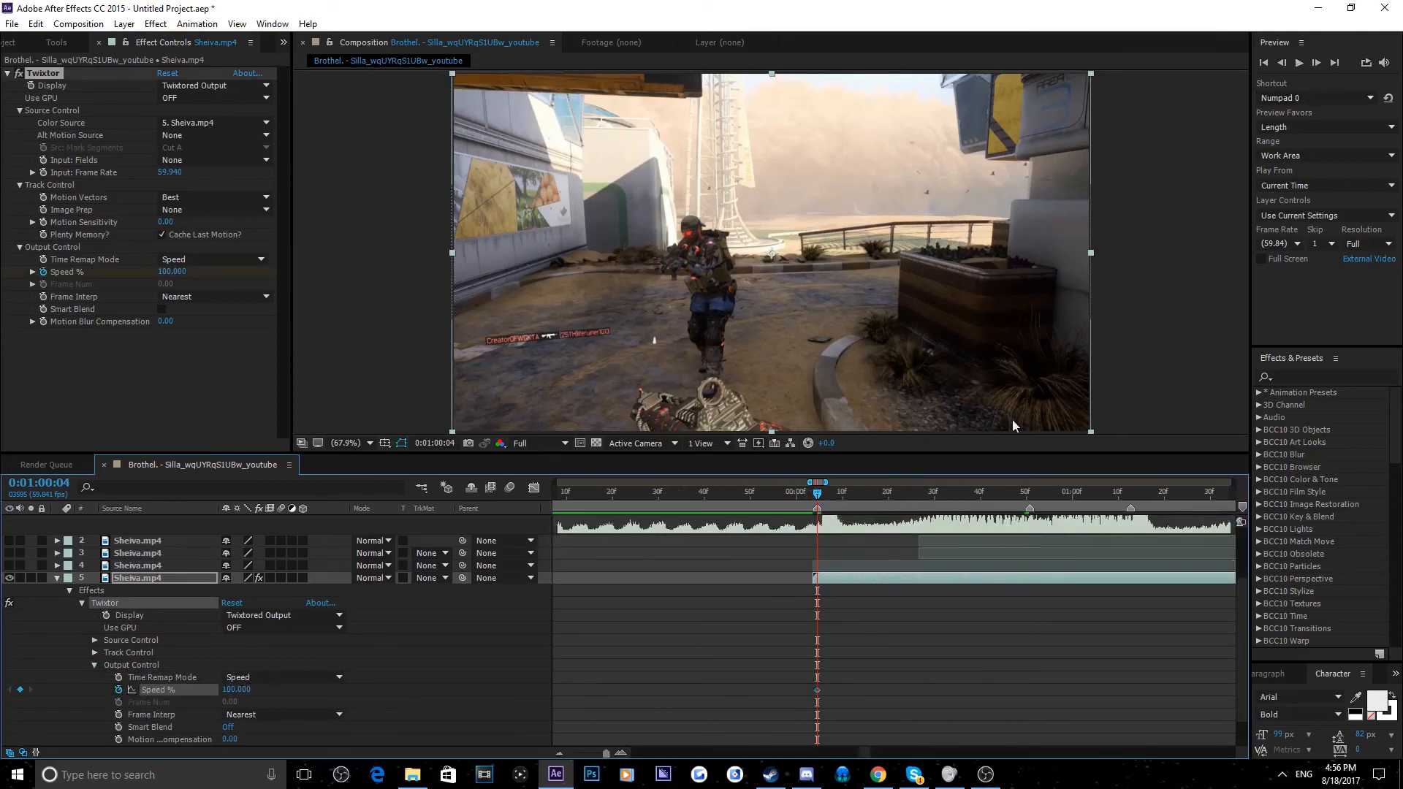
pyautogui.hotkey('alt', 'pagedown')
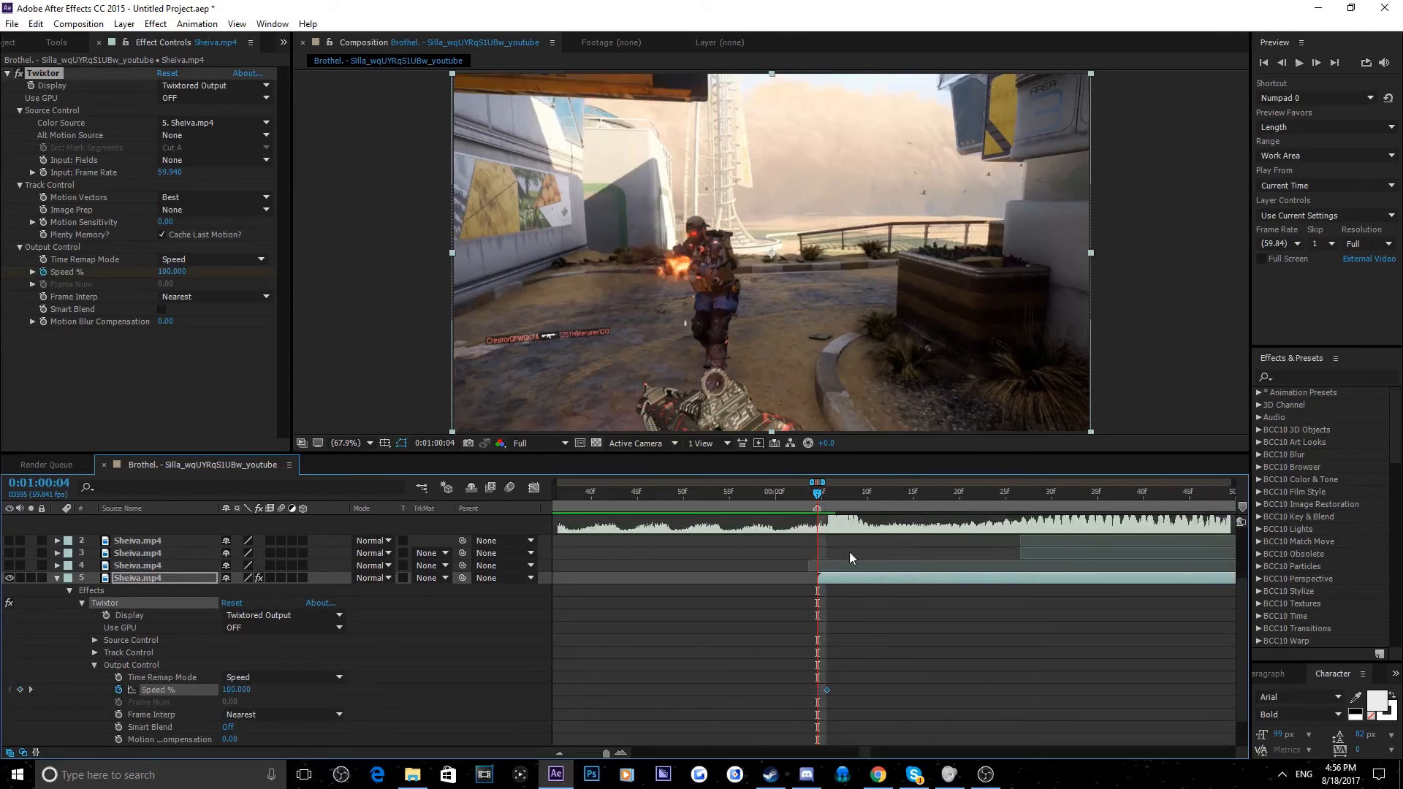
pyautogui.moveTo(827, 691); pyautogui.dragTo(817, 691)
pyautogui.press('F2')
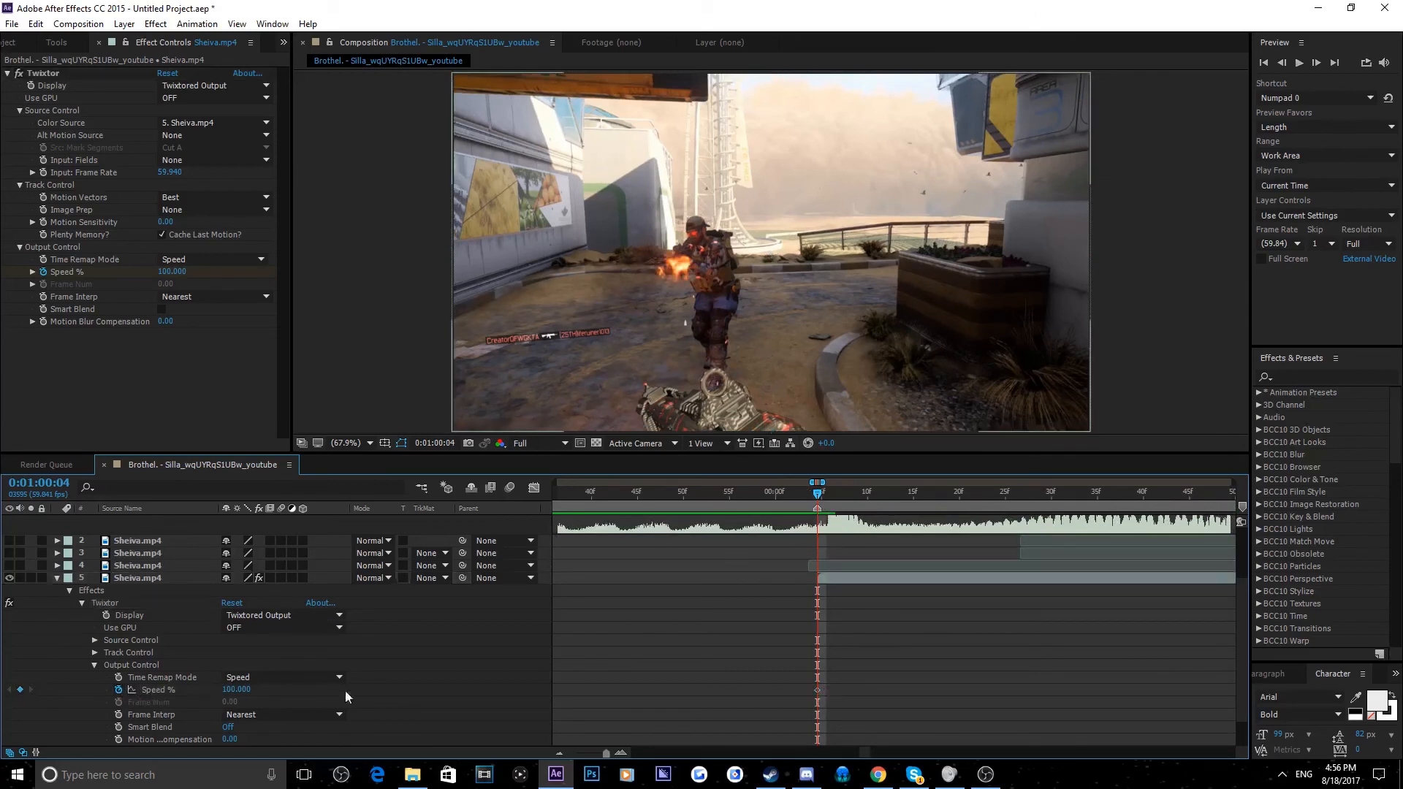
# Set Twixtor's Speed % to 300 one frame after the first keyframe, at 0:01:00:05
pyautogui.click(1316, 63)
pyautogui.click(236, 690)
pyautogui.write('300')
pyautogui.press('Return')
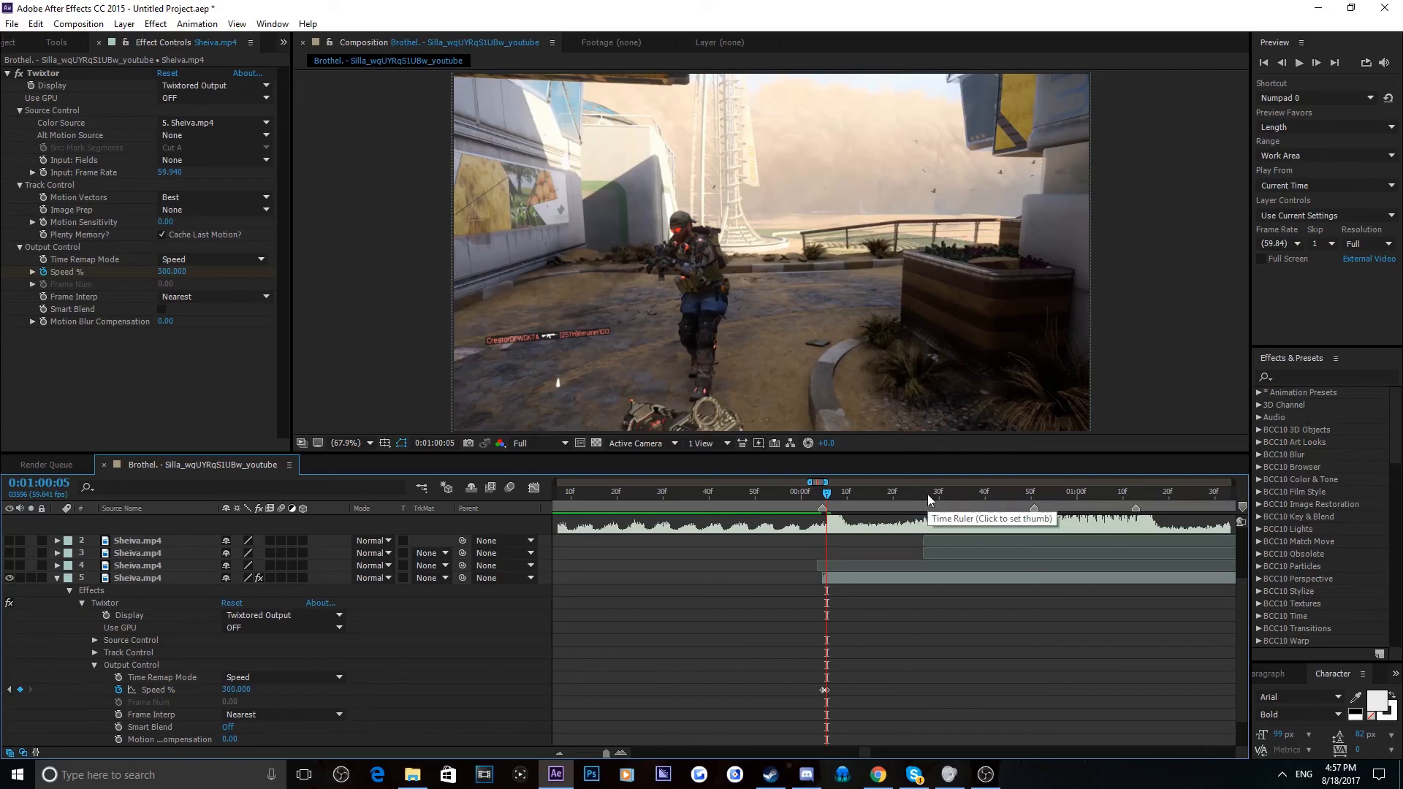
# Set Speed % to 50 at 0:01:00:17 and add a keyframe holding that speed at 0:01:00:38
pyautogui.click(931, 493)
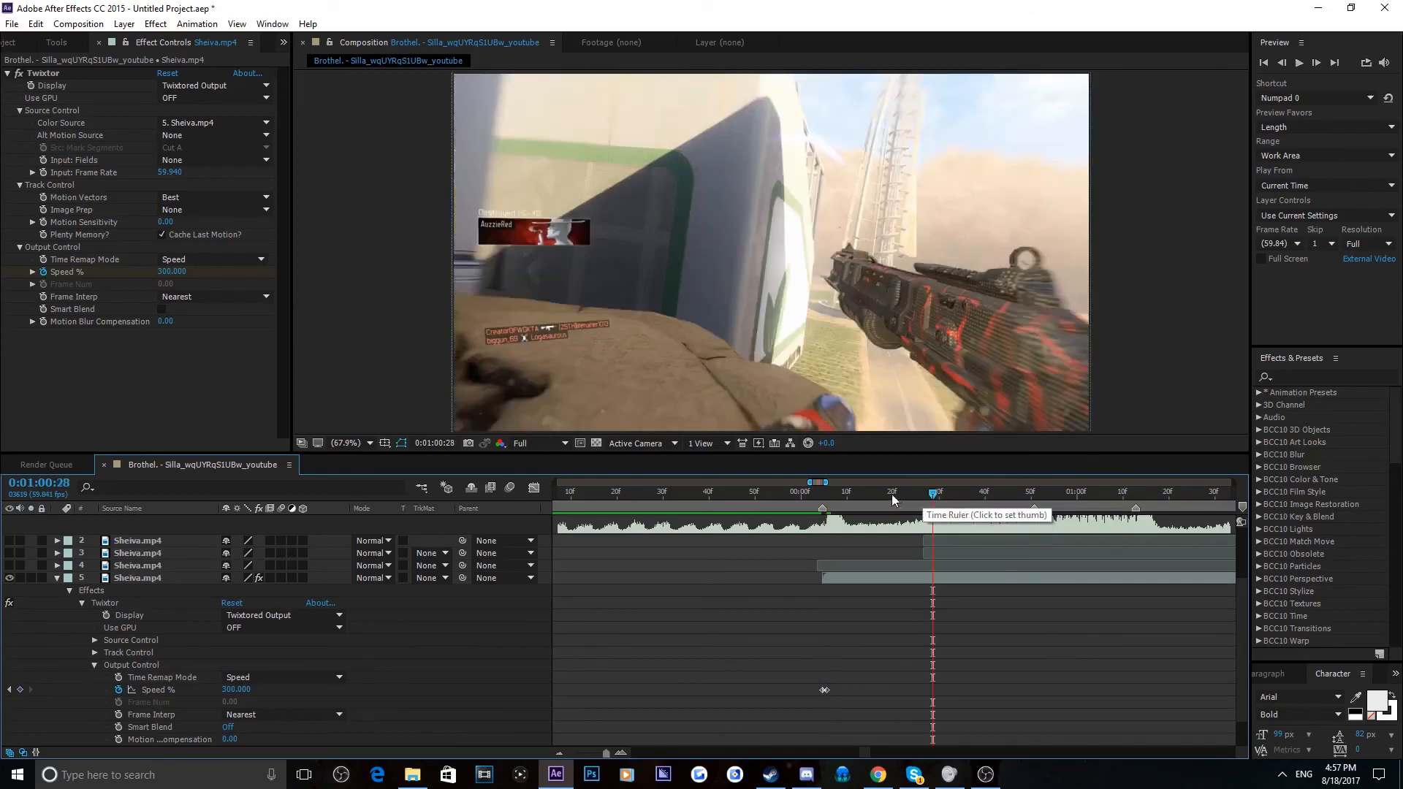
pyautogui.click(880, 493)
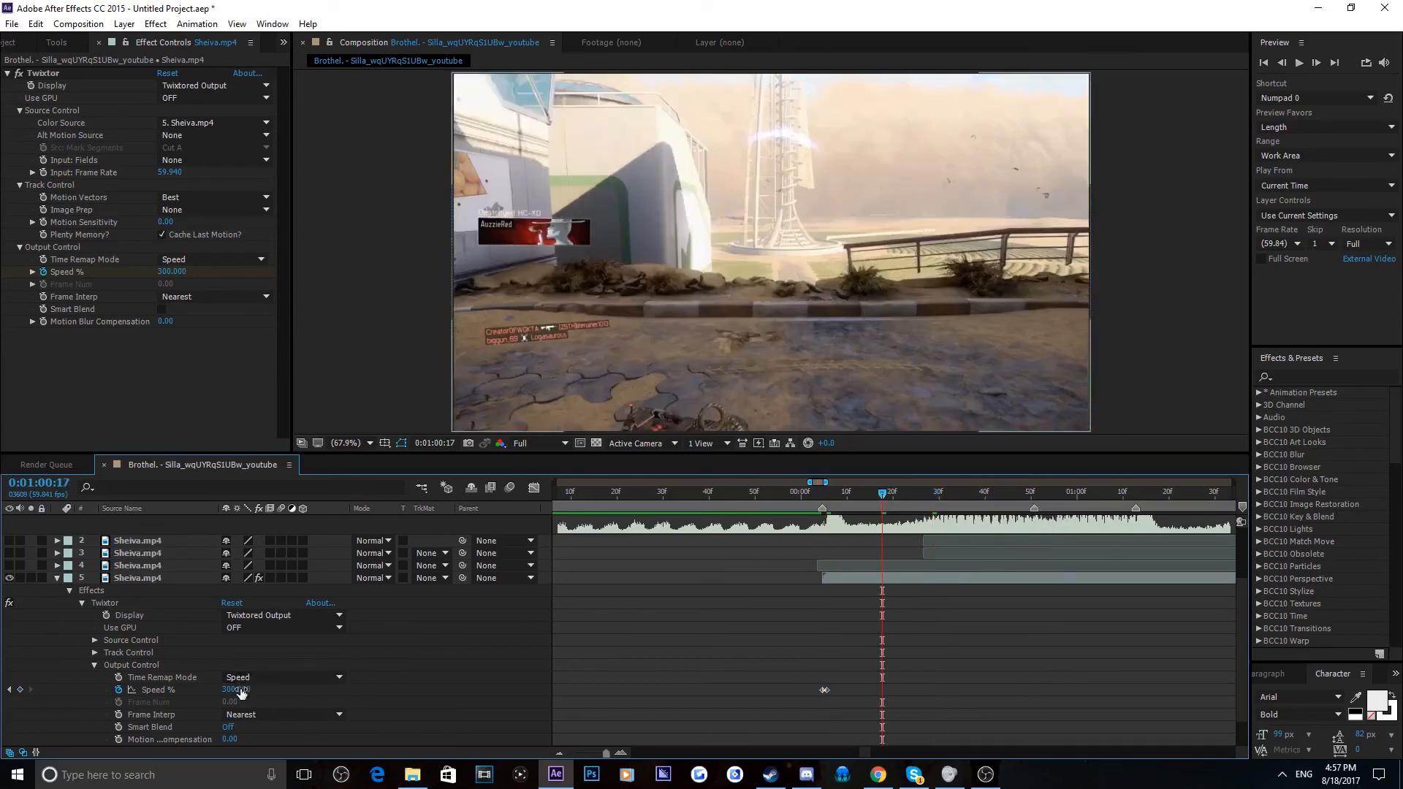
pyautogui.click(241, 689)
pyautogui.write('50')
pyautogui.press('Return')
pyautogui.click(980, 493)
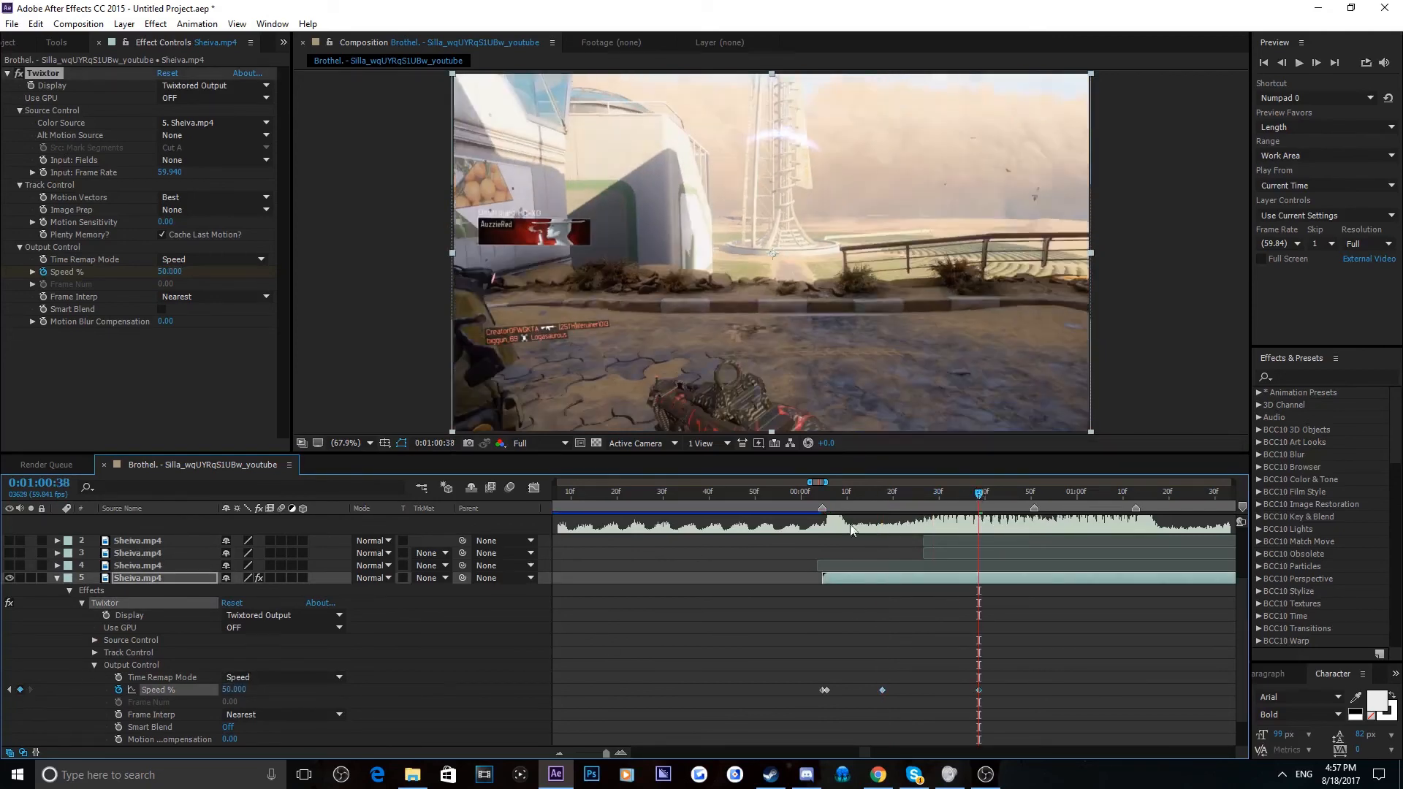
# Set Speed % to 300 at the beat marker at 0:01:00:50
pyautogui.moveTo(827, 501); pyautogui.dragTo(1034, 499)
pyautogui.click(237, 690)
pyautogui.write('300')
pyautogui.press('Return')
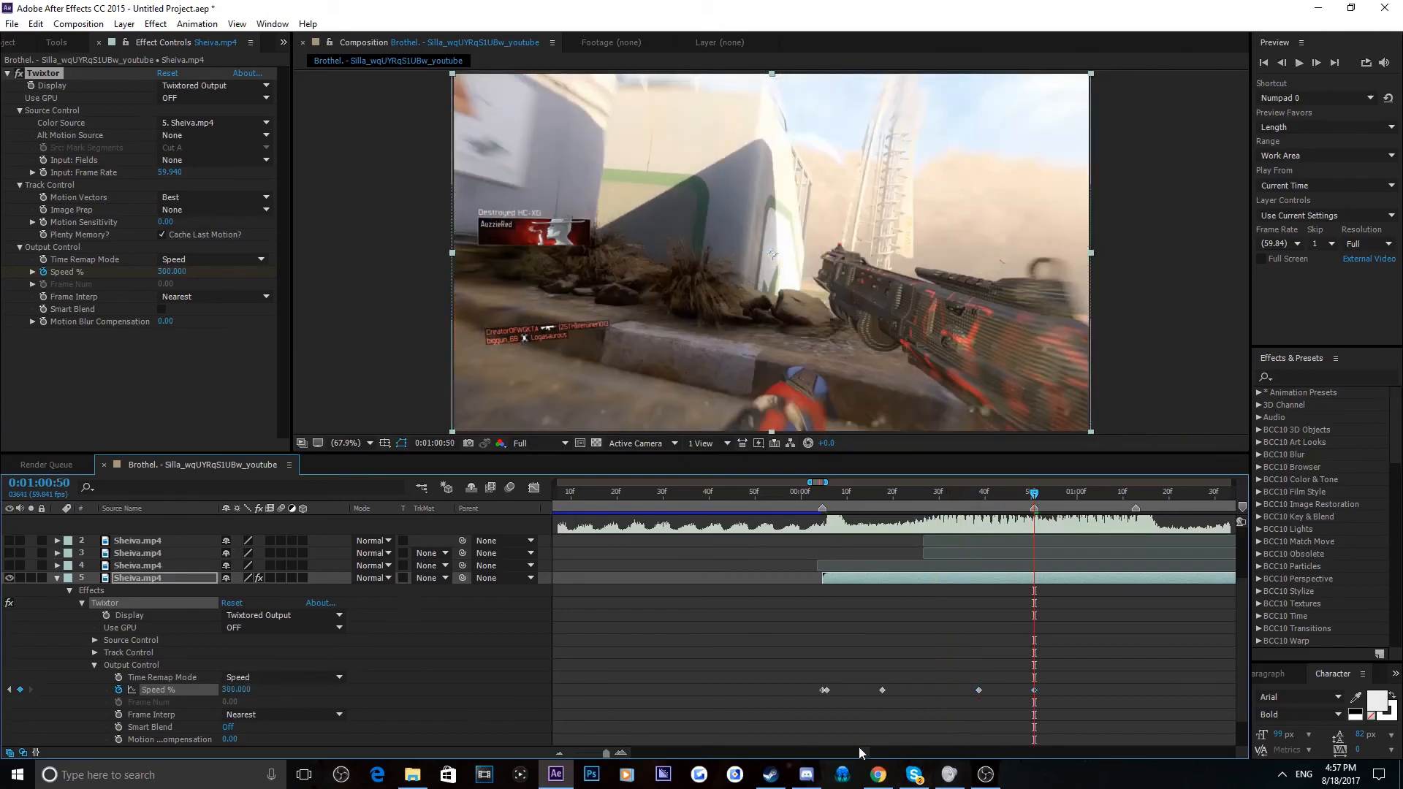
# Set Speed % to 50 at 0:01:00:56 and add a keyframe holding that speed at 0:01:01:06
pyautogui.hscroll(5, 858, 747)
pyautogui.click(801, 499)
pyautogui.click(236, 690)
pyautogui.write('50')
pyautogui.click(573, 660)
pyautogui.click(847, 493)
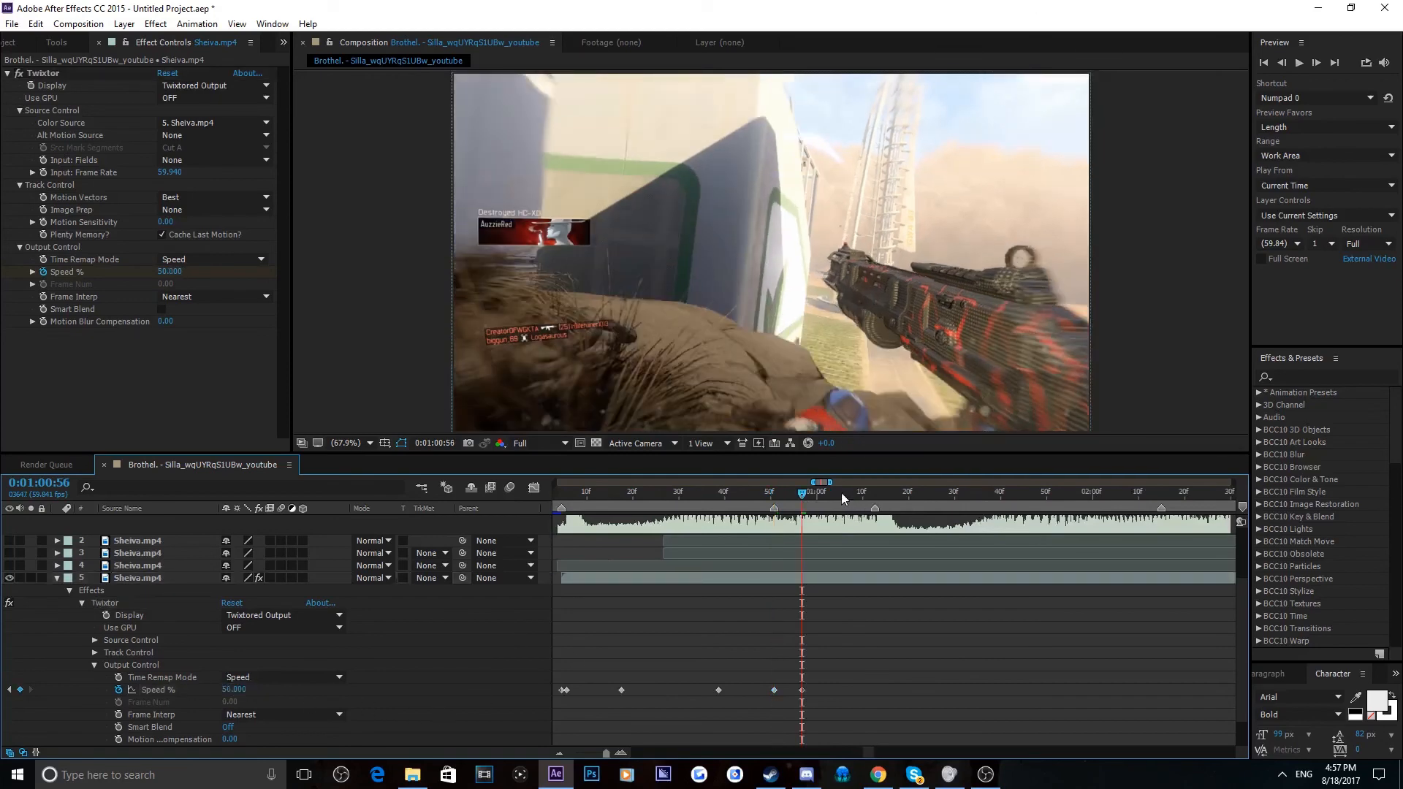
pyautogui.click(22, 690)
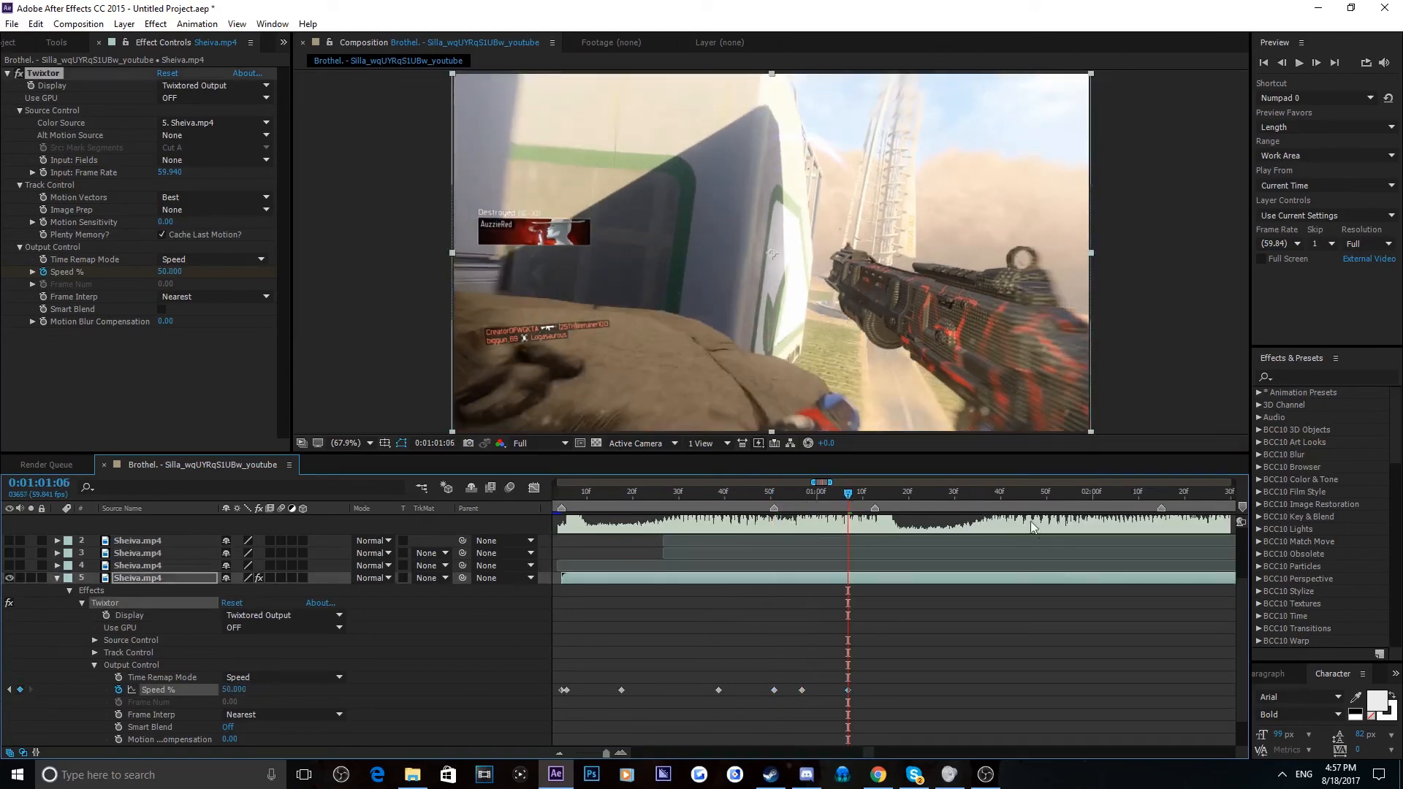
# Set Speed % to 300 at the beat marker at 0:01:01:12
pyautogui.click(875, 492)
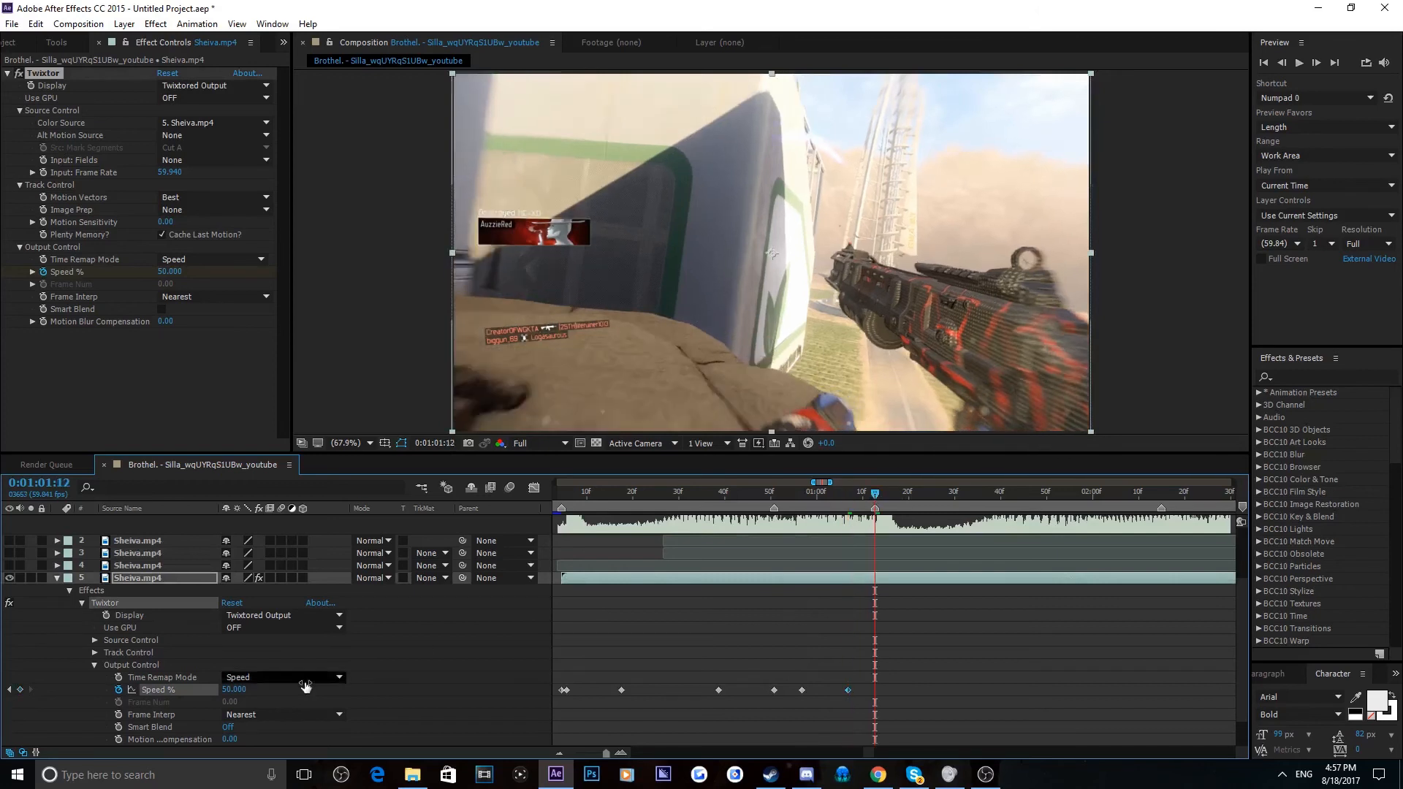
pyautogui.click(235, 690)
pyautogui.write('300')
pyautogui.press('Return')
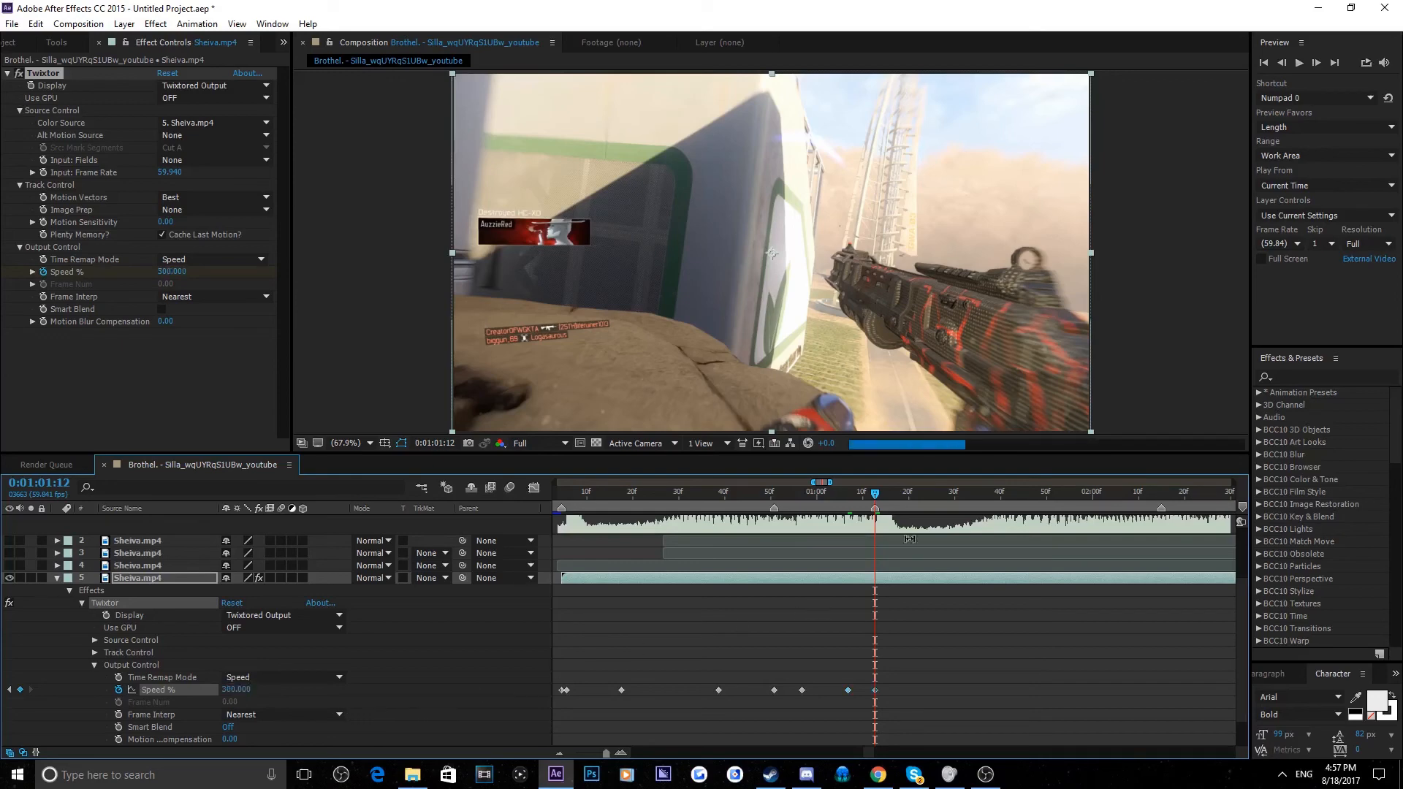
# Set Speed % to 50 at 0:01:01:31 and add a keyframe holding that speed at 0:01:01:59
pyautogui.press('-')
pyautogui.click(917, 492)
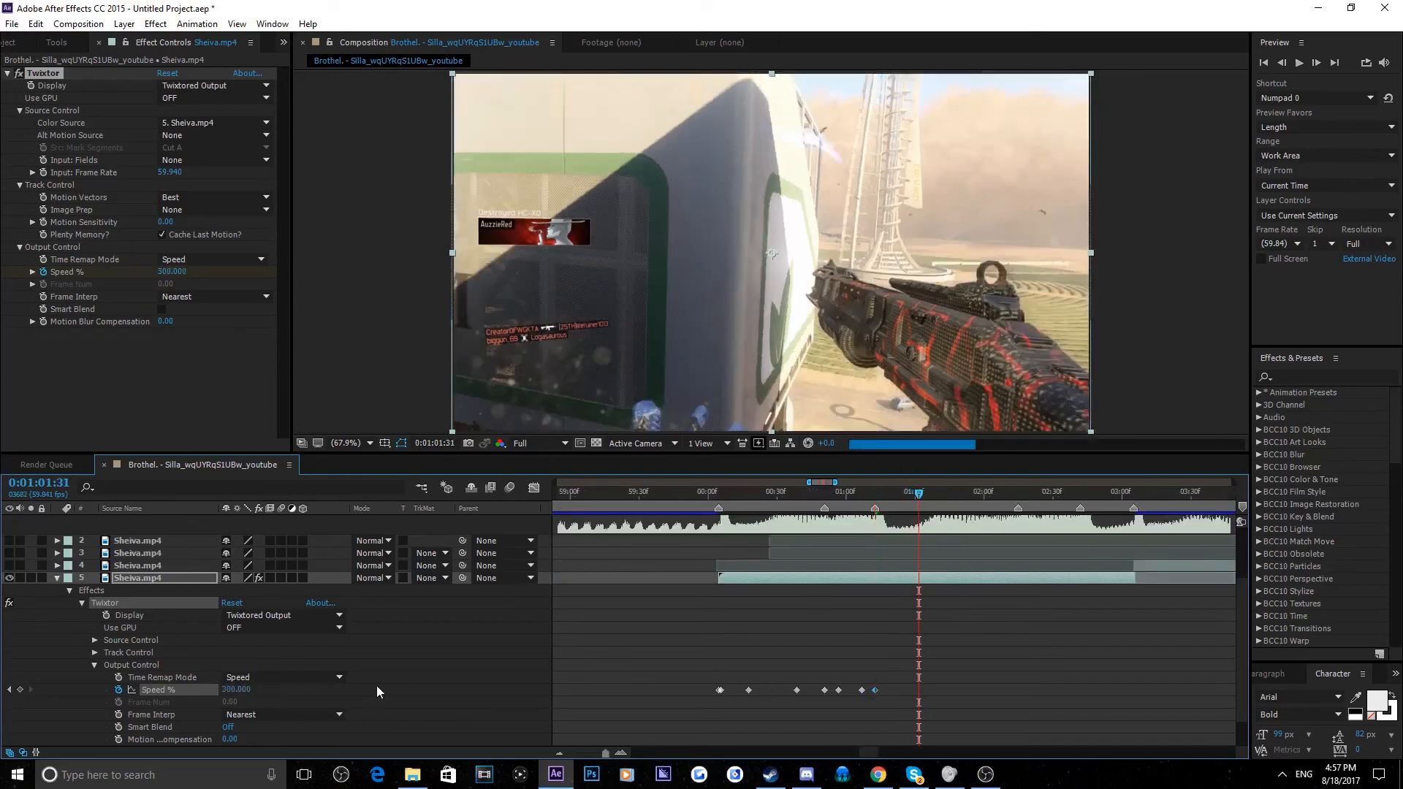
pyautogui.click(233, 690)
pyautogui.write('50')
pyautogui.press('Return')
pyautogui.click(983, 492)
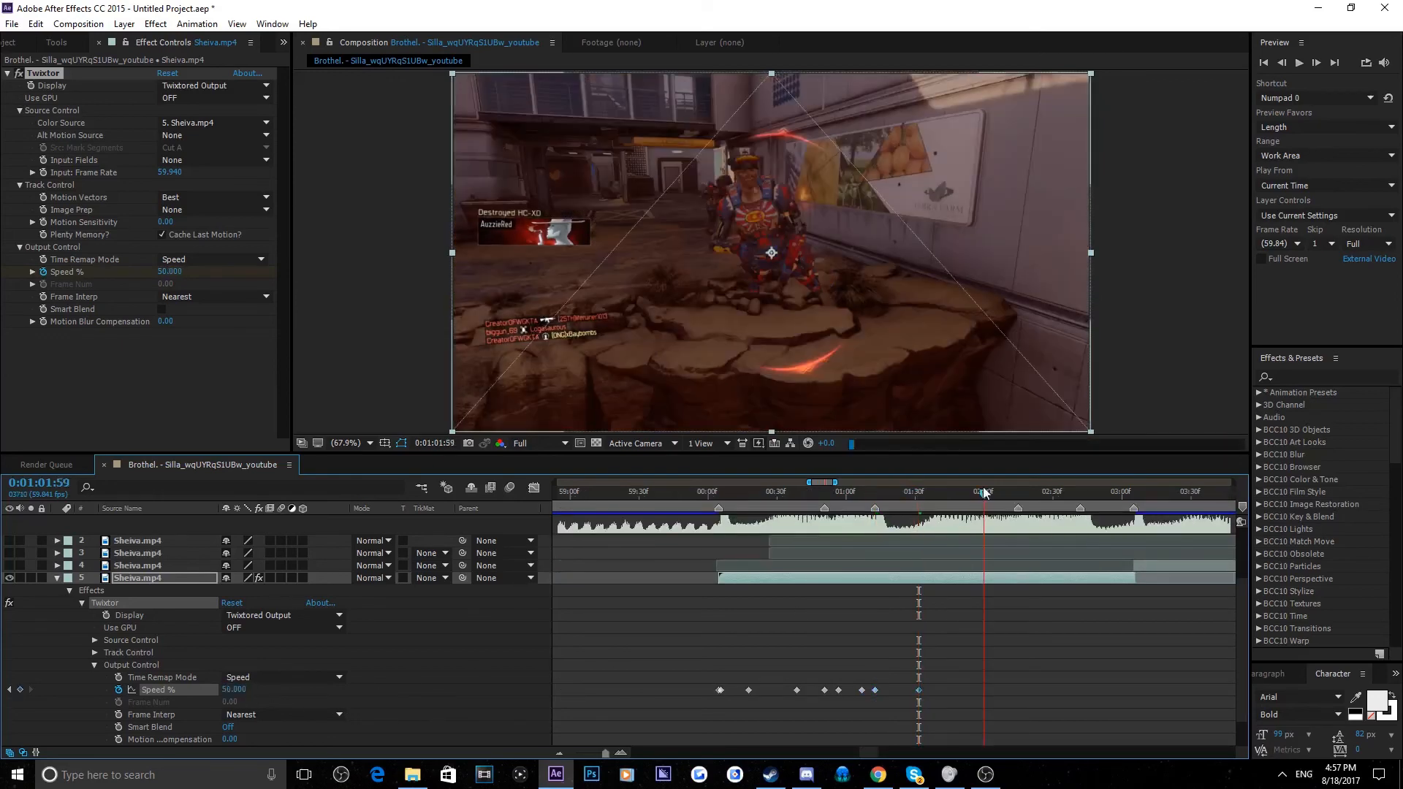
pyautogui.click(19, 690)
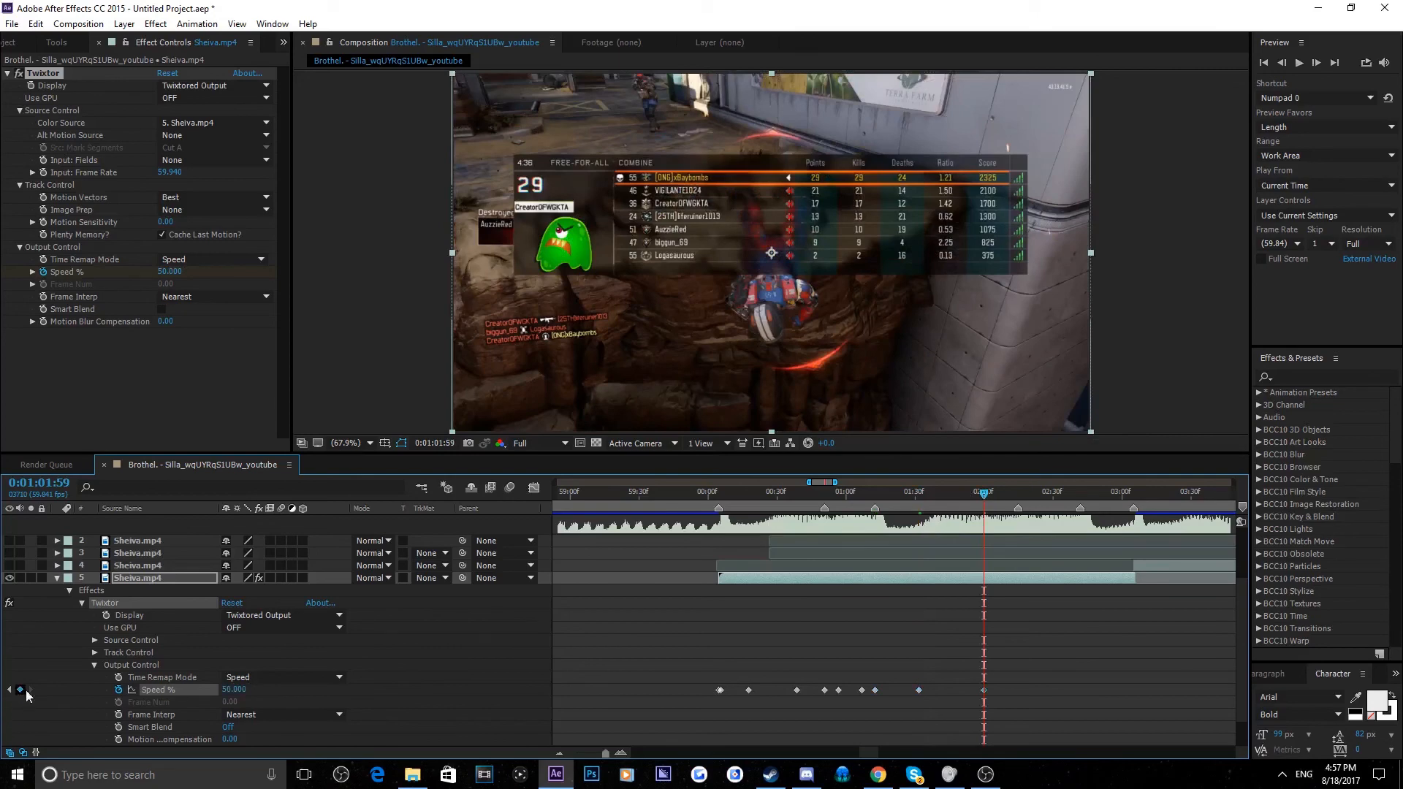
# Set Speed % to 300 at the 0:01:02:14 marker and play the composition from 0:01:00:02
pyautogui.click(1018, 492)
pyautogui.click(232, 690)
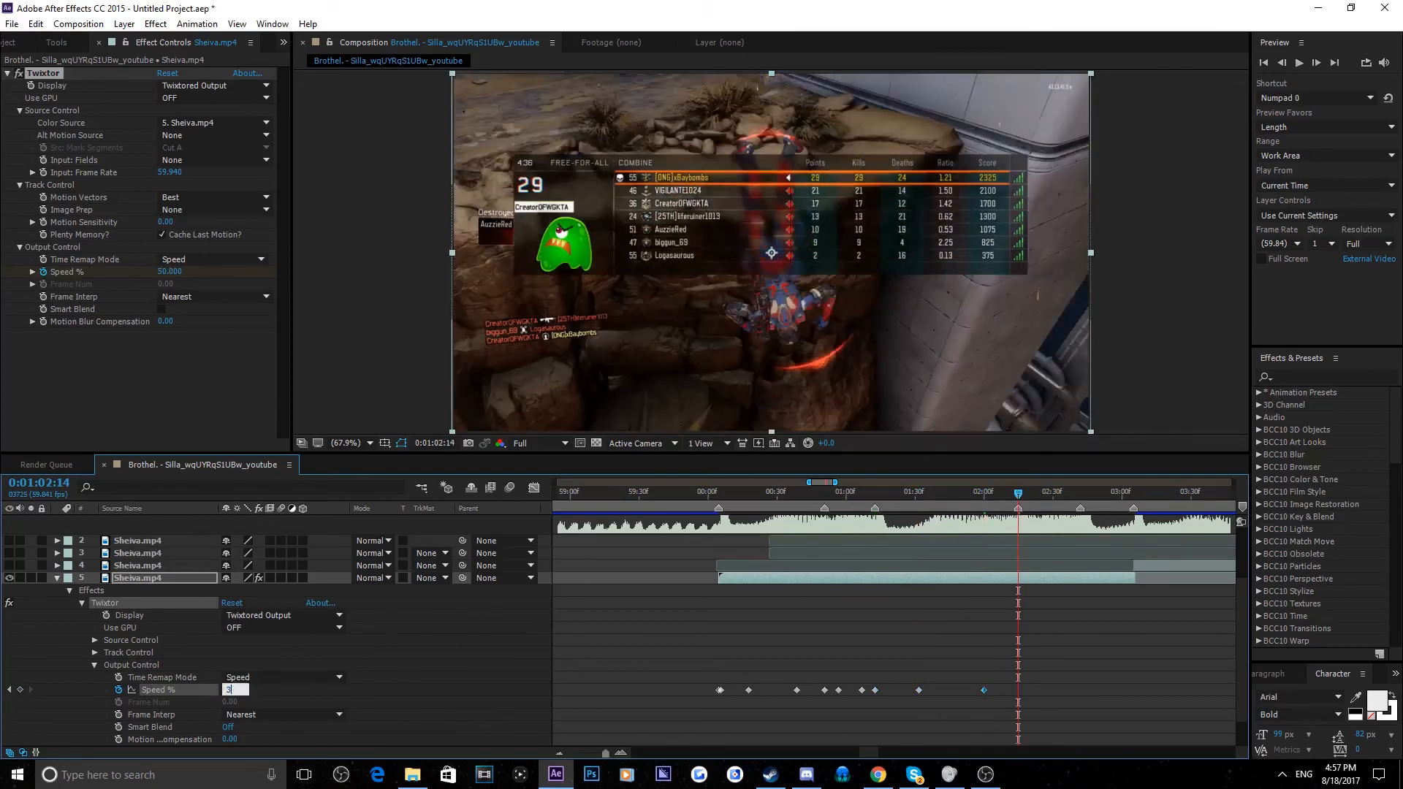
pyautogui.click(423, 712)
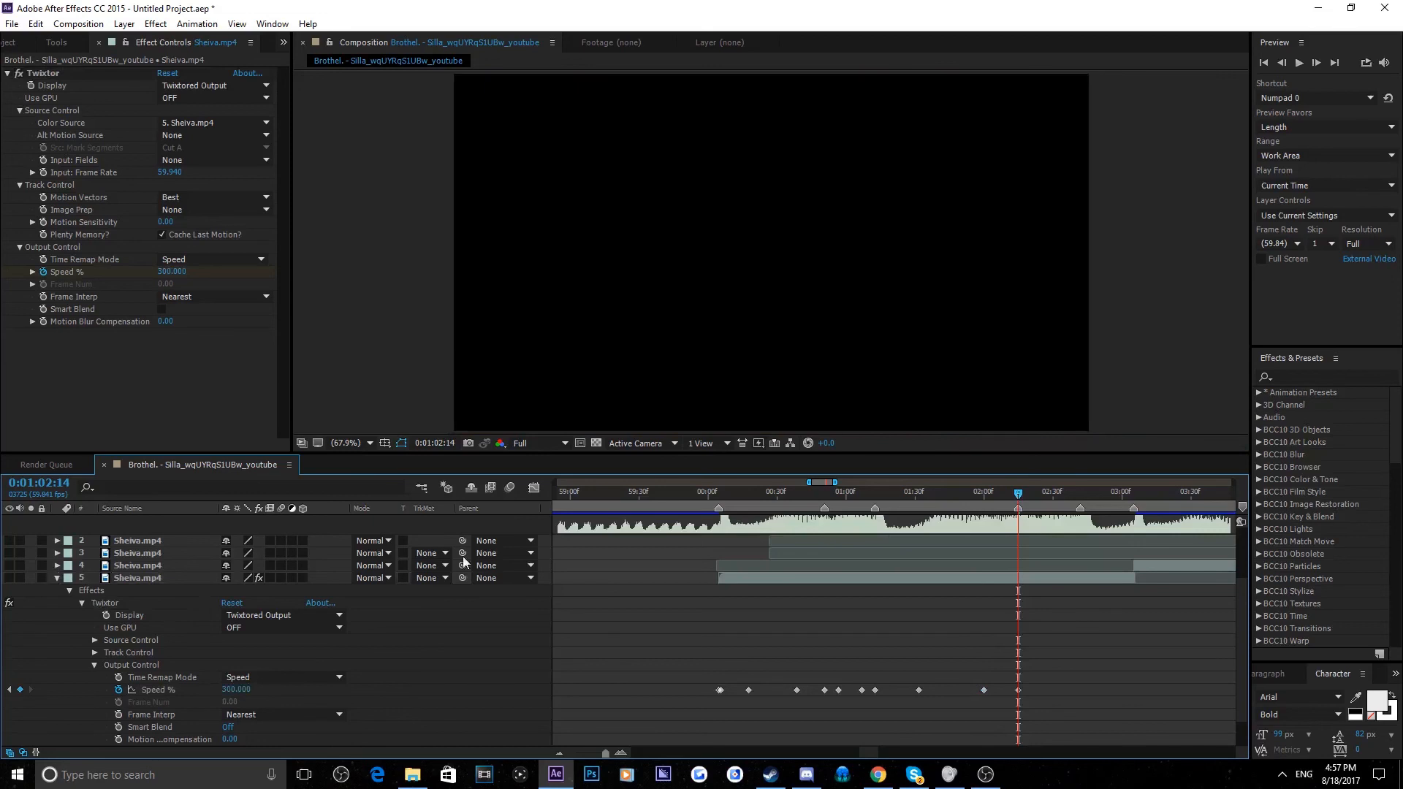
pyautogui.click(713, 494)
pyautogui.press('space')
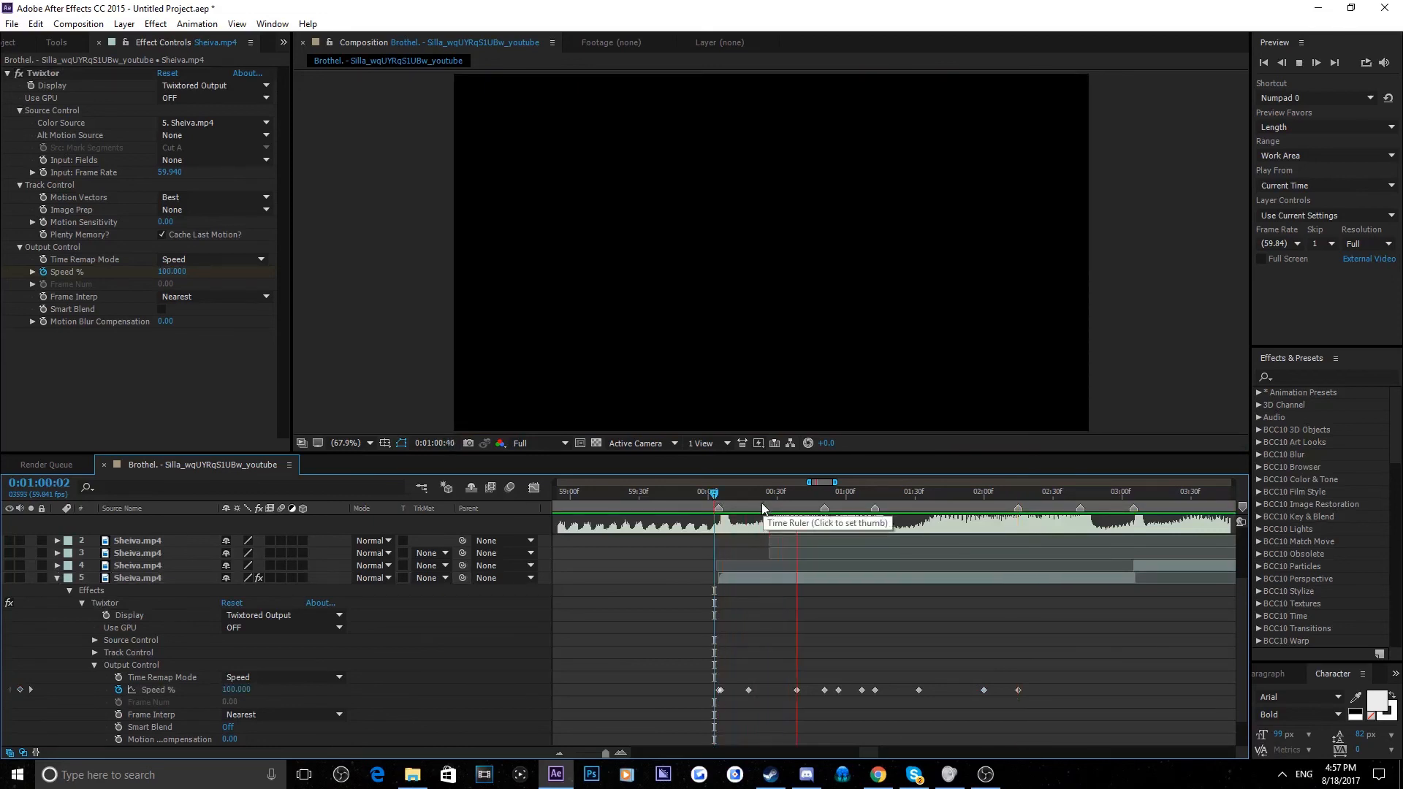
# Show the first segment's video, set Speed % to 50 at 0:01:02:23, and add a keyframe holding that speed at 0:01:02:34
pyautogui.click(1040, 491)
pyautogui.click(9, 578)
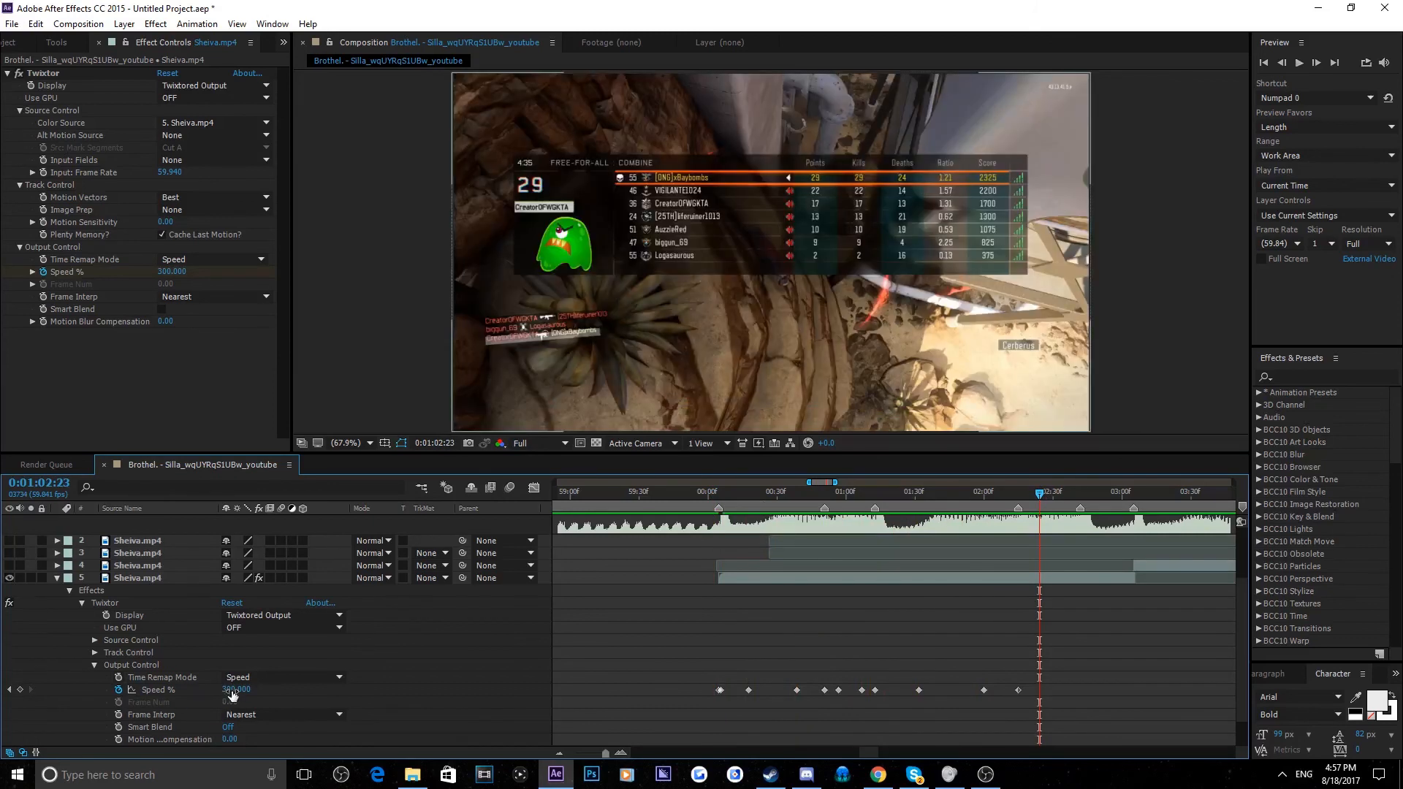
pyautogui.click(236, 689)
pyautogui.write('50')
pyautogui.press('Return')
pyautogui.press('pagedown')
pyautogui.press('pagedown')
pyautogui.press('pagedown')
pyautogui.press('pagedown')
pyautogui.press('pagedown')
pyautogui.press('pagedown')
pyautogui.press('pagedown')
pyautogui.press('pagedown')
pyautogui.press('pagedown')
pyautogui.press('pagedown')
pyautogui.press('pagedown')
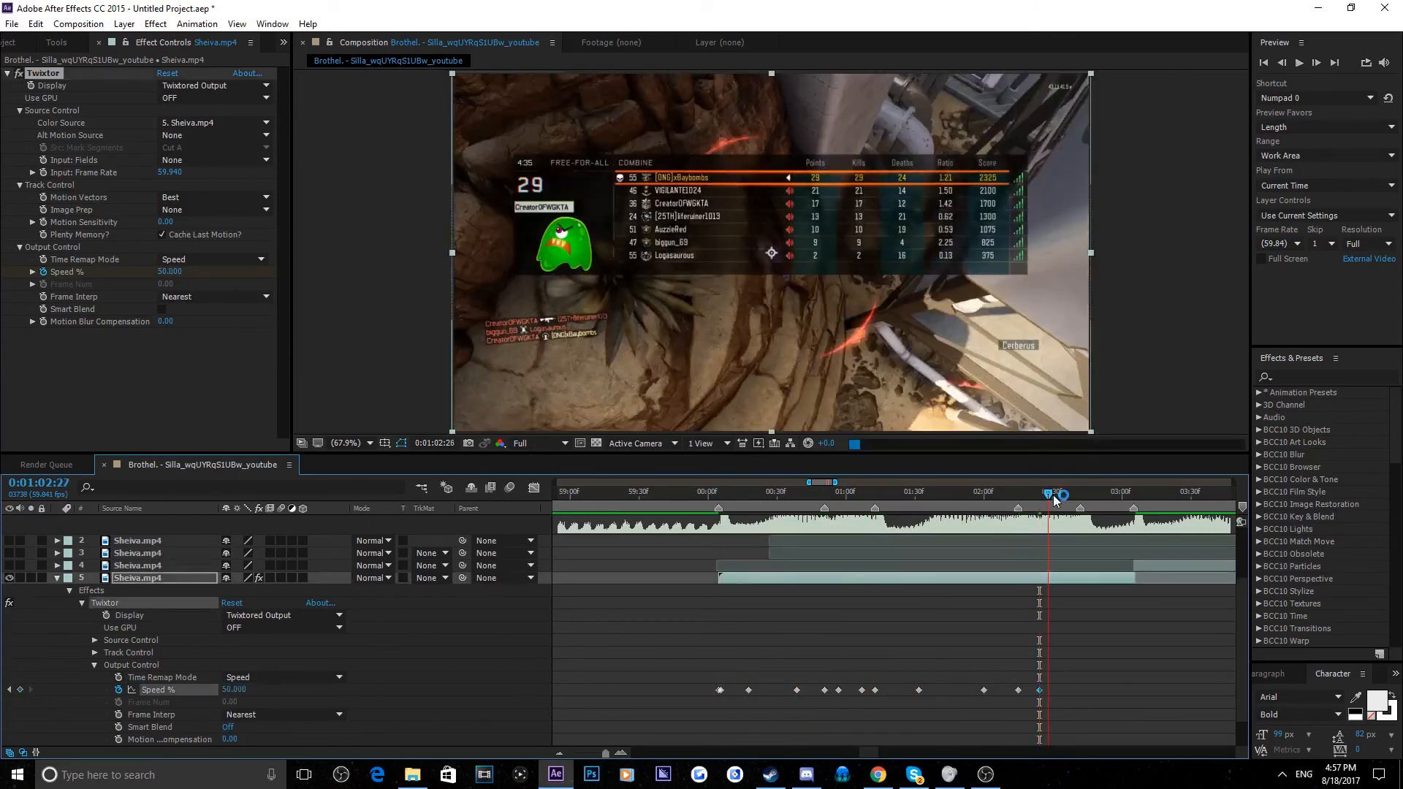
pyautogui.click(20, 689)
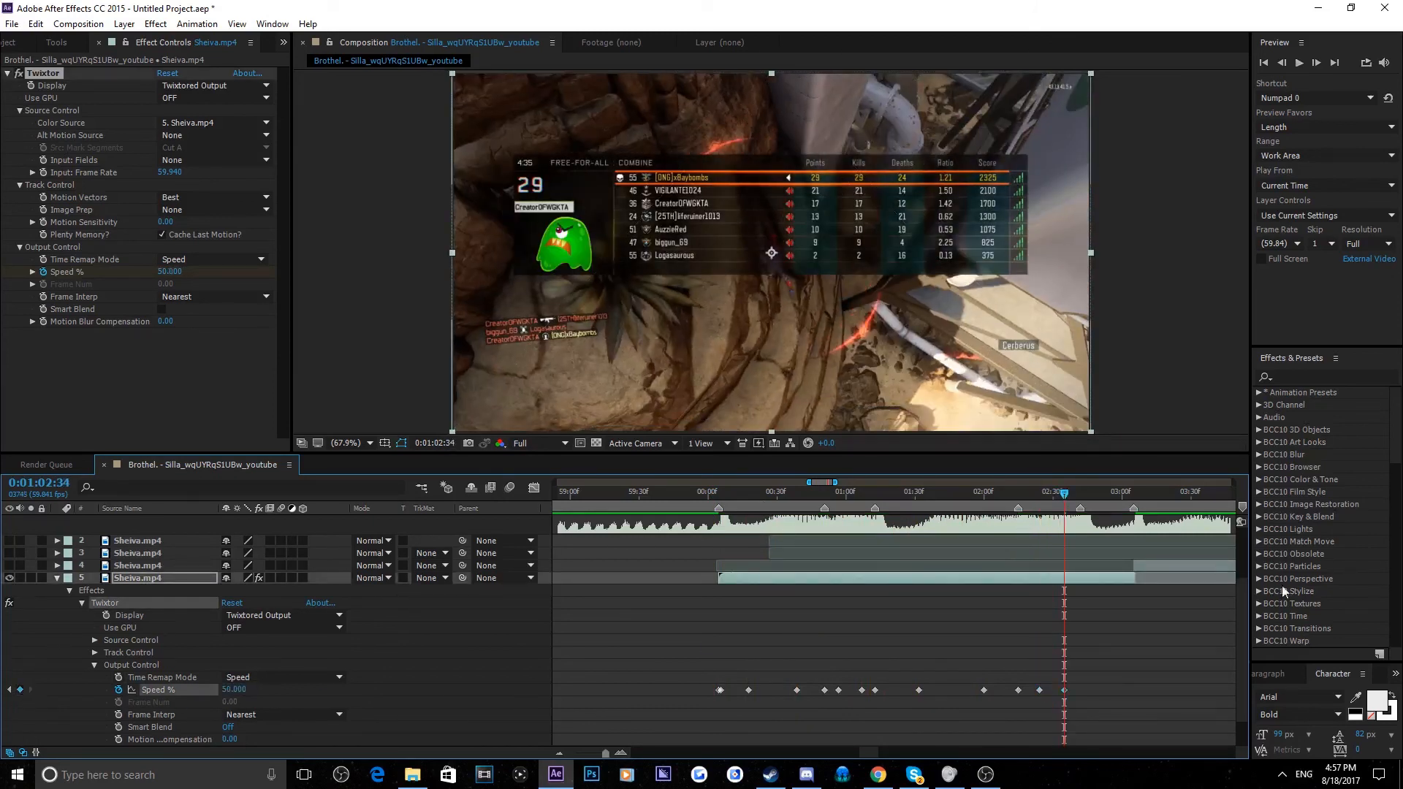
# Set Speed % to 300 at the beat marker at 0:01:02:41
pyautogui.click(1081, 491)
pyautogui.click(236, 689)
pyautogui.write('3')
pyautogui.press('Return')
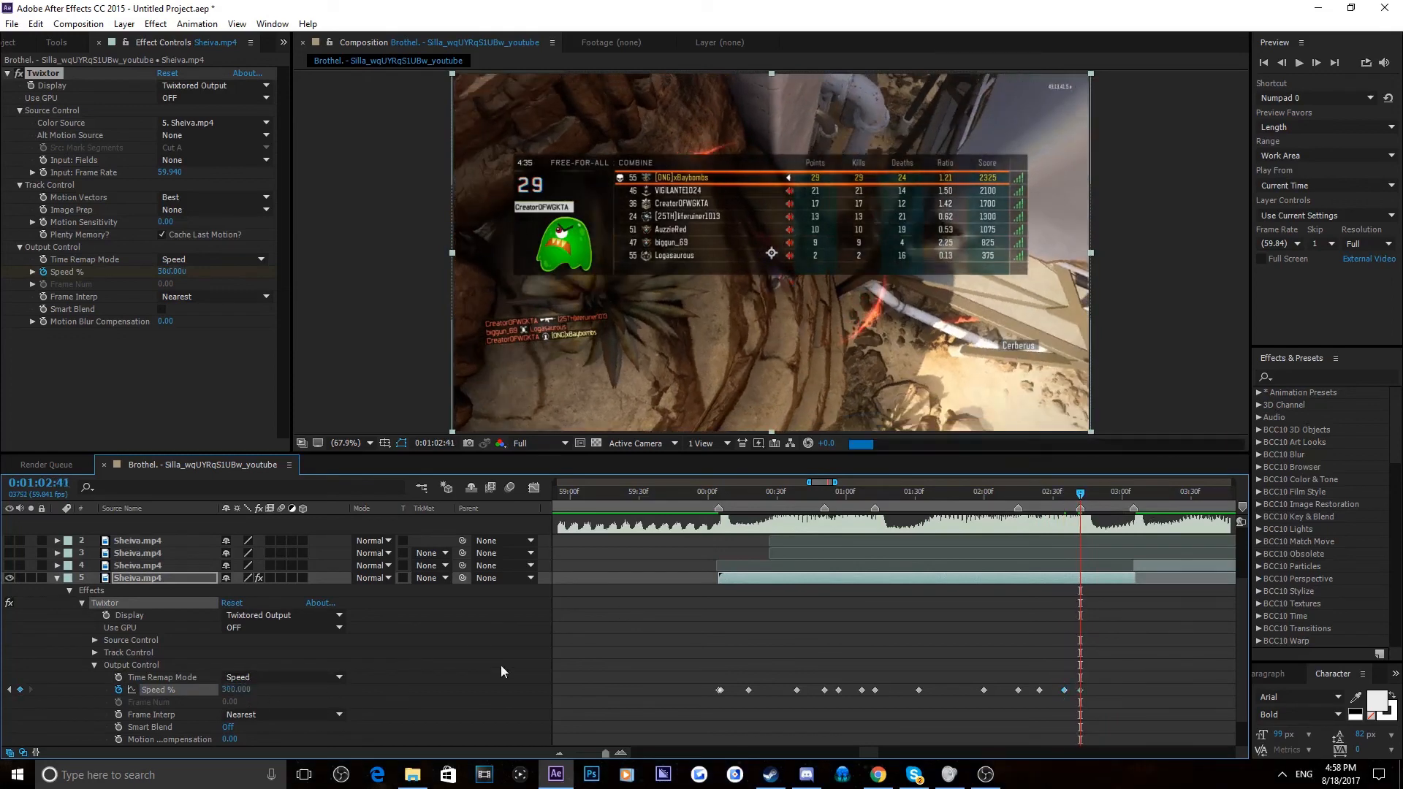
# Set Speed % to 50 at 0:01:02:48 and add a keyframe holding that speed at 0:01:02:58
pyautogui.click(1097, 491)
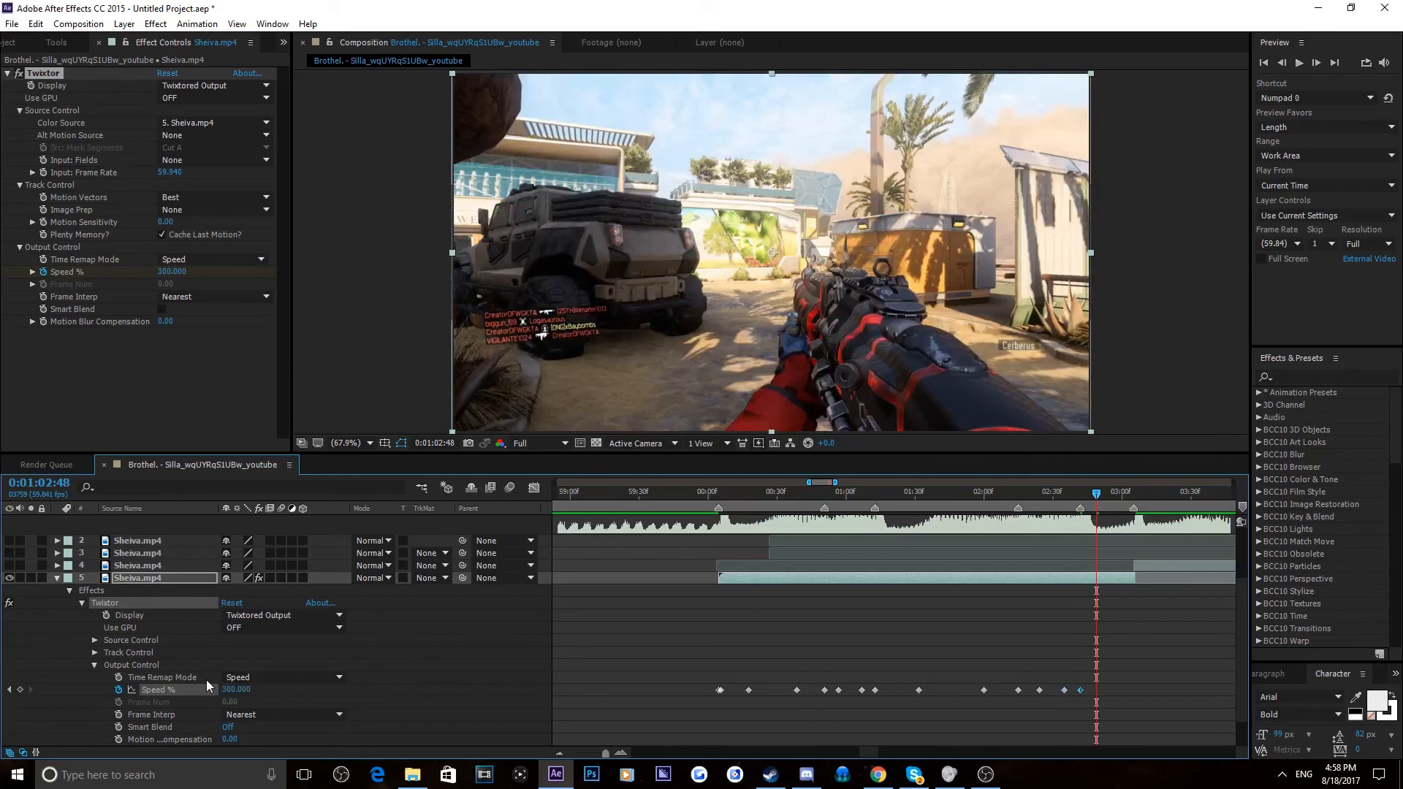
pyautogui.click(231, 689)
pyautogui.write('50')
pyautogui.press('Return')
pyautogui.click(1120, 492)
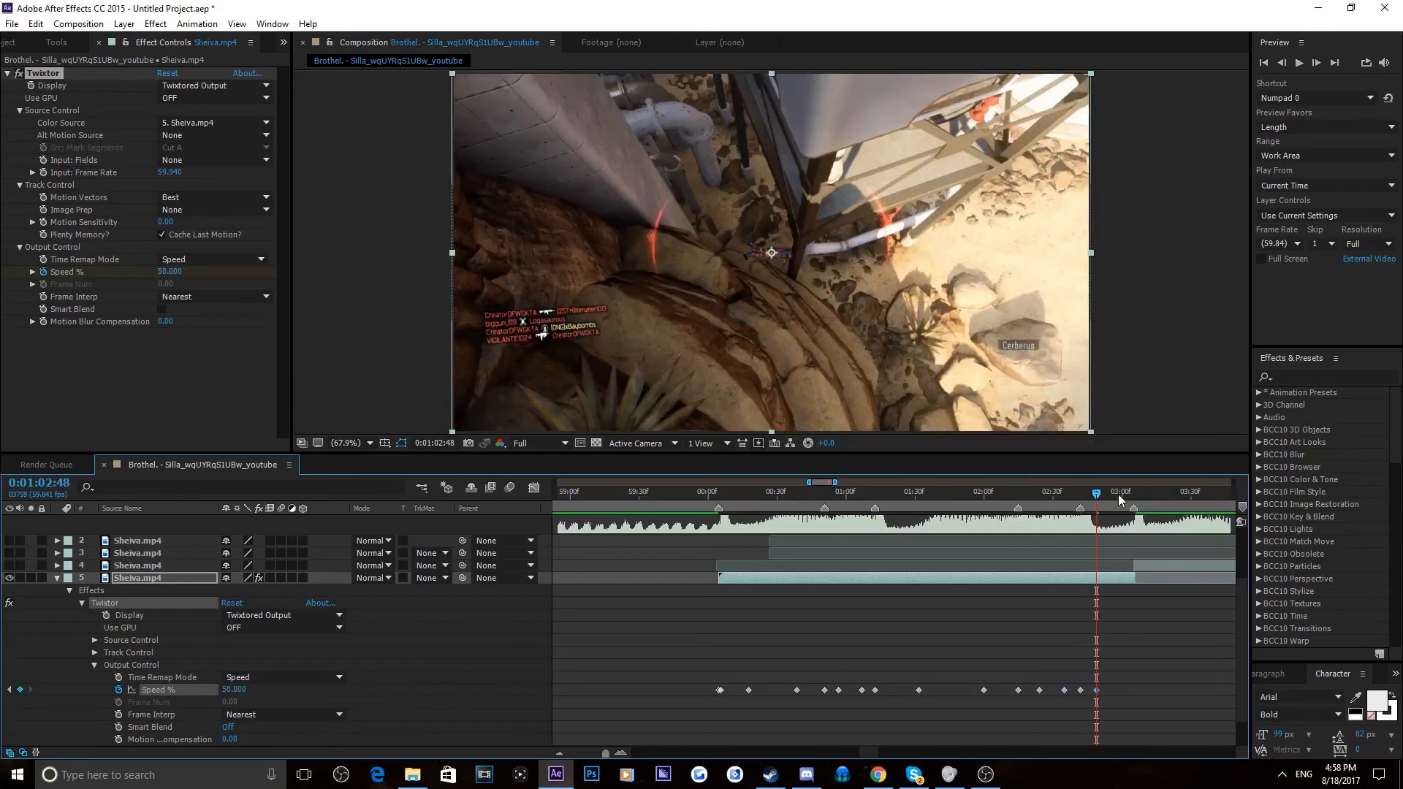
pyautogui.moveTo(1120, 494); pyautogui.dragTo(1117, 494)
pyautogui.click(20, 690)
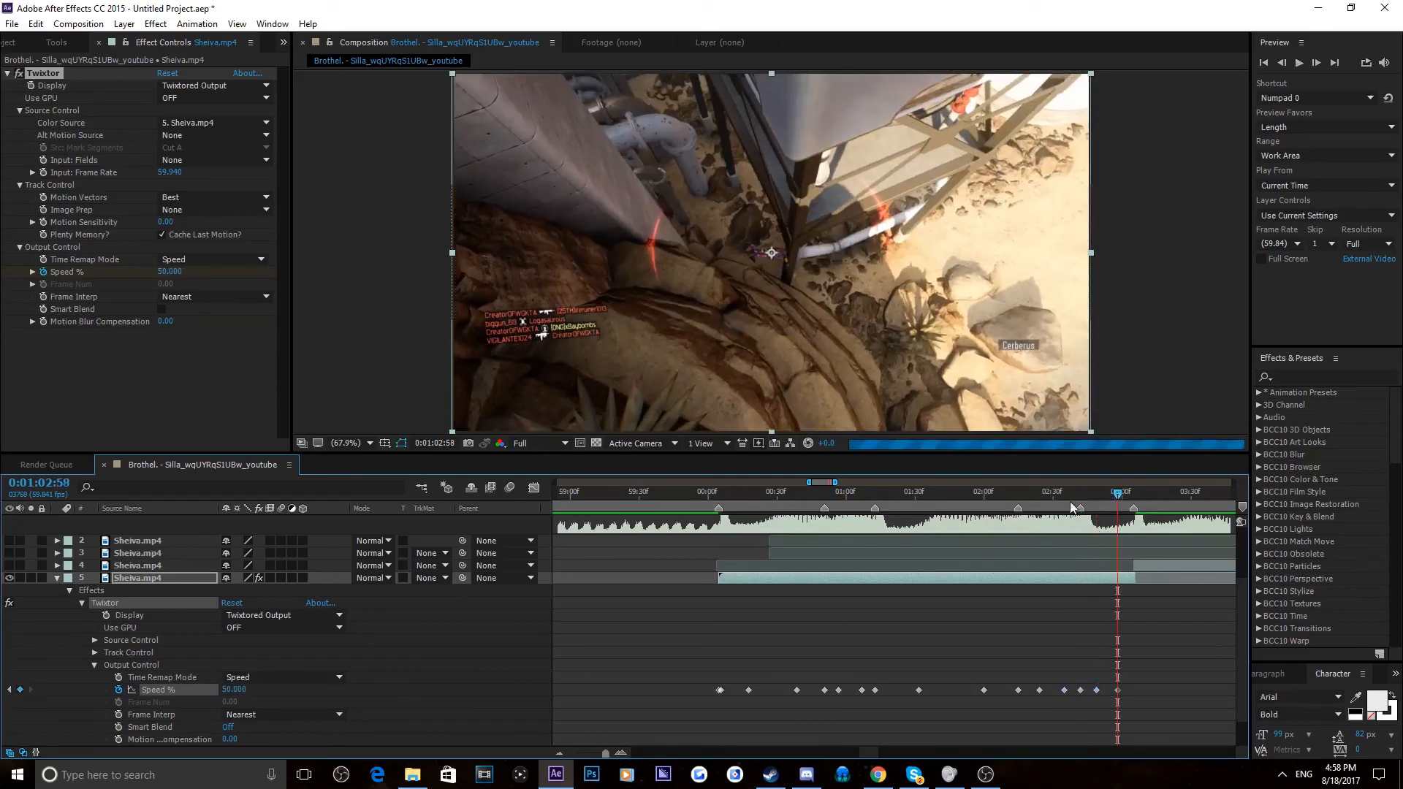
# Set Speed % to 300 at the marker at the segment's end, 0:01:03:05
pyautogui.click(1133, 492)
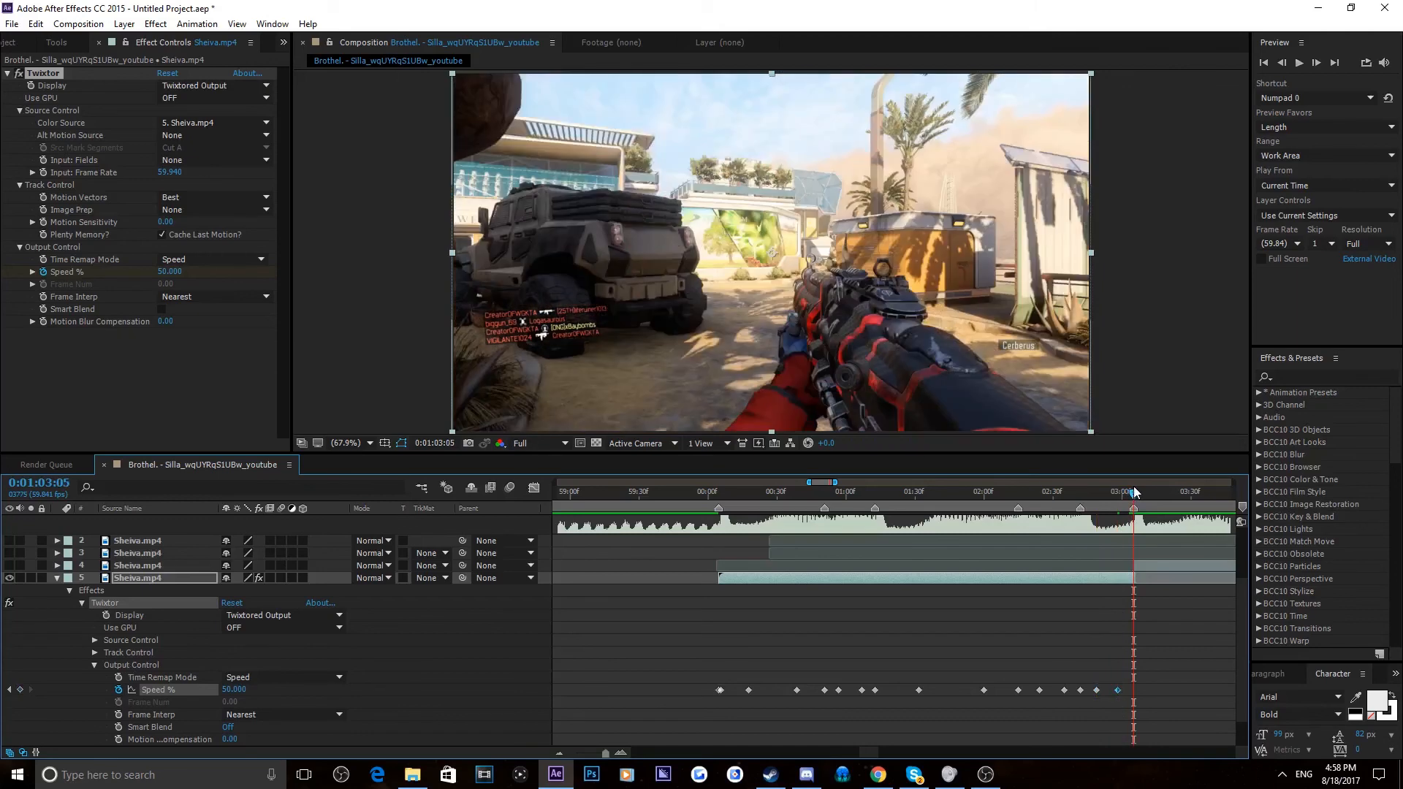
pyautogui.click(232, 690)
pyautogui.write('300')
pyautogui.press('Return')
pyautogui.click(694, 630)
# Preview the retimed first Sheiva.mp4 segment and apply Easy Ease to all of its Speed % keyframes
pyautogui.moveTo(799, 494); pyautogui.dragTo(763, 501)
pyautogui.press('space')
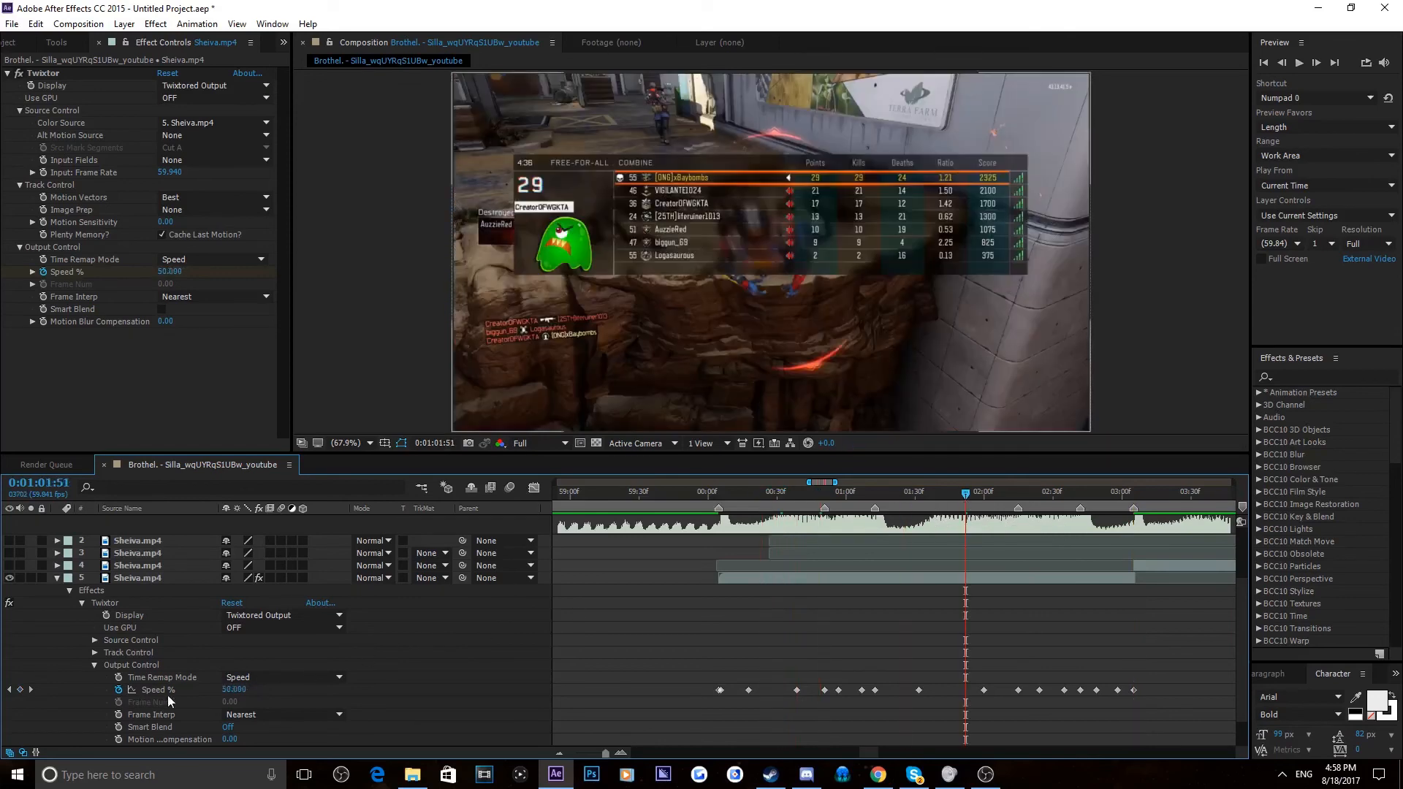
pyautogui.click(172, 689)
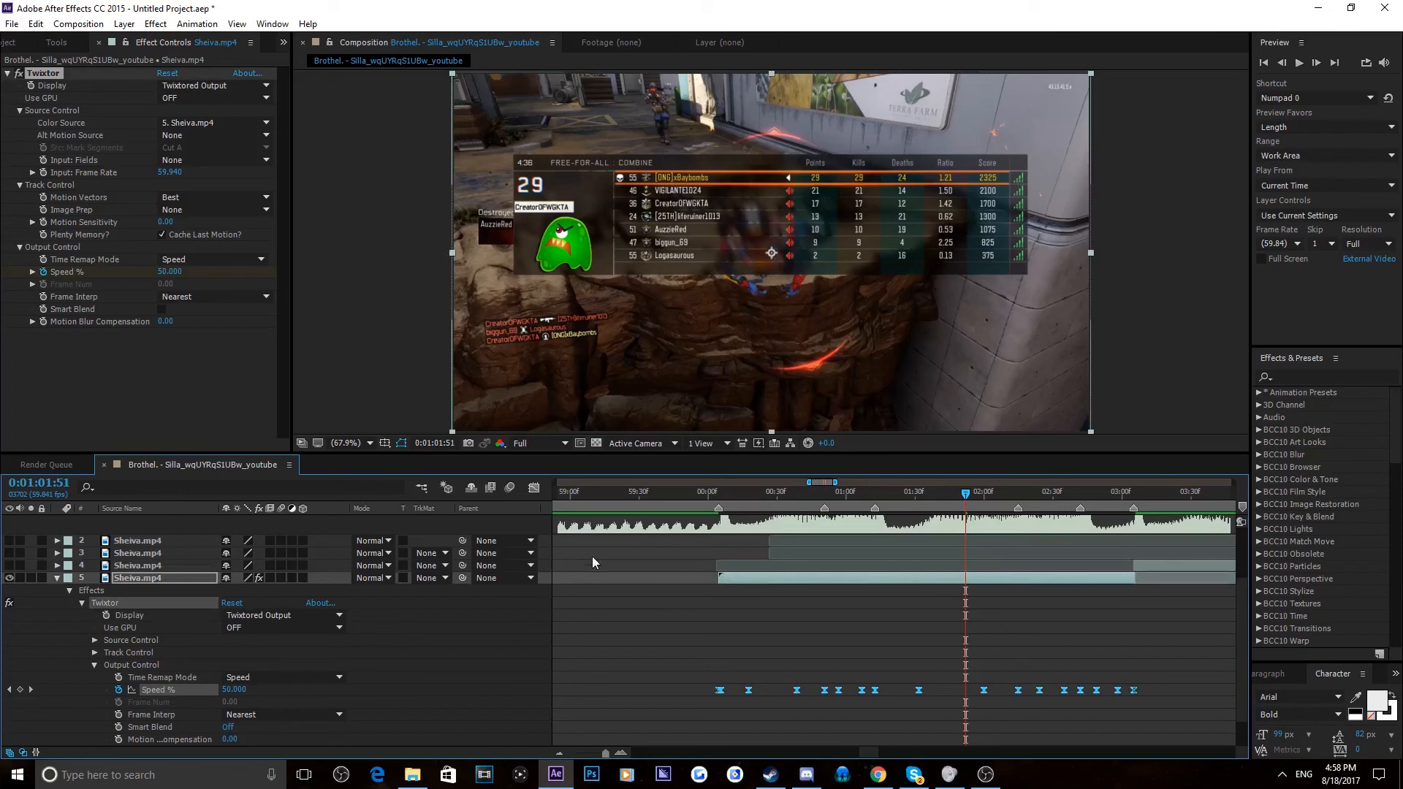
# In the Speed % value graph, select the keyframes at 50 and lengthen their ease handles to smooth the ramps
pyautogui.click(534, 488)
pyautogui.moveTo(721, 703); pyautogui.dragTo(1144, 704)
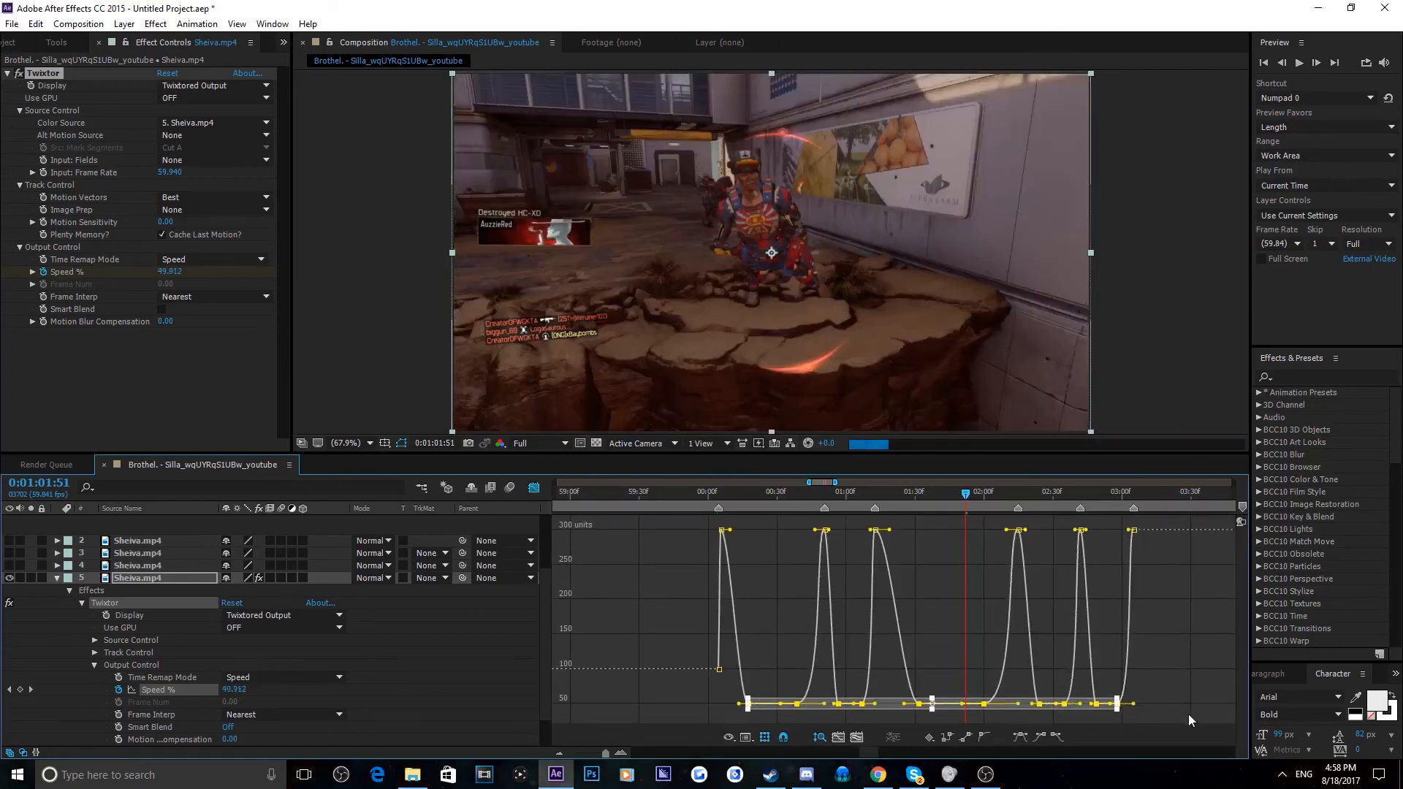
pyautogui.moveTo(741, 710); pyautogui.dragTo(651, 697)
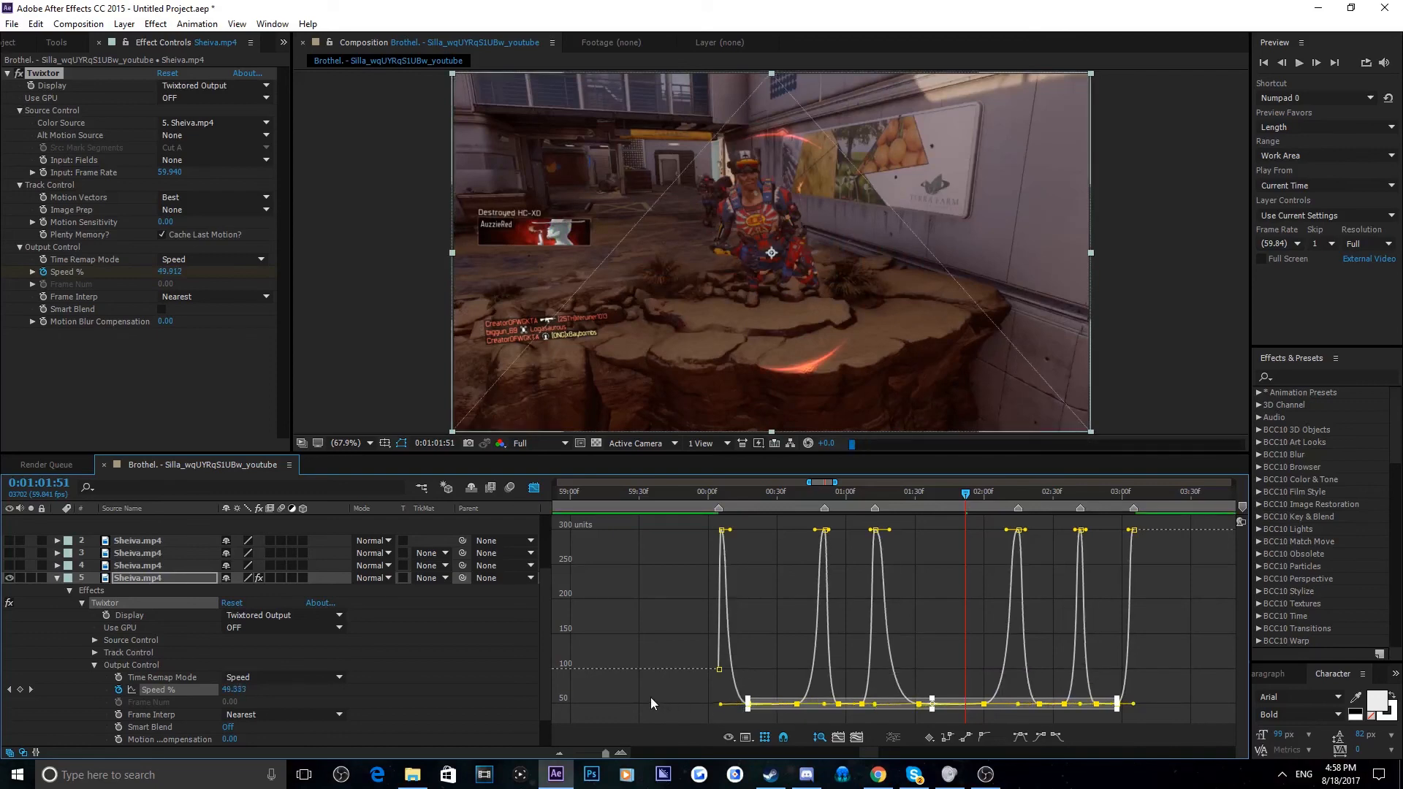
pyautogui.click(644, 694)
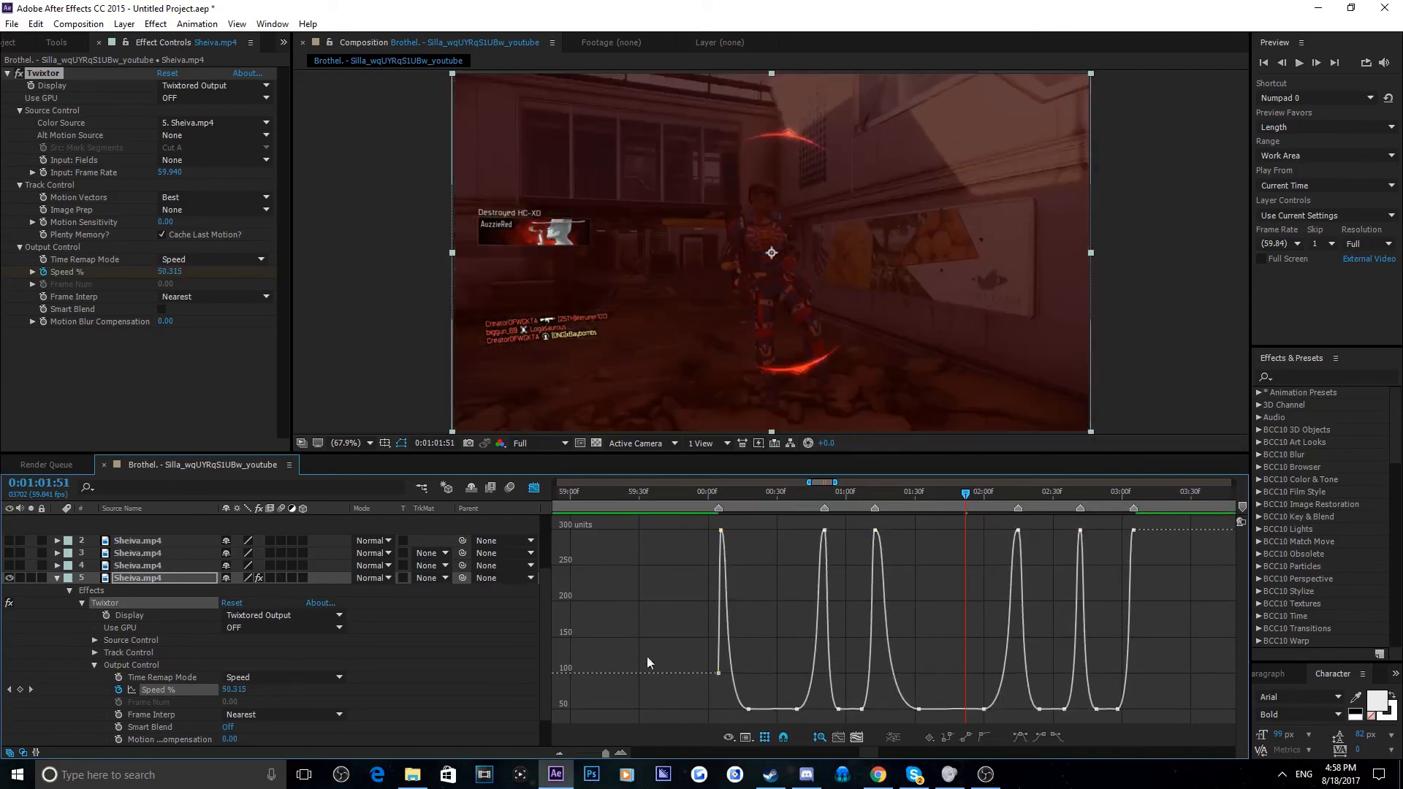
pyautogui.click(534, 490)
# Slip the first Sheiva.mp4 segment's source footage so the gun view facing the palm trees and white tank falls on 0:01:03:05
pyautogui.click(1134, 492)
pyautogui.click(1134, 690)
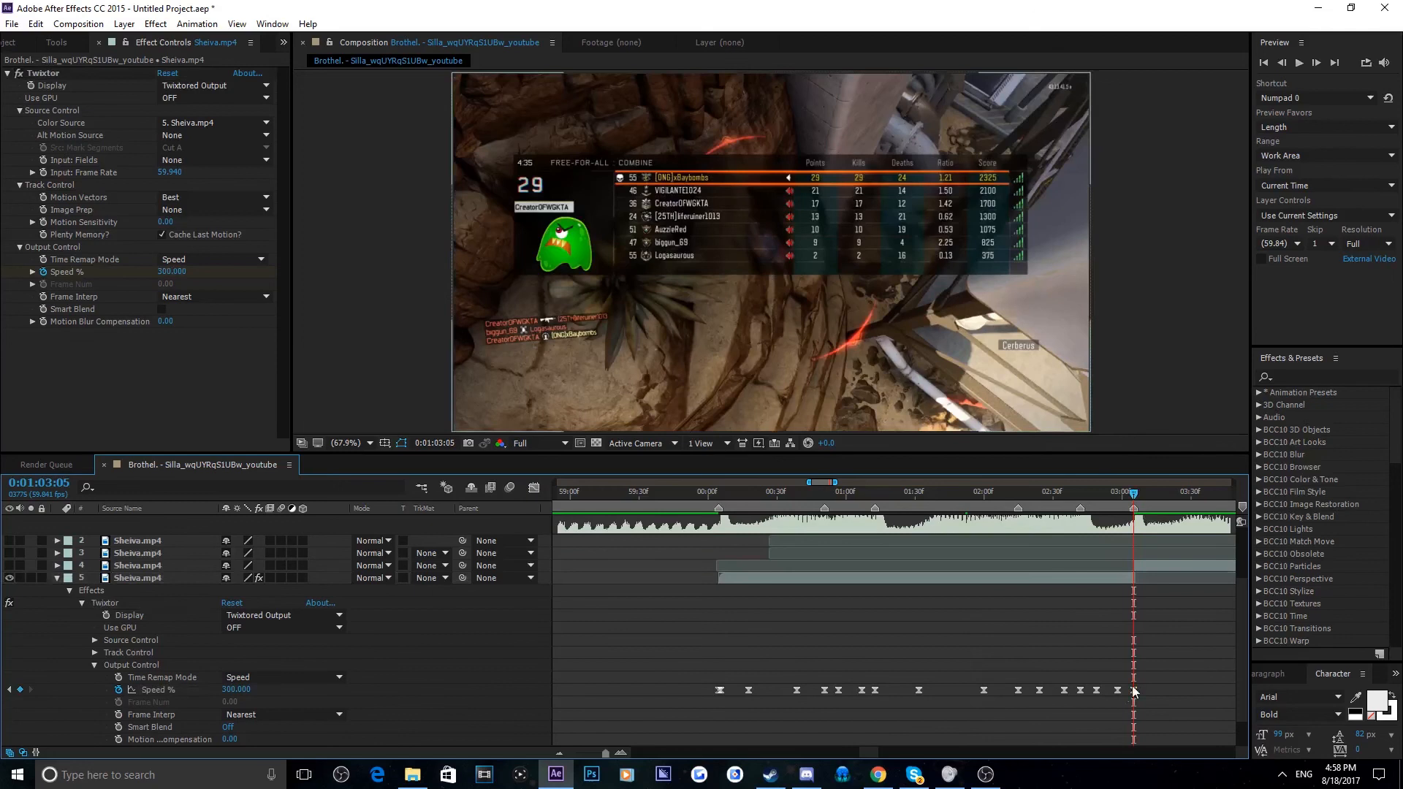
pyautogui.scroll(-3, 866, 748)
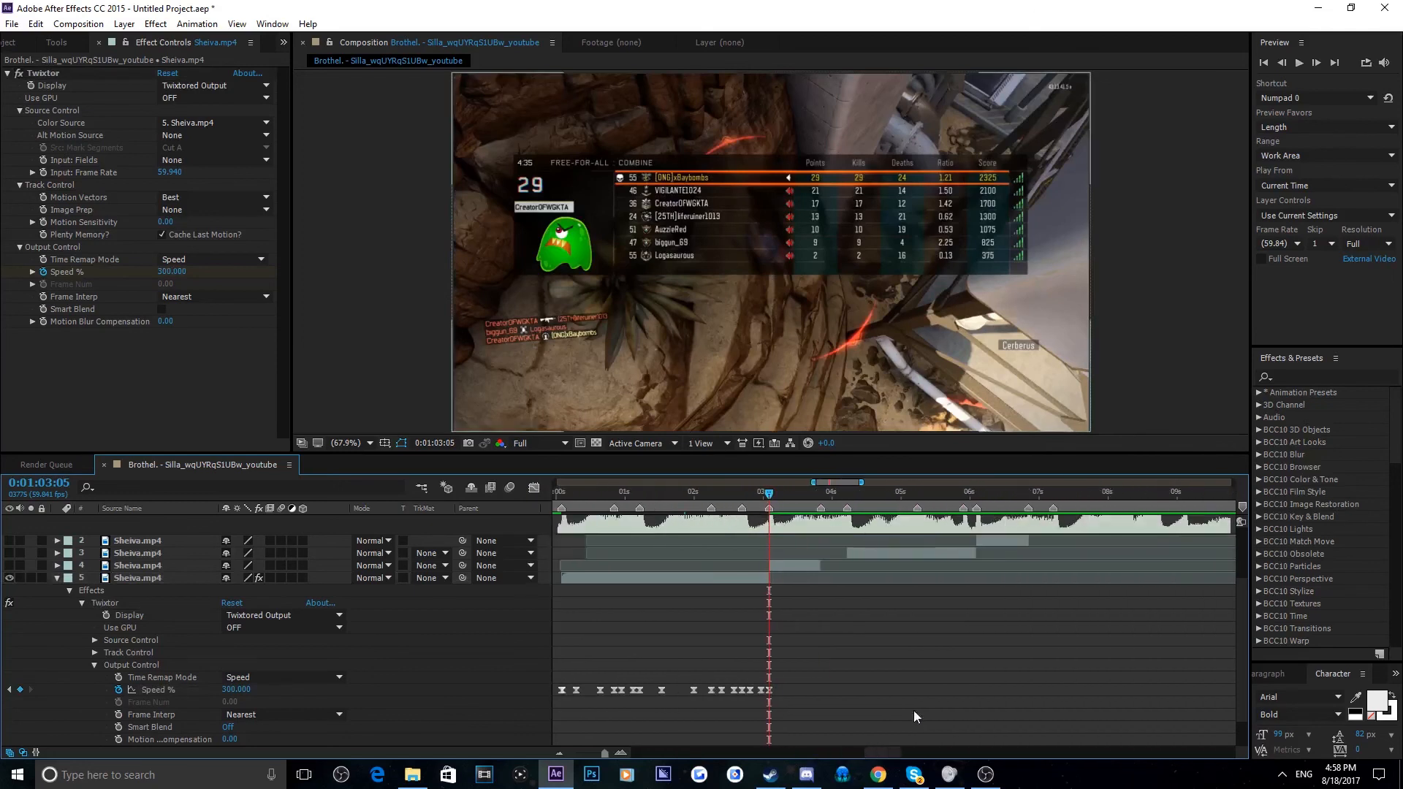
pyautogui.click(746, 580)
pyautogui.click(969, 598)
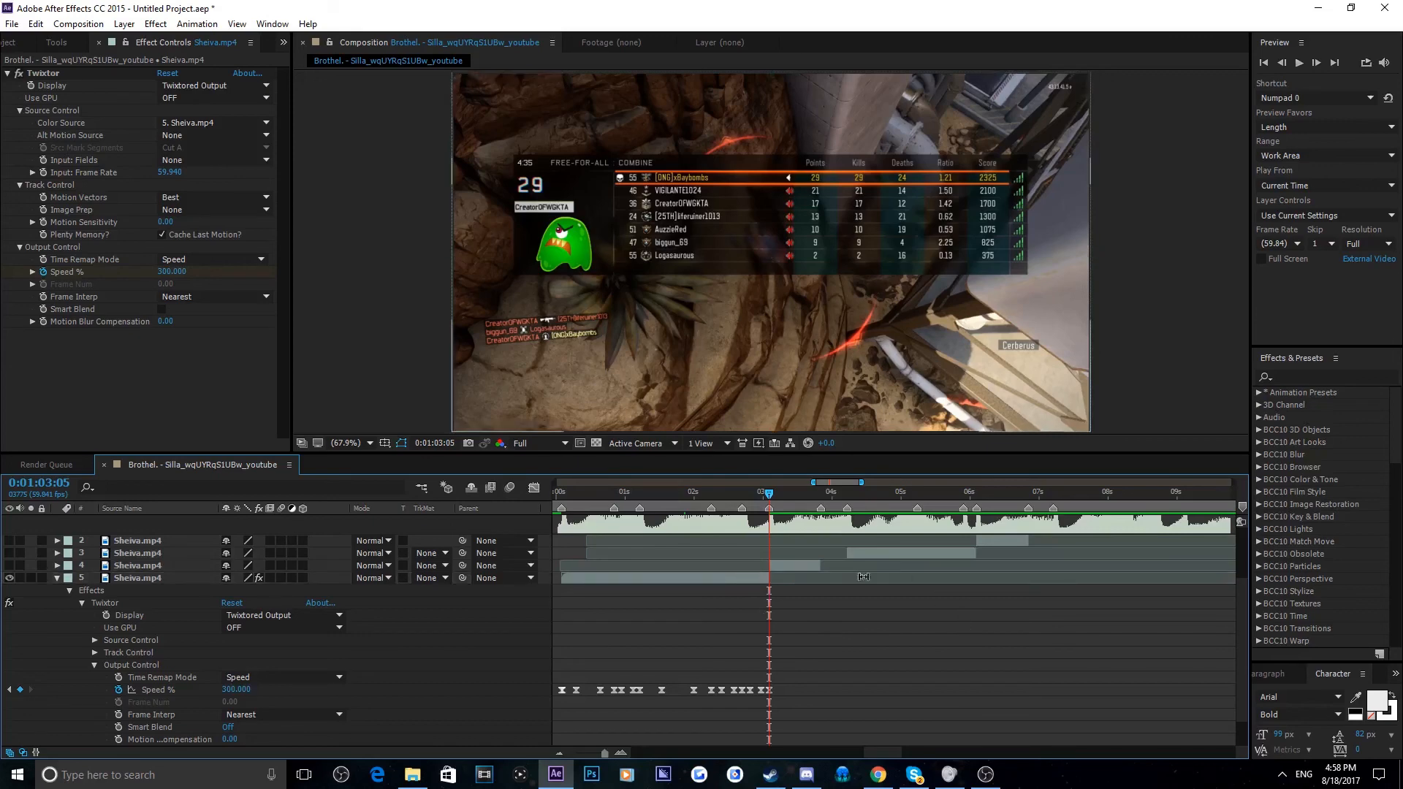
pyautogui.click(1003, 578)
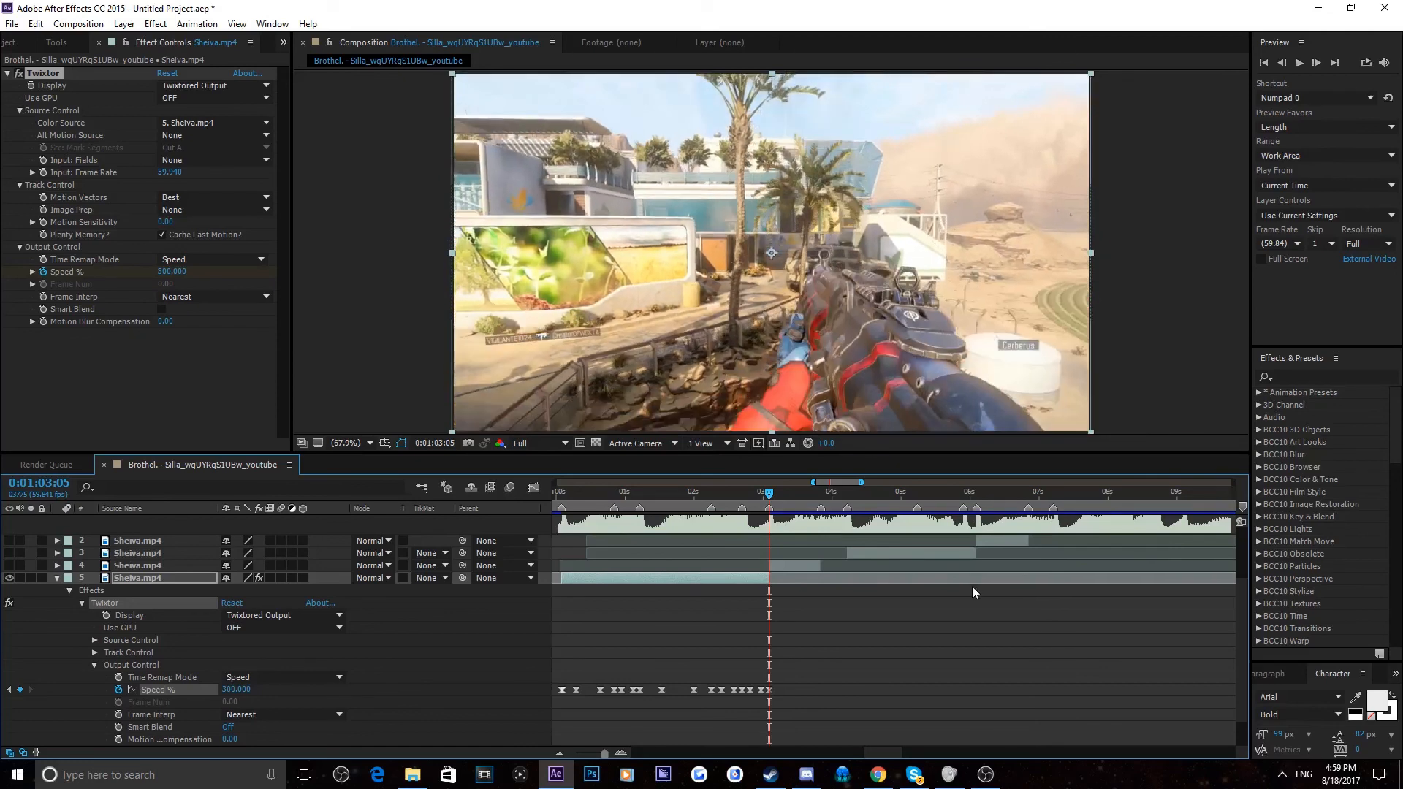
pyautogui.click(906, 650)
# Preview the first segment from 0:01:00:04 while following its Speed % value graph
pyautogui.moveTo(884, 757); pyautogui.dragTo(873, 758)
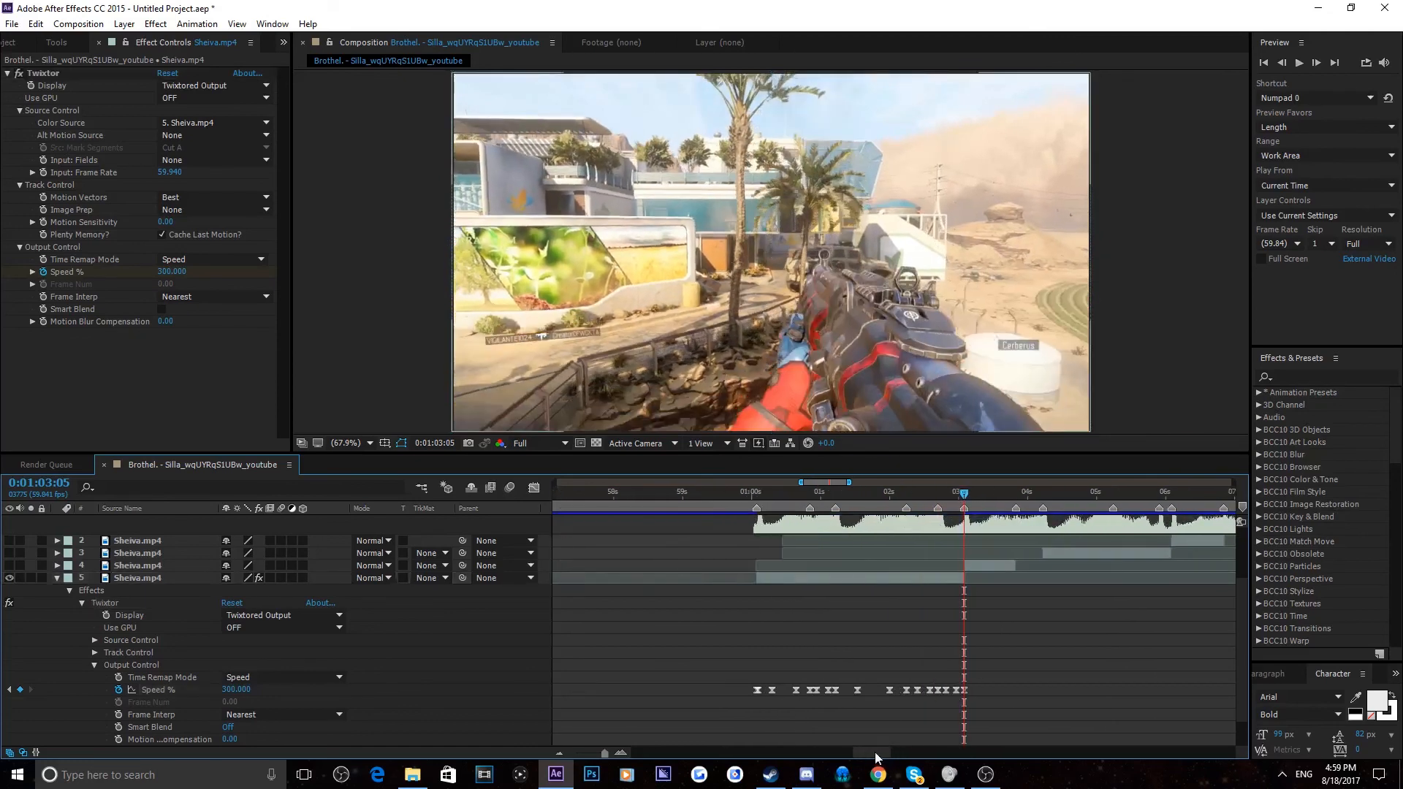
pyautogui.click(191, 690)
pyautogui.click(534, 488)
pyautogui.click(758, 490)
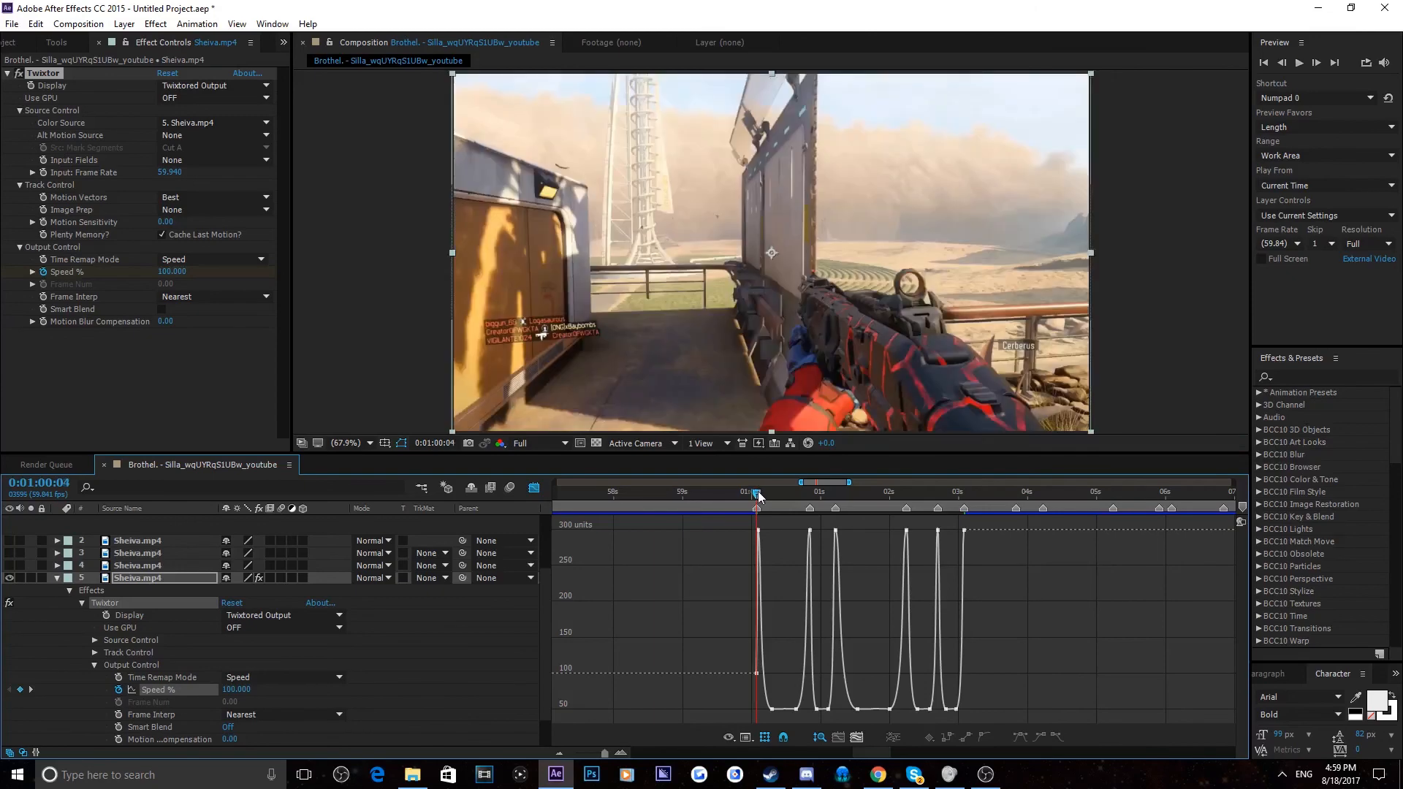
pyautogui.press('space')
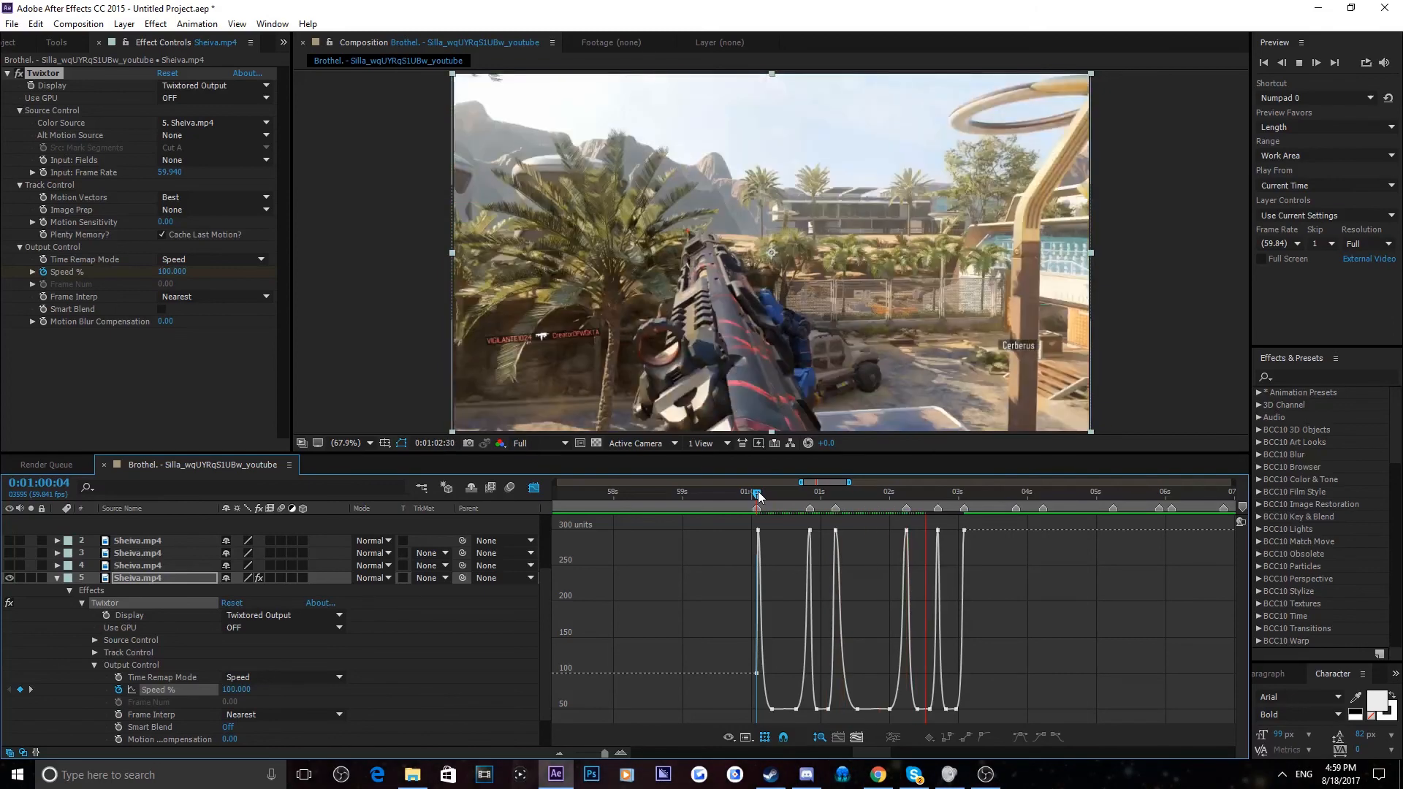
pyautogui.press('space')
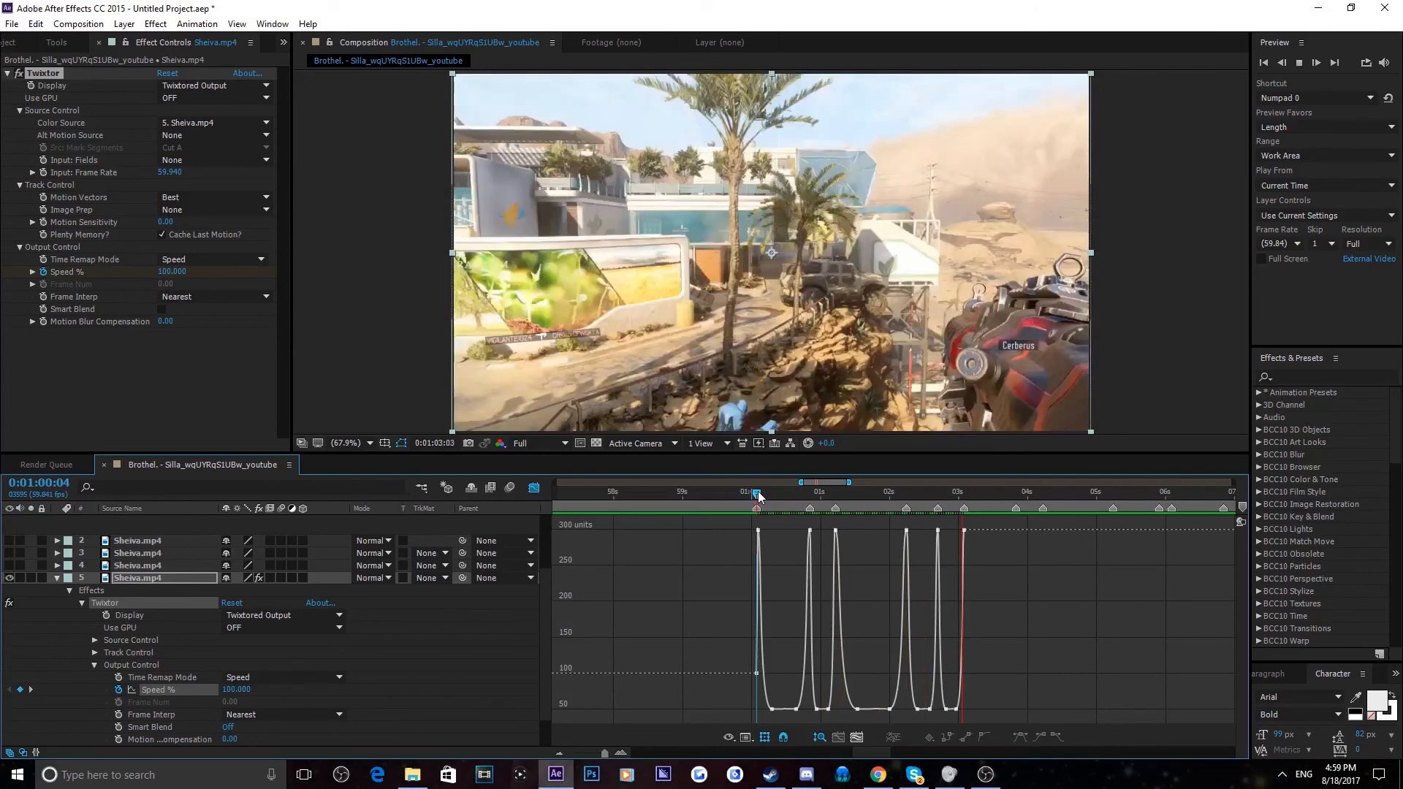
pyautogui.press('space')
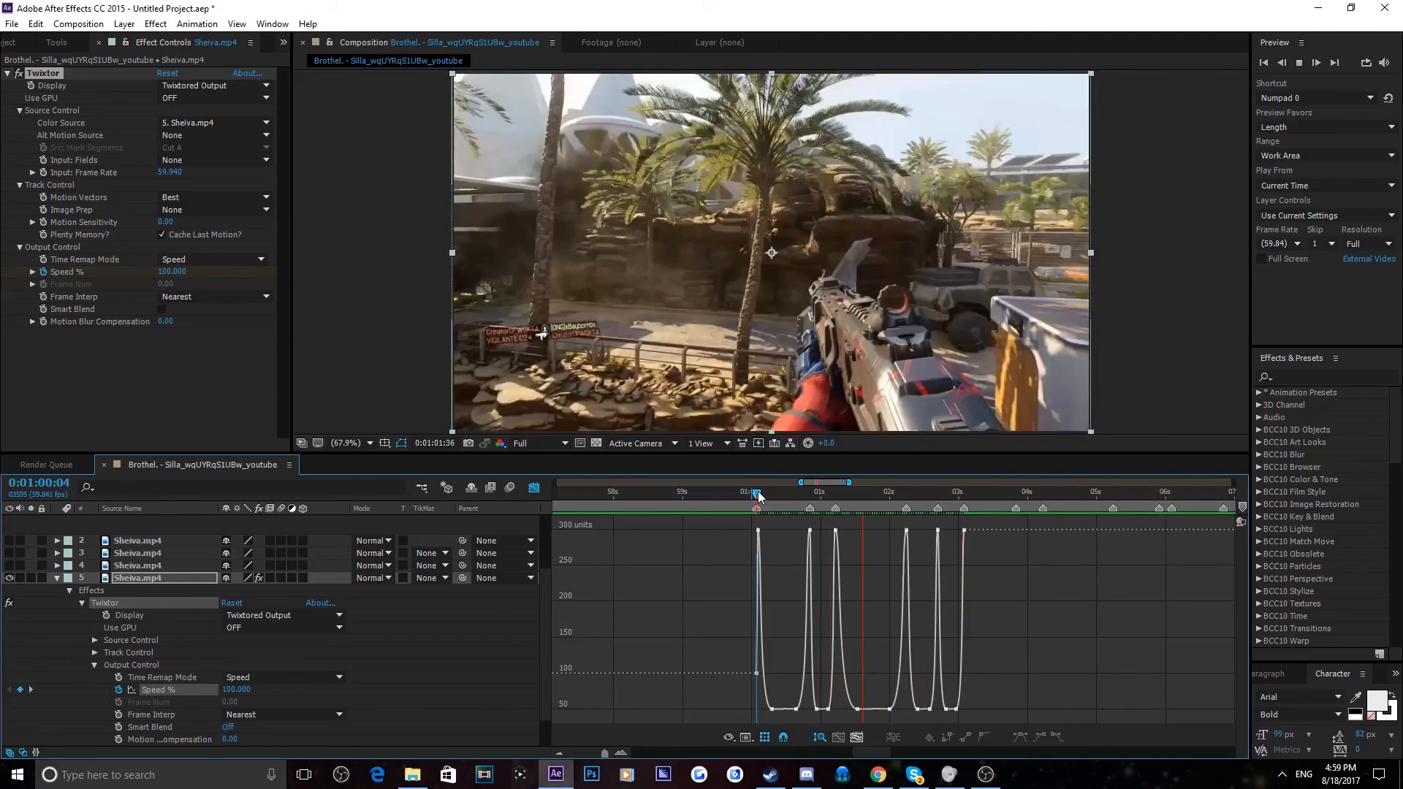
# Slip the first segment's source footage again so the view of the parked jeep falls on its end at 0:01:03:05
pyautogui.moveTo(758, 497); pyautogui.dragTo(964, 492)
pyautogui.click(535, 488)
pyautogui.click(1046, 633)
pyautogui.click(1005, 575)
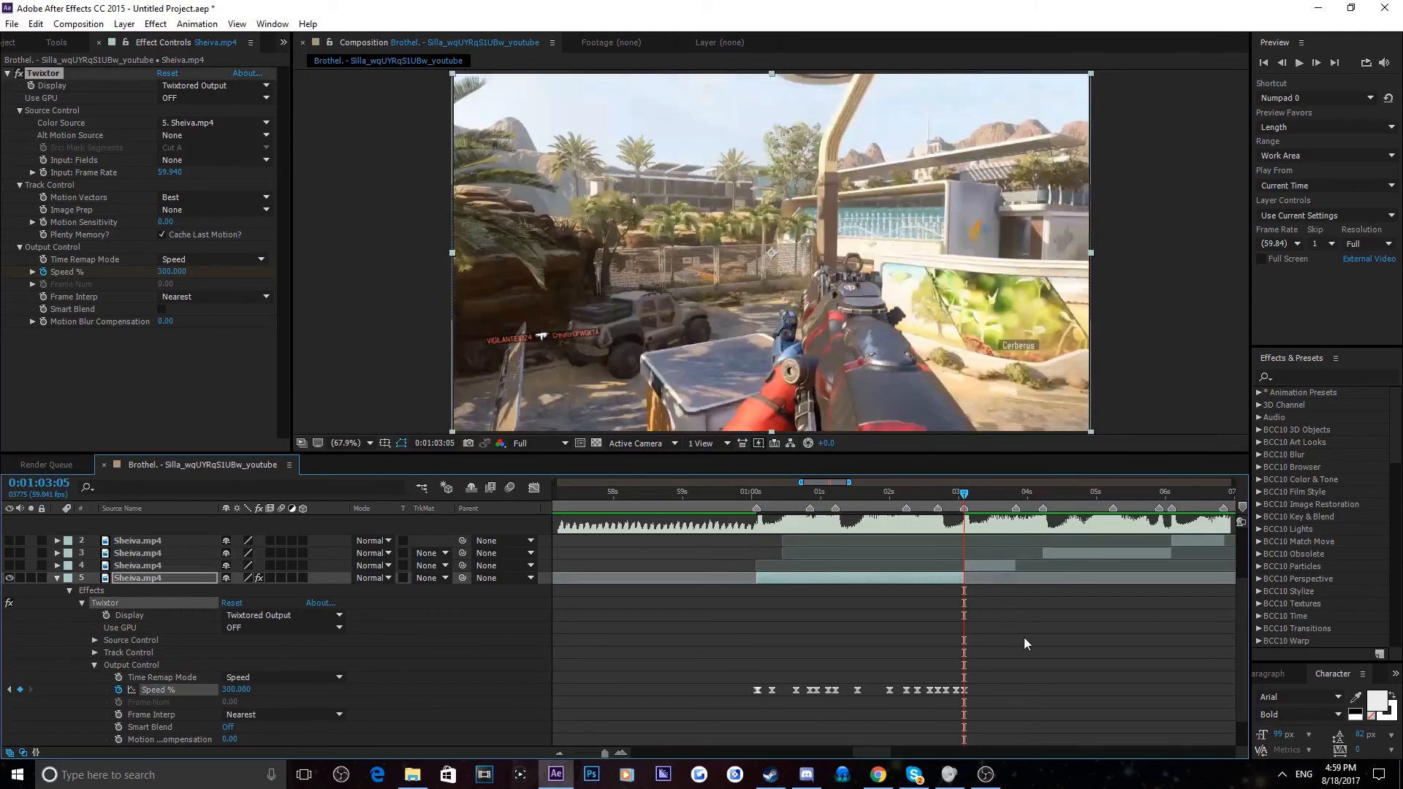
pyautogui.click(1024, 642)
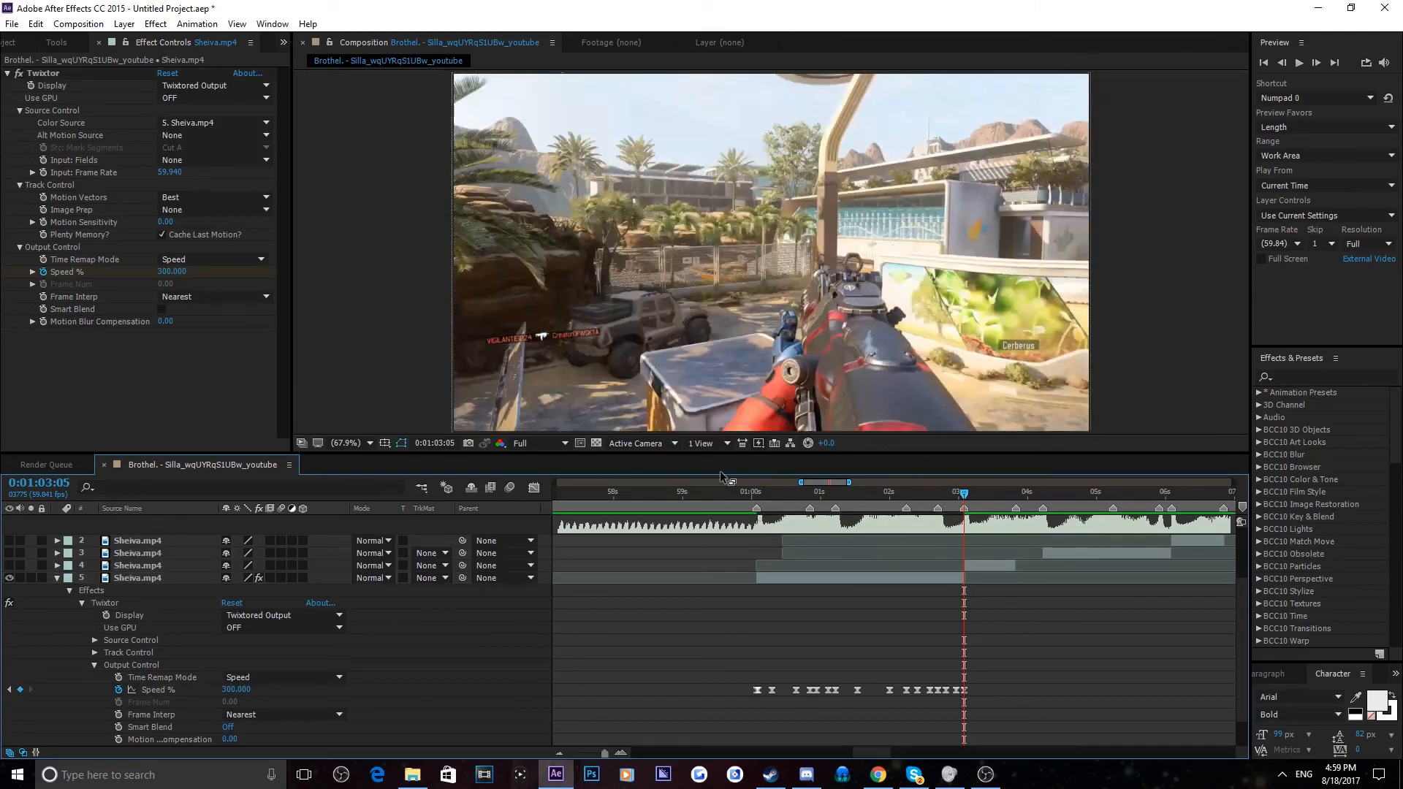
# Play the adjusted first segment from 0:01:00:04 to check its sync against the beat markers
pyautogui.click(756, 491)
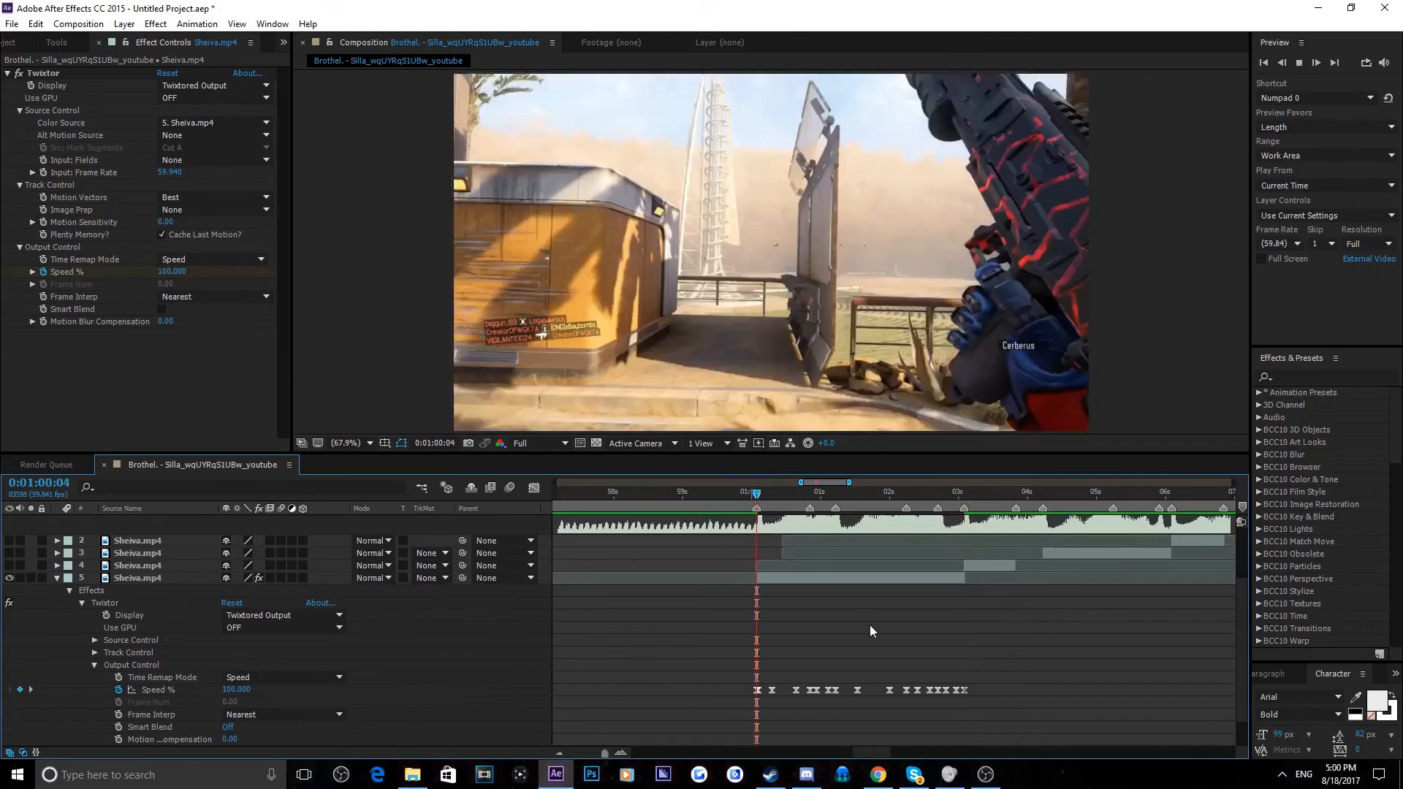
pyautogui.press('space')
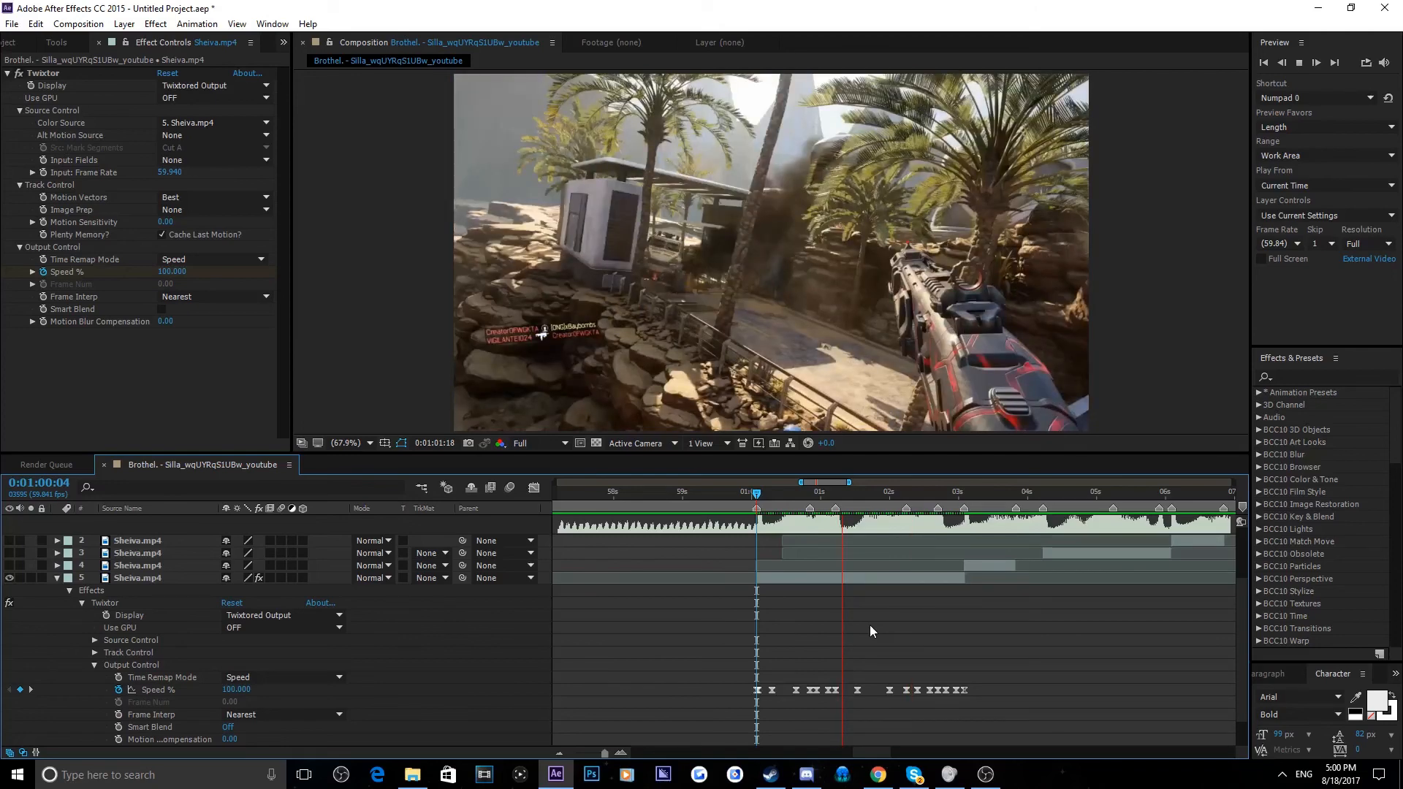
pyautogui.press('space')
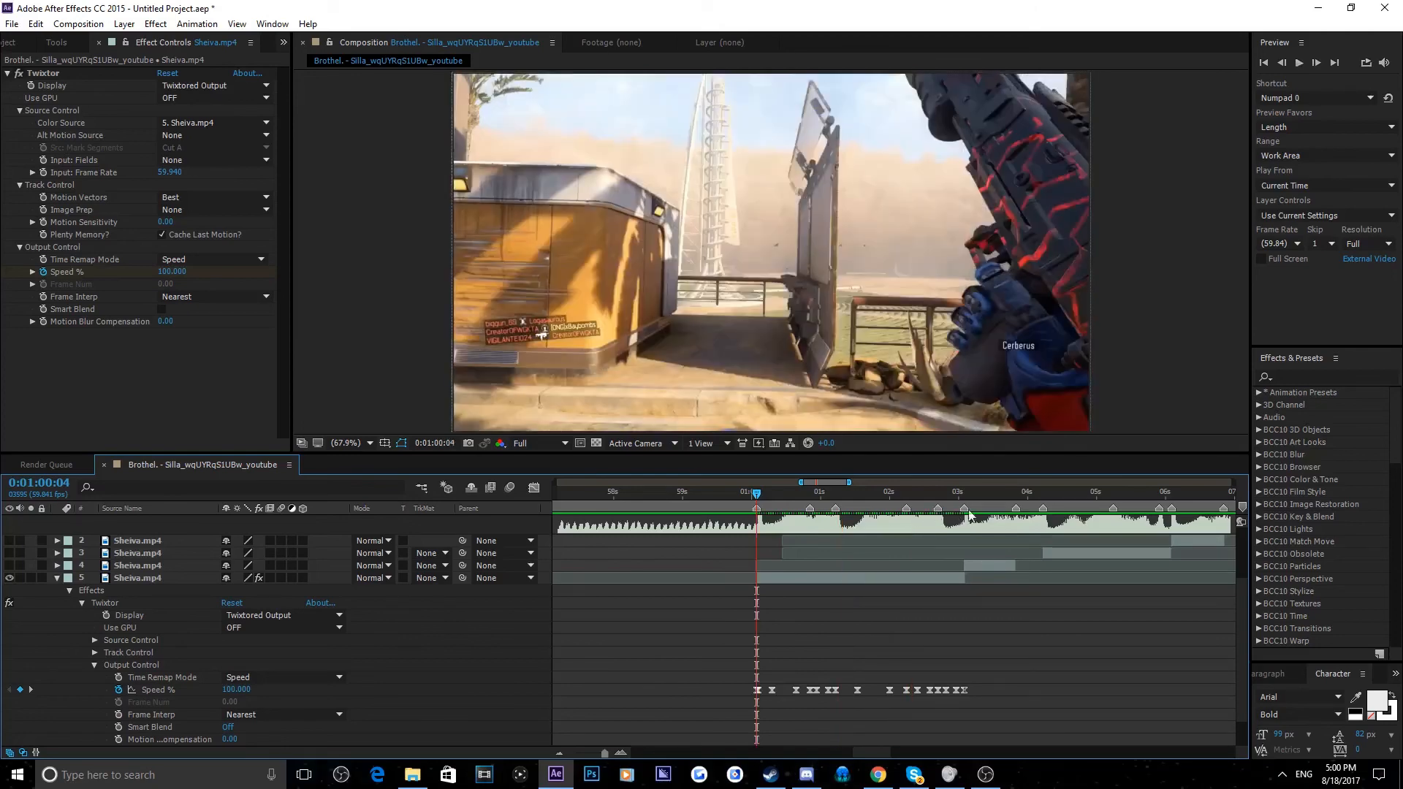
# Return to the marker at 0:01:03:05, collapse layer 5's properties, and make the second Sheiva.mp4 segment (layer 4) visible
pyautogui.rightClick(964, 507)
pyautogui.click(996, 556)
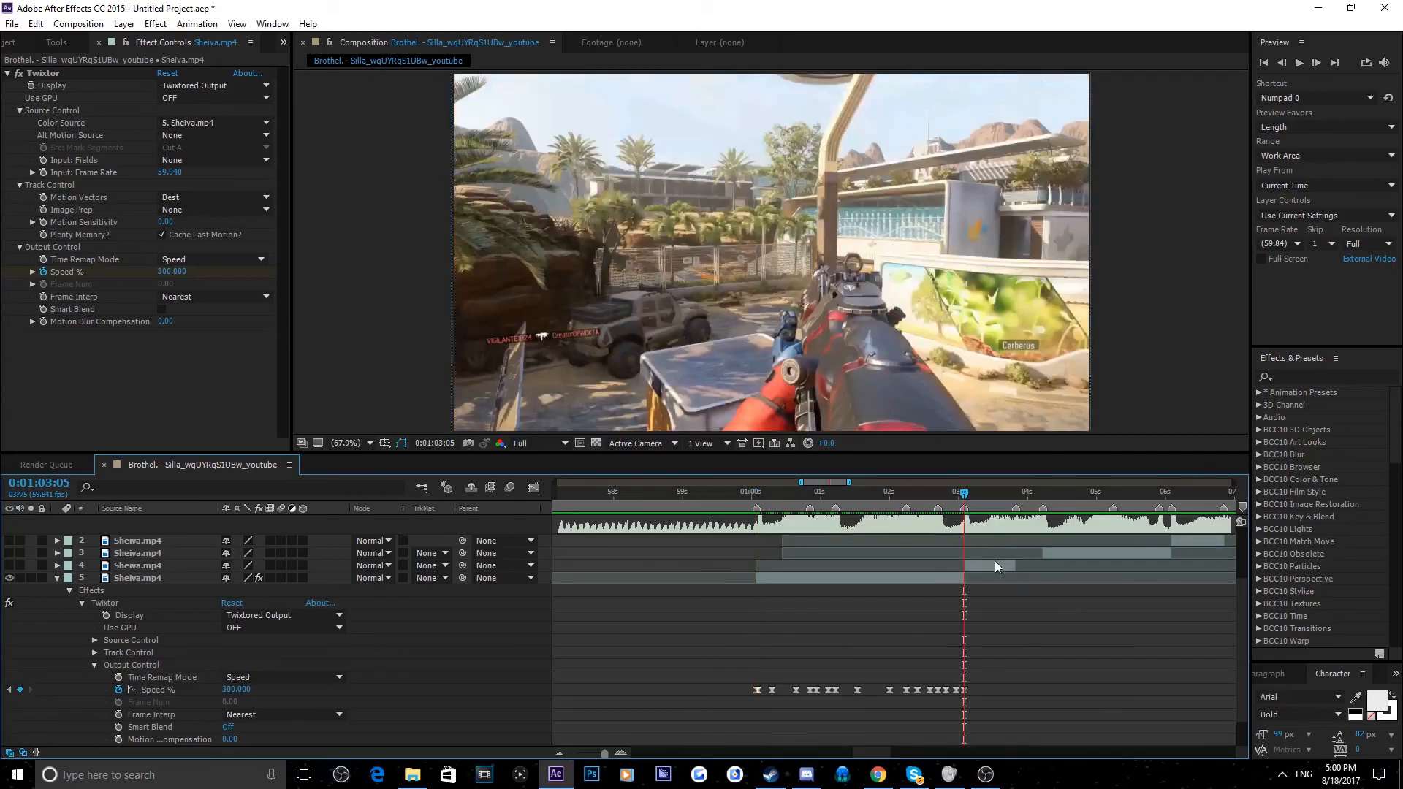
pyautogui.click(995, 565)
pyautogui.click(128, 587)
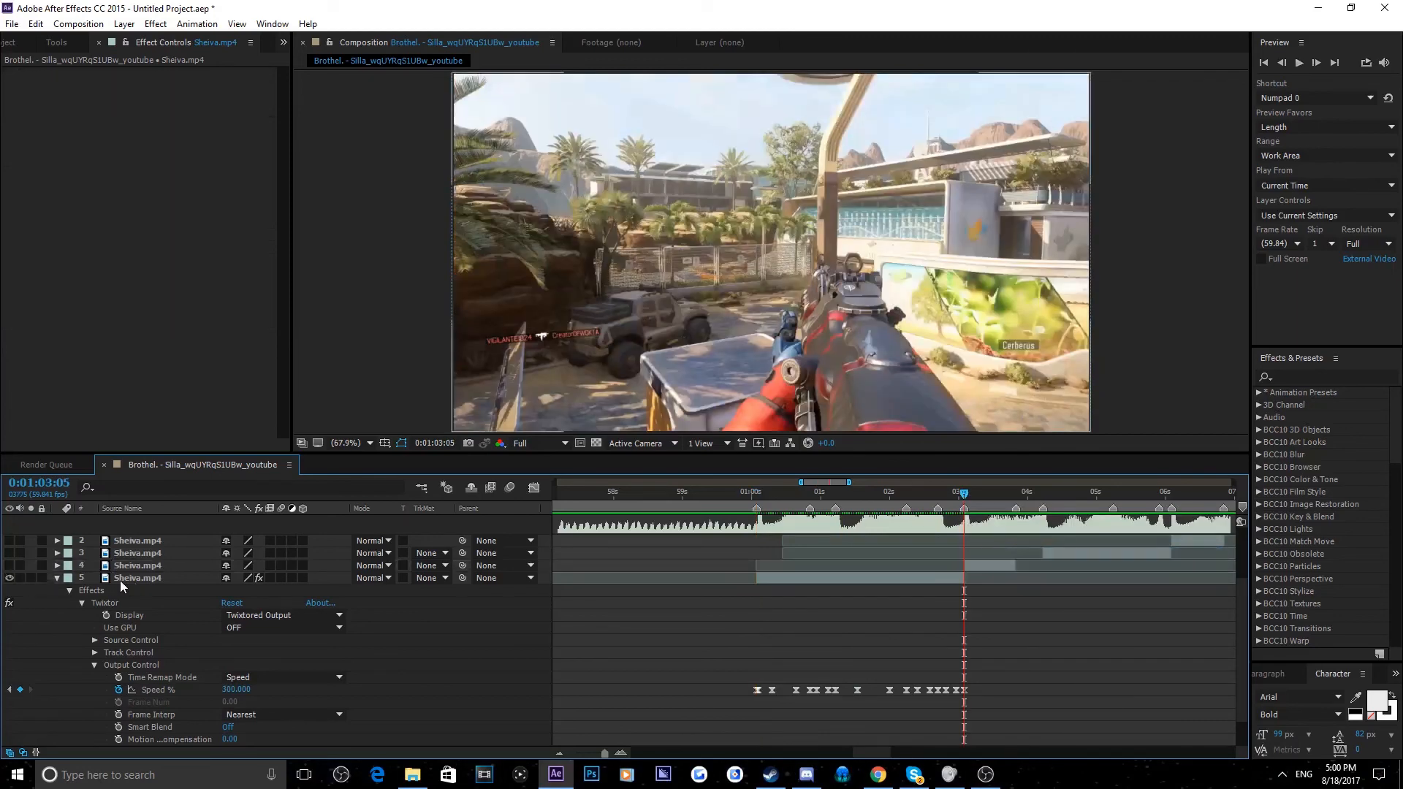
pyautogui.click(57, 579)
pyautogui.click(152, 647)
pyautogui.click(9, 645)
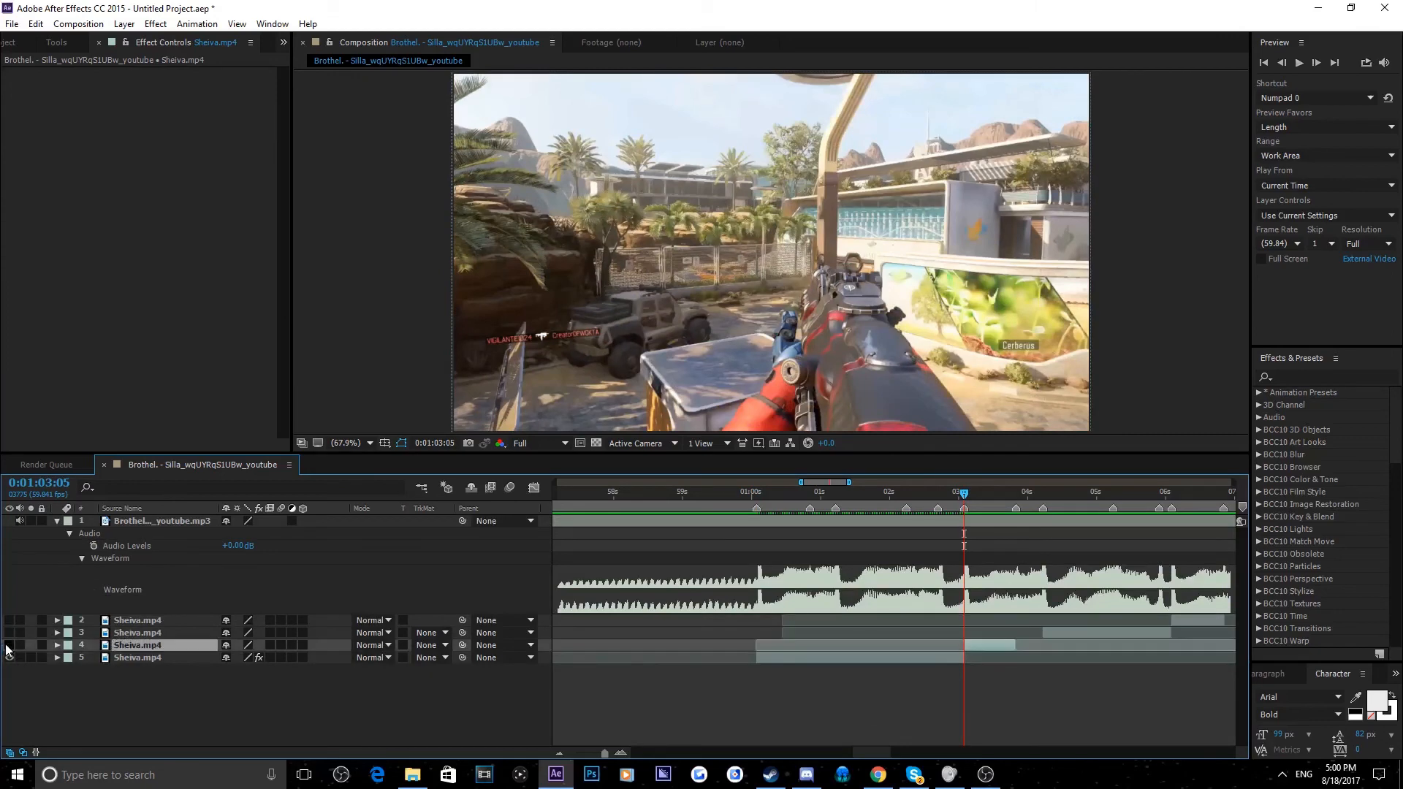
# Slip layer 4's footage to start on the muzzle flash, then enable Time Remapping with a keyframe at 0:01:03:05
pyautogui.moveTo(1145, 652); pyautogui.dragTo(835, 648)
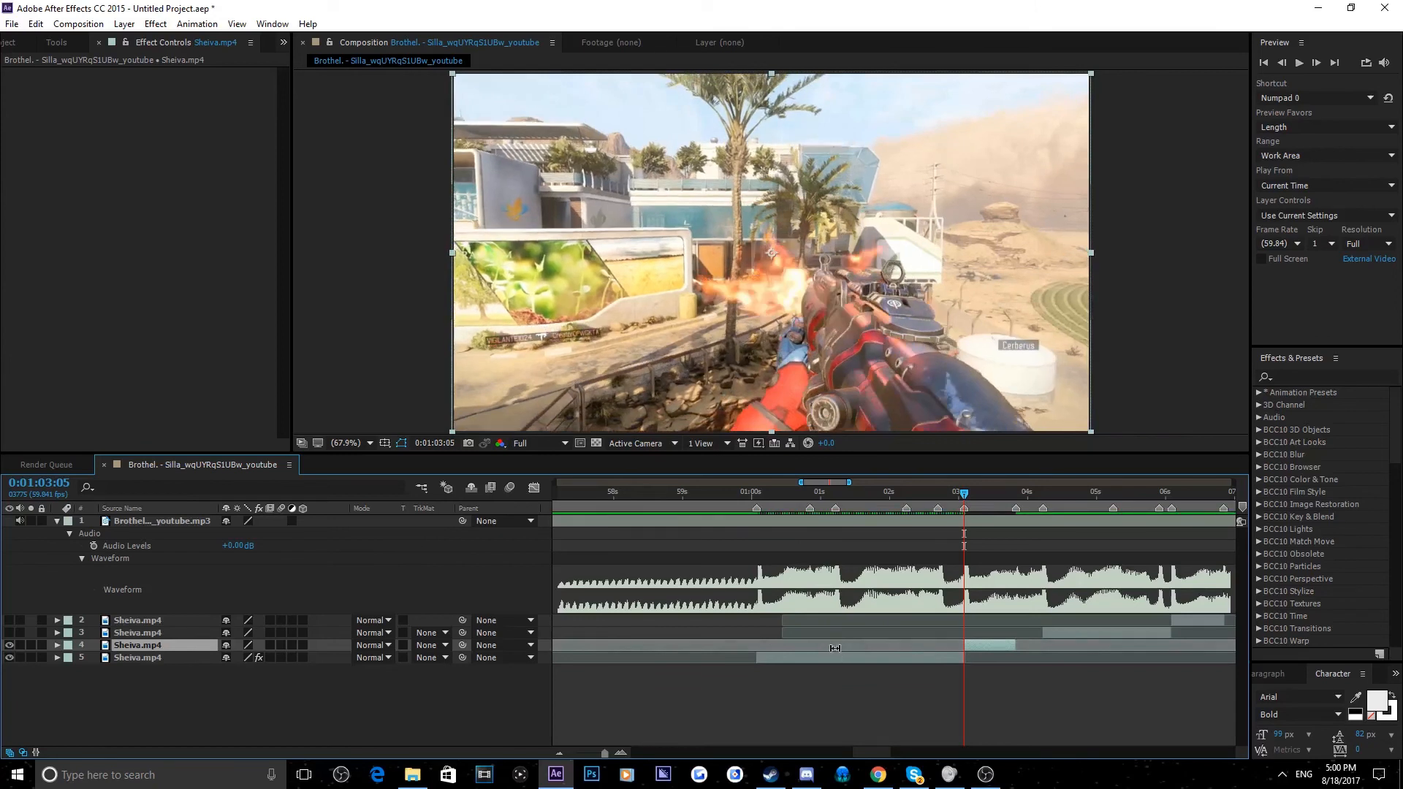
pyautogui.moveTo(834, 647); pyautogui.dragTo(835, 648)
pyautogui.hotkey('ctrl', 'alt', 't')
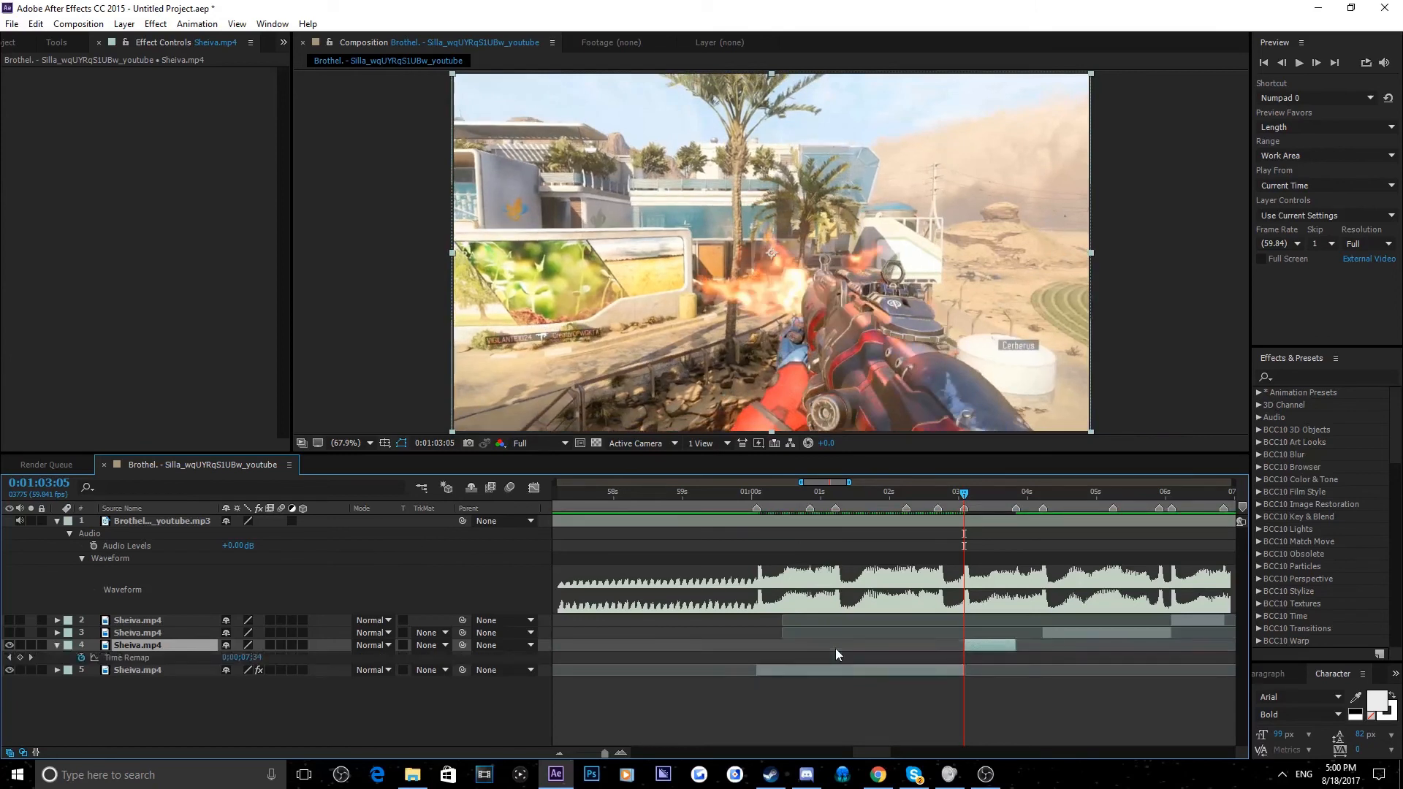
pyautogui.click(20, 657)
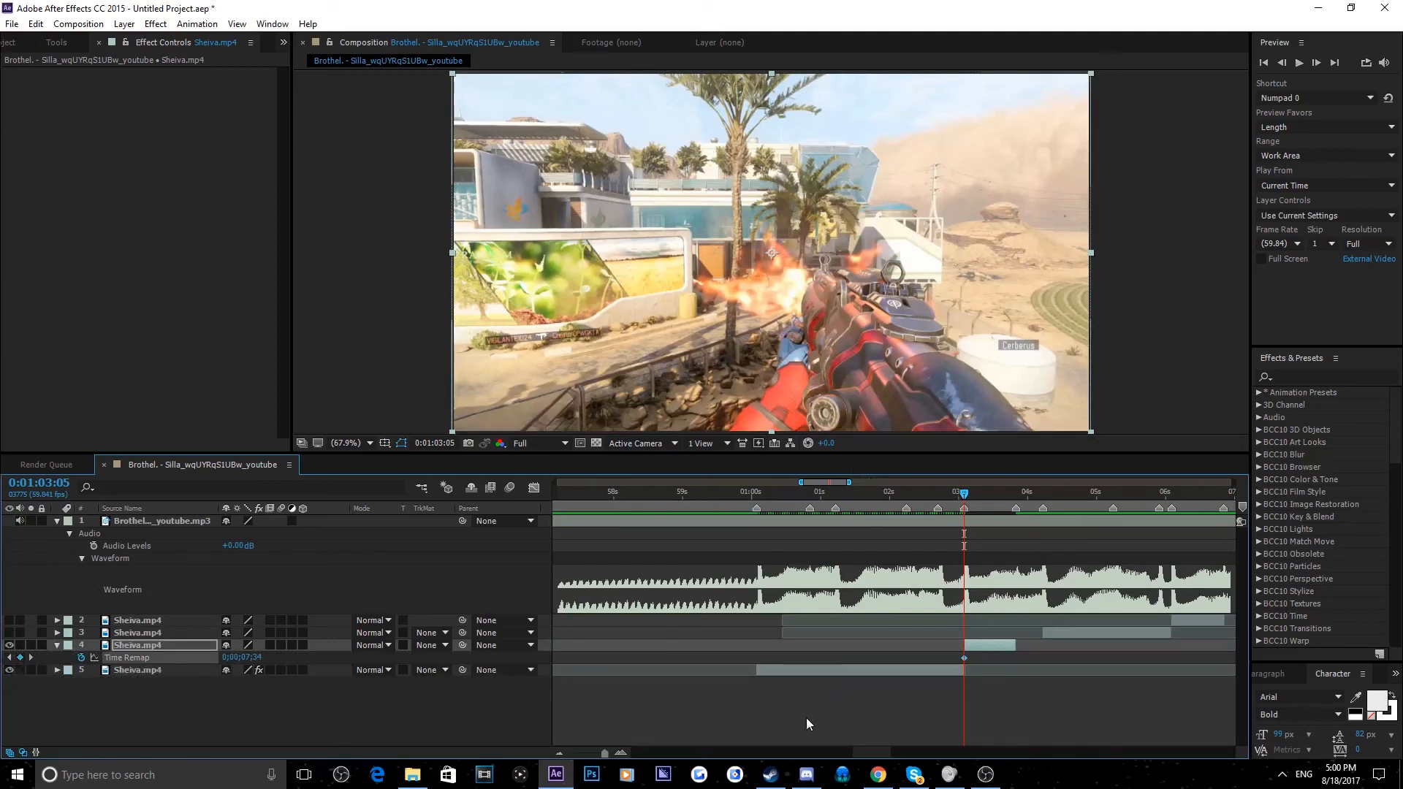
# Extend the end of the layer 4 segment to cover the beat marker at 0:01:03:50
pyautogui.moveTo(864, 748); pyautogui.dragTo(880, 750)
pyautogui.moveTo(692, 498); pyautogui.dragTo(730, 495)
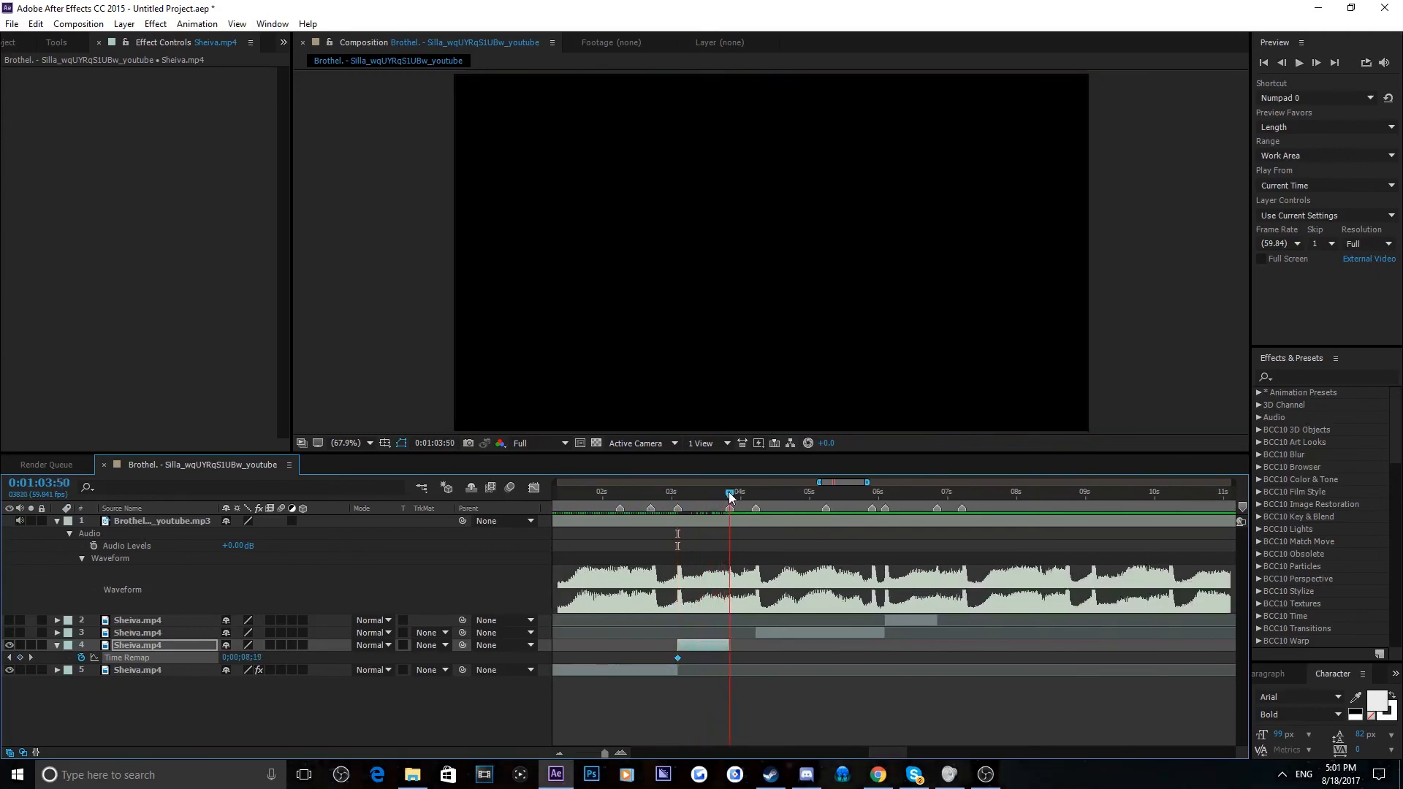
pyautogui.rightClick(730, 509)
pyautogui.click(764, 557)
pyautogui.moveTo(727, 644); pyautogui.dragTo(729, 643)
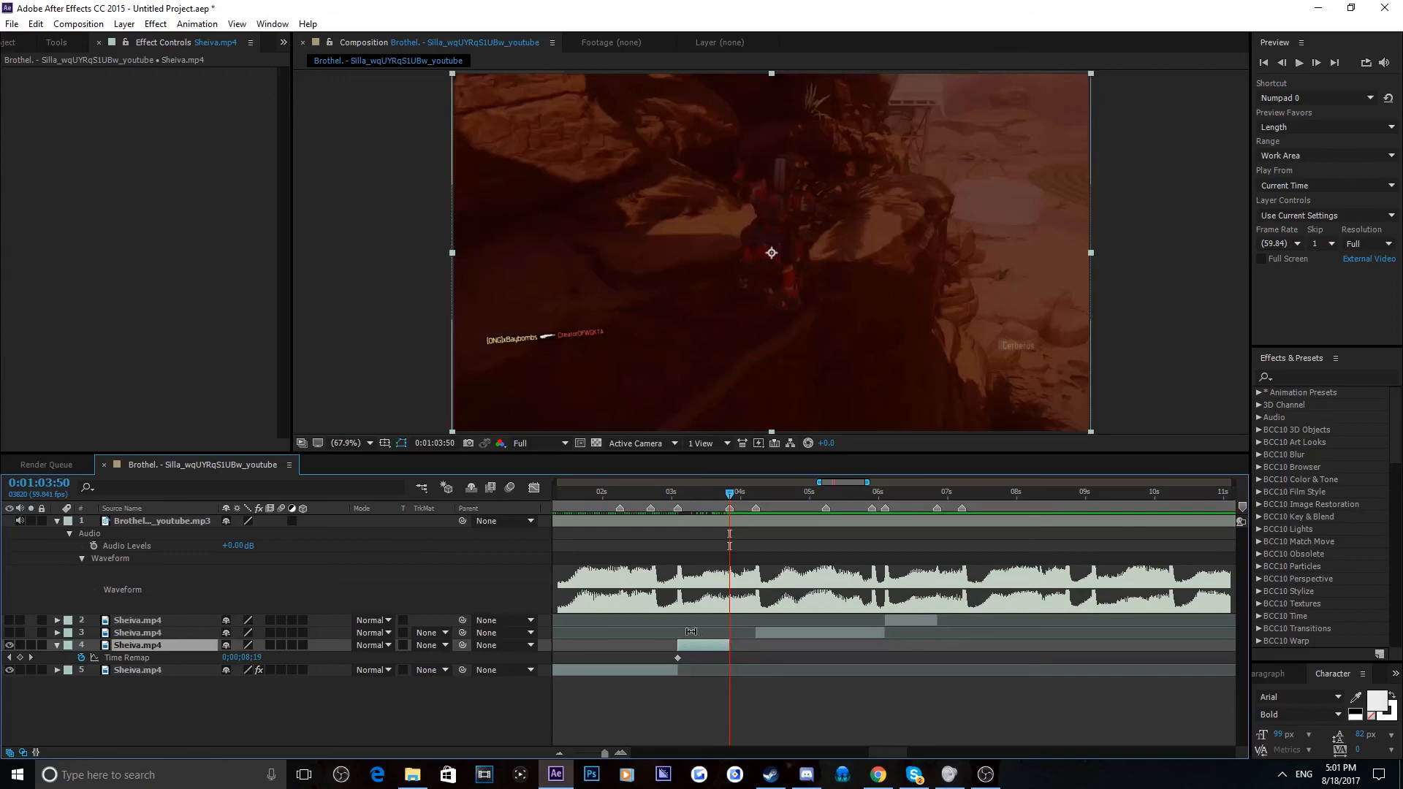
pyautogui.click(1019, 497)
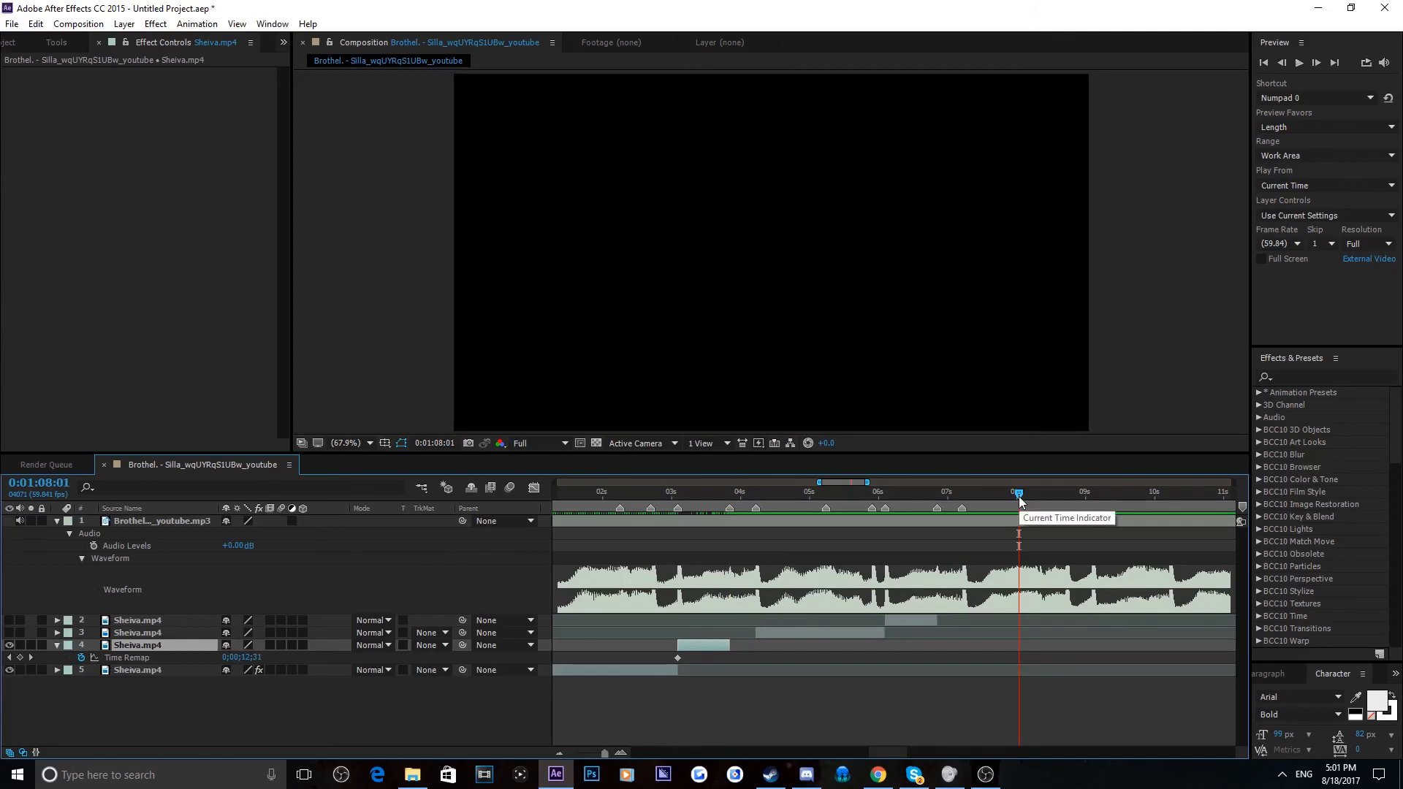
pyautogui.hotkey('alt', ']')
pyautogui.rightClick(730, 514)
pyautogui.click(775, 548)
pyautogui.moveTo(1018, 645); pyautogui.dragTo(947, 645)
pyautogui.moveTo(825, 627); pyautogui.dragTo(733, 624)
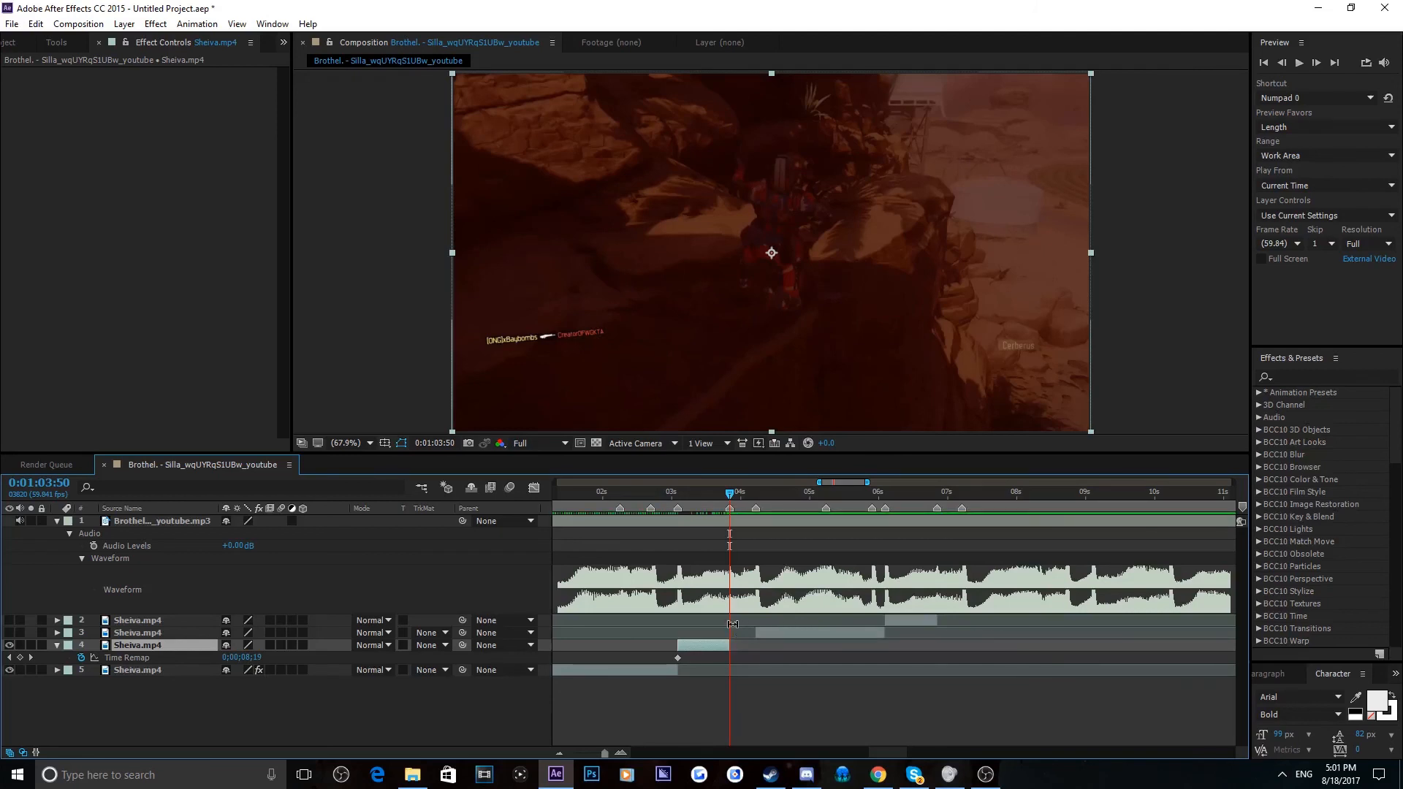
# Add a Time Remap keyframe at 0:01:03:50 on layer 4, set it to 0:00:08:06, and scrub through the segment
pyautogui.click(20, 657)
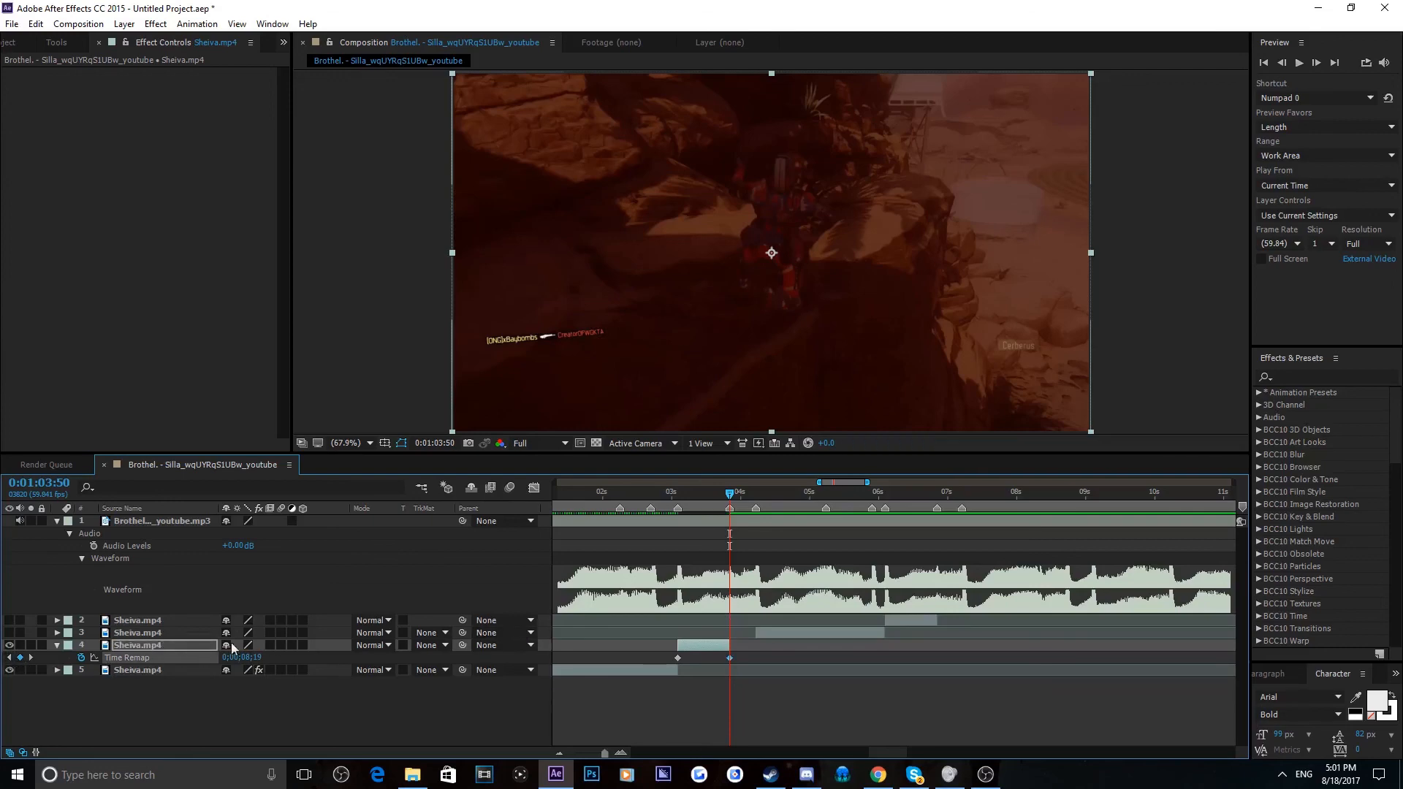
pyautogui.moveTo(682, 494); pyautogui.dragTo(721, 491)
pyautogui.moveTo(260, 657); pyautogui.dragTo(231, 645)
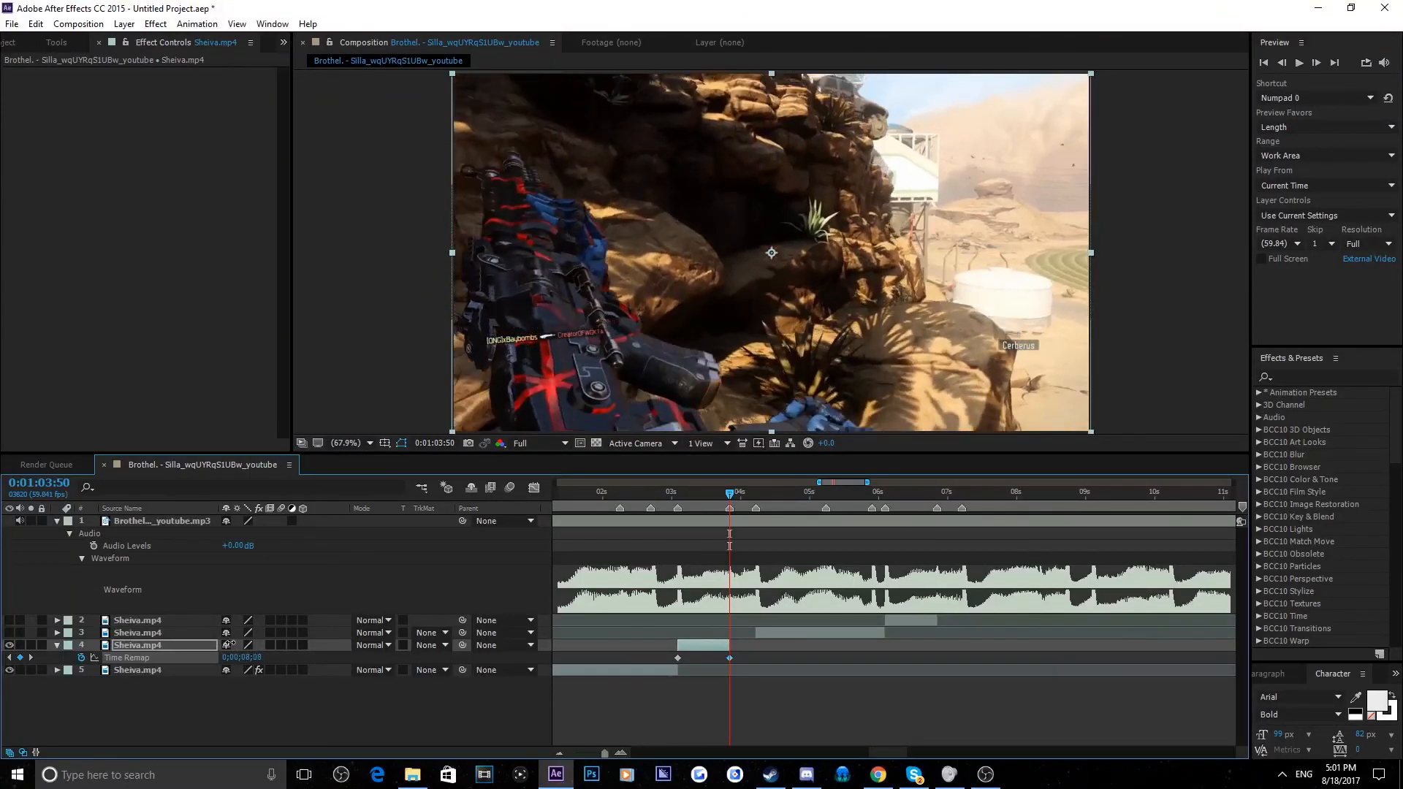
pyautogui.moveTo(229, 645); pyautogui.dragTo(227, 644)
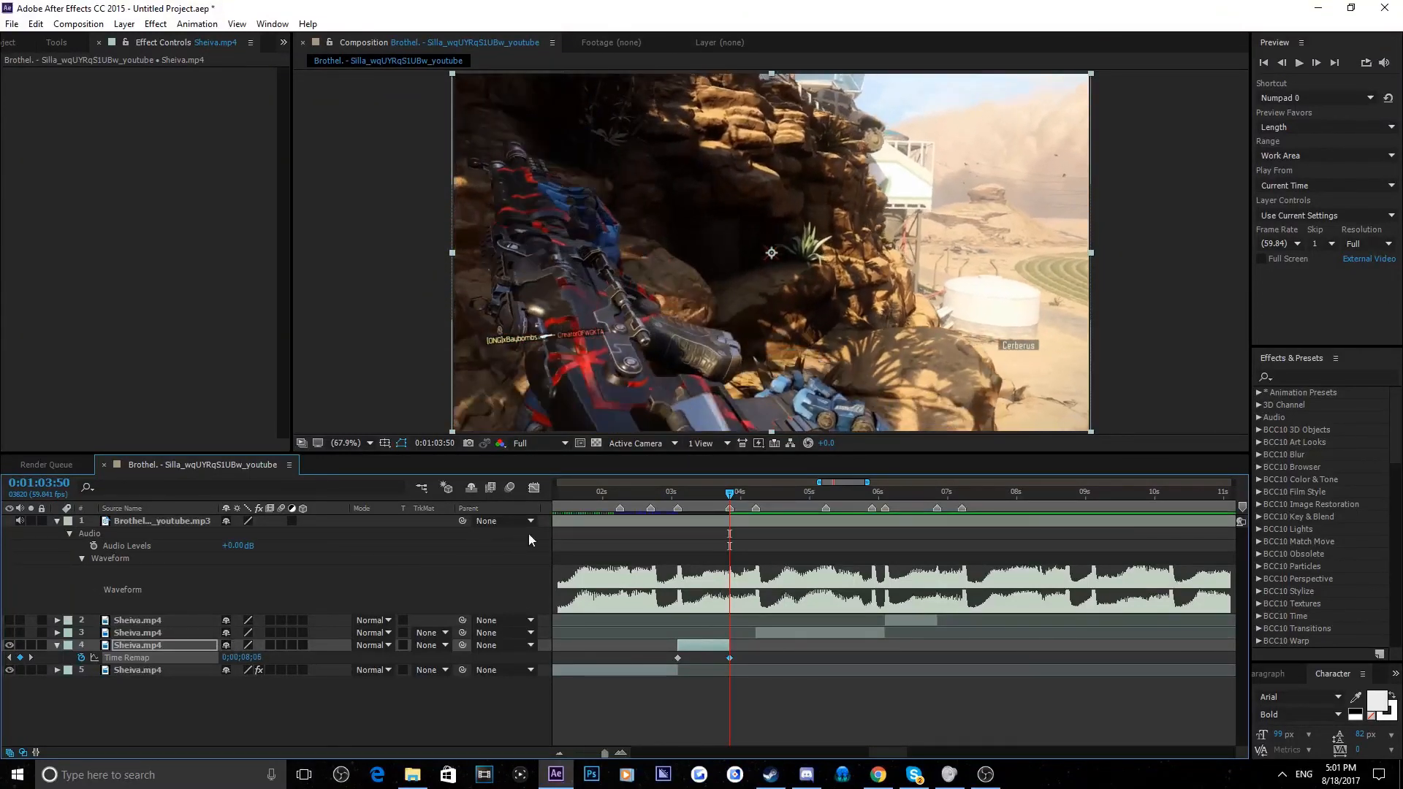
pyautogui.moveTo(682, 495); pyautogui.dragTo(728, 493)
# Ease both Time Remap keyframes and pull their graph handles nearly vertical so the segment runs fast at both ends and slow mid-way
pyautogui.click(534, 487)
pyautogui.moveTo(873, 756); pyautogui.dragTo(867, 748)
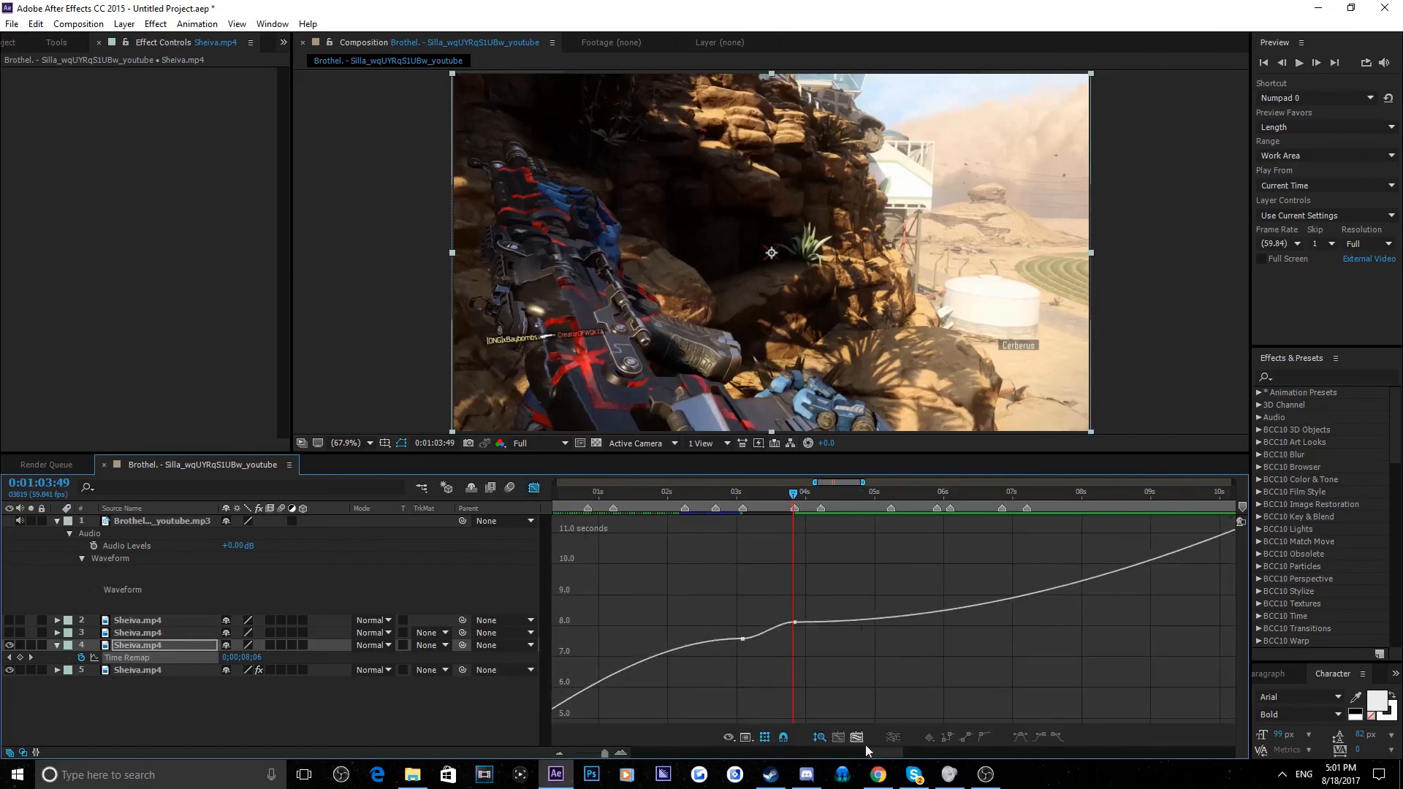
pyautogui.click(761, 503)
pyautogui.press('=')
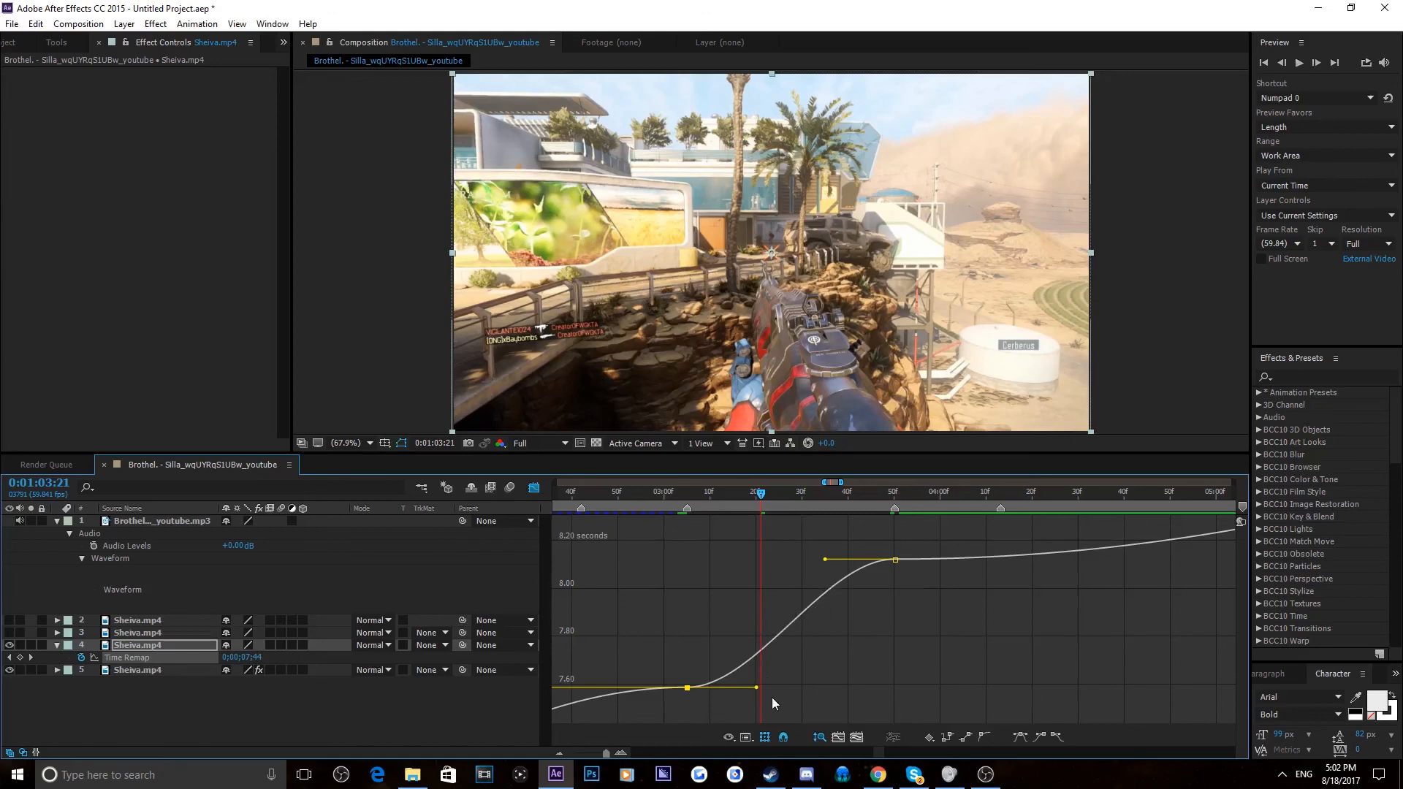
pyautogui.moveTo(757, 690); pyautogui.dragTo(689, 580)
pyautogui.moveTo(826, 560); pyautogui.dragTo(891, 694)
pyautogui.click(1049, 680)
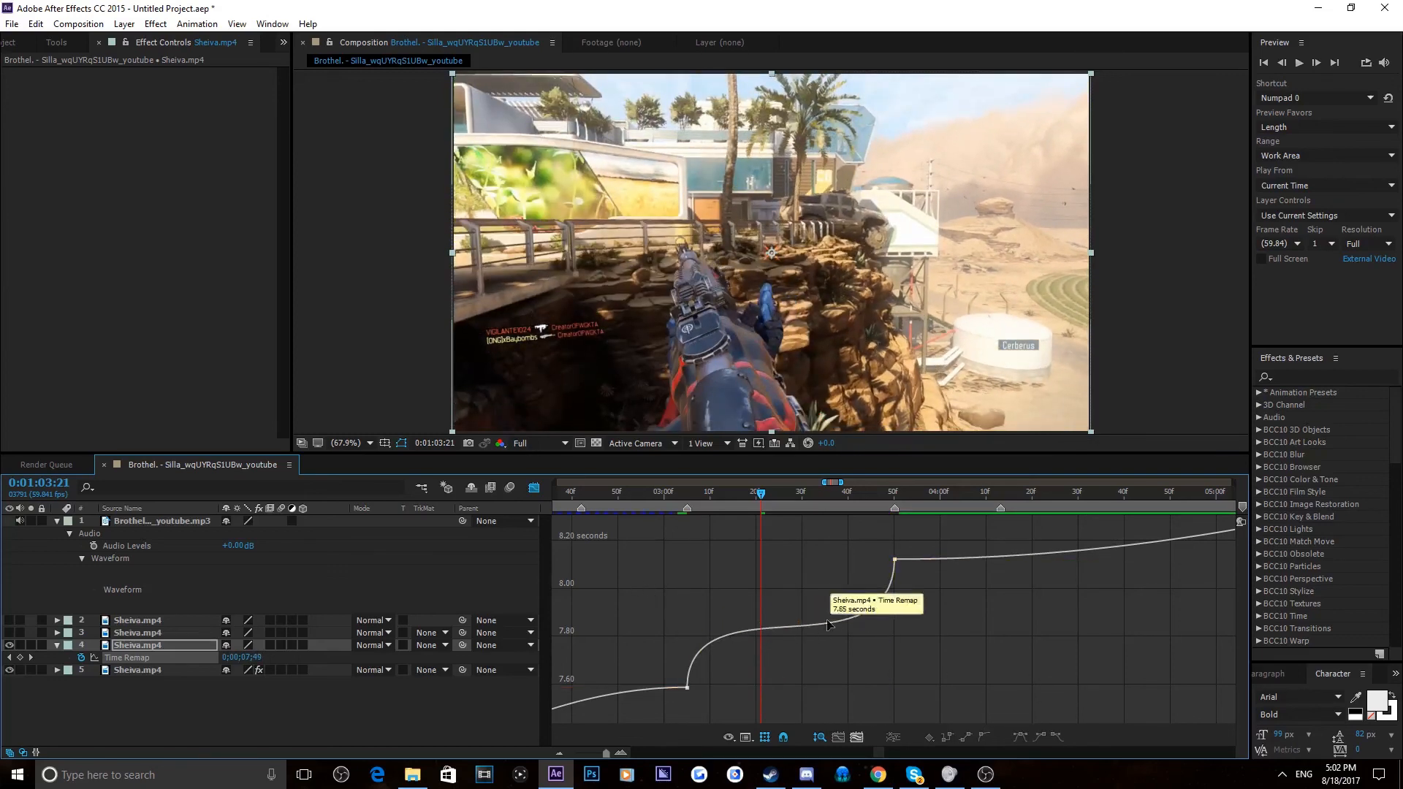
pyautogui.doubleClick(764, 627)
pyautogui.click(760, 618)
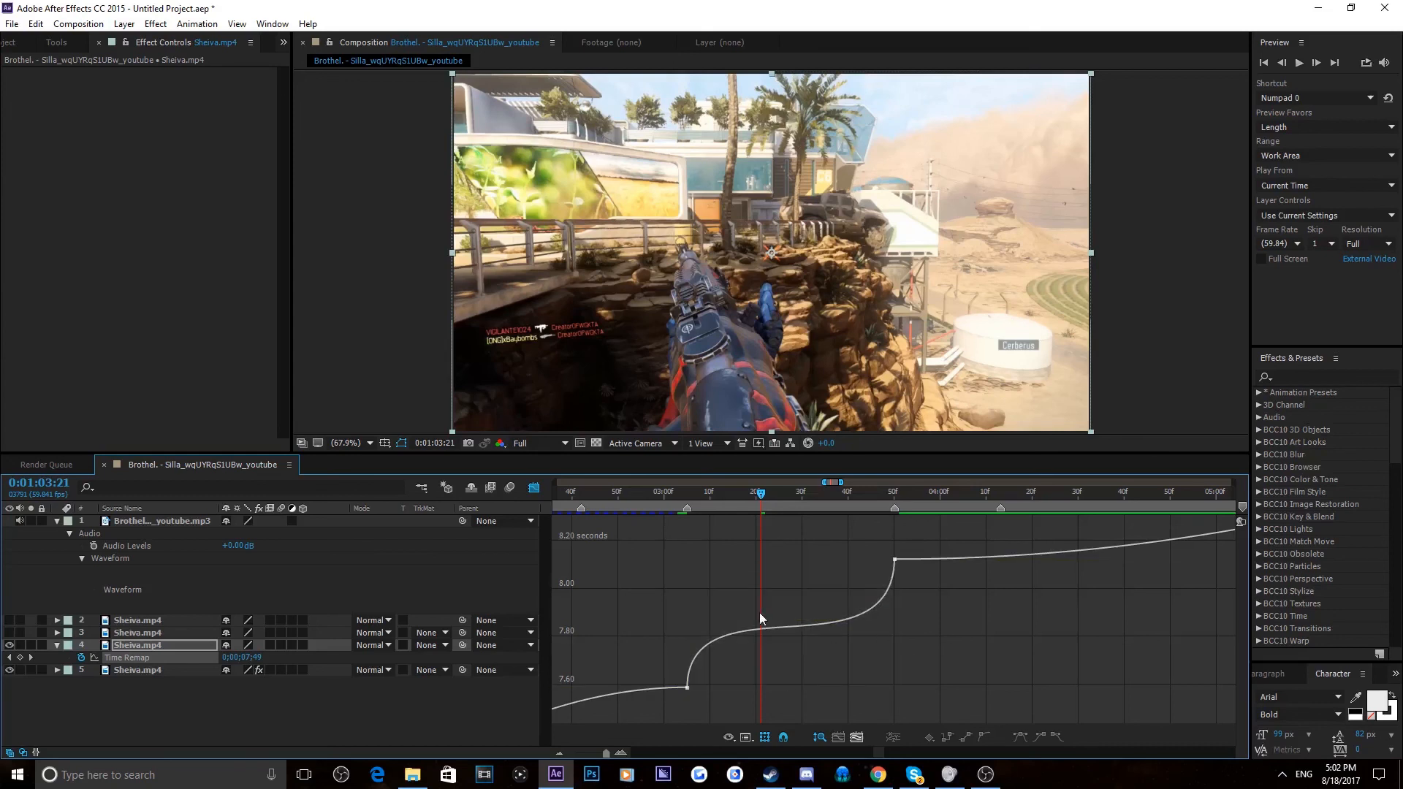
# Fine-tune the near-vertical Time Remap handles of the keyframes at 0:01:03:05 and 0:01:03:50
pyautogui.click(687, 497)
pyautogui.click(687, 687)
pyautogui.moveTo(691, 587); pyautogui.dragTo(682, 580)
pyautogui.click(892, 679)
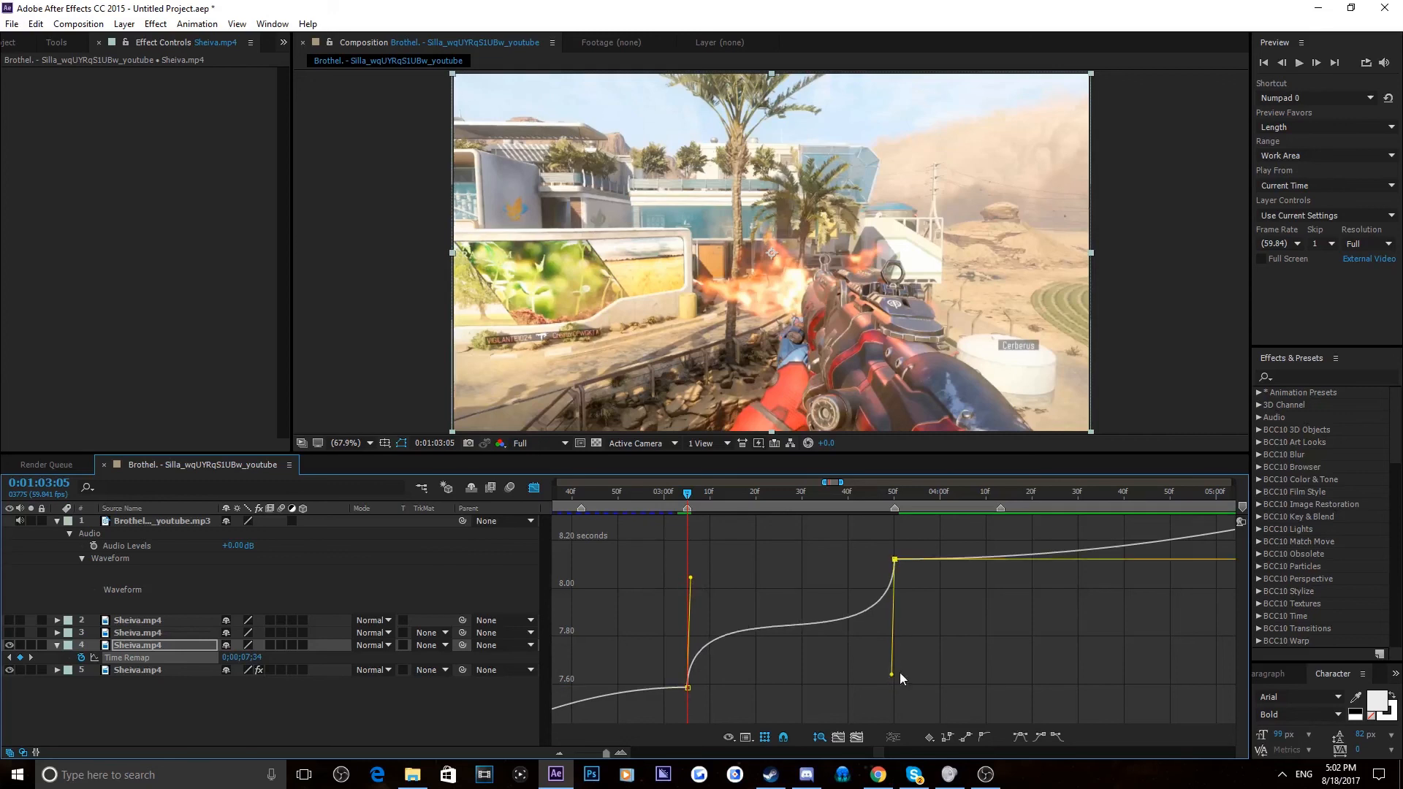
# Shorten the graph handle of the 0:01:03:05 Time Remap keyframe on layer 4 and lengthen the one at 0:01:03:50
pyautogui.click(951, 672)
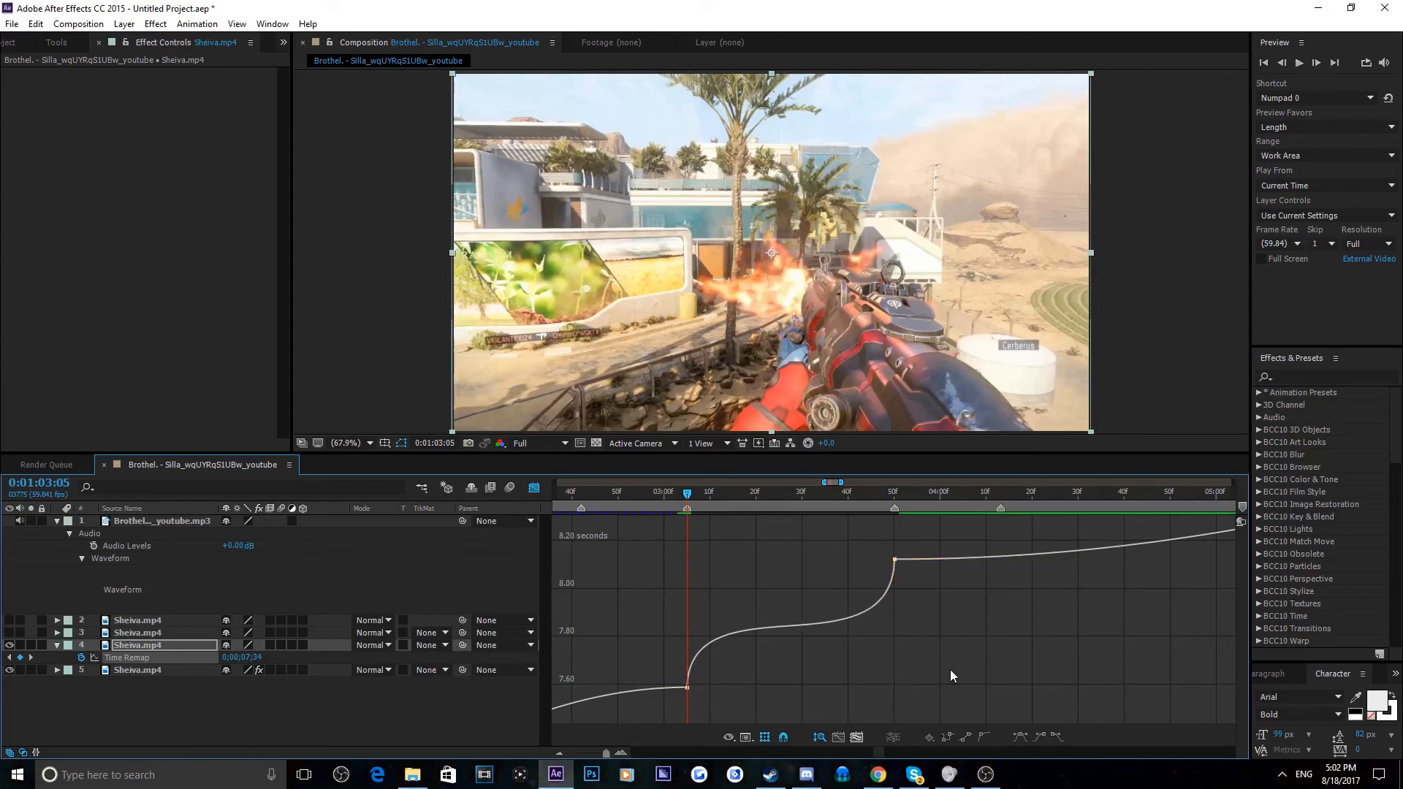
pyautogui.click(687, 687)
pyautogui.moveTo(687, 583)
pyautogui.mouseDown()
pyautogui.moveTo(700, 703)
pyautogui.moveTo(672, 595)
pyautogui.mouseUp()
pyautogui.moveTo(898, 680); pyautogui.dragTo(901, 711)
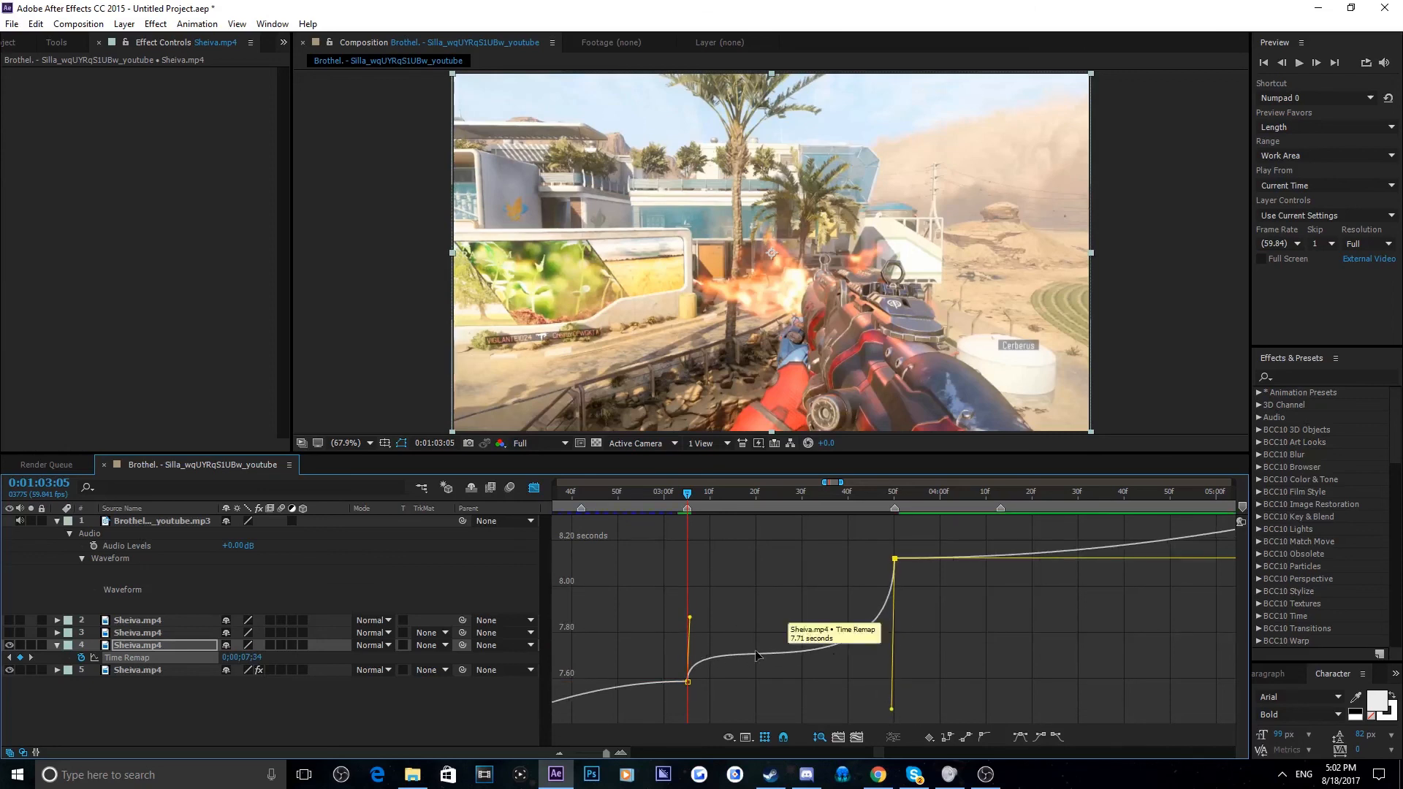
pyautogui.moveTo(892, 709); pyautogui.dragTo(935, 698)
# Close the Graph Editor and preview the remapped layer 4 segment from 0:01:03:05
pyautogui.click(534, 488)
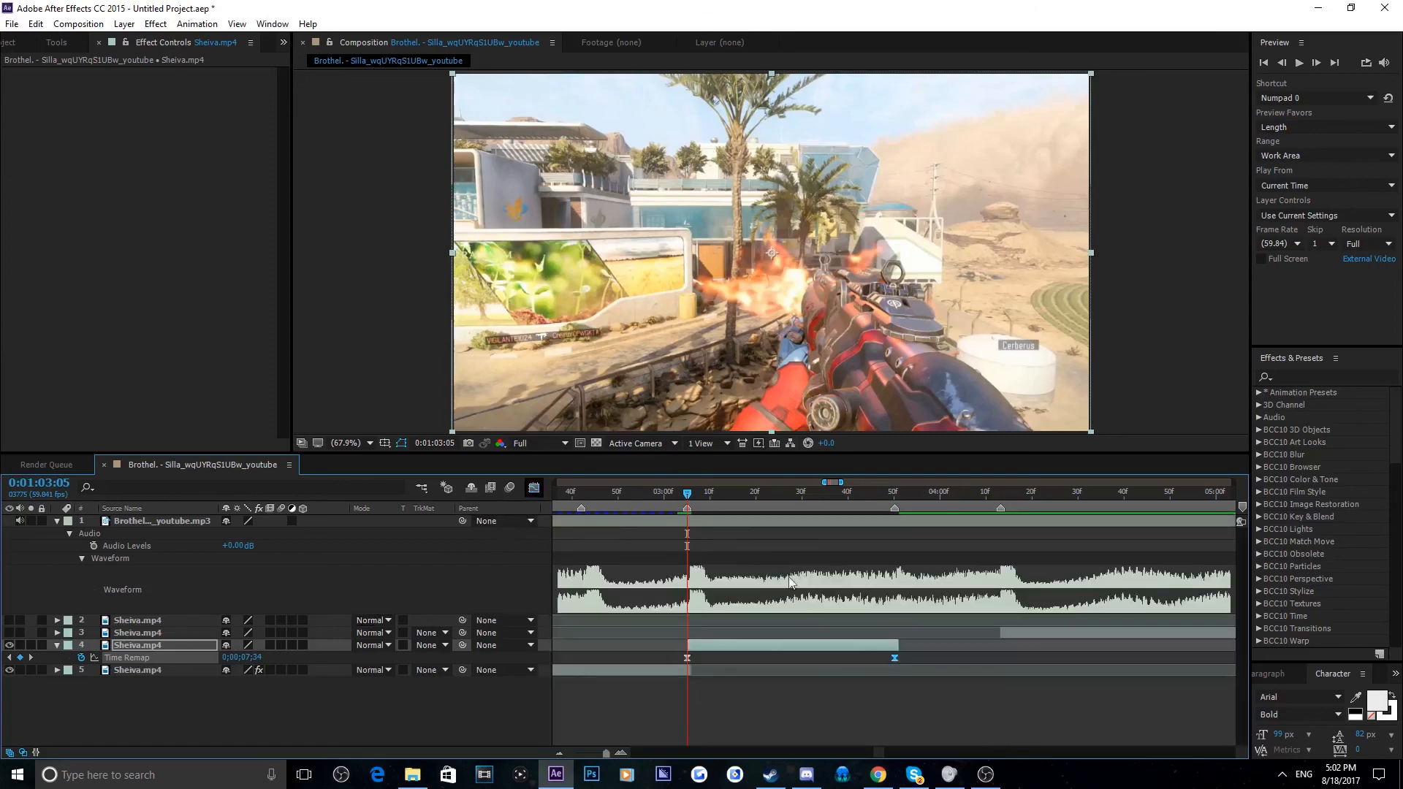
pyautogui.press('space')
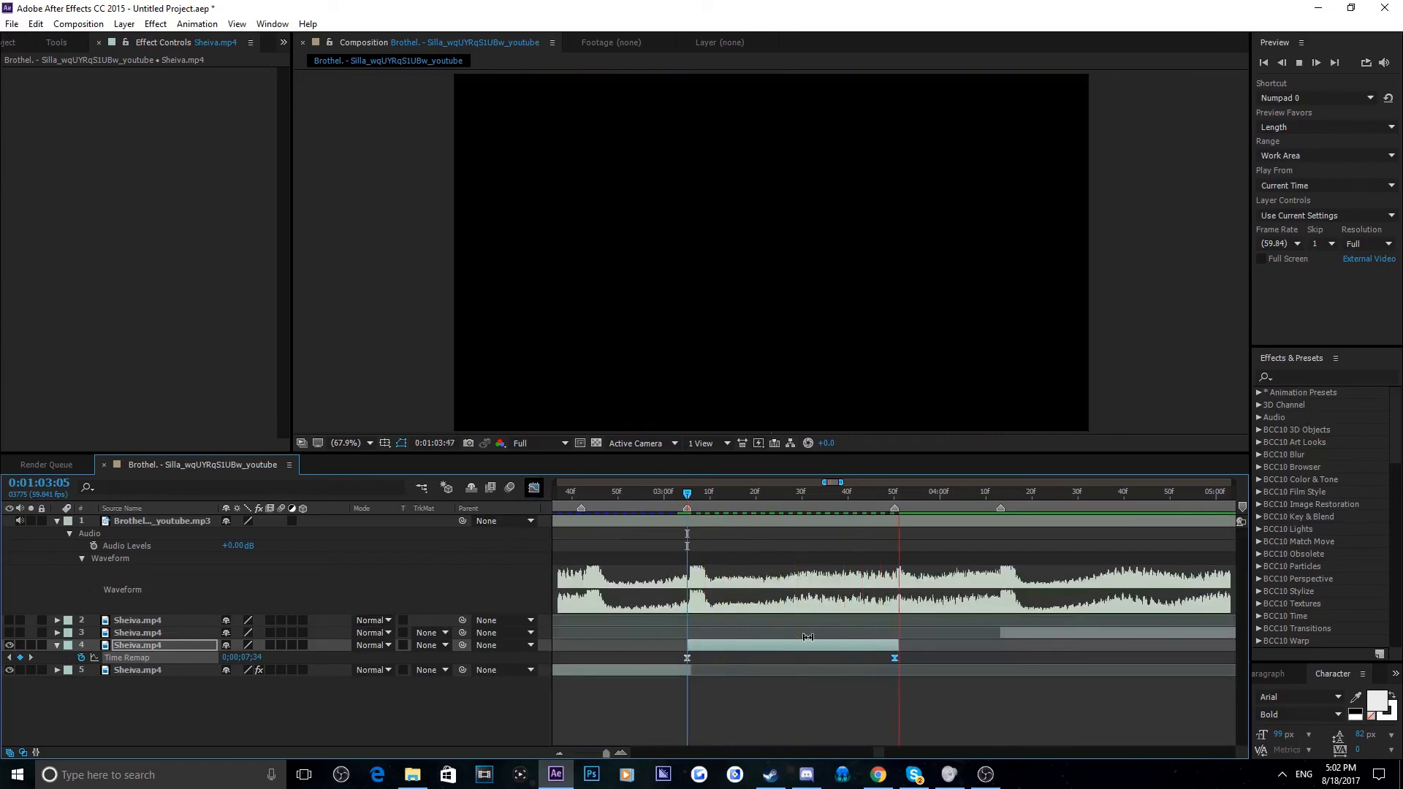
pyautogui.press('space')
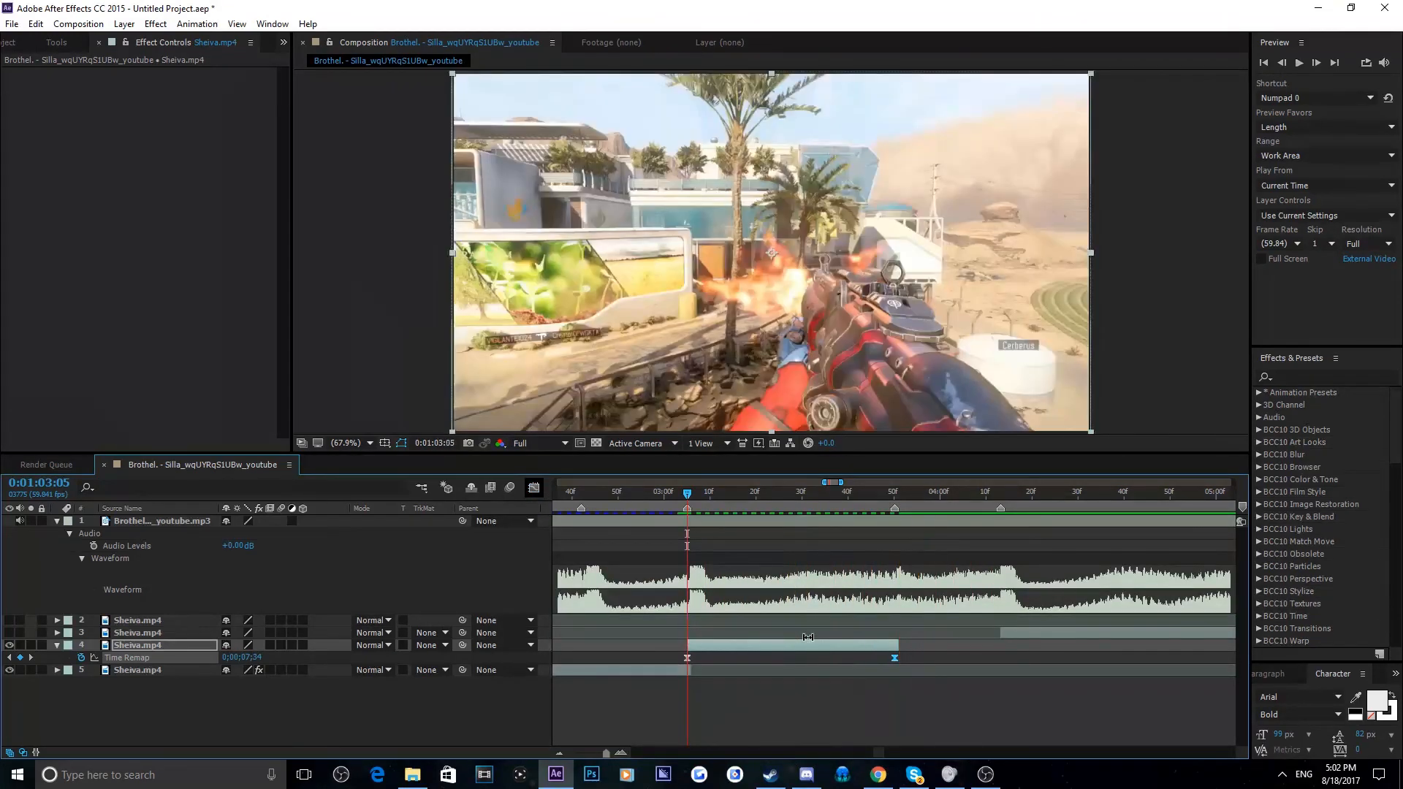
pyautogui.press('space')
pyautogui.press('space')
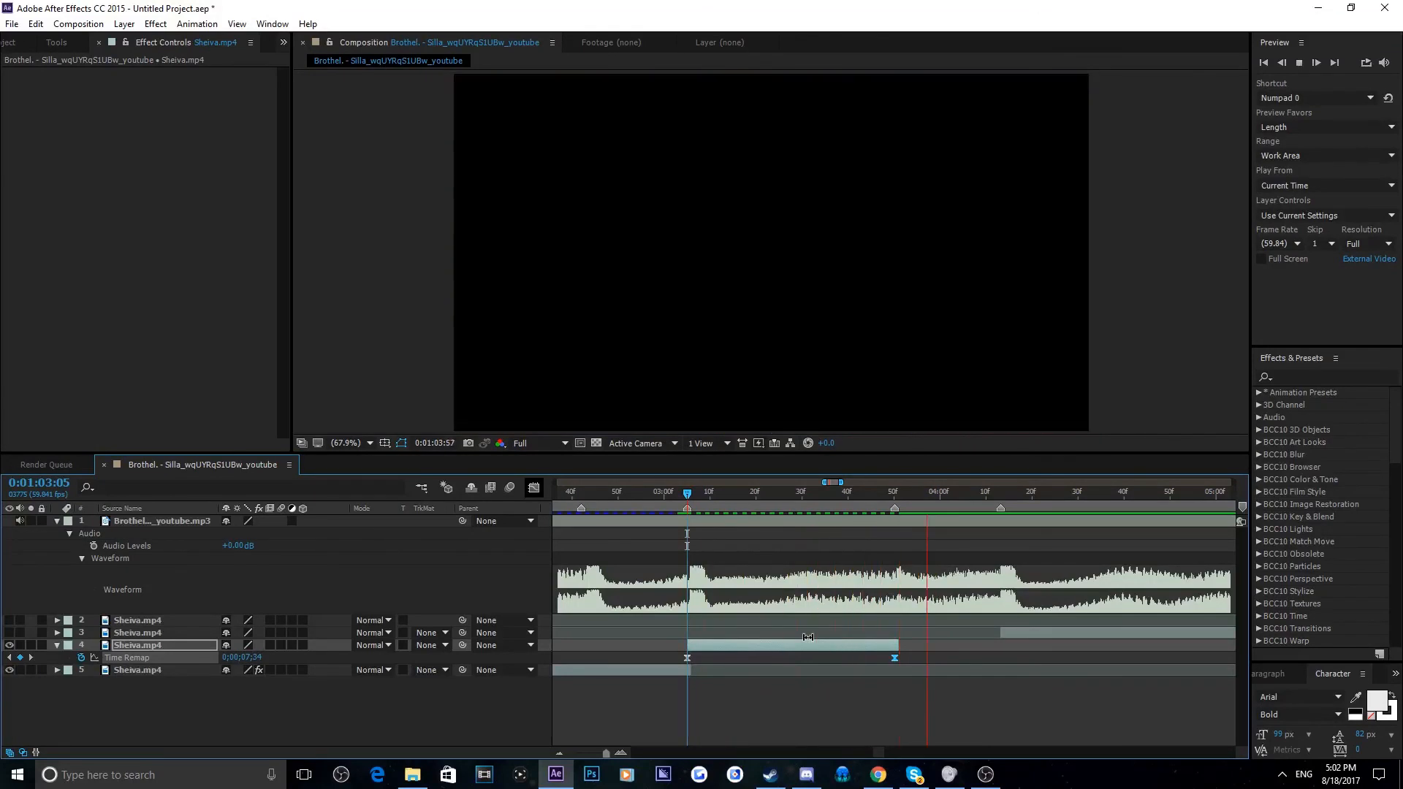
# Enable frame blending for the composition and for layer 4, and preview the segment
pyautogui.click(491, 487)
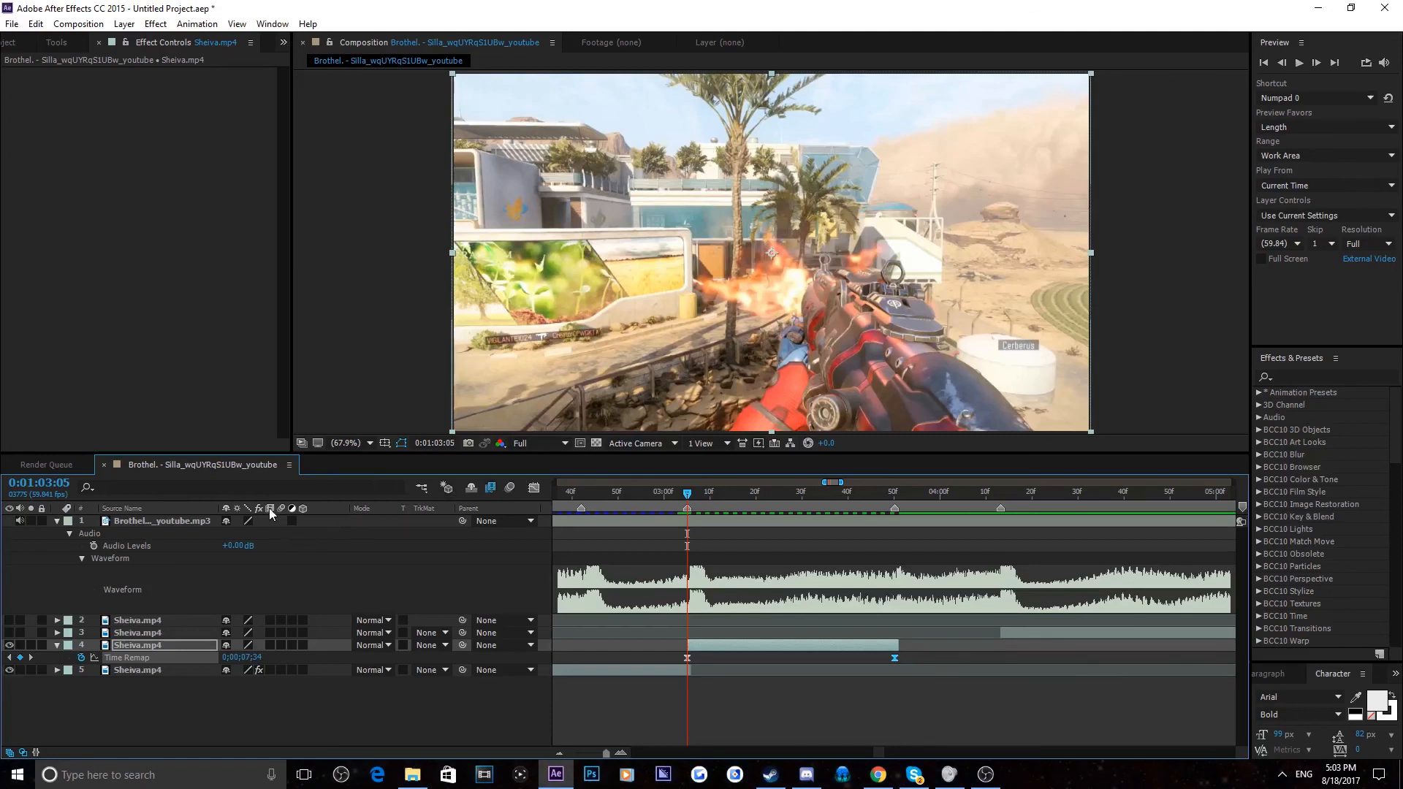
pyautogui.click(270, 645)
pyautogui.click(882, 705)
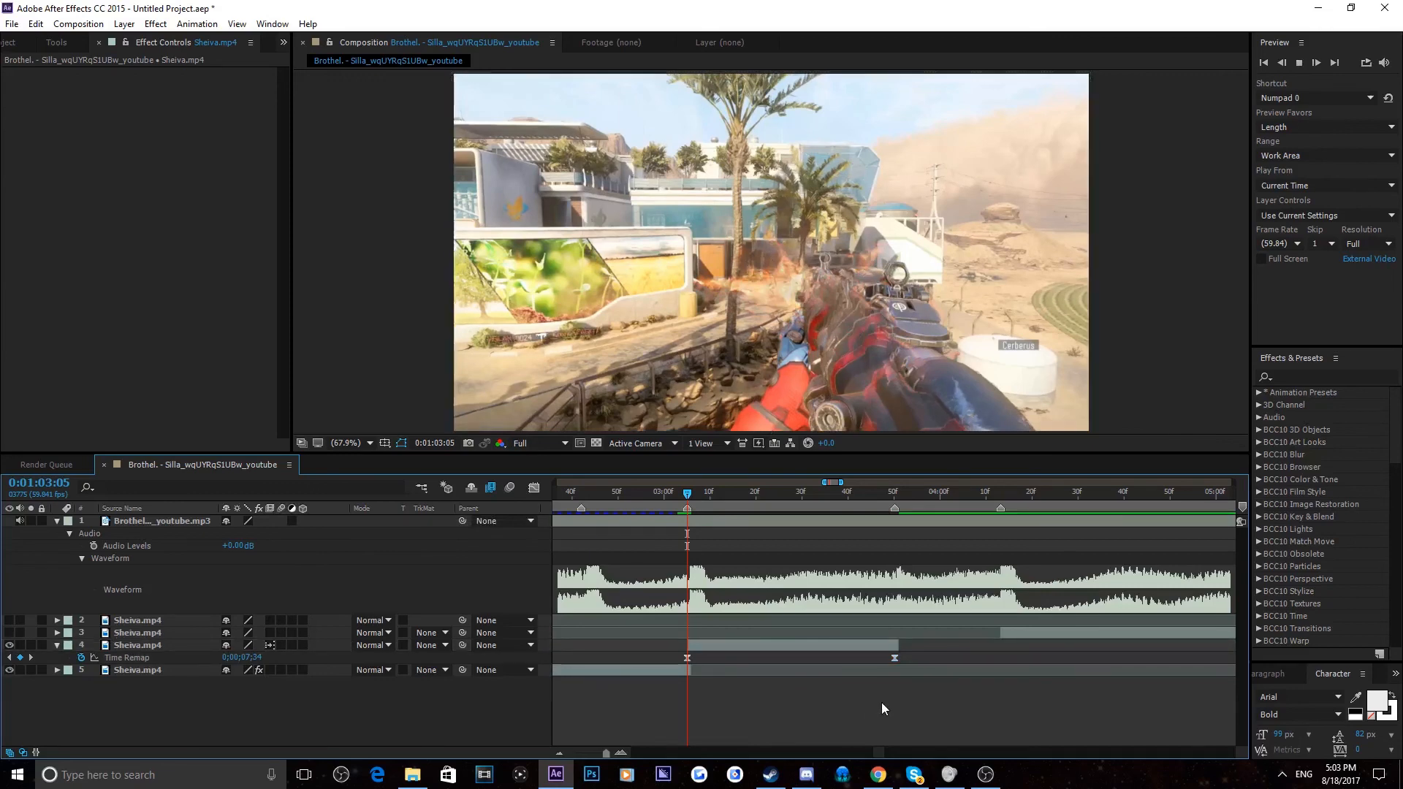
pyautogui.press('space')
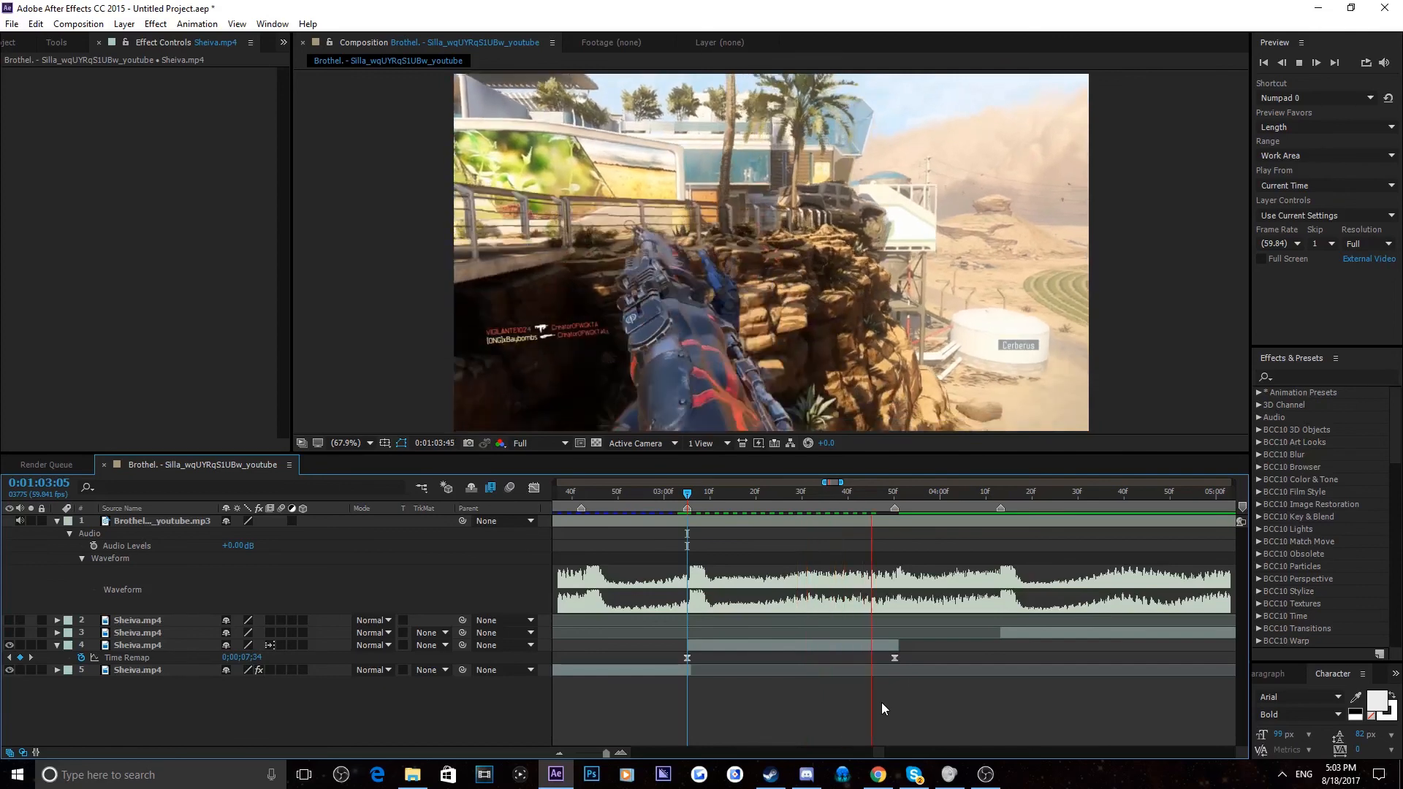
pyautogui.press('space')
# Go to the beat marker at 0:01:00:04 and play the edit from there through the layer 4 segment
pyautogui.press('-')
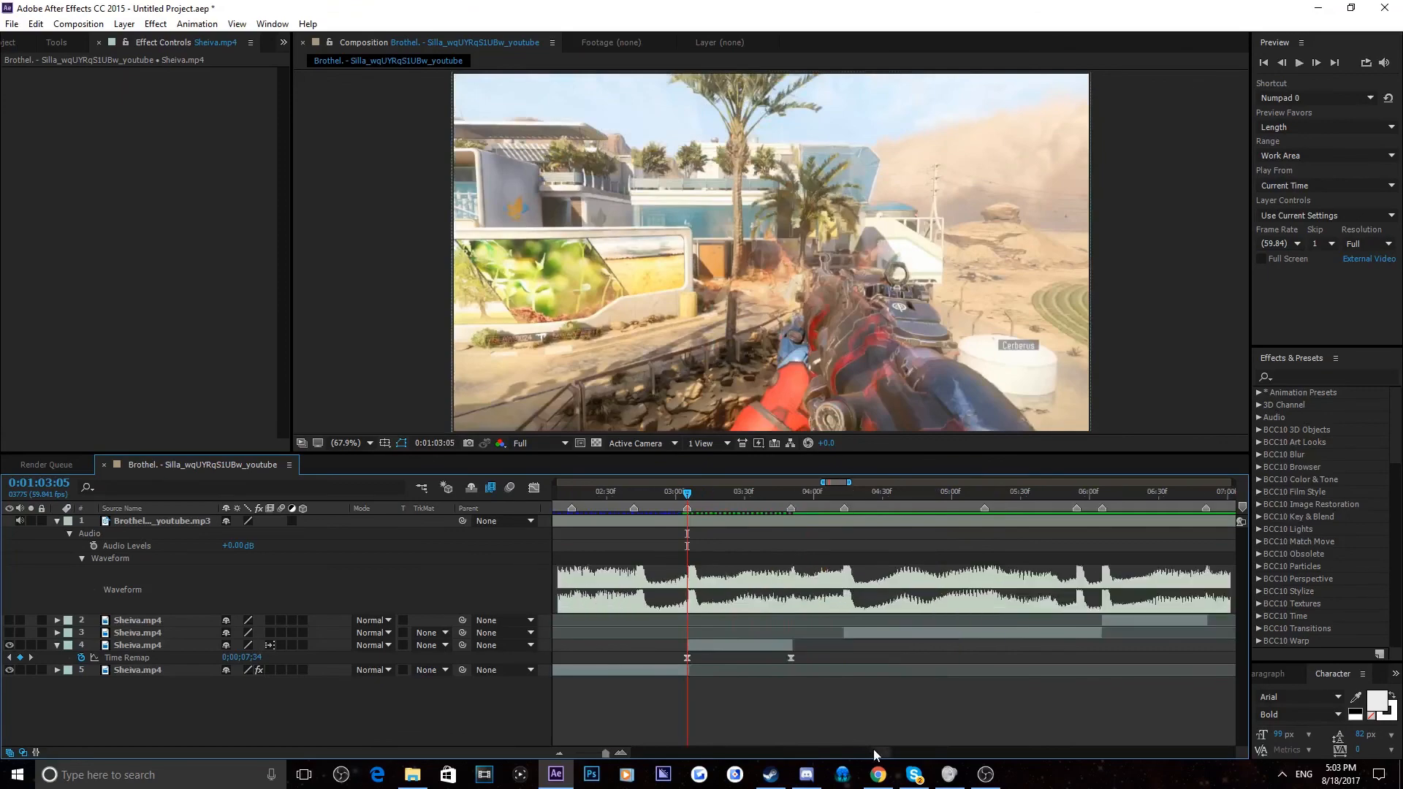
pyautogui.hscroll(-5, 871, 748)
pyautogui.rightClick(766, 507)
pyautogui.click(818, 554)
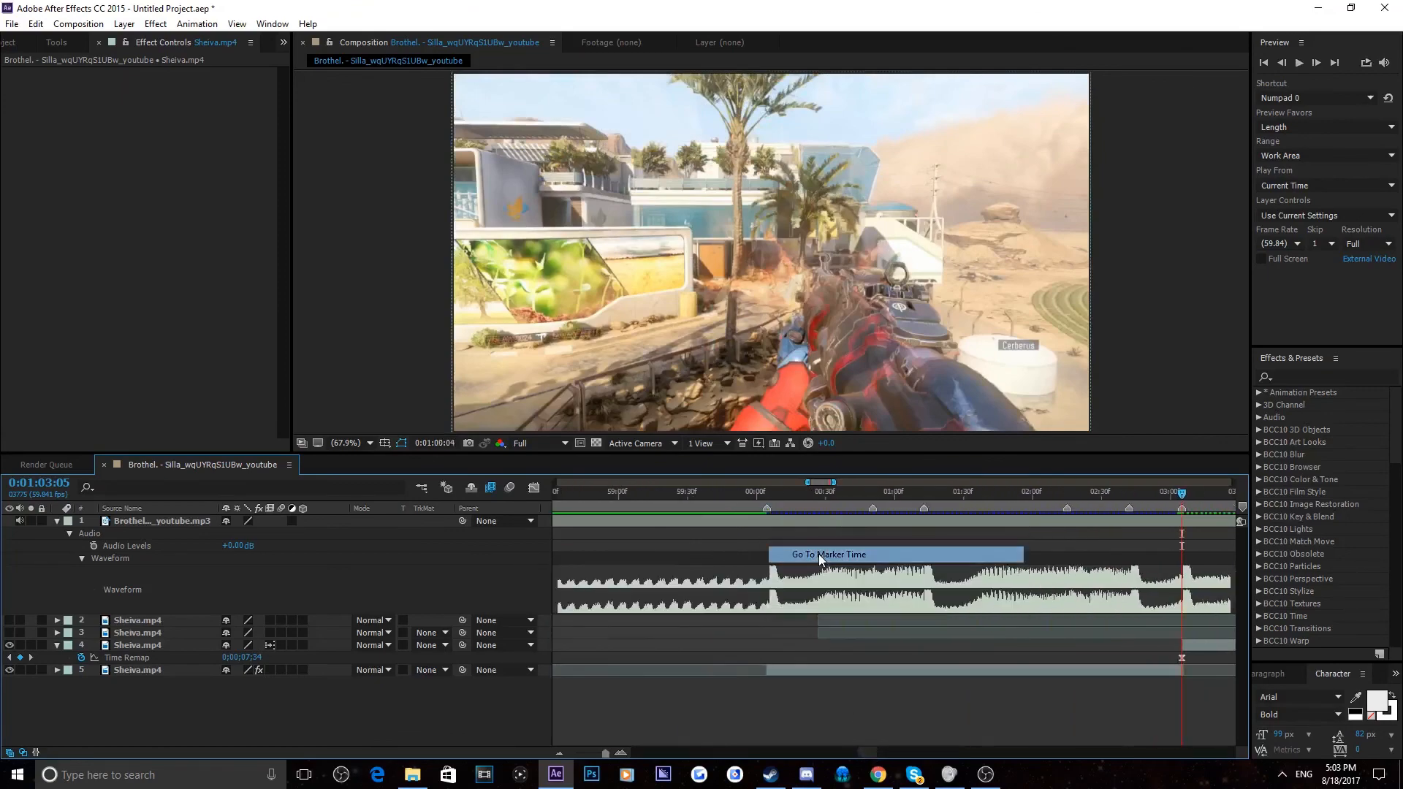
pyautogui.press('space')
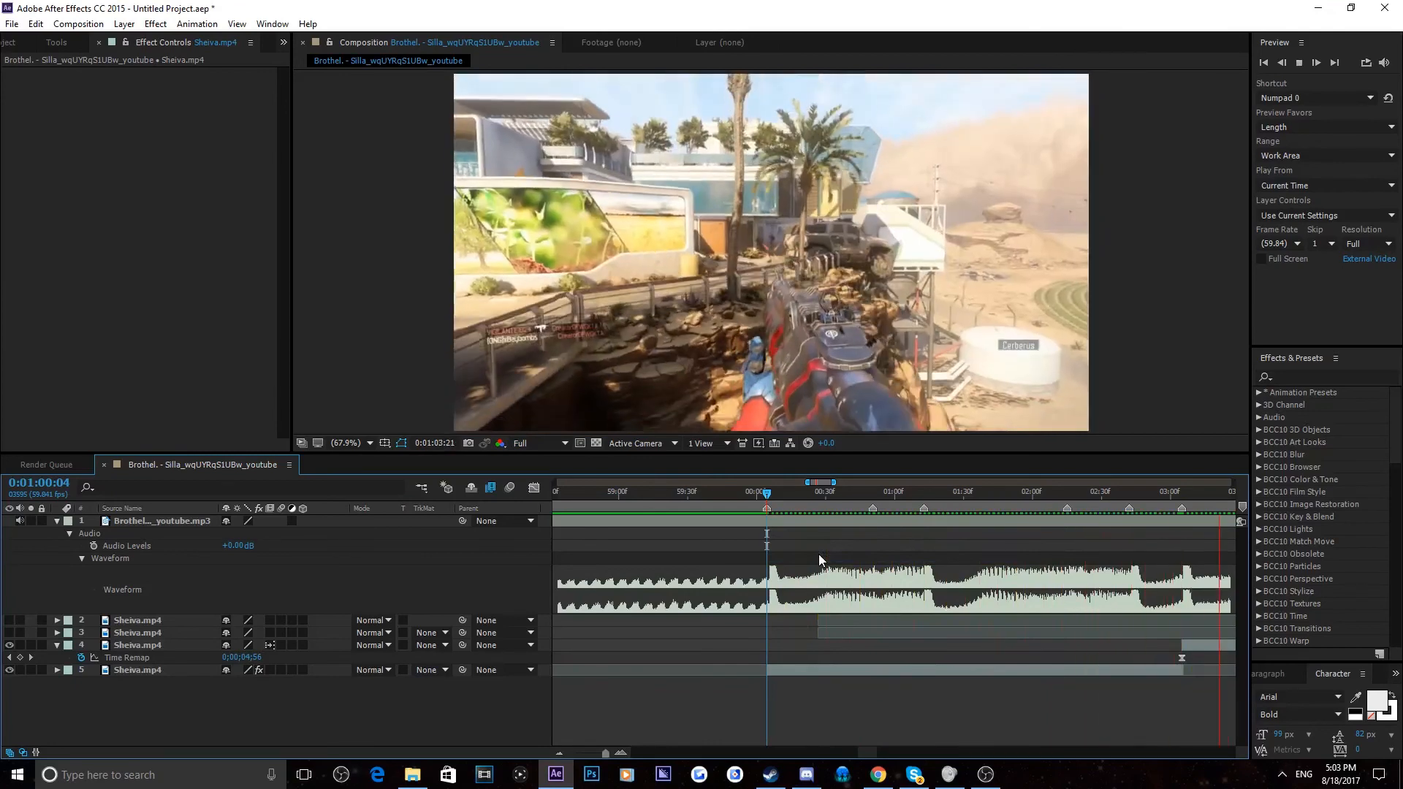
pyautogui.press('space')
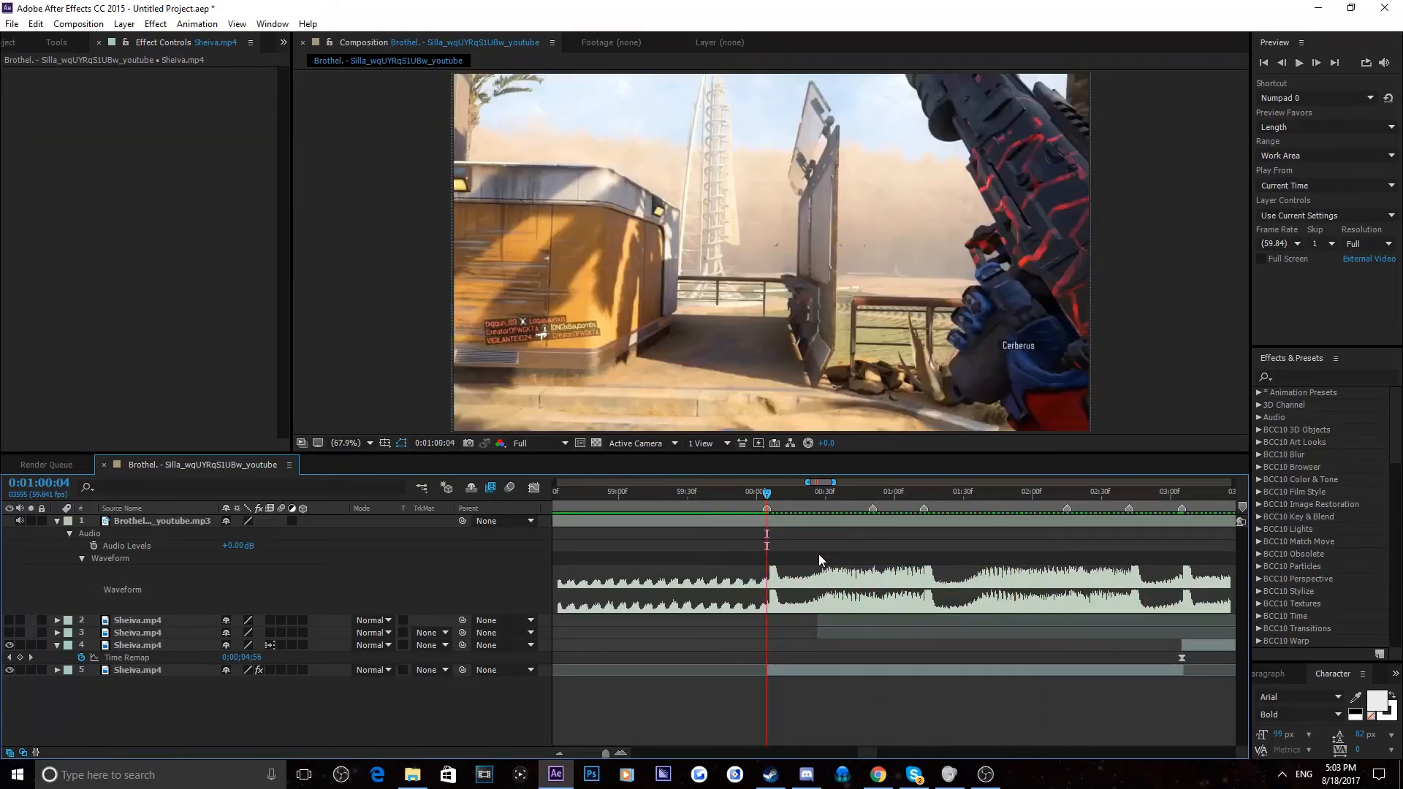
pyautogui.press('space')
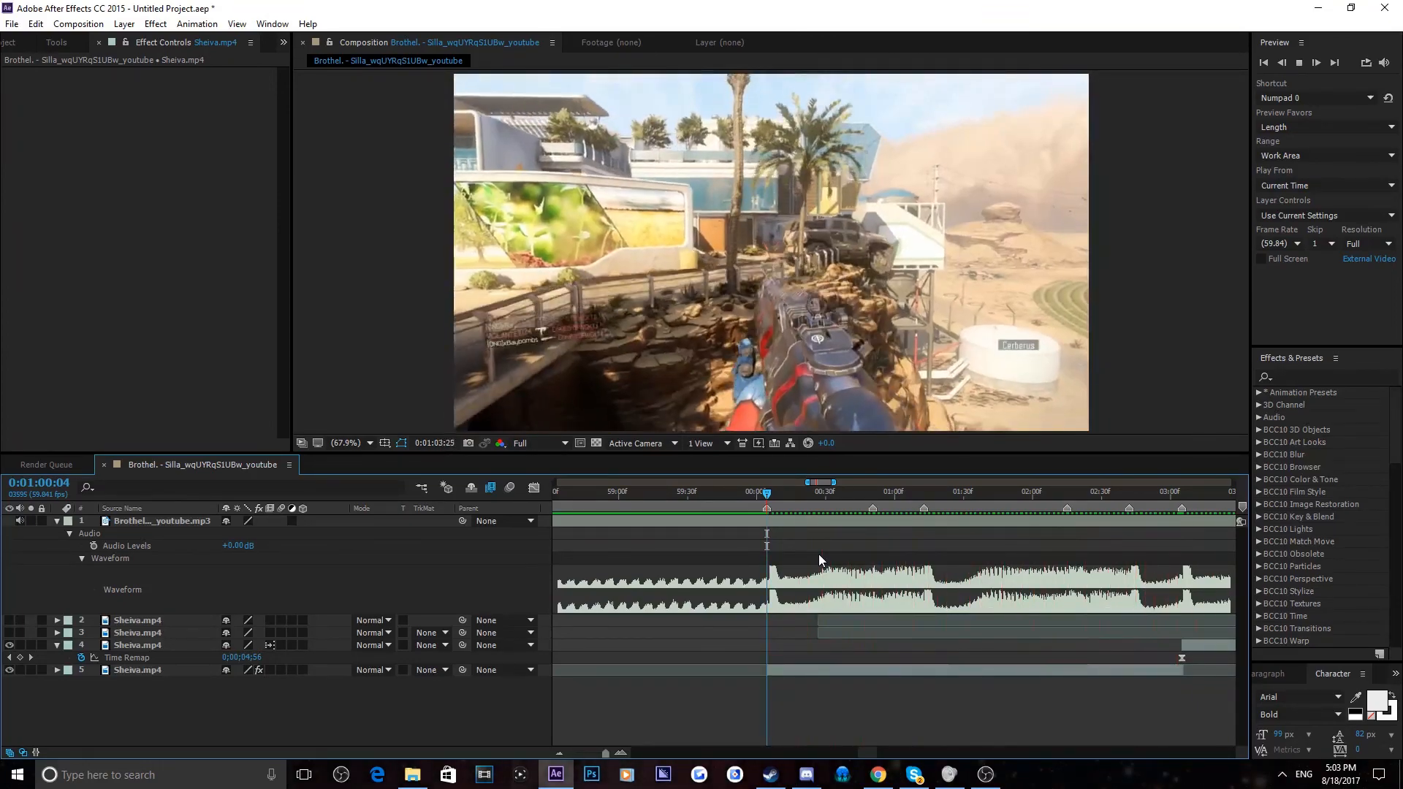
pyautogui.press('space')
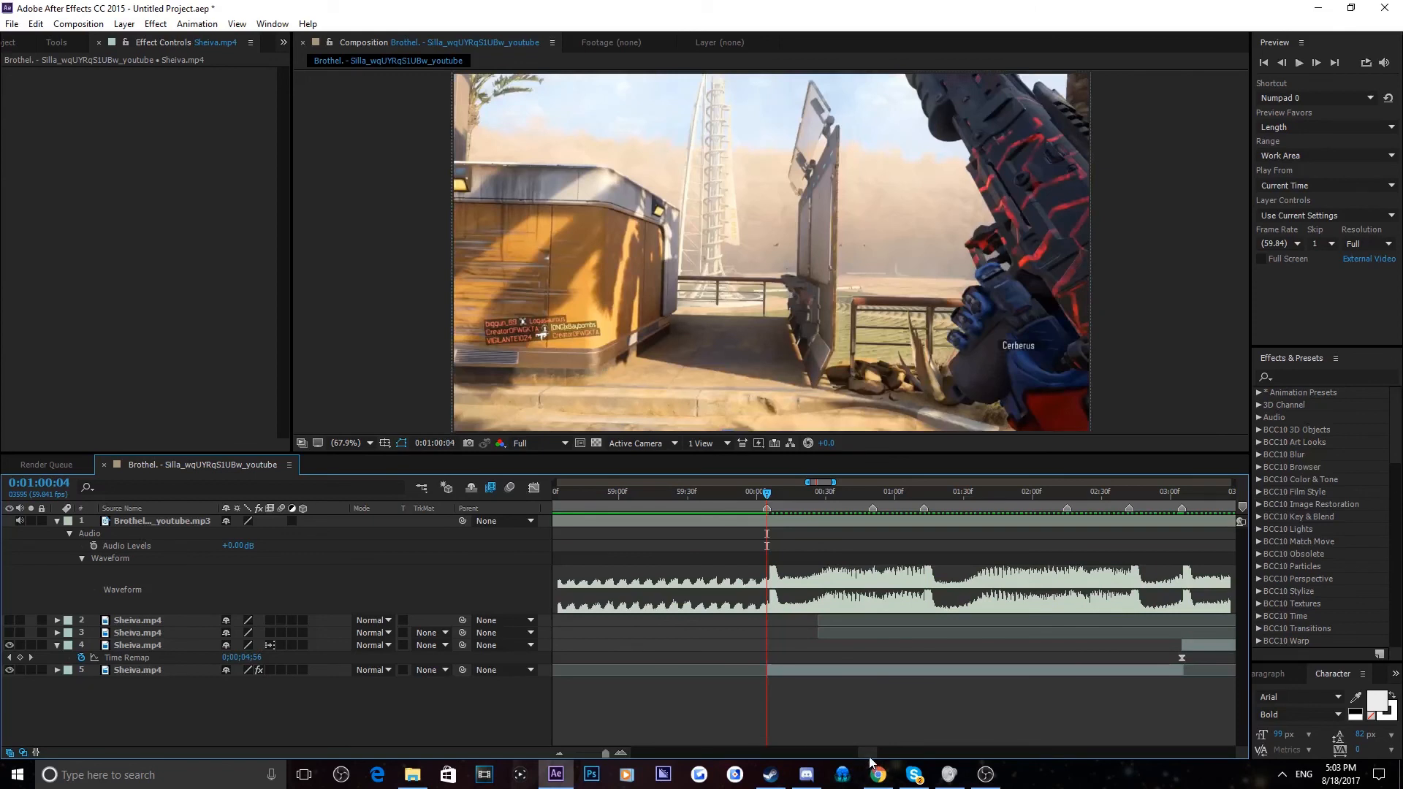
# Readjust the graph handles of layer 4's Time Remap keyframes at 0:01:03:05 and 0:01:03:50 and preview the result
pyautogui.moveTo(870, 756); pyautogui.dragTo(877, 757)
pyautogui.click(187, 660)
pyautogui.click(534, 488)
pyautogui.click(948, 567)
pyautogui.moveTo(952, 557); pyautogui.dragTo(952, 551)
pyautogui.moveTo(1050, 573); pyautogui.dragTo(1057, 570)
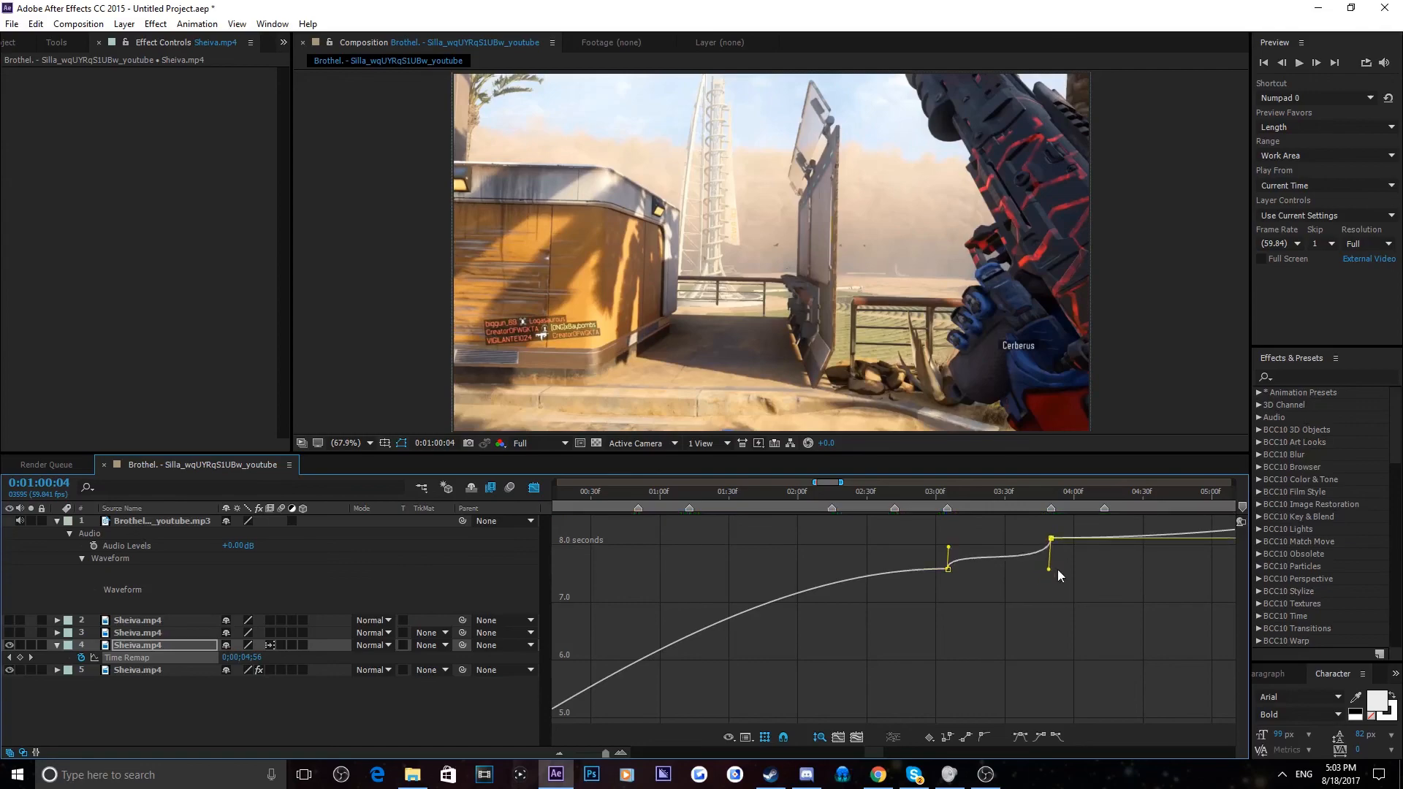
pyautogui.click(1086, 575)
pyautogui.press('space')
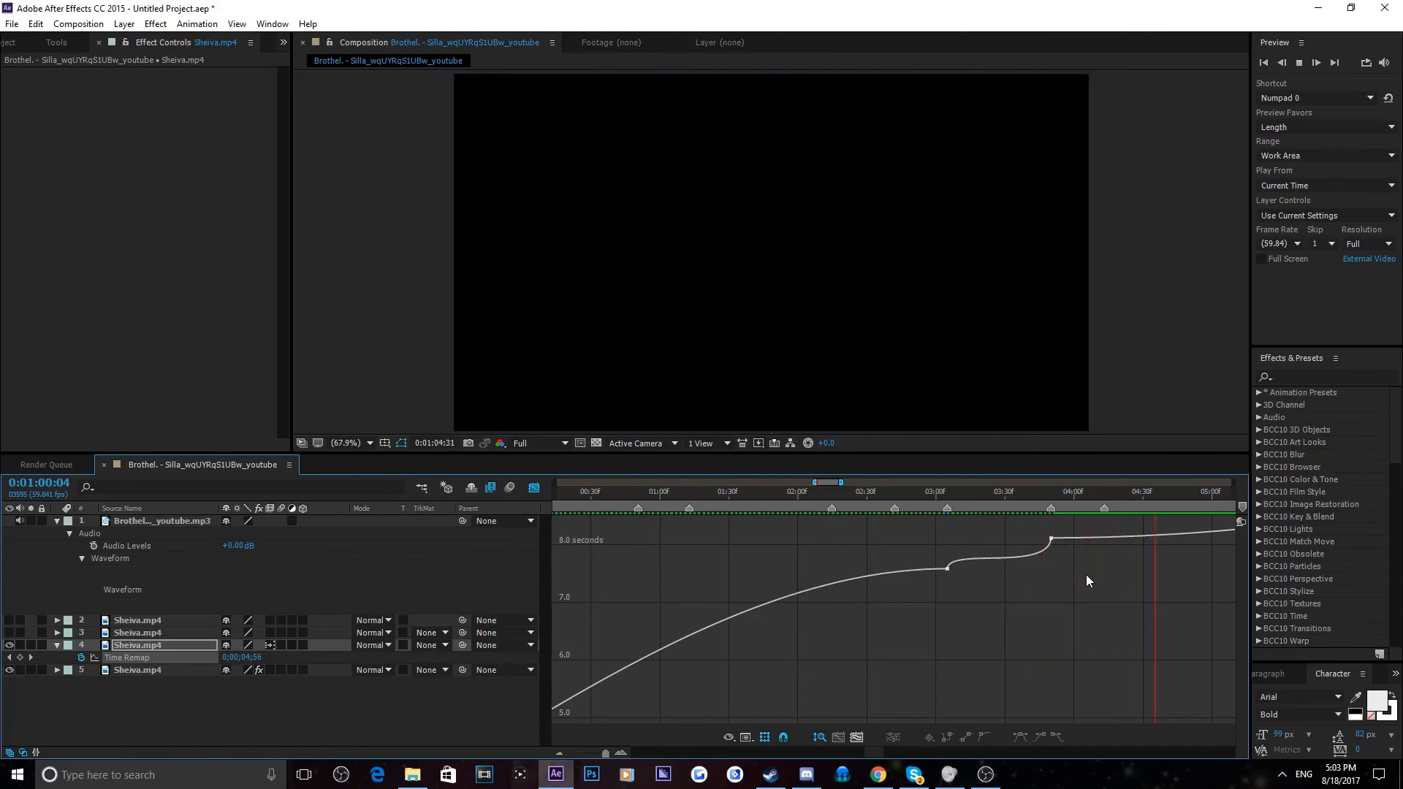
pyautogui.moveTo(942, 570)
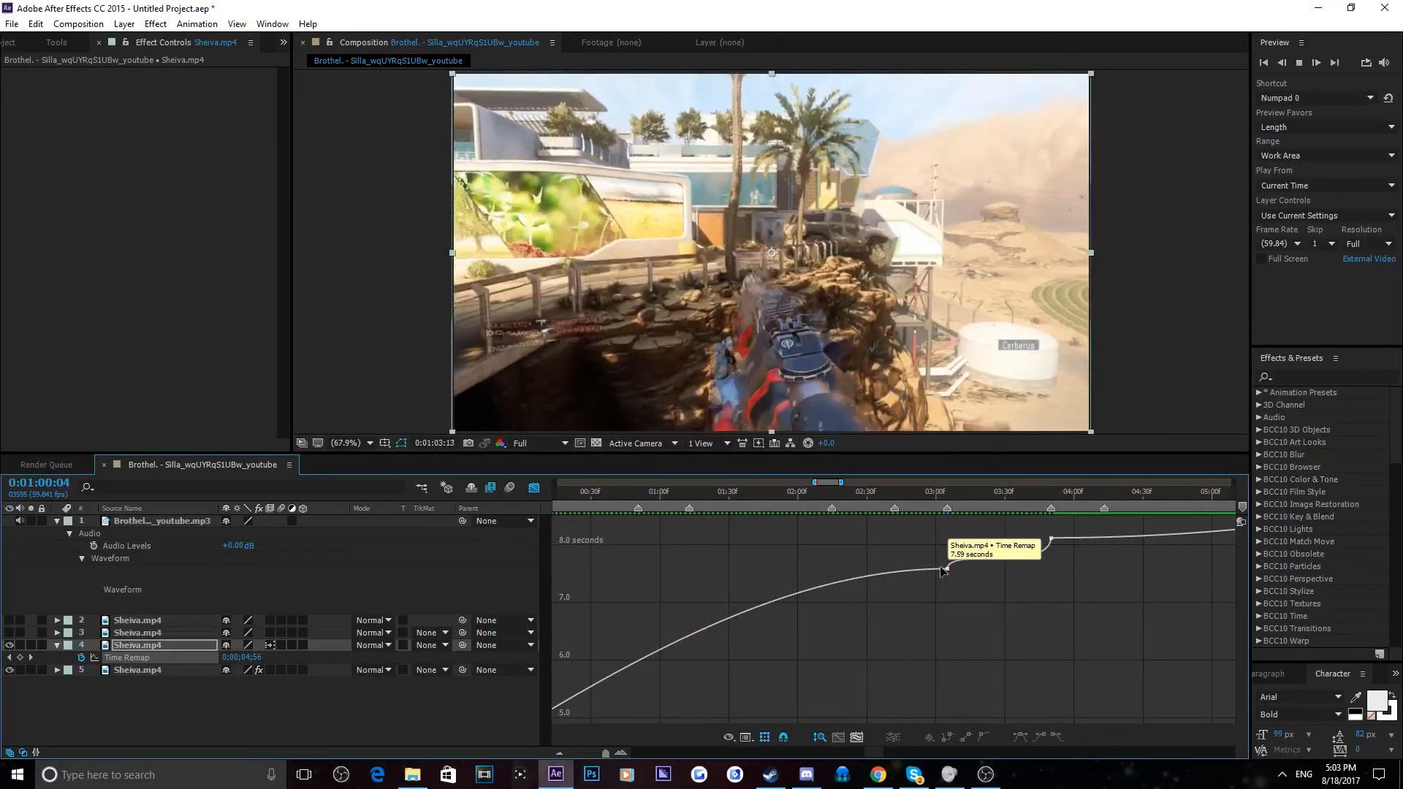
pyautogui.press('space')
# Close the Graph Editor and collapse layer 4's properties
pyautogui.click(534, 486)
pyautogui.moveTo(859, 750); pyautogui.dragTo(880, 748)
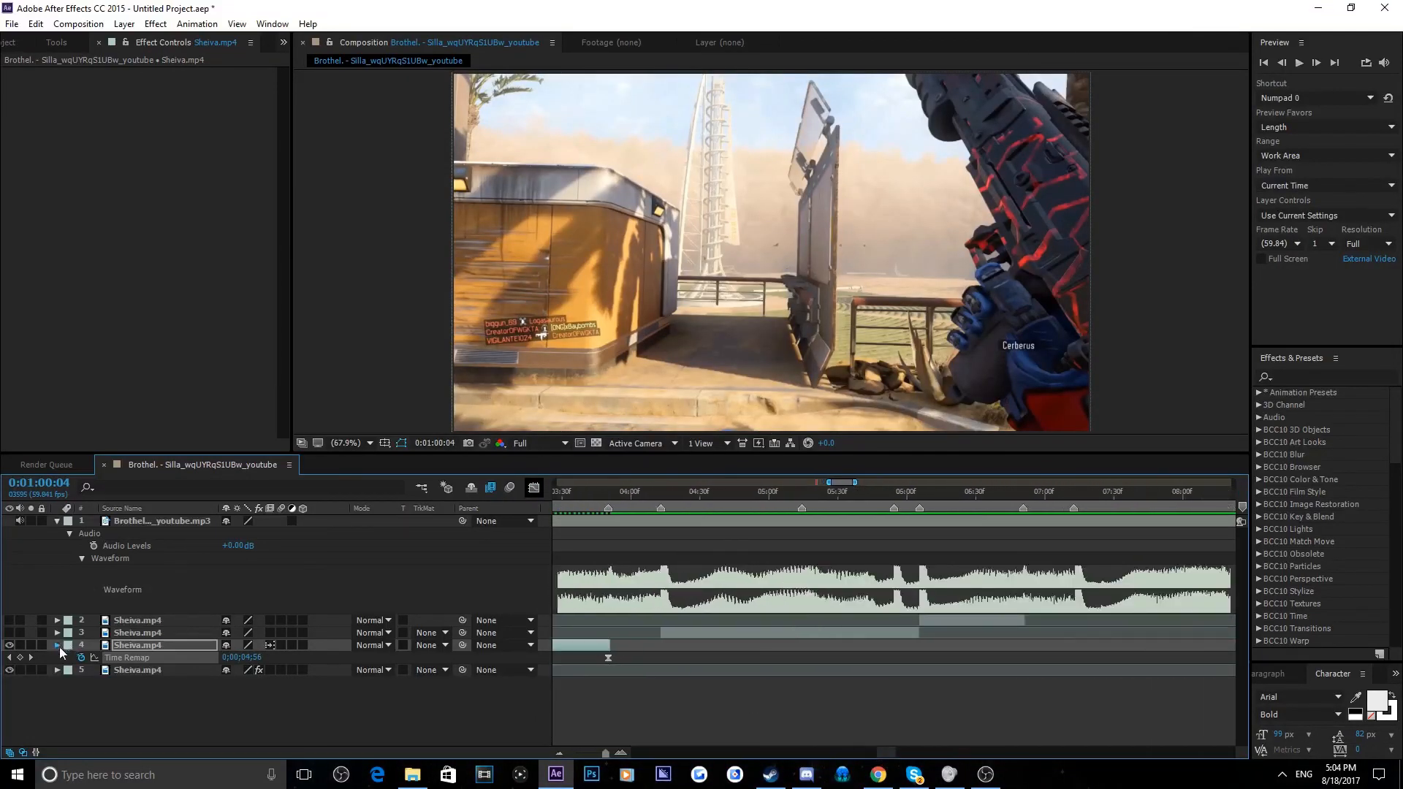
pyautogui.click(58, 646)
pyautogui.click(768, 677)
# Make layer 3 visible and scrub through its segment to the beat marker at 0:01:06:05
pyautogui.click(693, 494)
pyautogui.moveTo(695, 494); pyautogui.dragTo(783, 494)
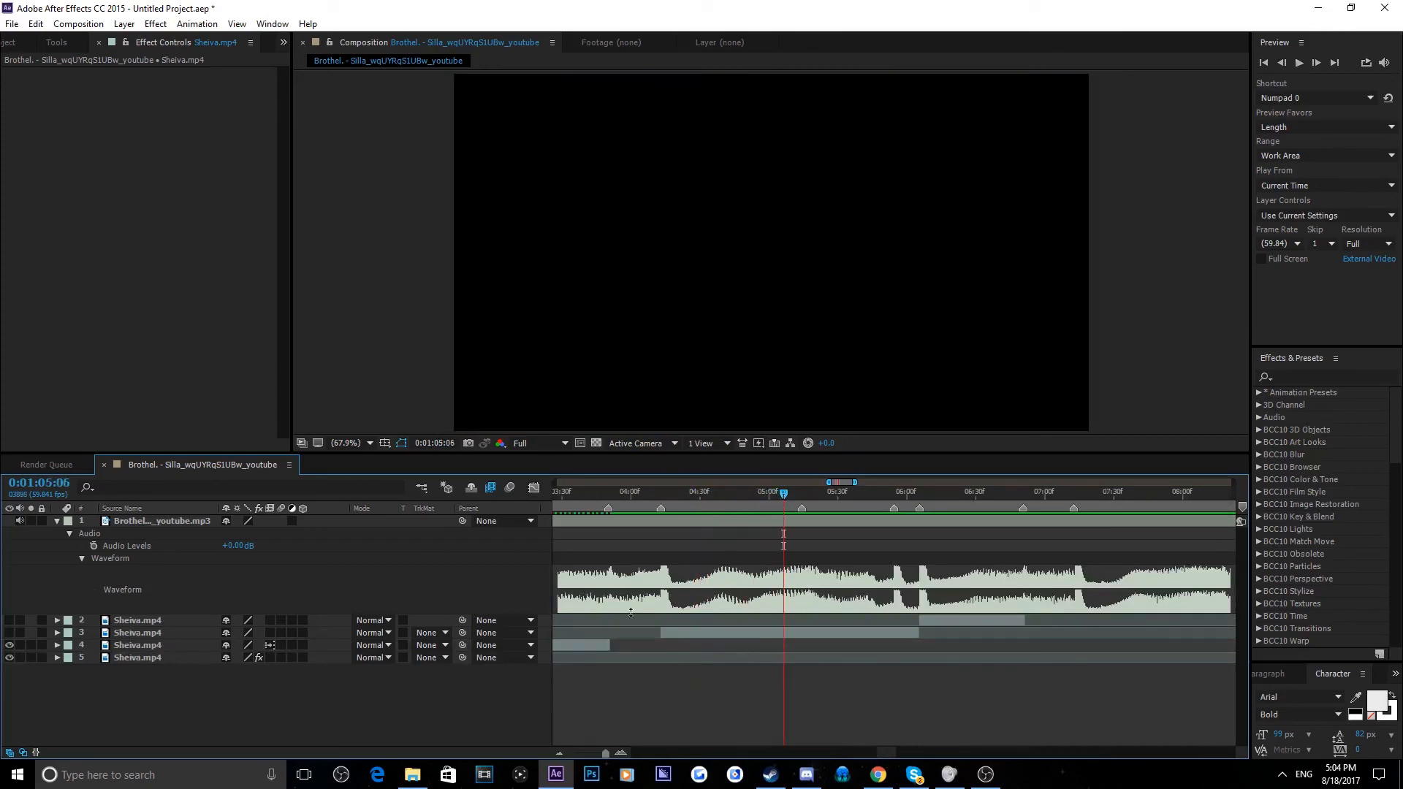
pyautogui.click(730, 633)
pyautogui.click(9, 633)
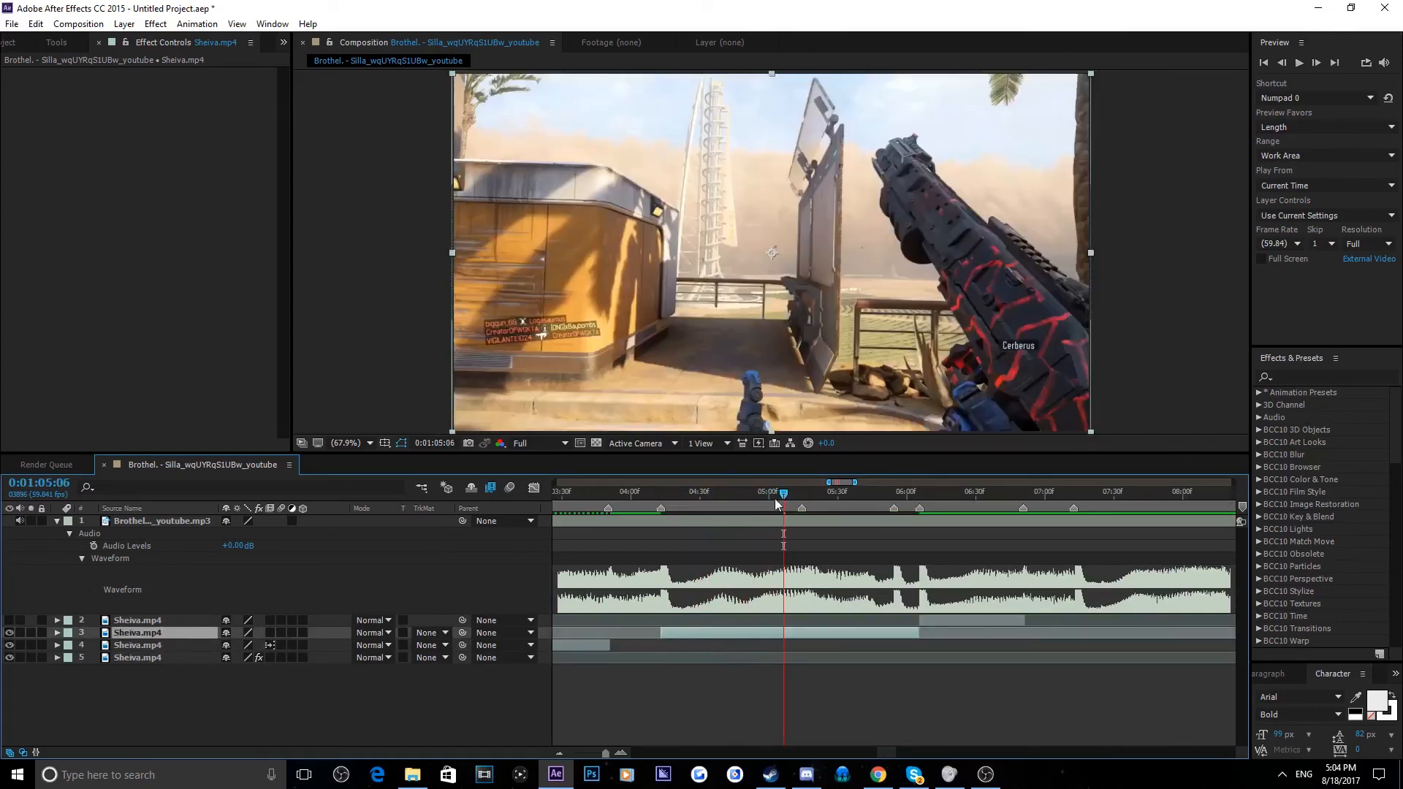
pyautogui.moveTo(760, 494); pyautogui.dragTo(921, 492)
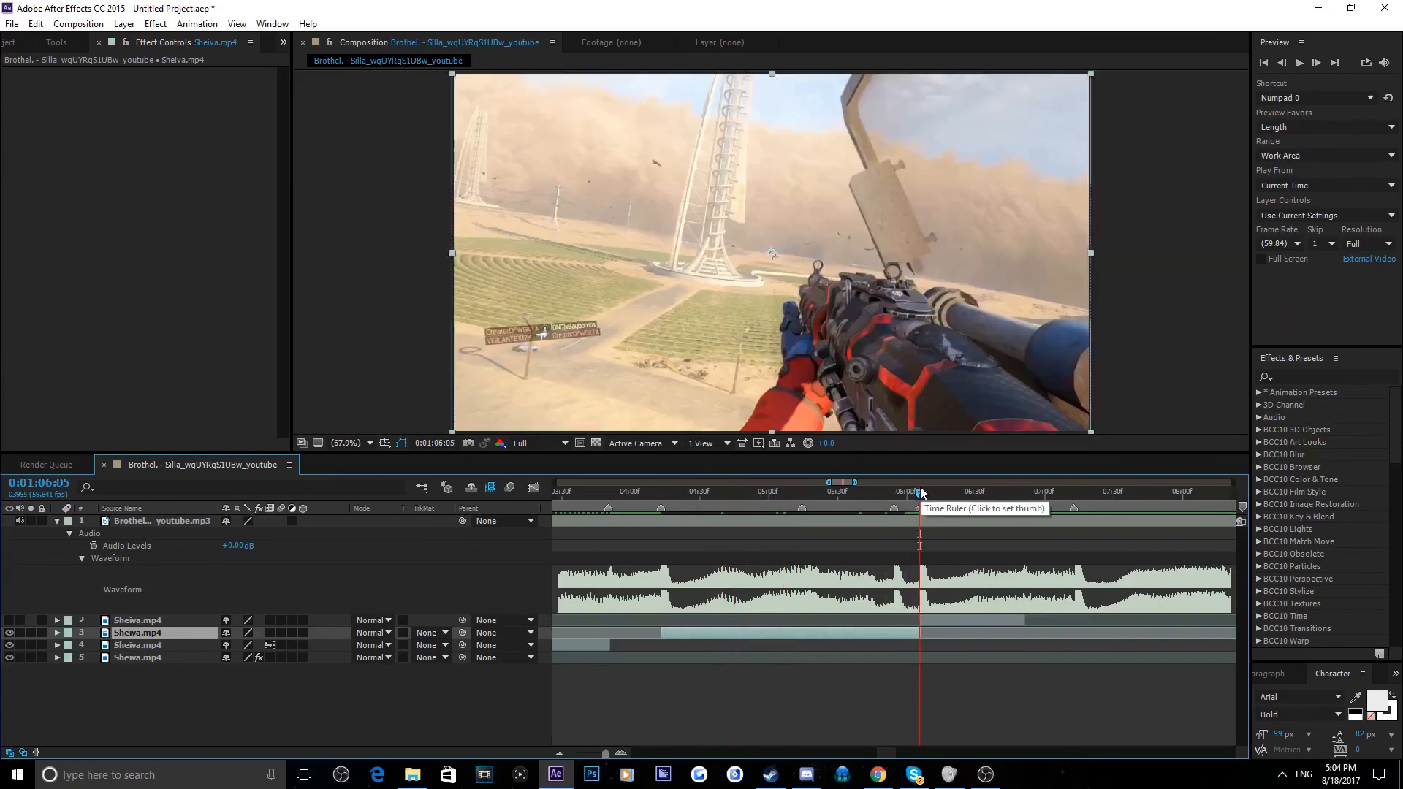
pyautogui.click(918, 686)
# Slip the footage inside the layer 3 segment so the final killcam shot falls at 0:01:06:05
pyautogui.scroll(-4, 926, 653)
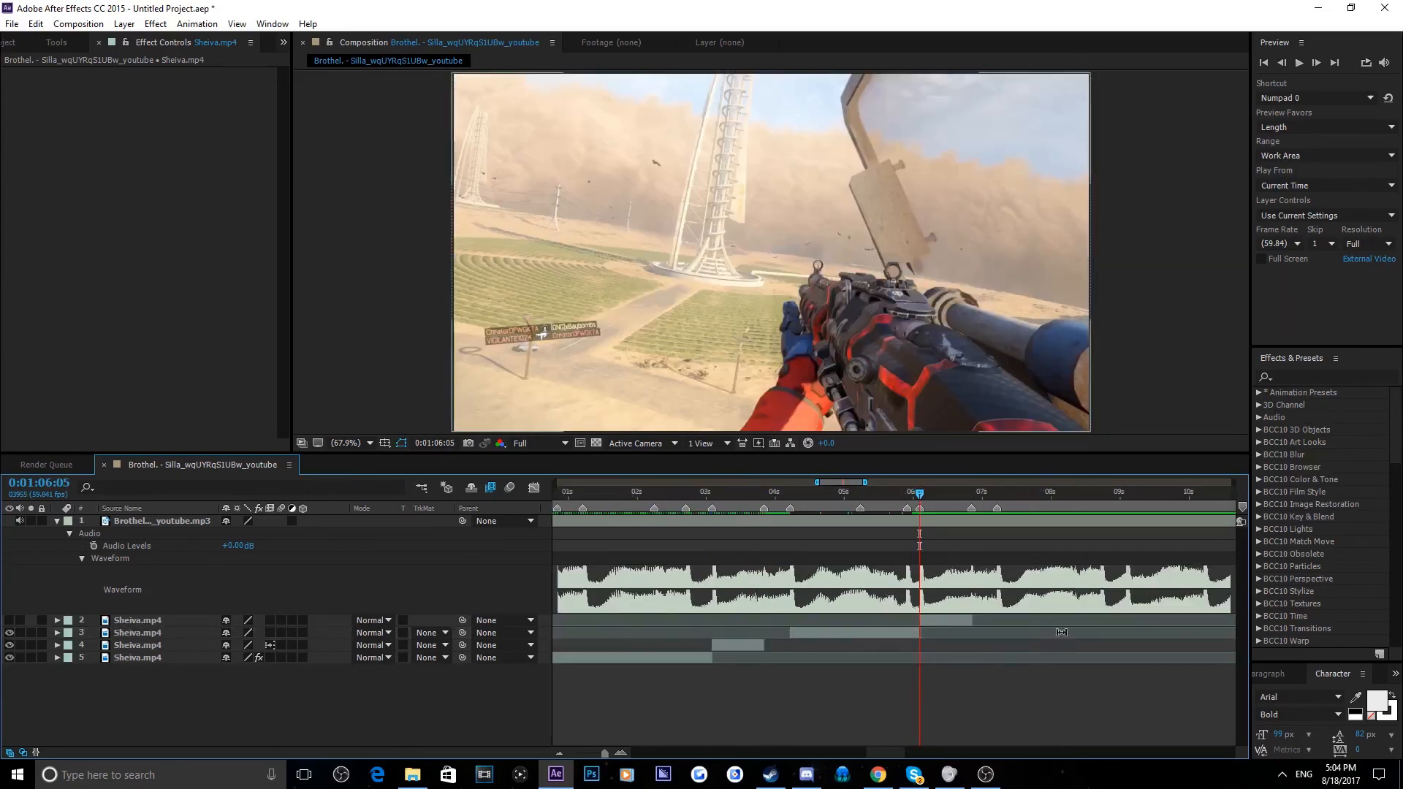
pyautogui.click(910, 633)
pyautogui.moveTo(1185, 633); pyautogui.dragTo(859, 625)
pyautogui.scroll(-2, 1160, 638)
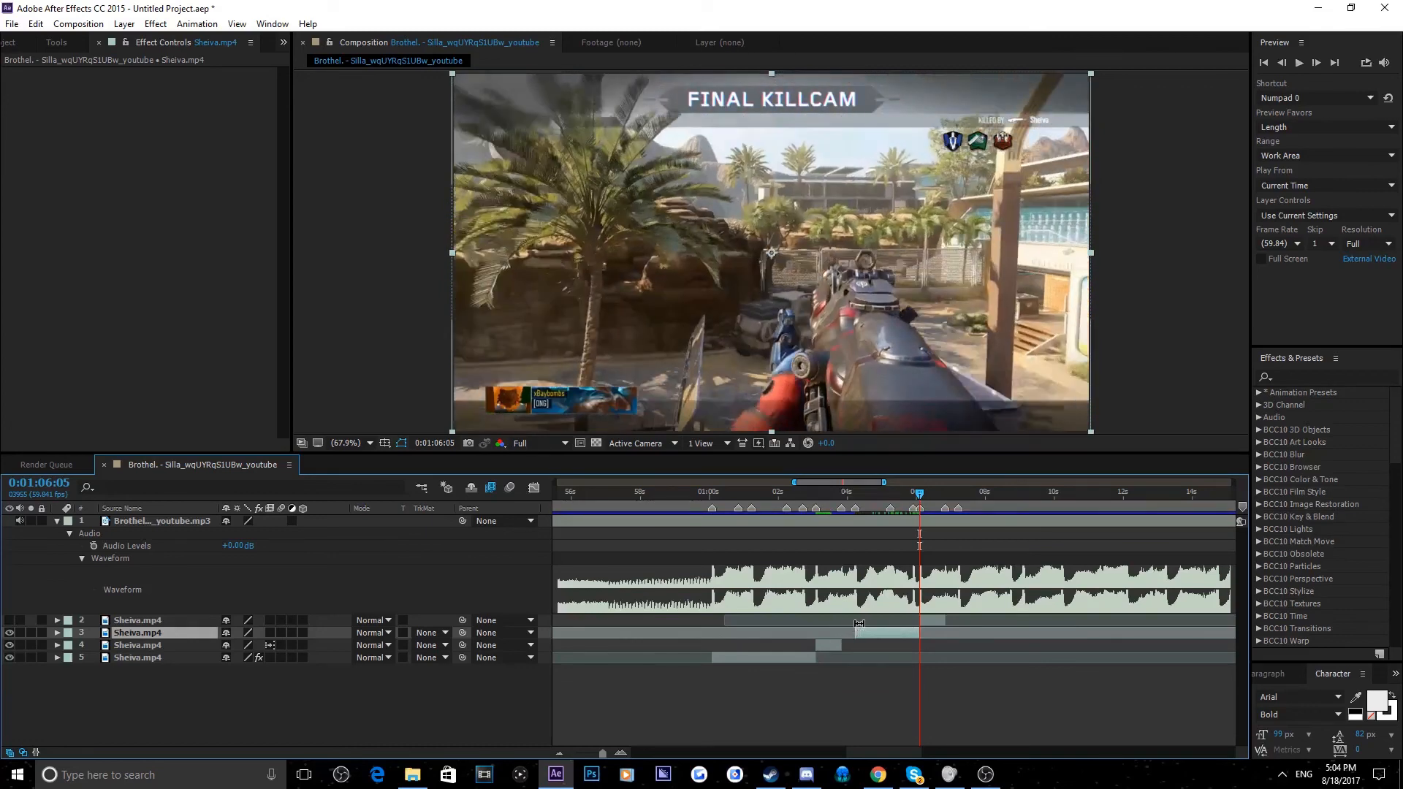
pyautogui.press('=')
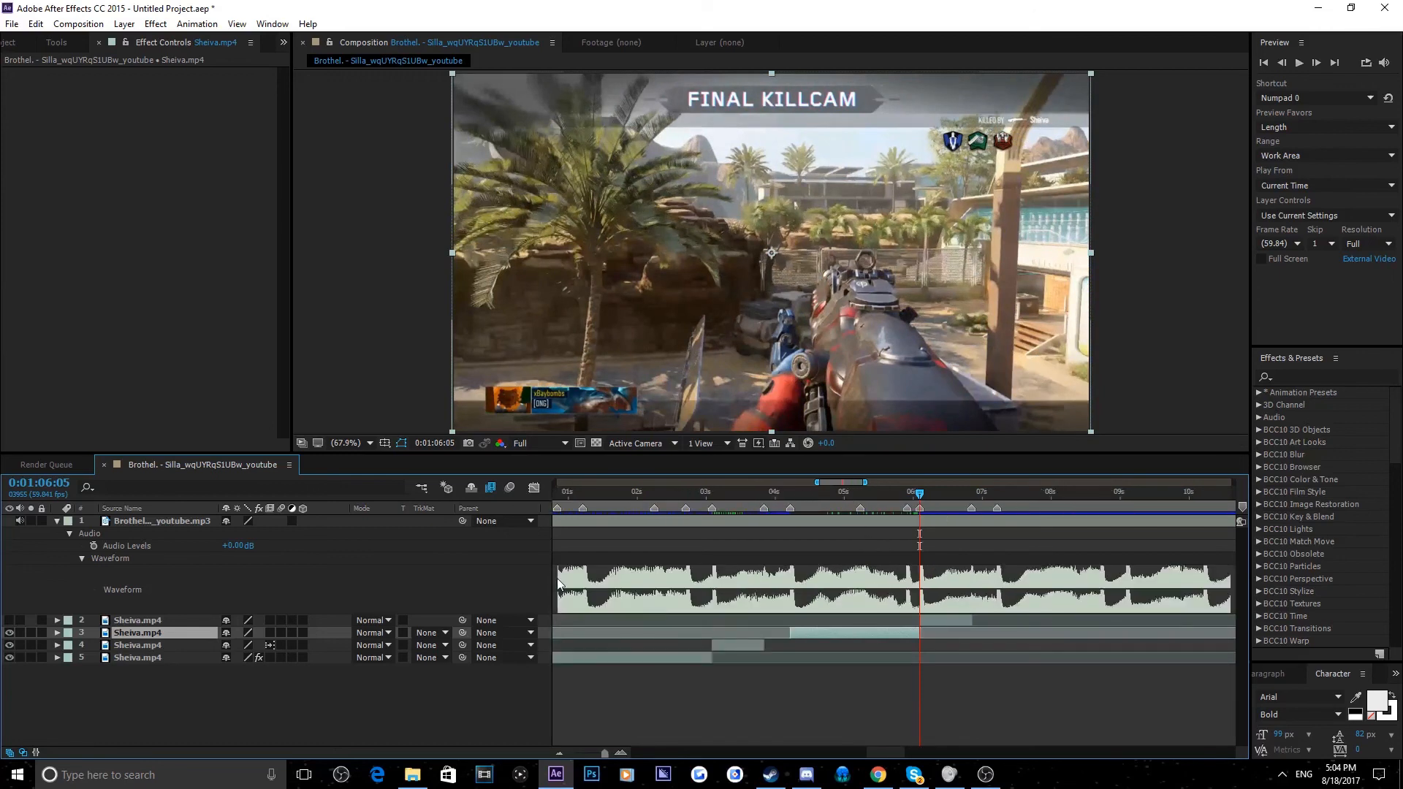
# Enable Time Remapping on layer 3 and add a keyframe at 0:01:06:05
pyautogui.hotkey('ctrl', 'alt', 't')
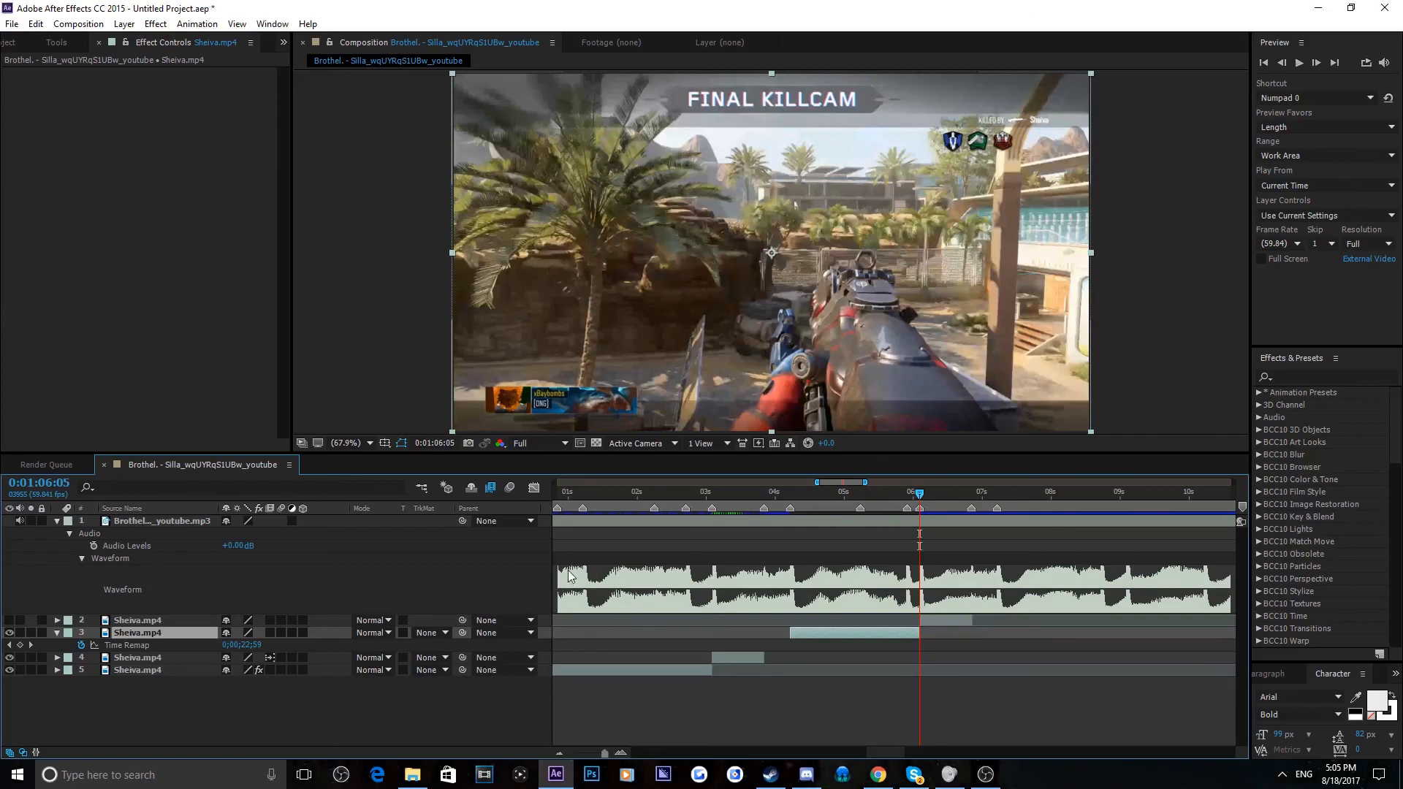
pyautogui.click(20, 645)
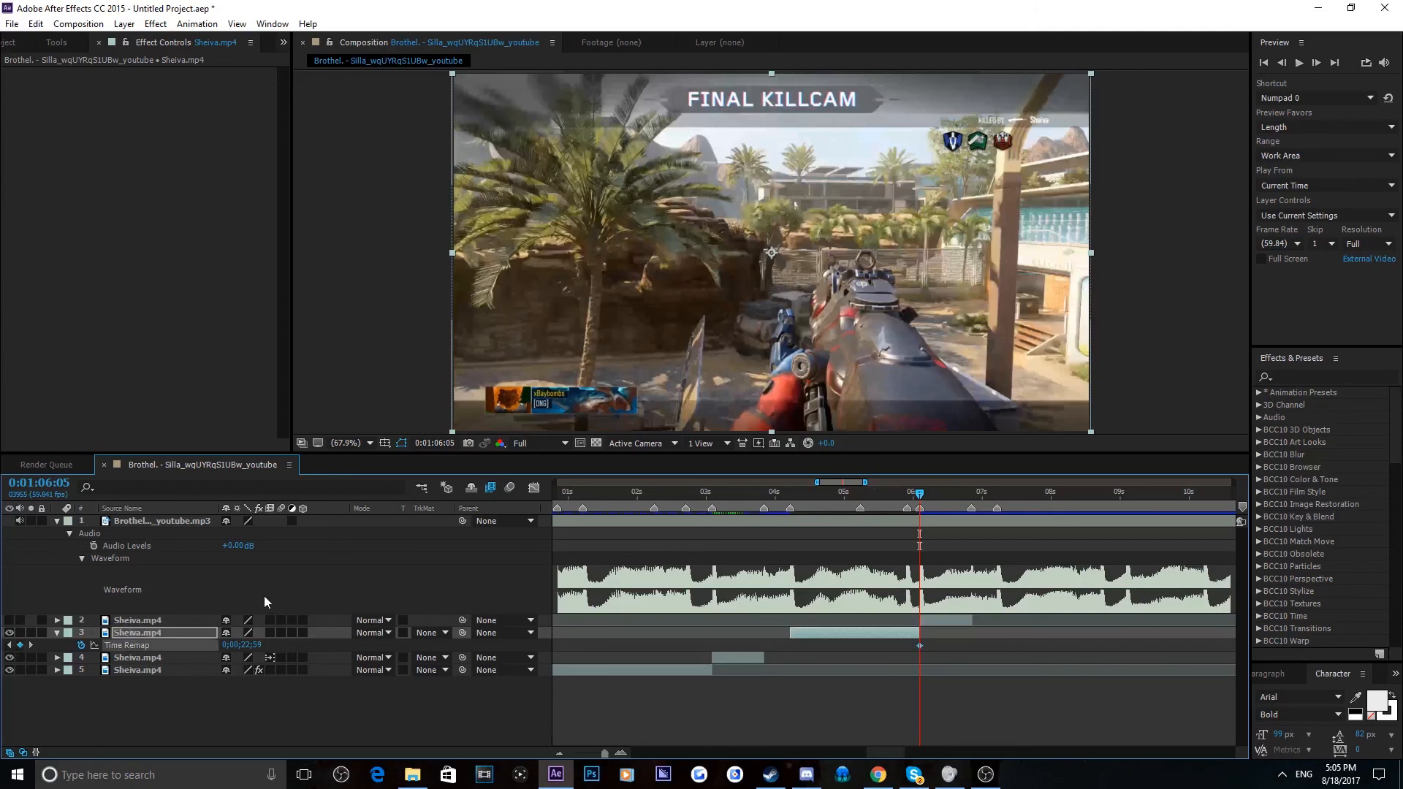
pyautogui.click(920, 705)
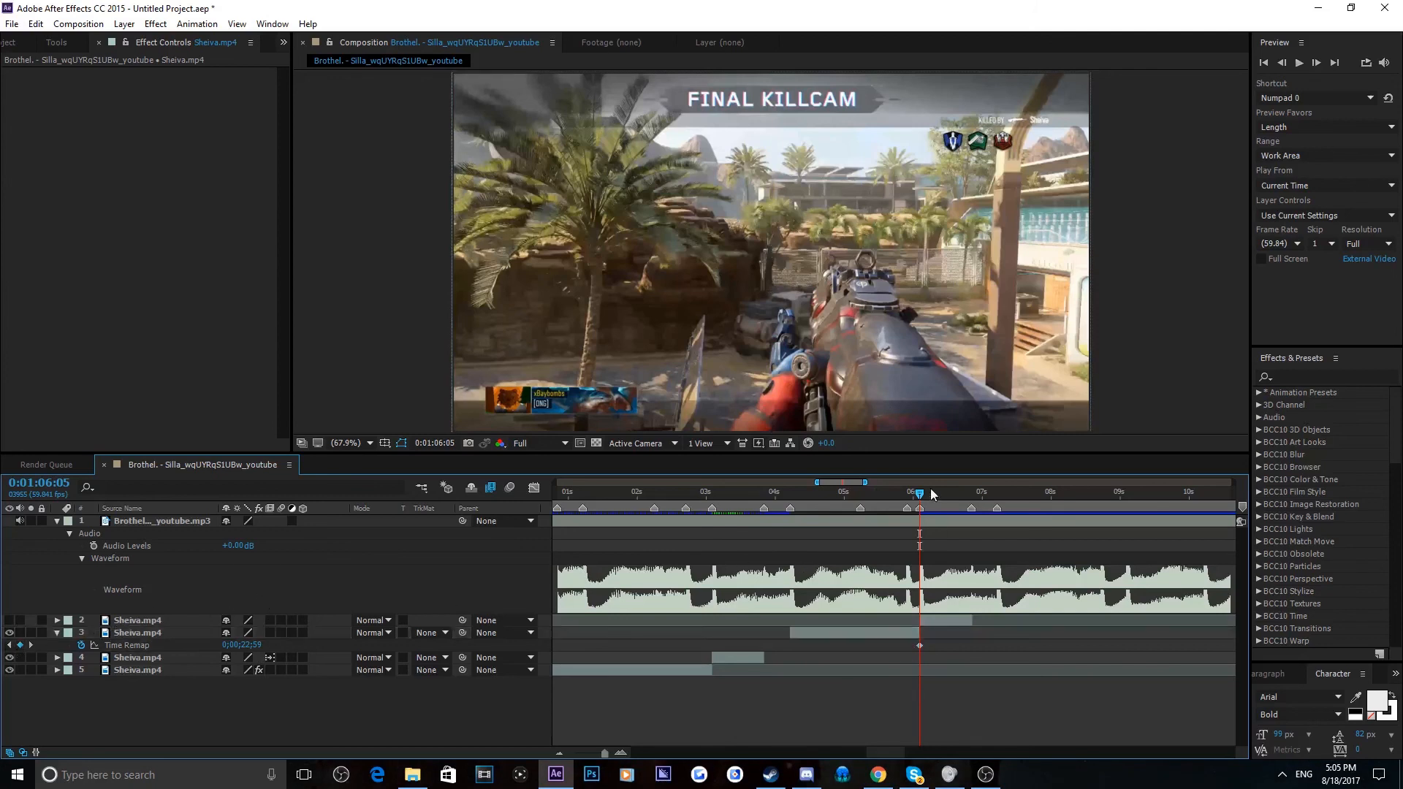
# Go to the beat marker at 0:01:05:54 and set layer 3's Time Remap to 0:00:22:33
pyautogui.rightClick(911, 510)
pyautogui.click(950, 553)
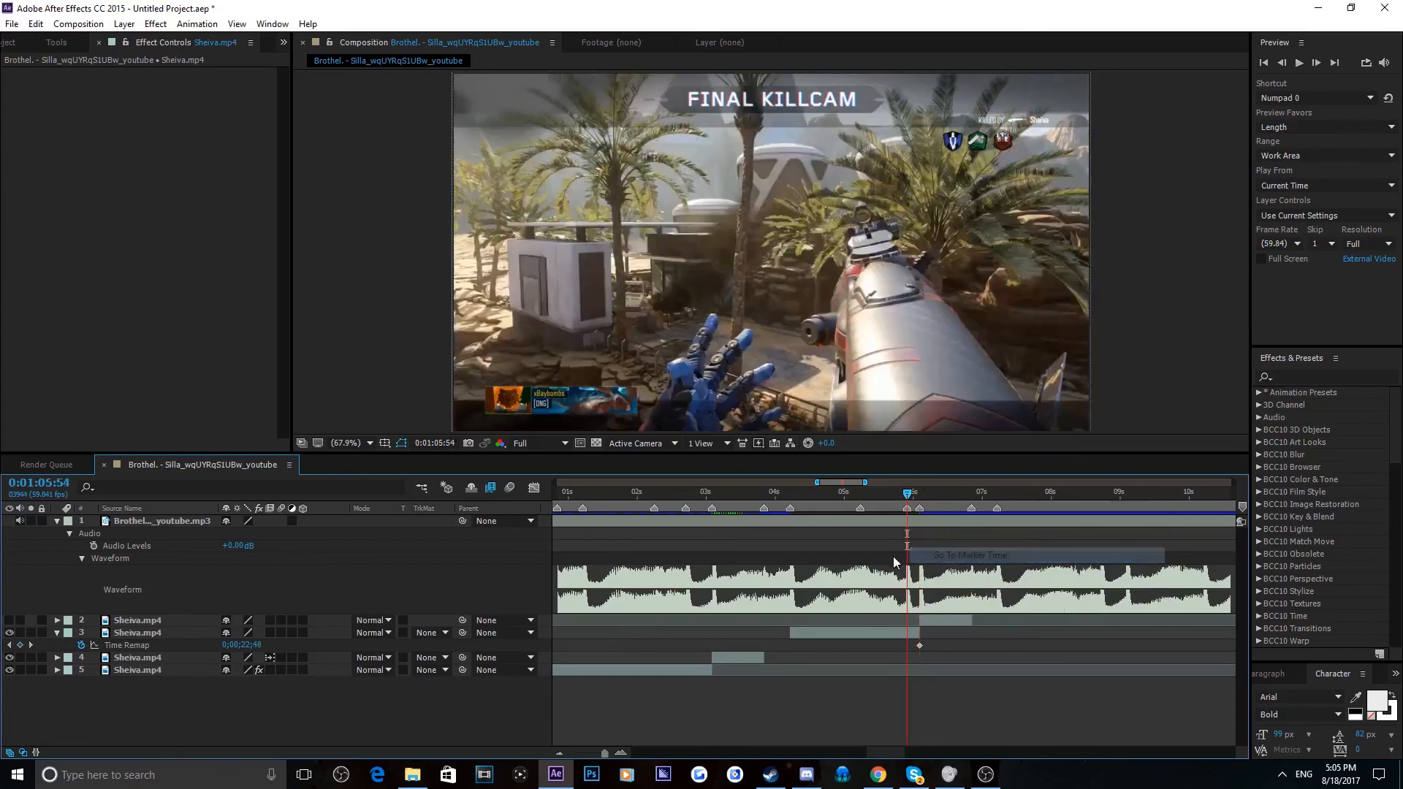
pyautogui.moveTo(257, 644); pyautogui.dragTo(229, 644)
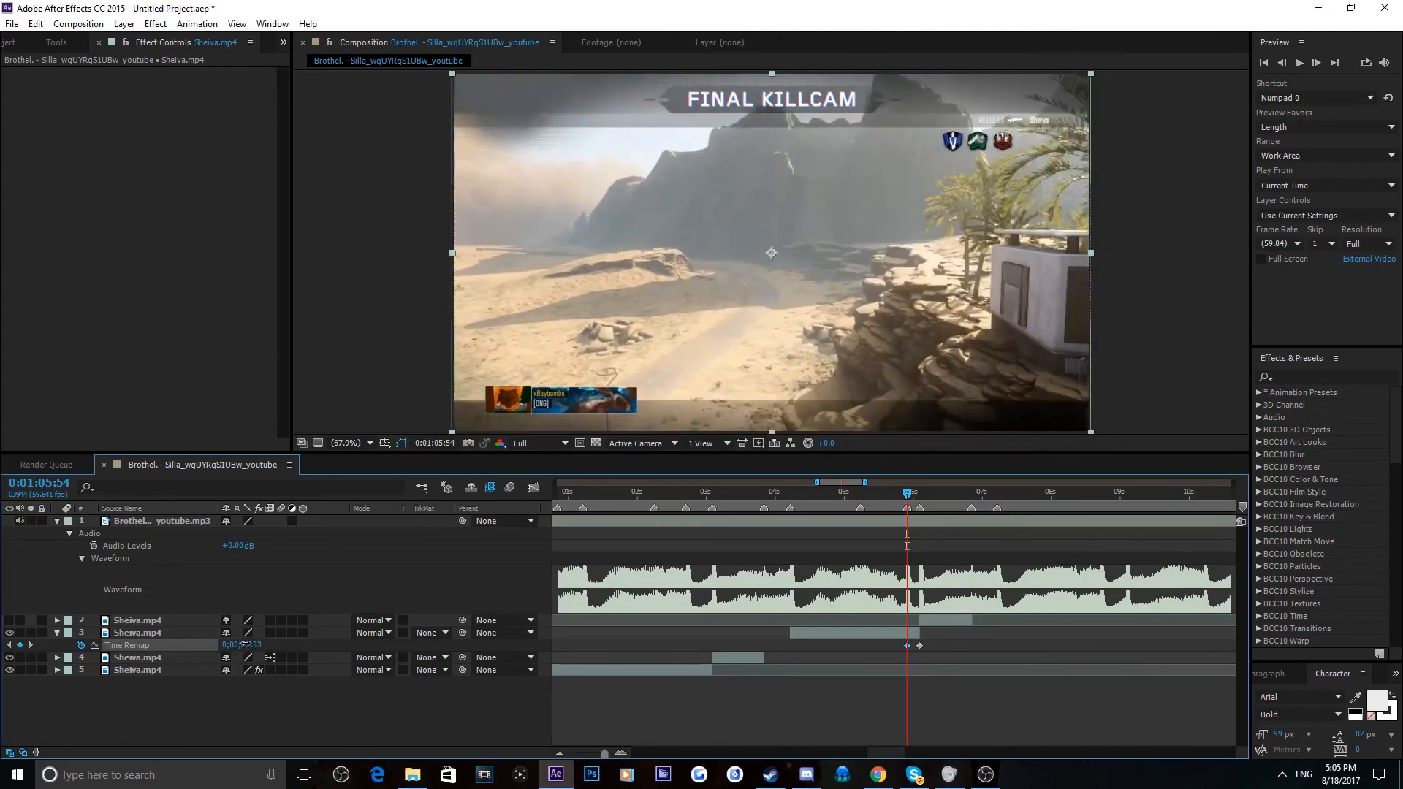
pyautogui.moveTo(247, 644); pyautogui.dragTo(244, 645)
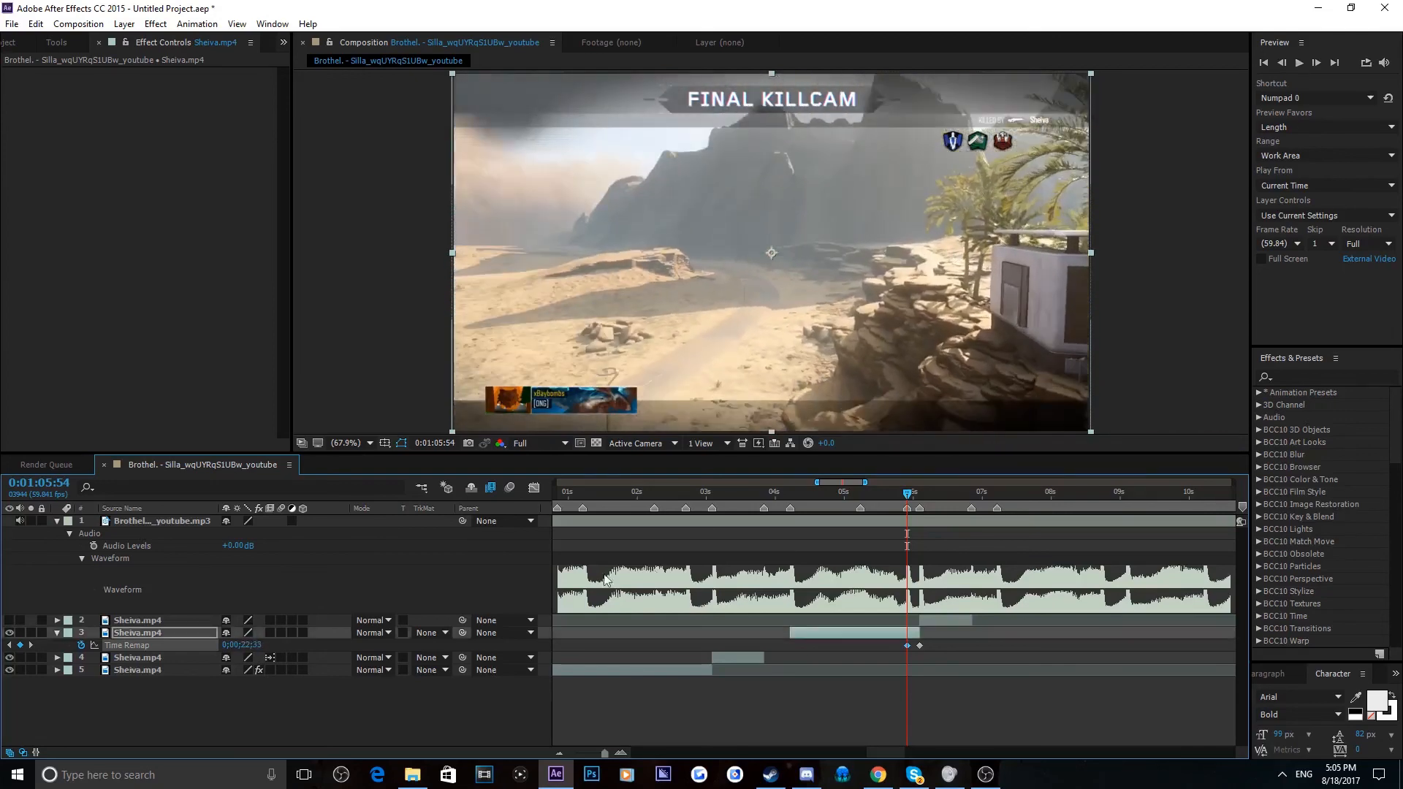
# Set layer 3's Time Remap to 0:00:21:32 at the 0:01:05:14 beat marker, scrub the segment, and return to its start at 0:01:04:14
pyautogui.moveTo(870, 497); pyautogui.dragTo(860, 496)
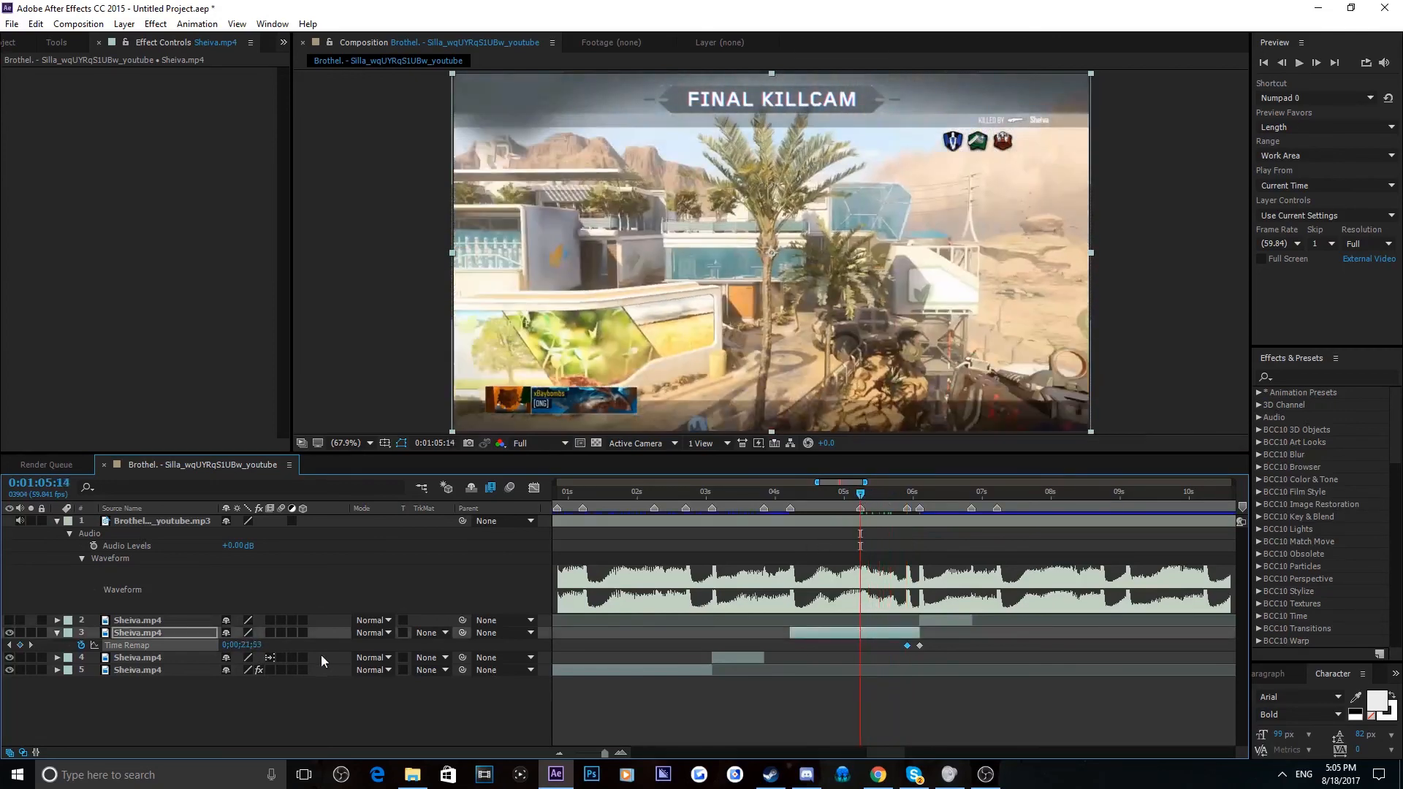
pyautogui.moveTo(249, 646); pyautogui.dragTo(224, 635)
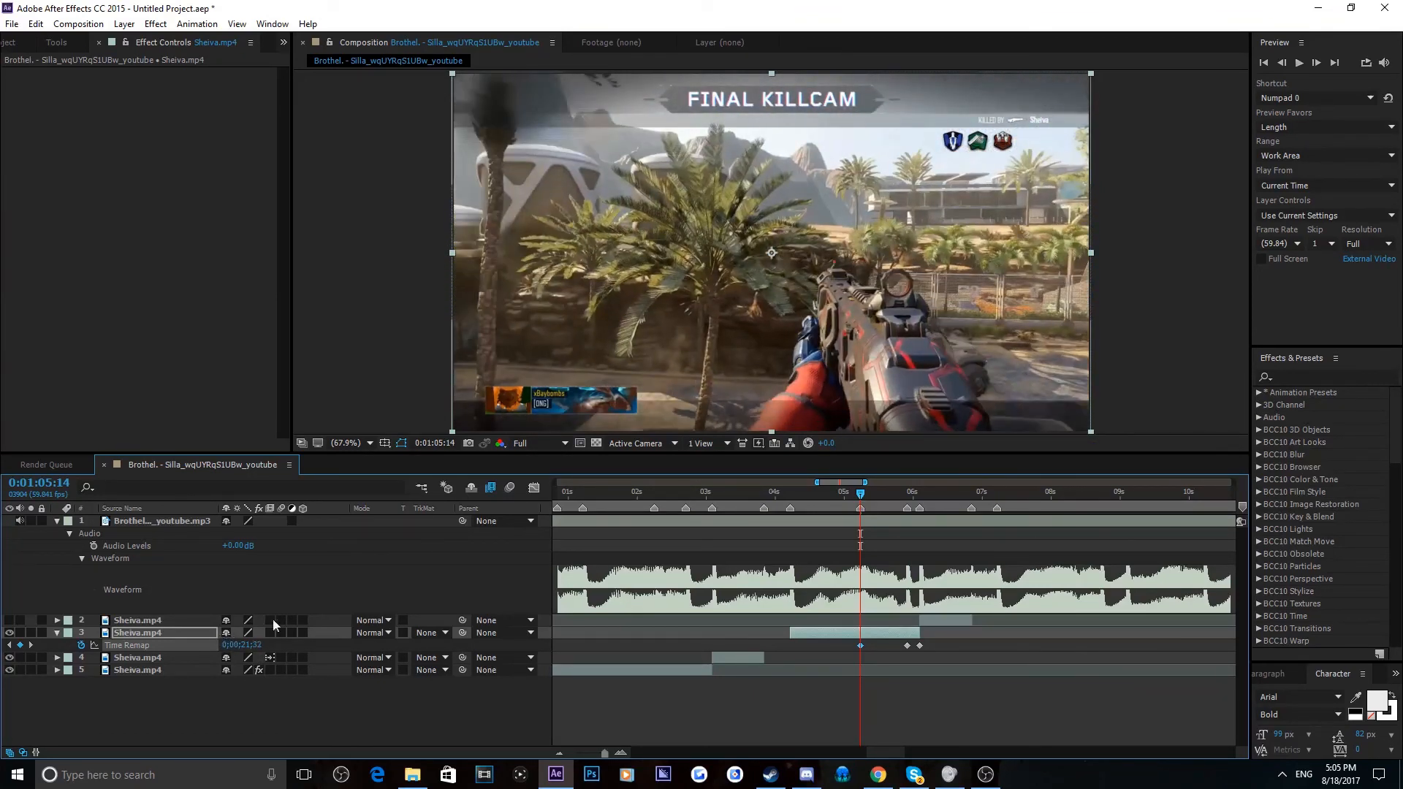
pyautogui.moveTo(861, 497); pyautogui.dragTo(892, 493)
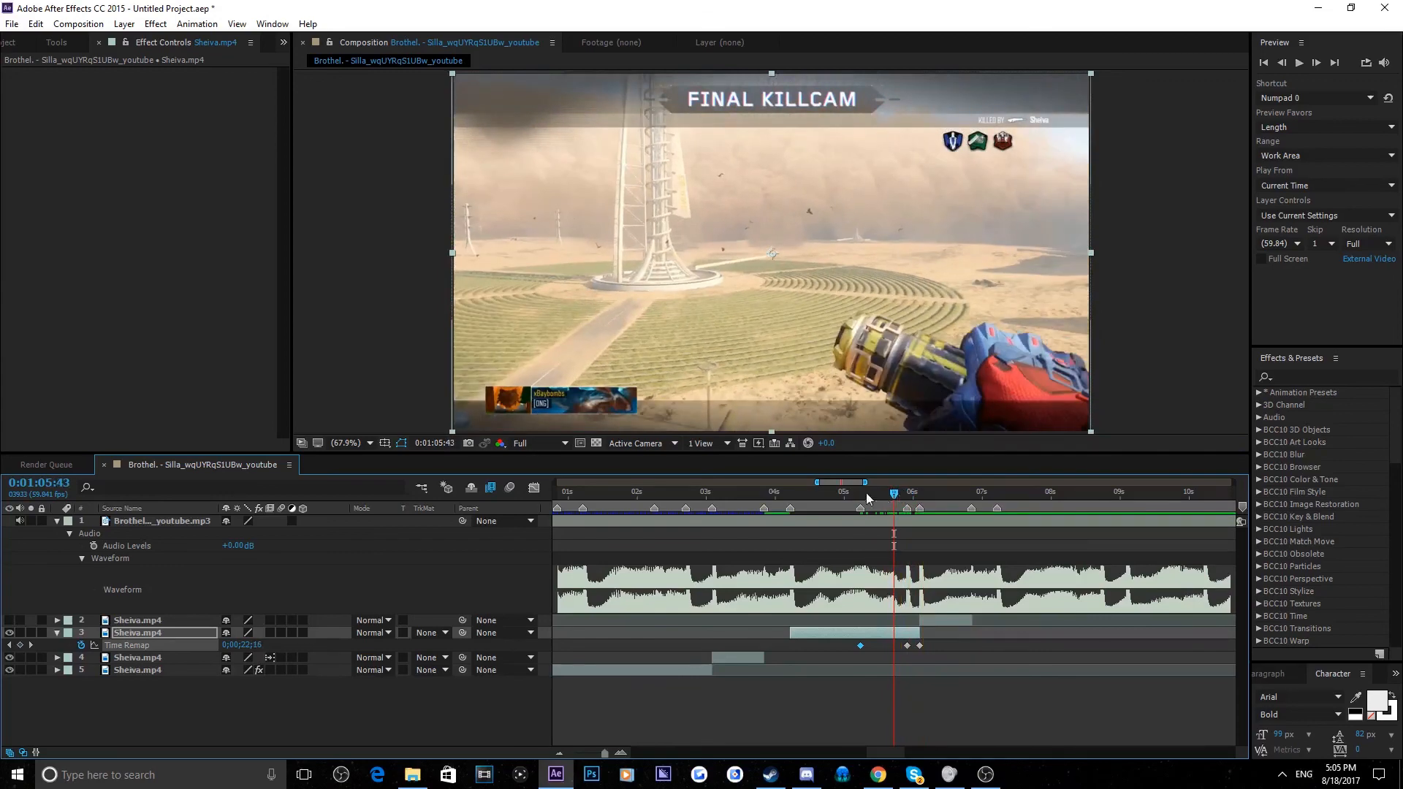
pyautogui.click(793, 494)
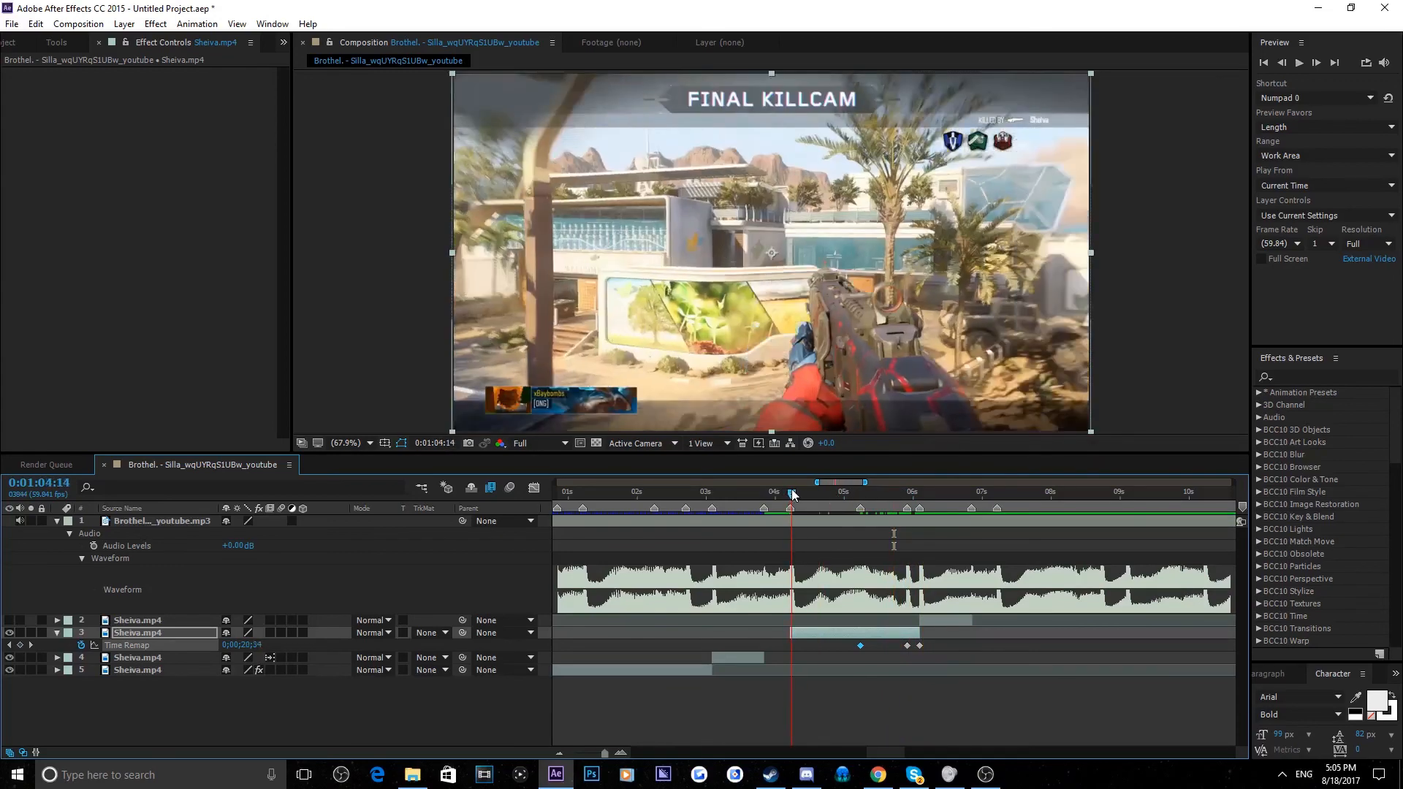
# Set layer 3's Time Remap to 0:00:20:32 at its start, 0:01:04:13, and scrub forward through the segment
pyautogui.moveTo(792, 494); pyautogui.dragTo(790, 494)
pyautogui.moveTo(241, 646)
pyautogui.mouseDown()
pyautogui.moveTo(282, 641)
pyautogui.moveTo(237, 642)
pyautogui.mouseUp()
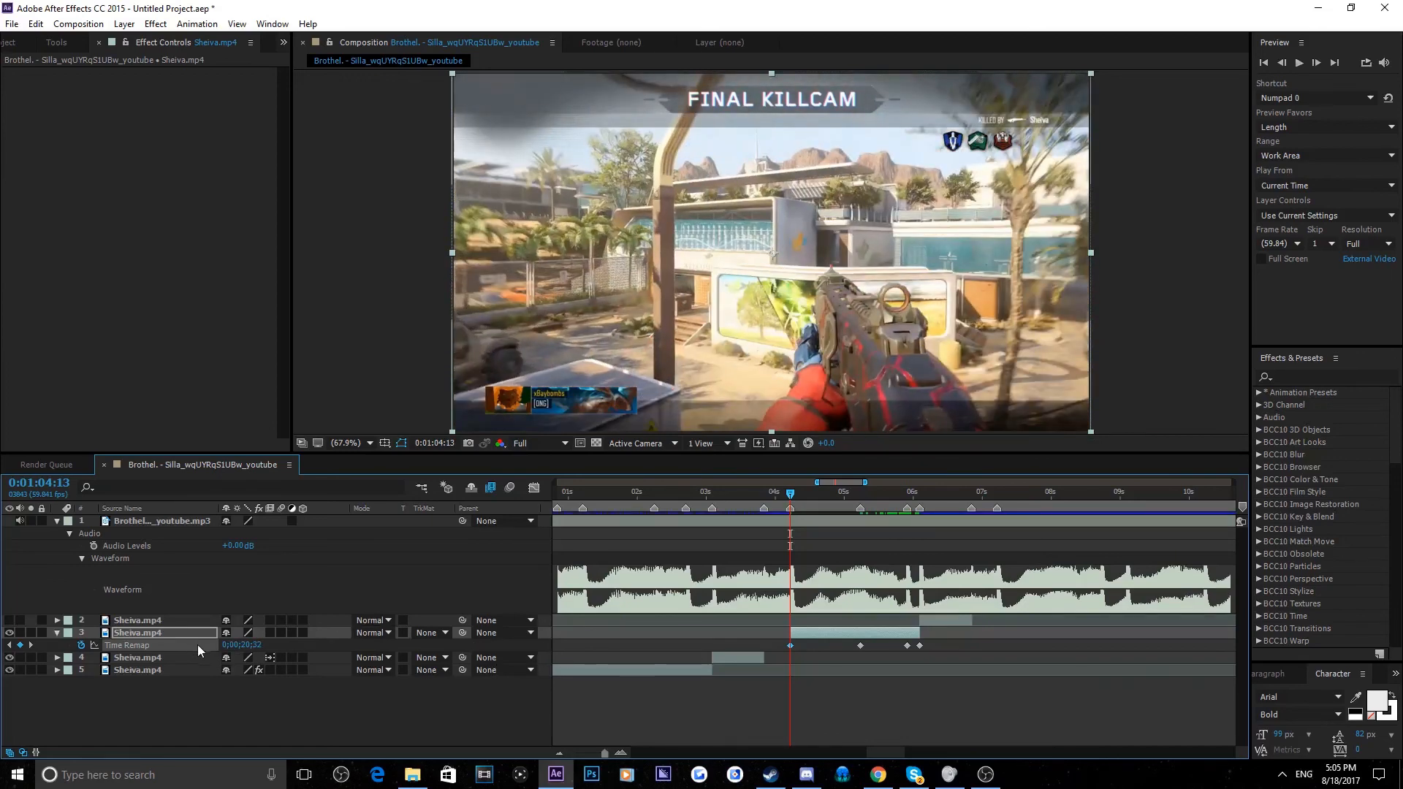
pyautogui.moveTo(790, 499); pyautogui.dragTo(848, 495)
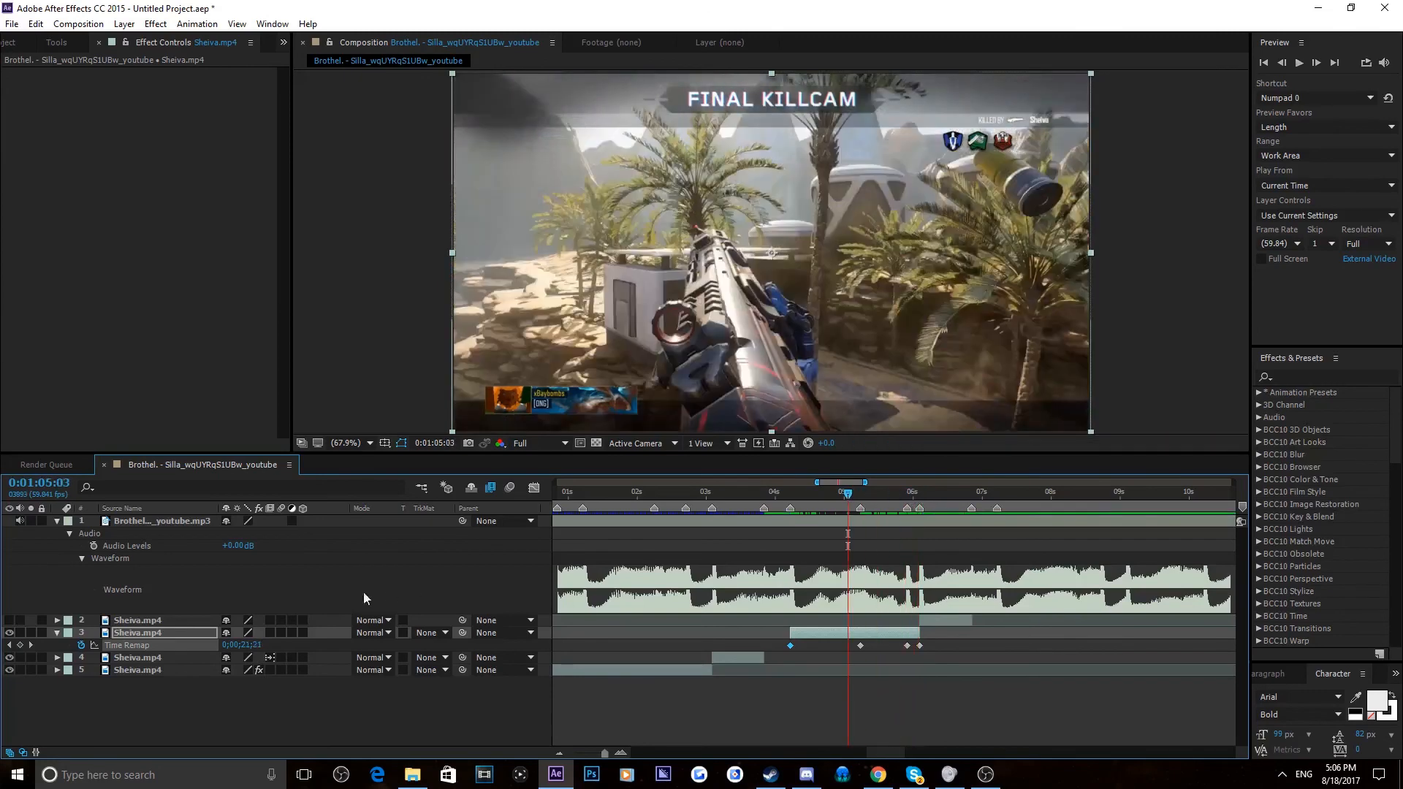
# Easy Ease layer 3's Time Remap keyframes and steepen the value curve around the 0:01:04:13 and 0:01:05:14 keyframes
pyautogui.press('F9')
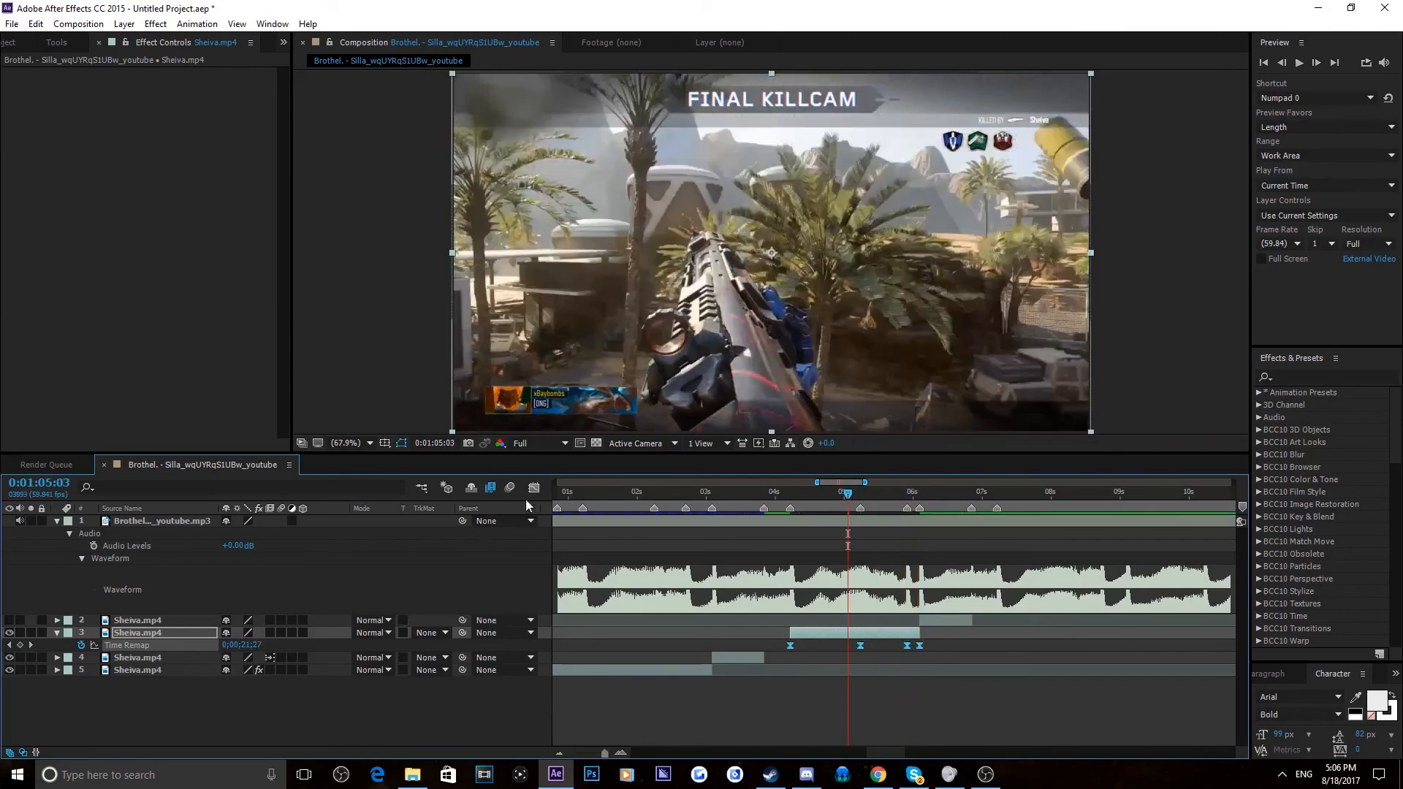
pyautogui.click(535, 488)
pyautogui.click(791, 669)
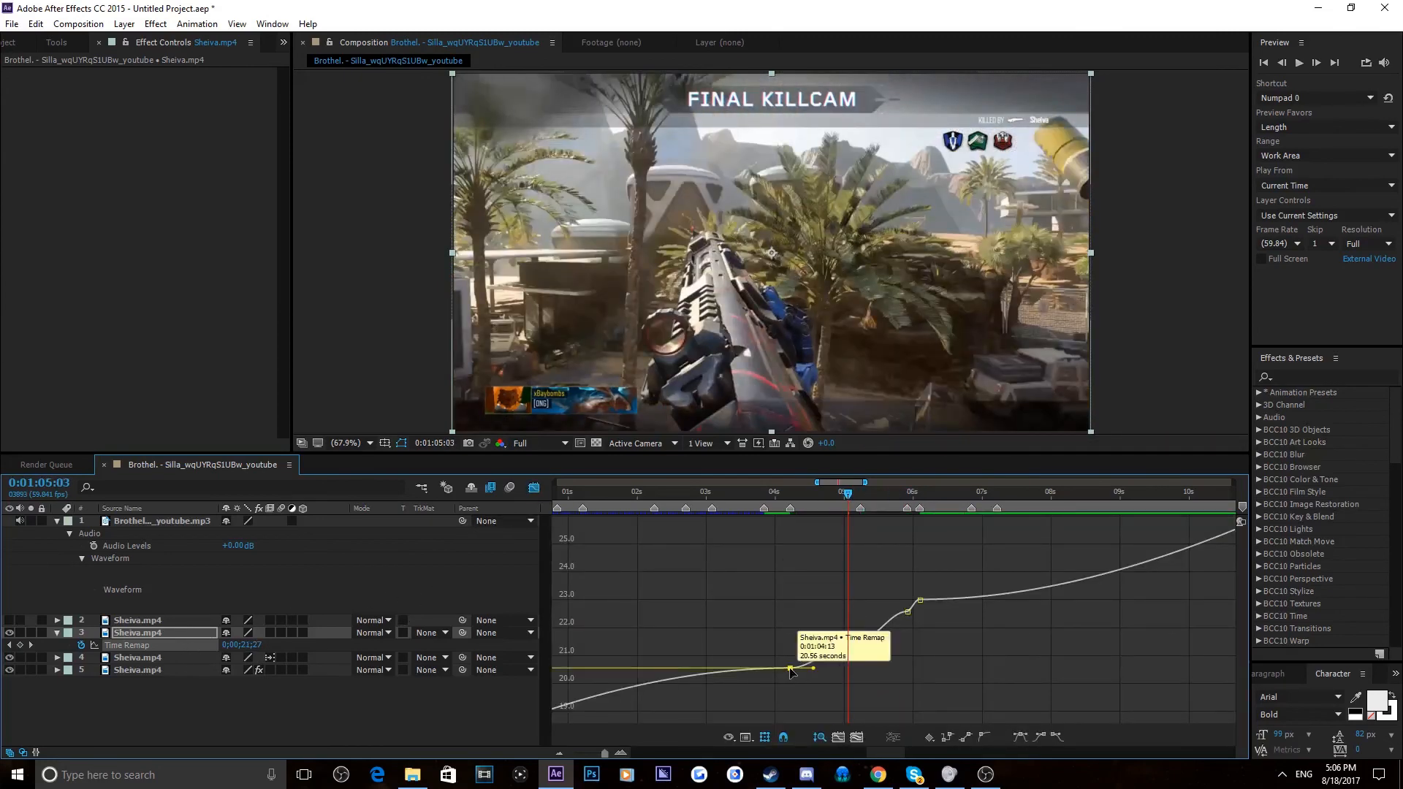
pyautogui.press('=')
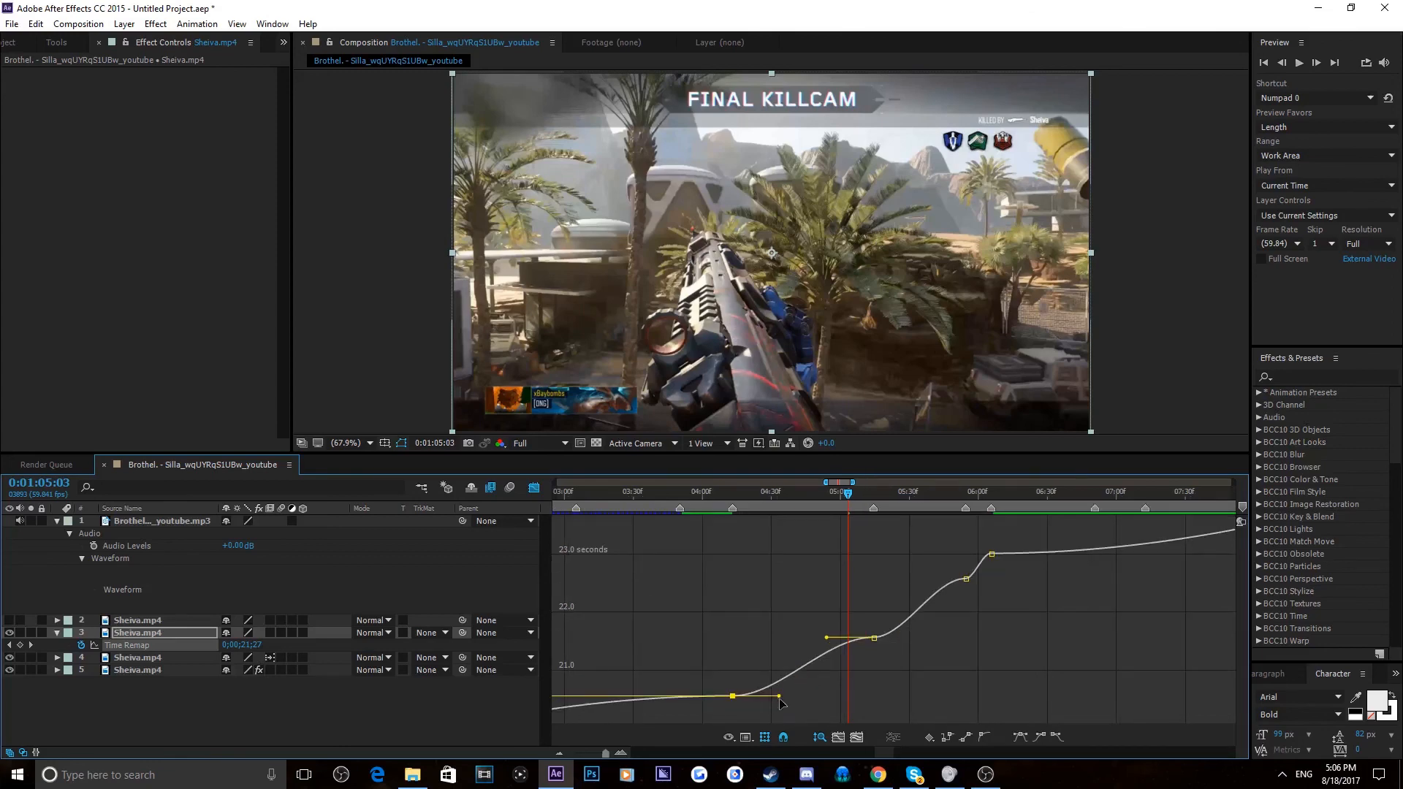
pyautogui.moveTo(781, 699); pyautogui.dragTo(641, 668)
pyautogui.moveTo(832, 645); pyautogui.dragTo(944, 700)
pyautogui.moveTo(904, 639); pyautogui.dragTo(877, 596)
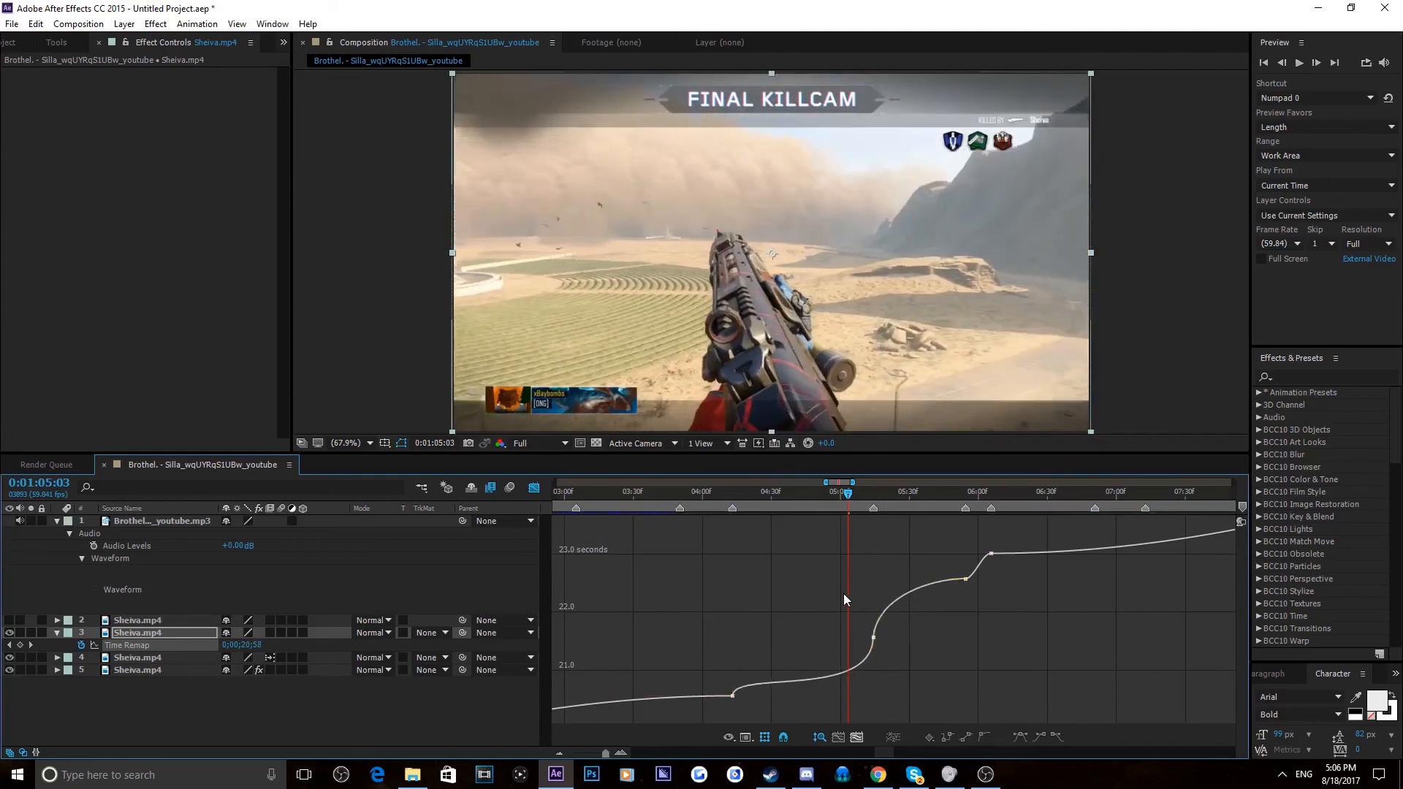
# Steepen the Time Remap curve at the 0:01:05:54 and 0:01:06:05 keyframes and preview the ramp from 0:01:04:13
pyautogui.click(872, 616)
pyautogui.click(874, 638)
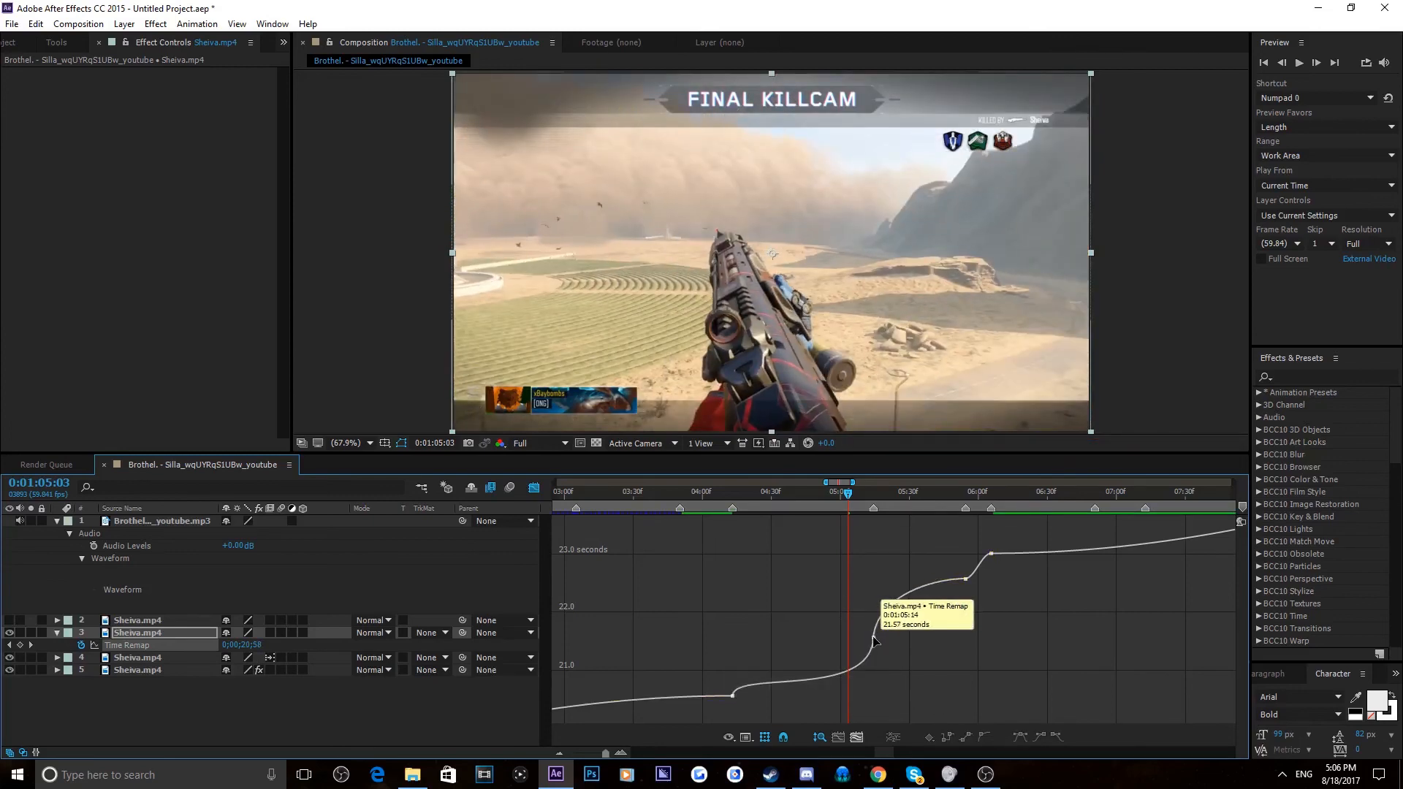
pyautogui.keyDown('ctrl'); pyautogui.click(965, 577); pyautogui.keyUp('ctrl')
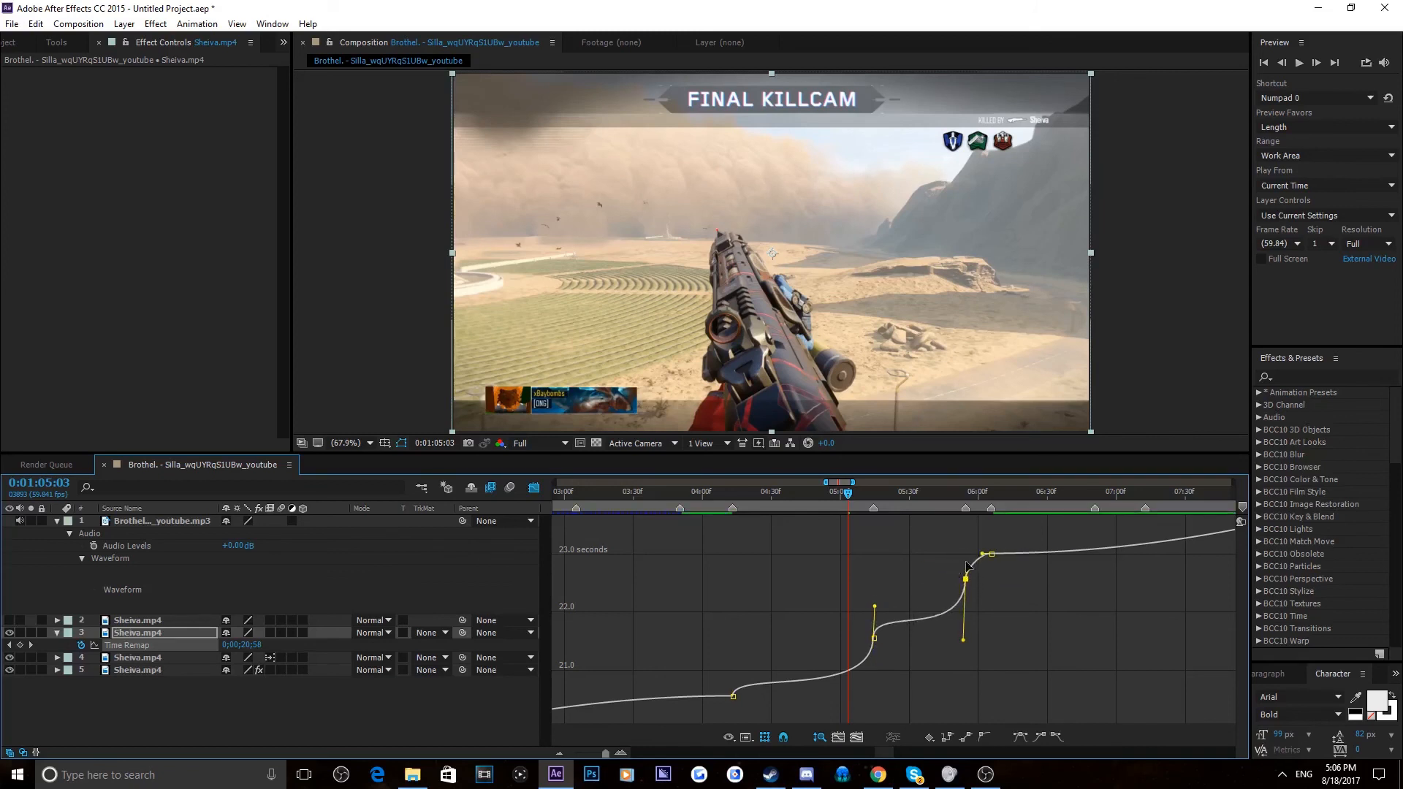
pyautogui.click(1022, 586)
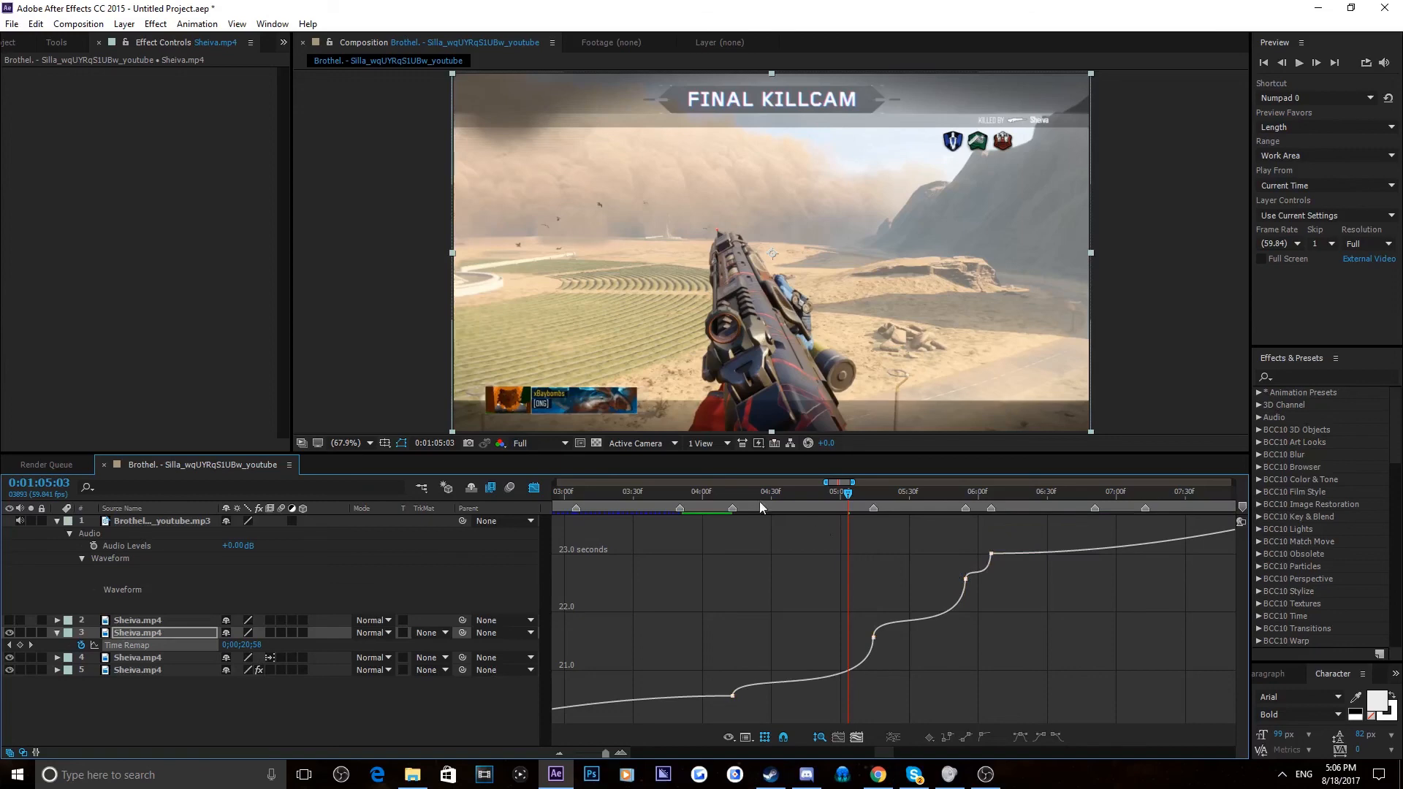
pyautogui.click(731, 493)
pyautogui.press('space')
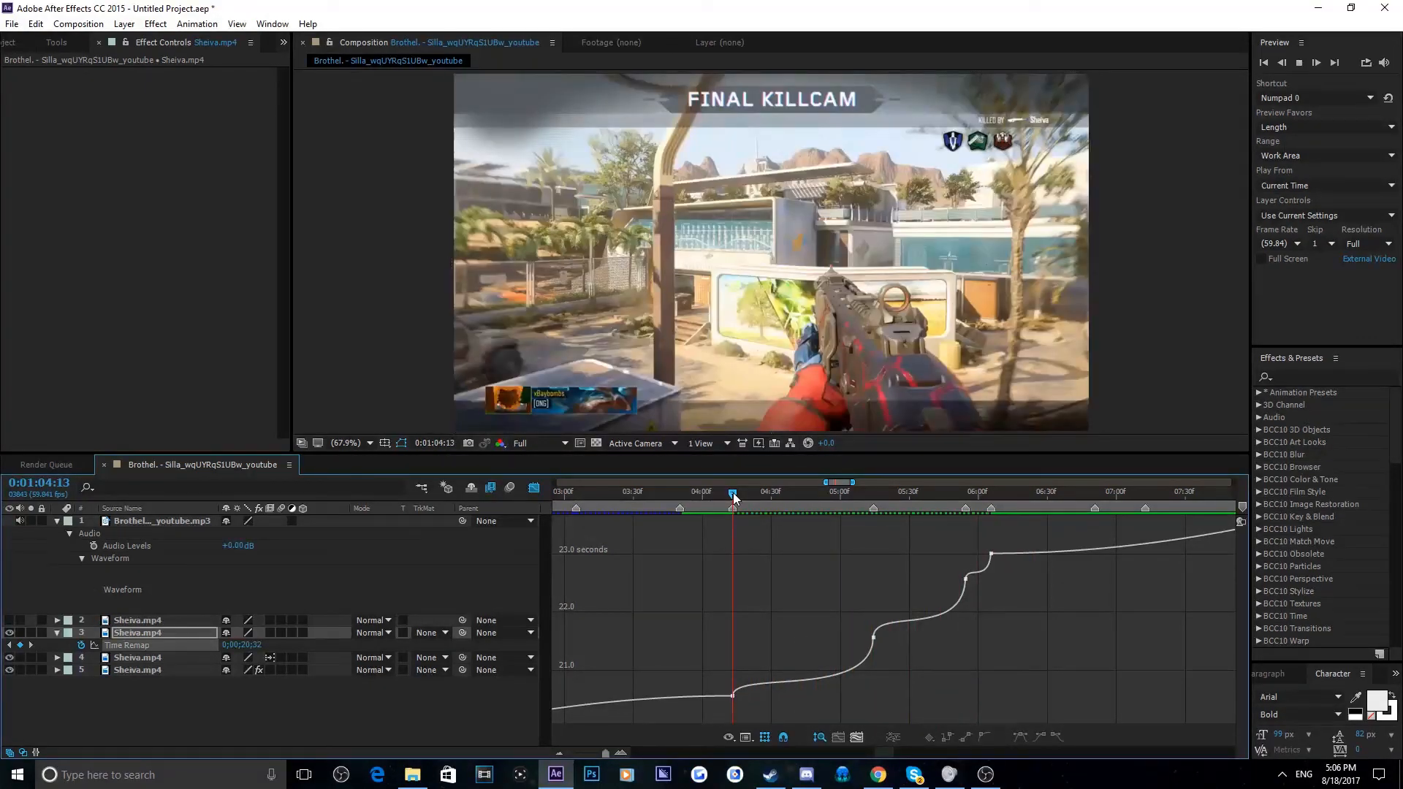
# Remove the 0:01:05:54 Time Remap keyframe, form one ramp between 0:01:05:14 and 0:01:06:05, and preview it from the segment's start
pyautogui.click(963, 580)
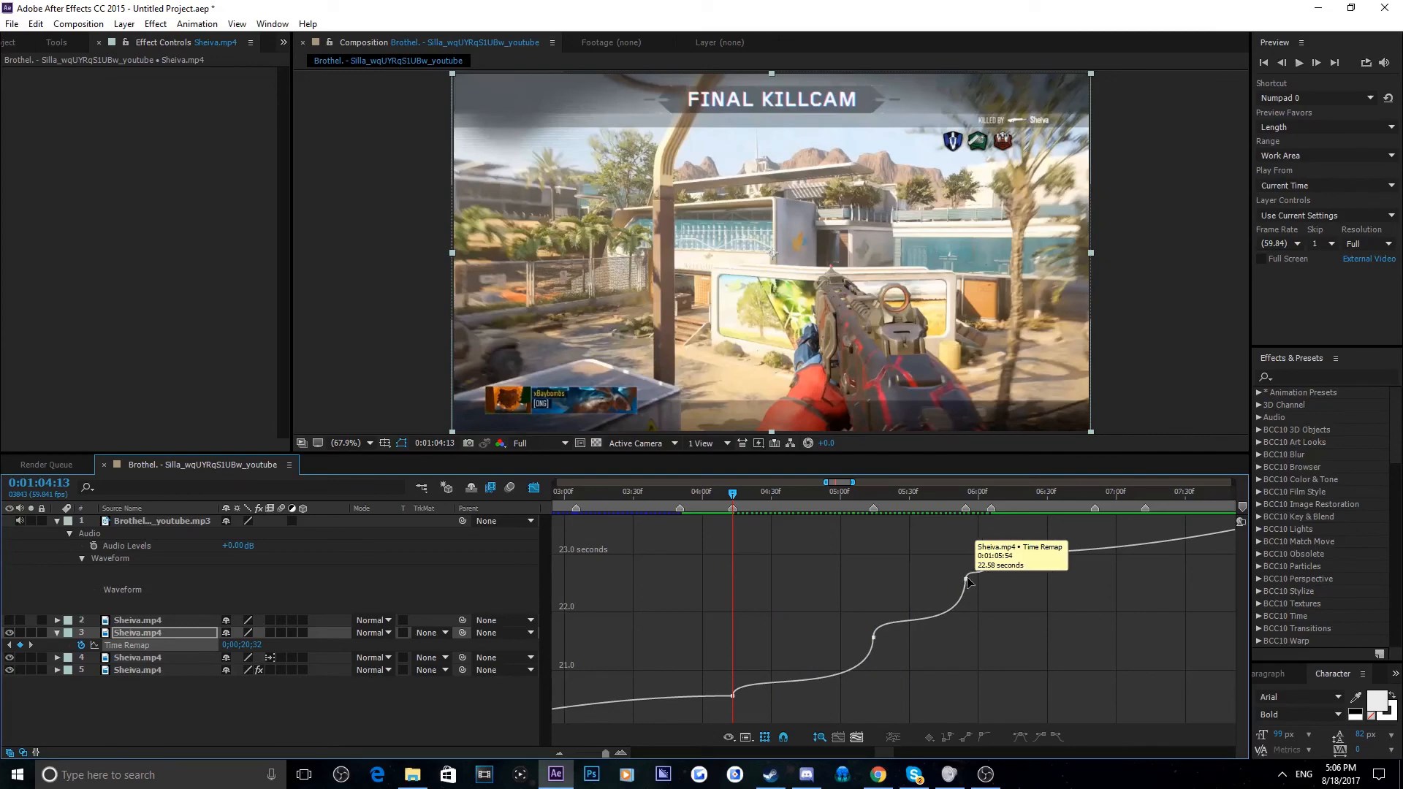
pyautogui.moveTo(953, 492)
pyautogui.mouseDown()
pyautogui.moveTo(988, 497)
pyautogui.moveTo(968, 500)
pyautogui.mouseUp()
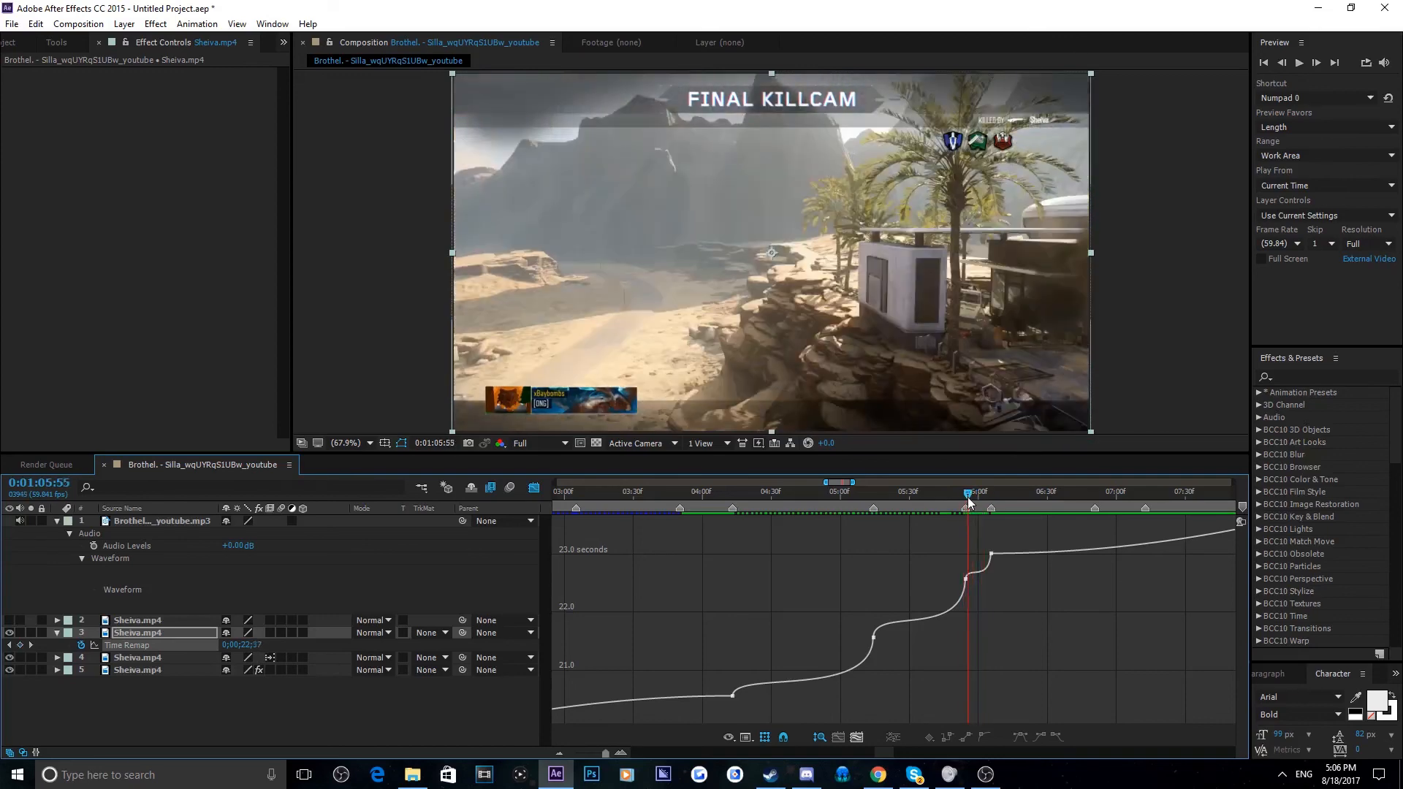
pyautogui.moveTo(968, 577); pyautogui.dragTo(875, 637)
pyautogui.moveTo(983, 691); pyautogui.dragTo(1025, 643)
pyautogui.click(782, 554)
pyautogui.click(733, 492)
pyautogui.press('space')
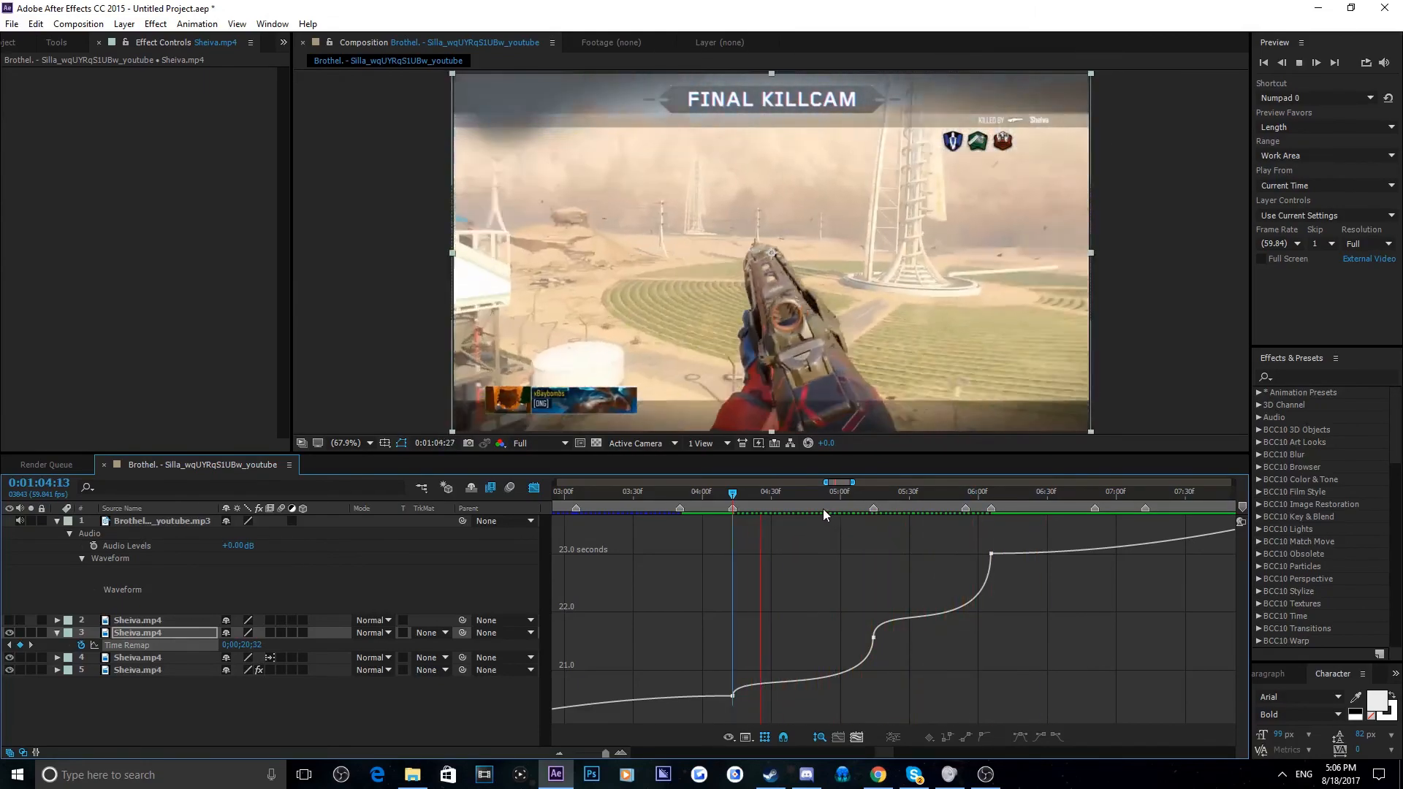
# Go to the 0:01:05:14 beat marker, raise layer 3's Time Remap value there, and check the end of the segment
pyautogui.click(876, 492)
pyautogui.moveTo(876, 496); pyautogui.dragTo(873, 496)
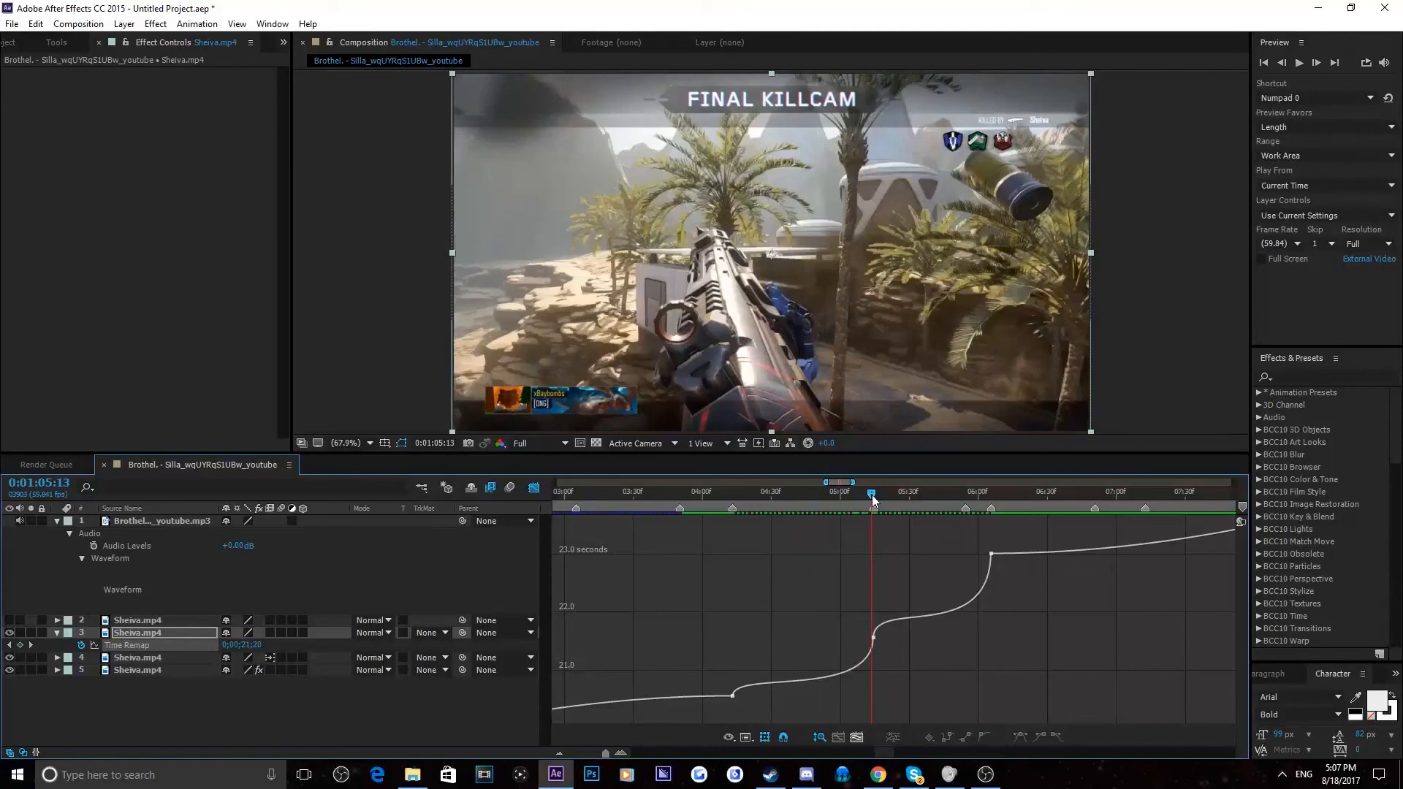
pyautogui.rightClick(873, 508)
pyautogui.click(889, 553)
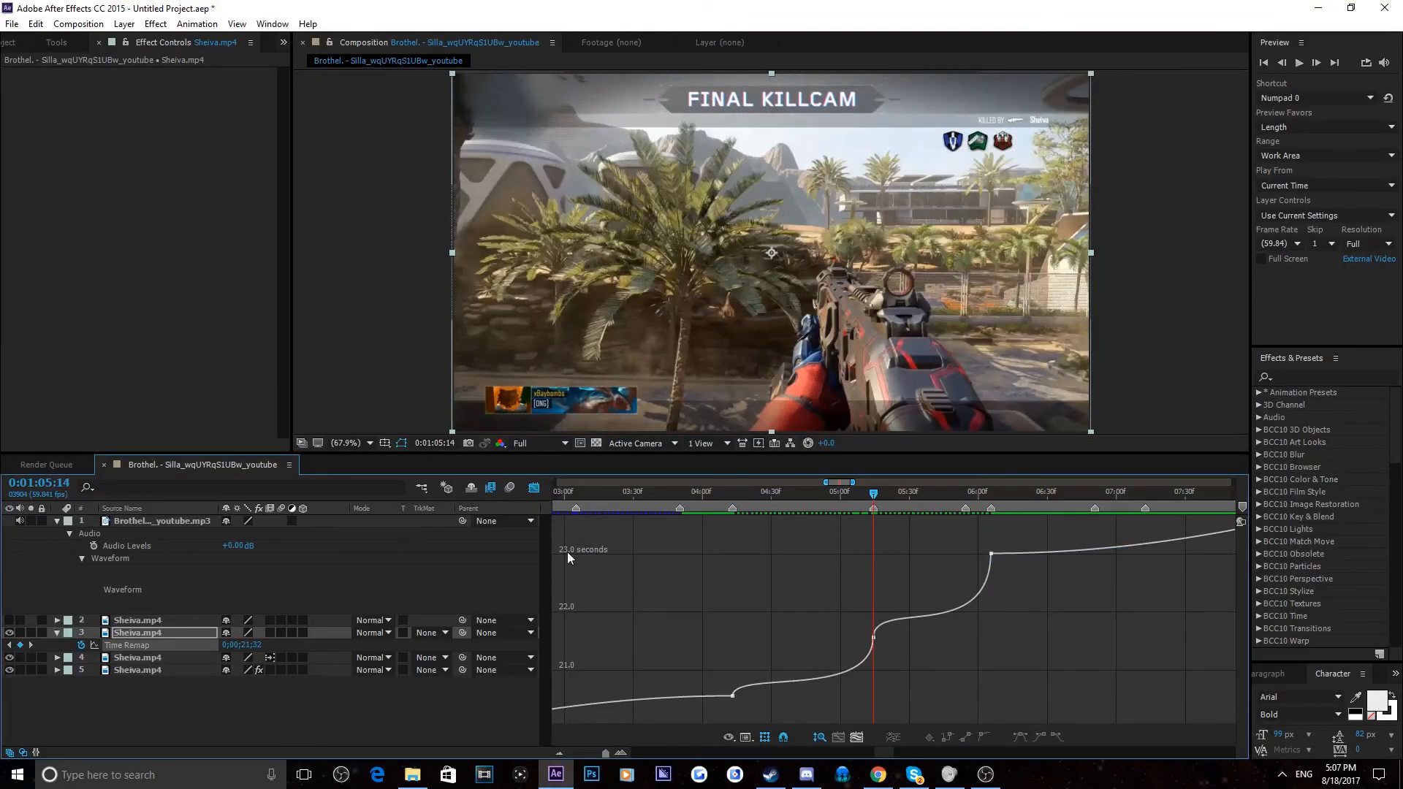
pyautogui.moveTo(252, 644)
pyautogui.mouseDown()
pyautogui.moveTo(278, 639)
pyautogui.moveTo(261, 642)
pyautogui.mouseUp()
pyautogui.press('space')
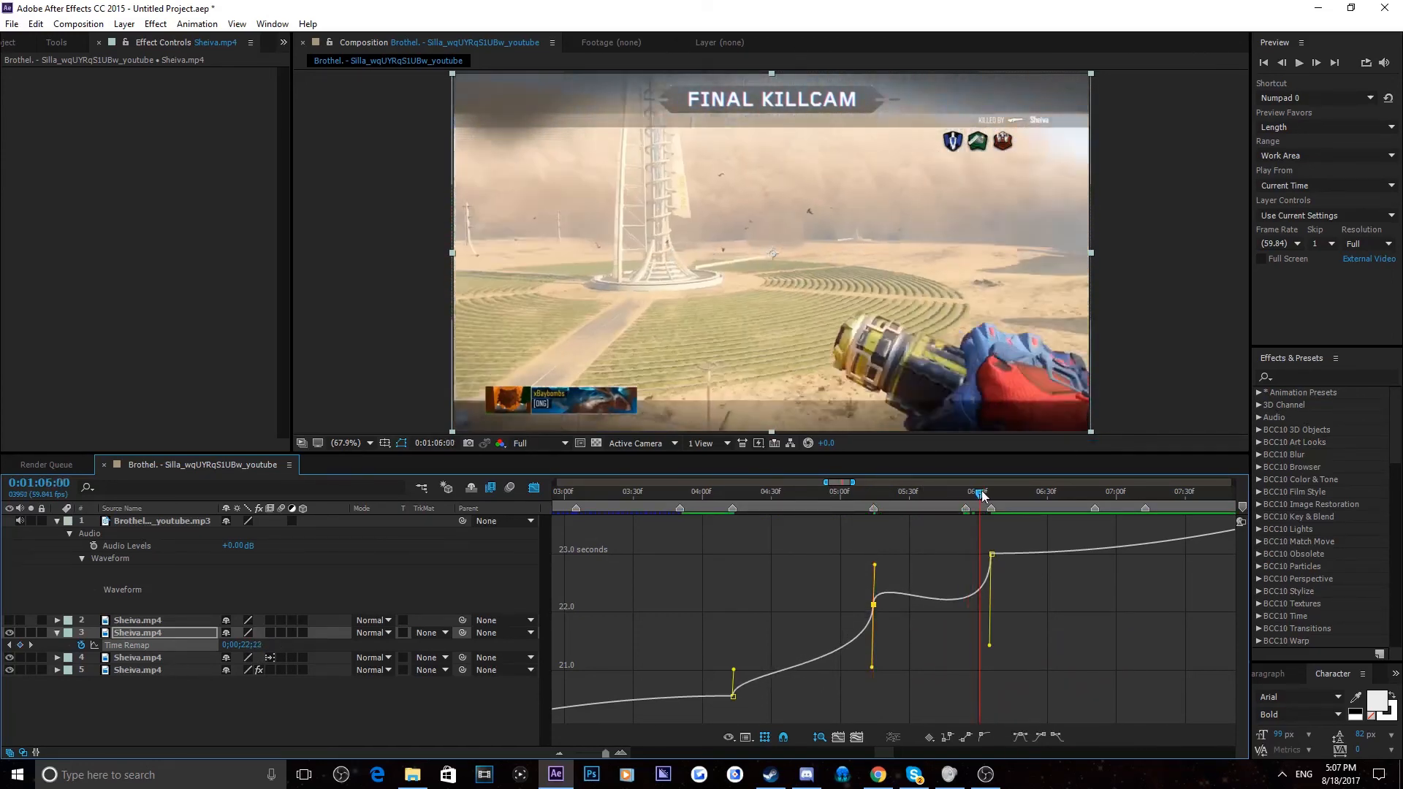
# Set layer 3's Time Remap to 0:00:23:26 at 0:01:06:05 and scrub through the segment in the layer view
pyautogui.moveTo(256, 644); pyautogui.dragTo(265, 638)
pyautogui.click(715, 561)
pyautogui.click(534, 488)
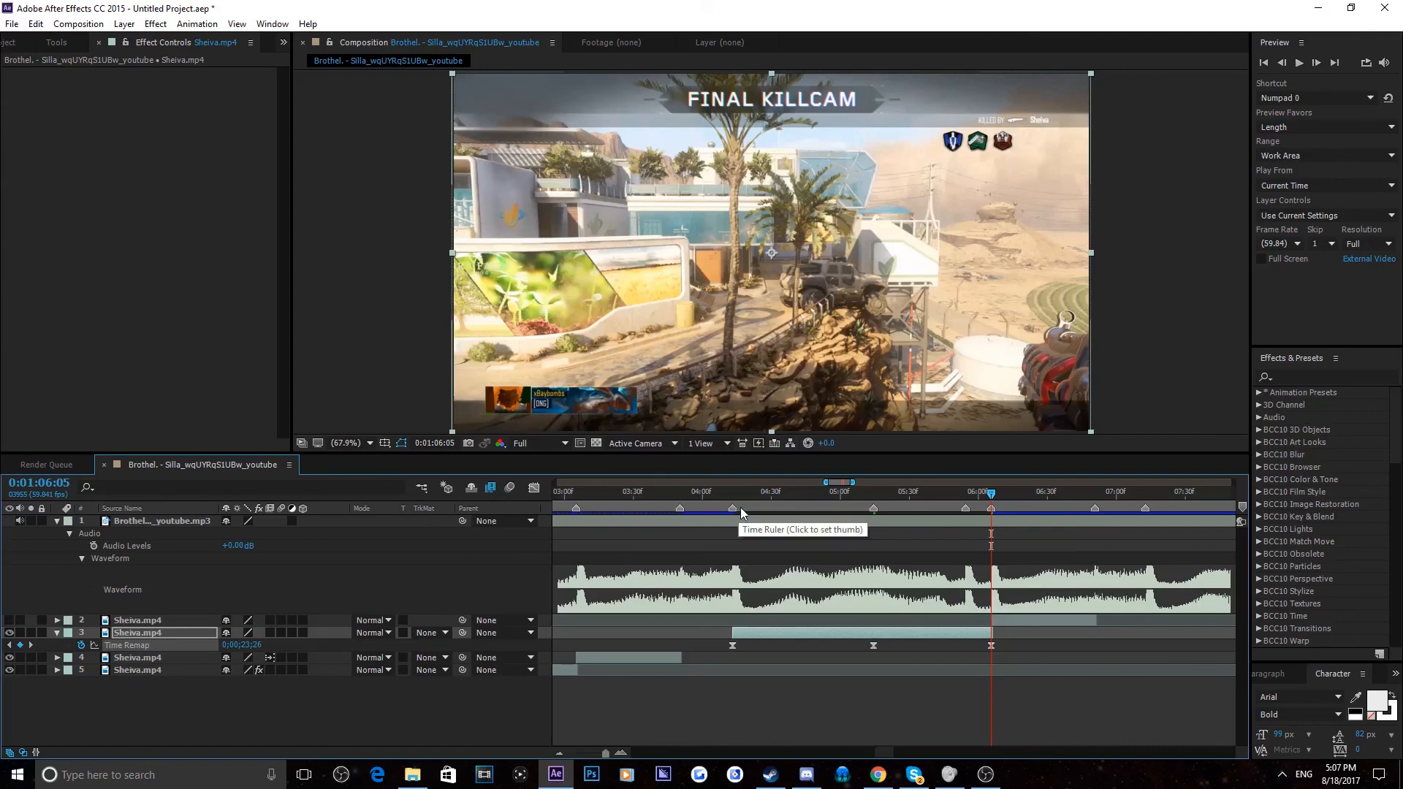
pyautogui.moveTo(730, 493); pyautogui.dragTo(875, 512)
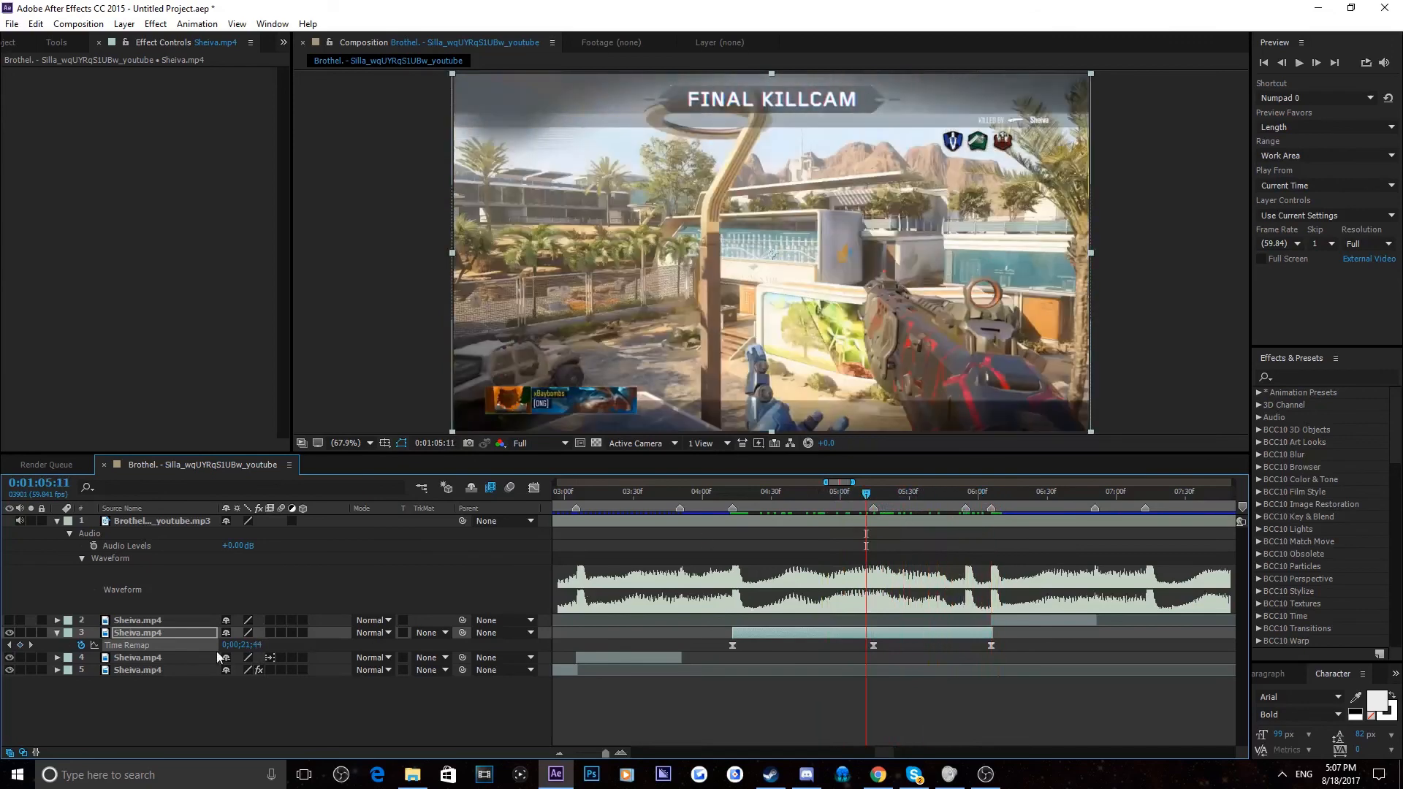
# Lengthen the curve handles at the 0:01:04:13, 0:01:05:14 and 0:01:06:05 keyframes for stronger ramps and preview from the start
pyautogui.click(535, 488)
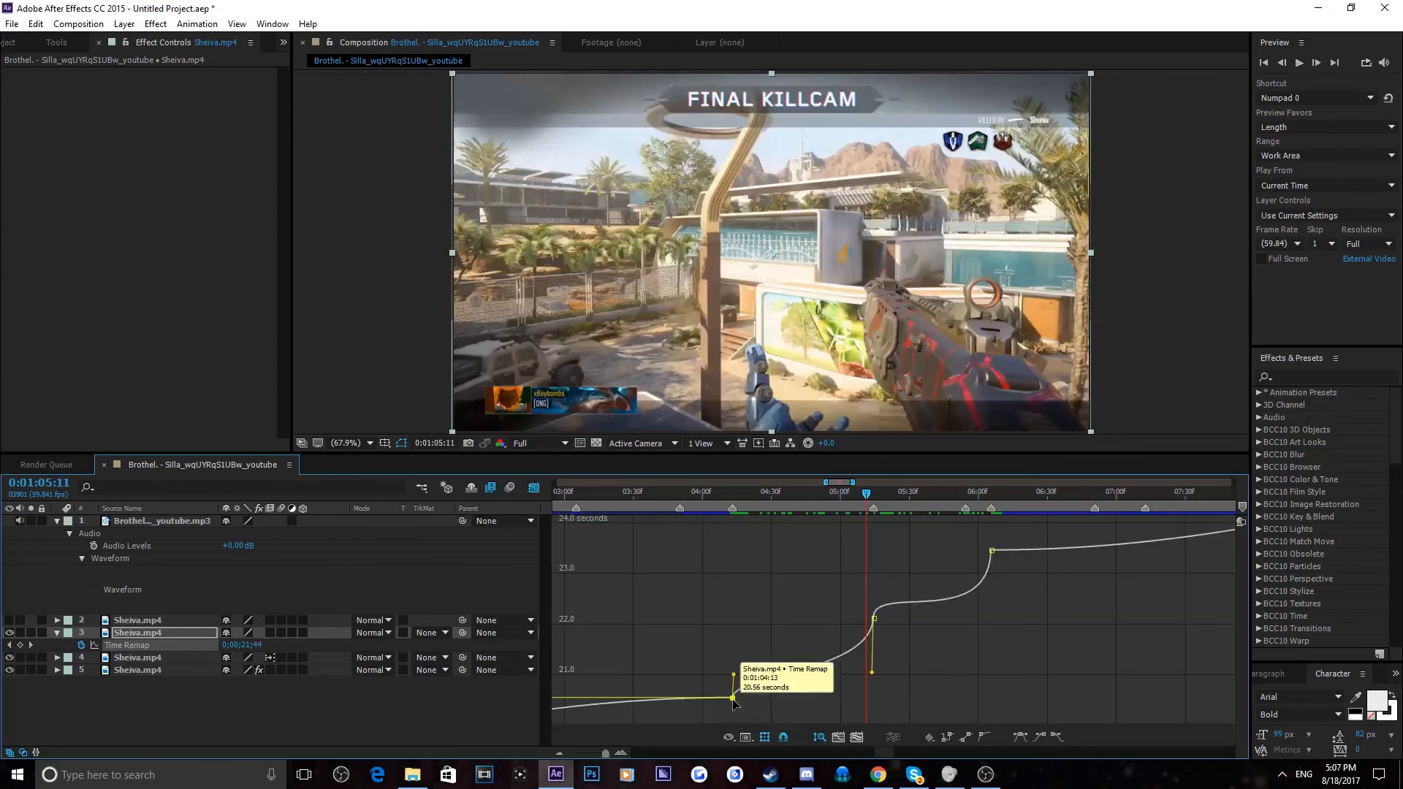
pyautogui.doubleClick(733, 698)
pyautogui.click(1201, 401)
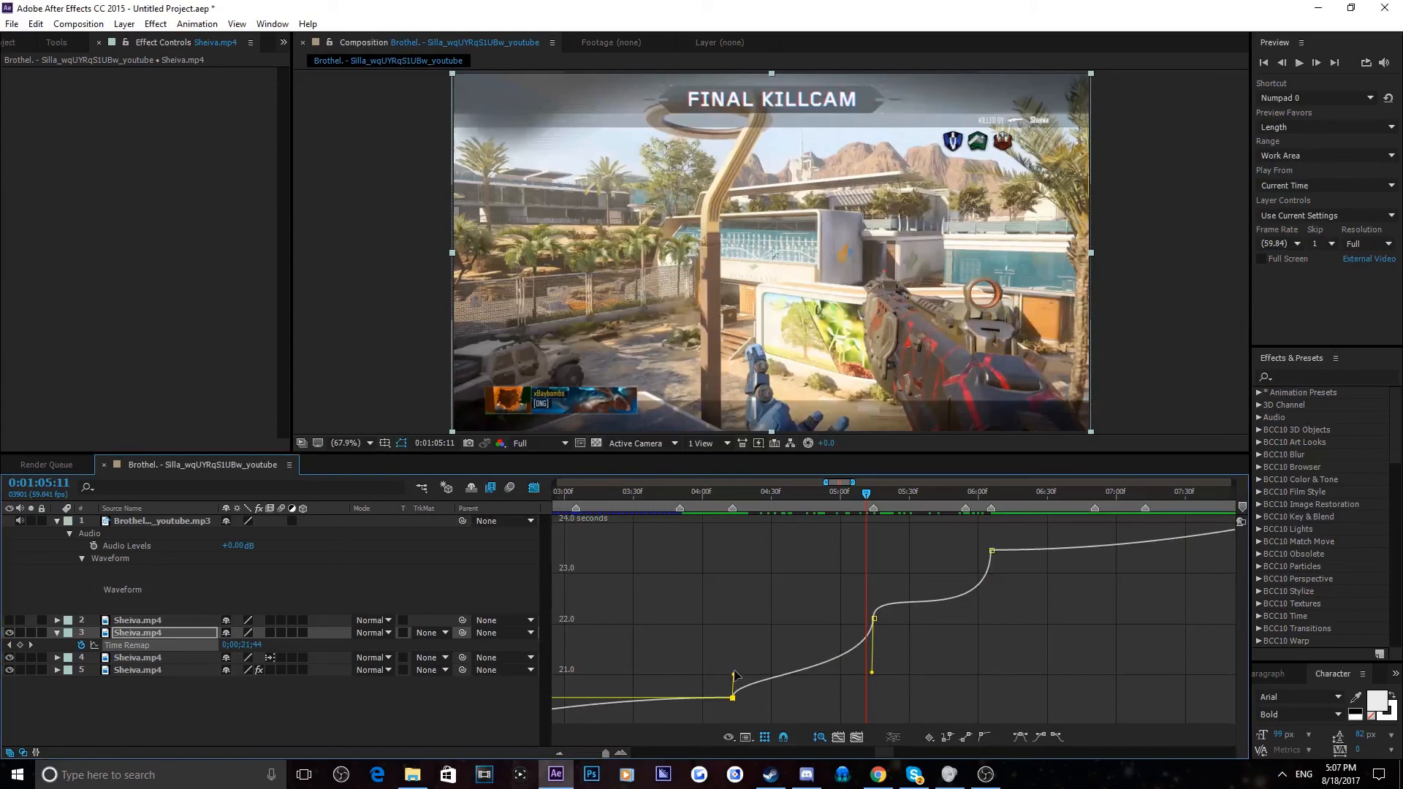
pyautogui.moveTo(734, 674); pyautogui.dragTo(733, 650)
pyautogui.moveTo(873, 674); pyautogui.dragTo(883, 687)
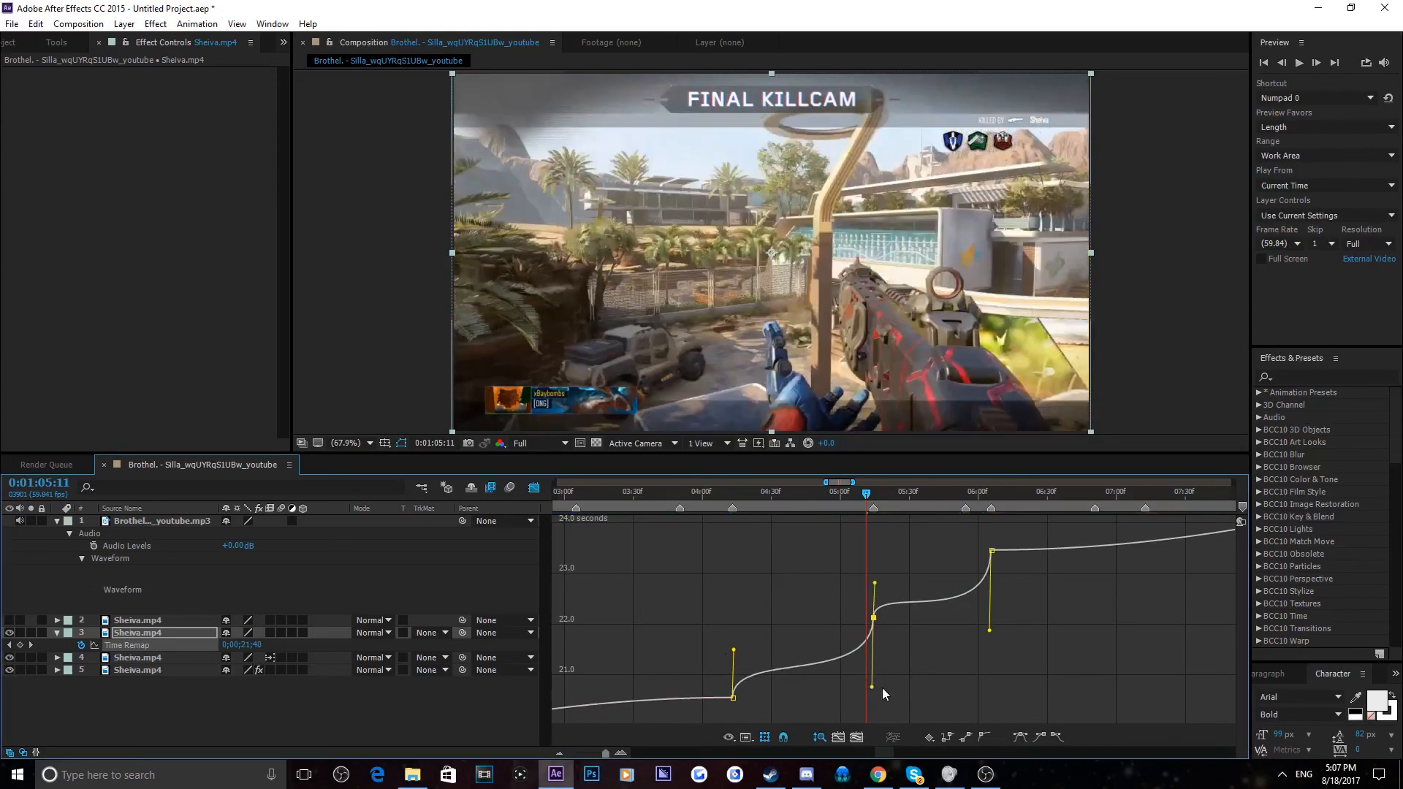
pyautogui.moveTo(877, 596); pyautogui.dragTo(875, 571)
pyautogui.moveTo(989, 634); pyautogui.dragTo(995, 624)
pyautogui.click(814, 524)
pyautogui.click(733, 496)
pyautogui.press('space')
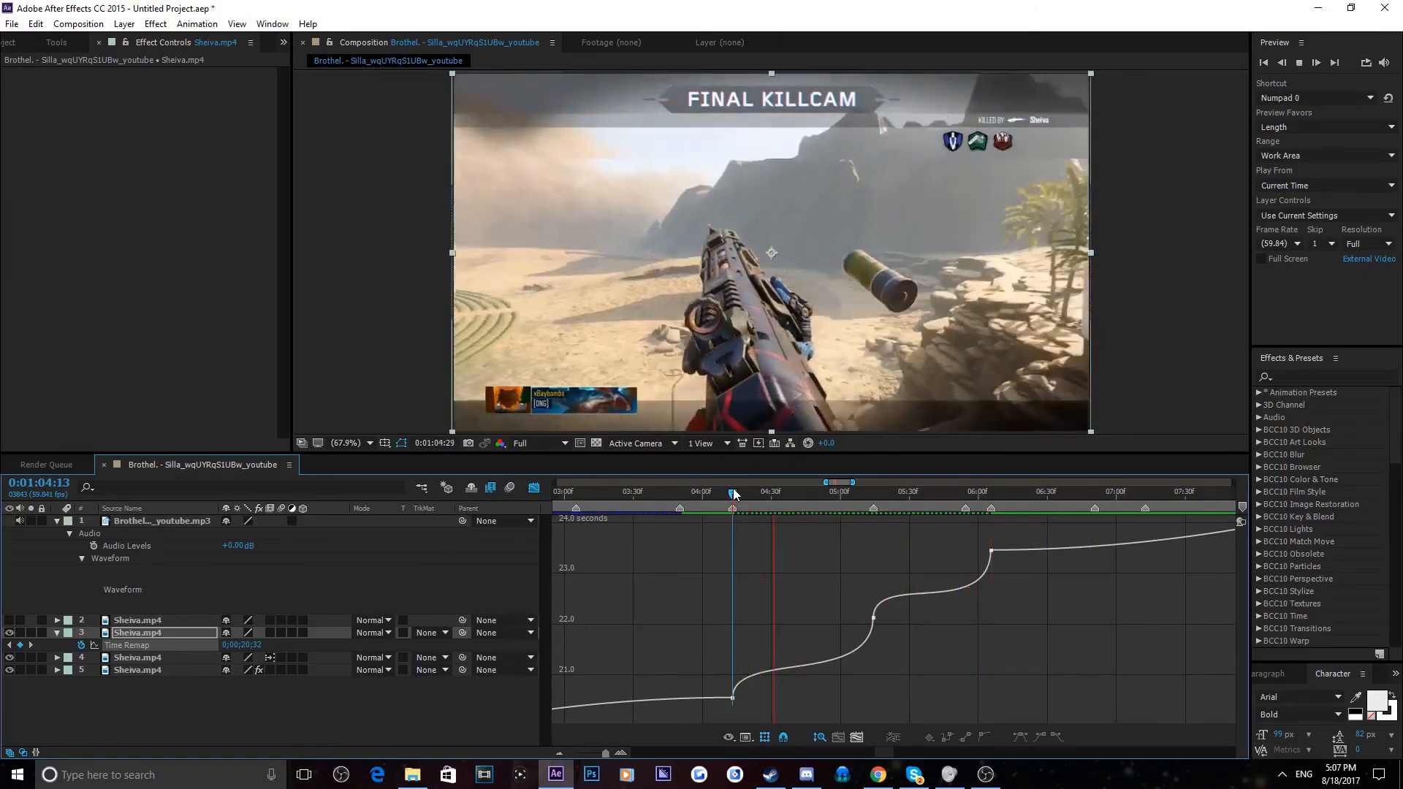
# Lengthen the outgoing handle at 0:01:05:14, shorten the incoming handle at 0:01:06:05, and preview the segment
pyautogui.press('space')
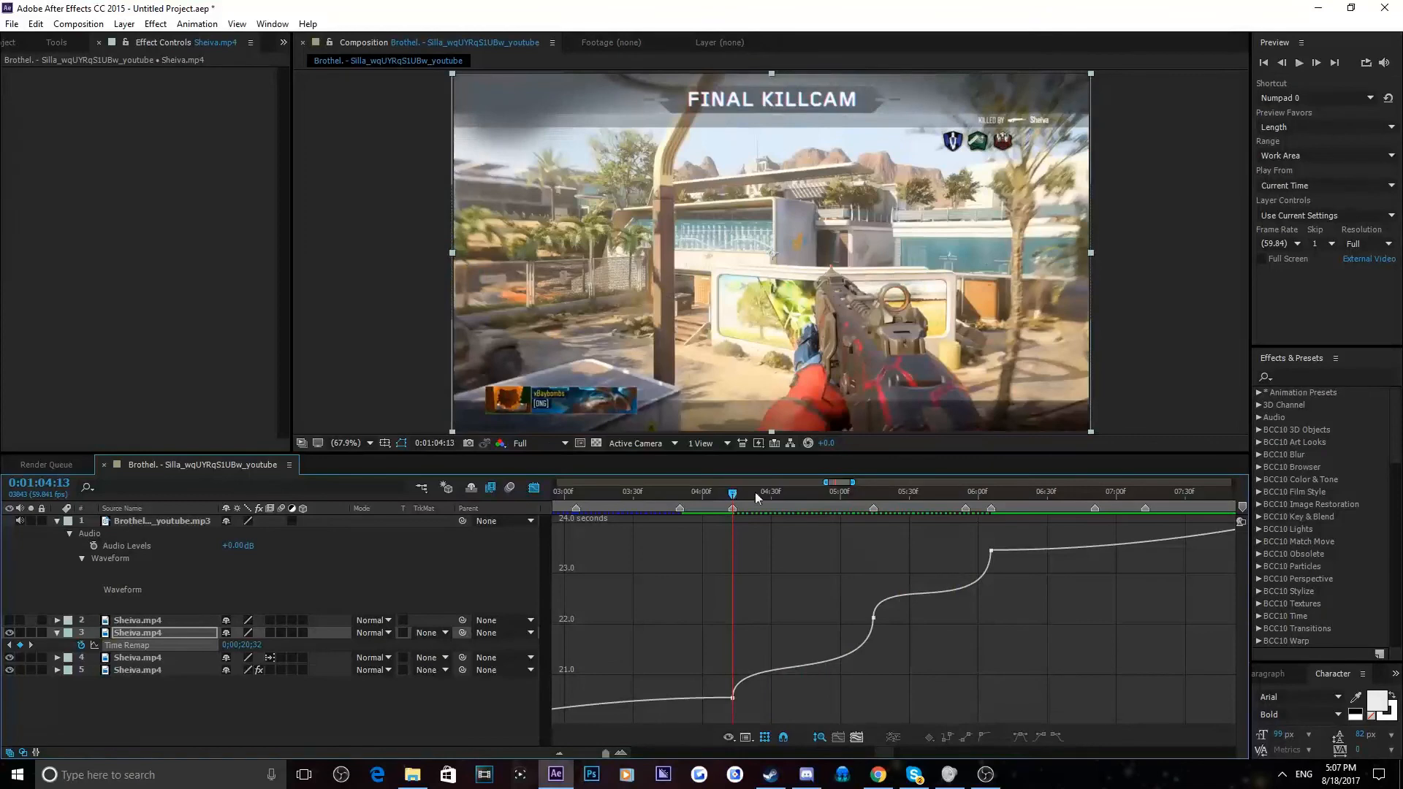
pyautogui.click(873, 618)
pyautogui.click(891, 494)
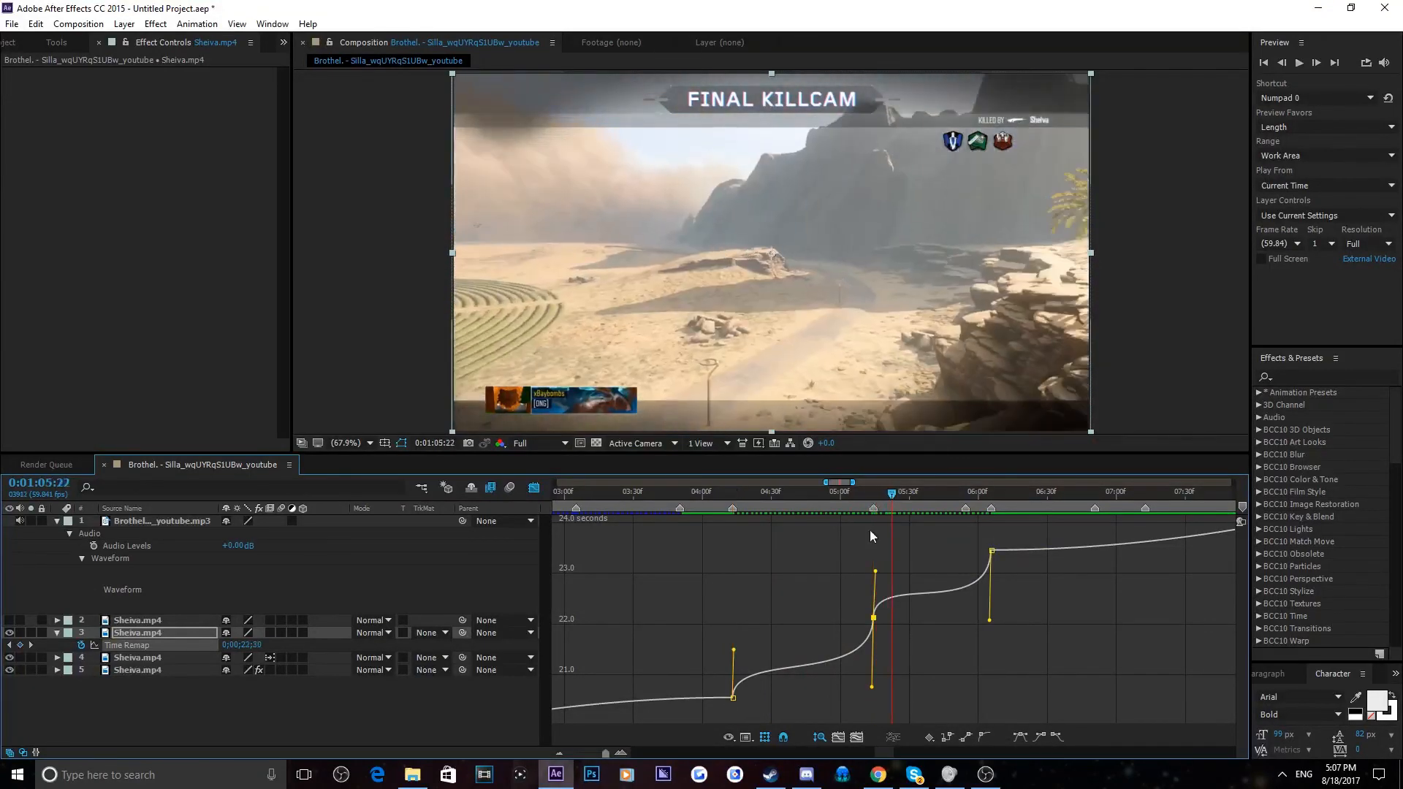
pyautogui.moveTo(875, 571); pyautogui.dragTo(875, 554)
pyautogui.moveTo(990, 620); pyautogui.dragTo(993, 611)
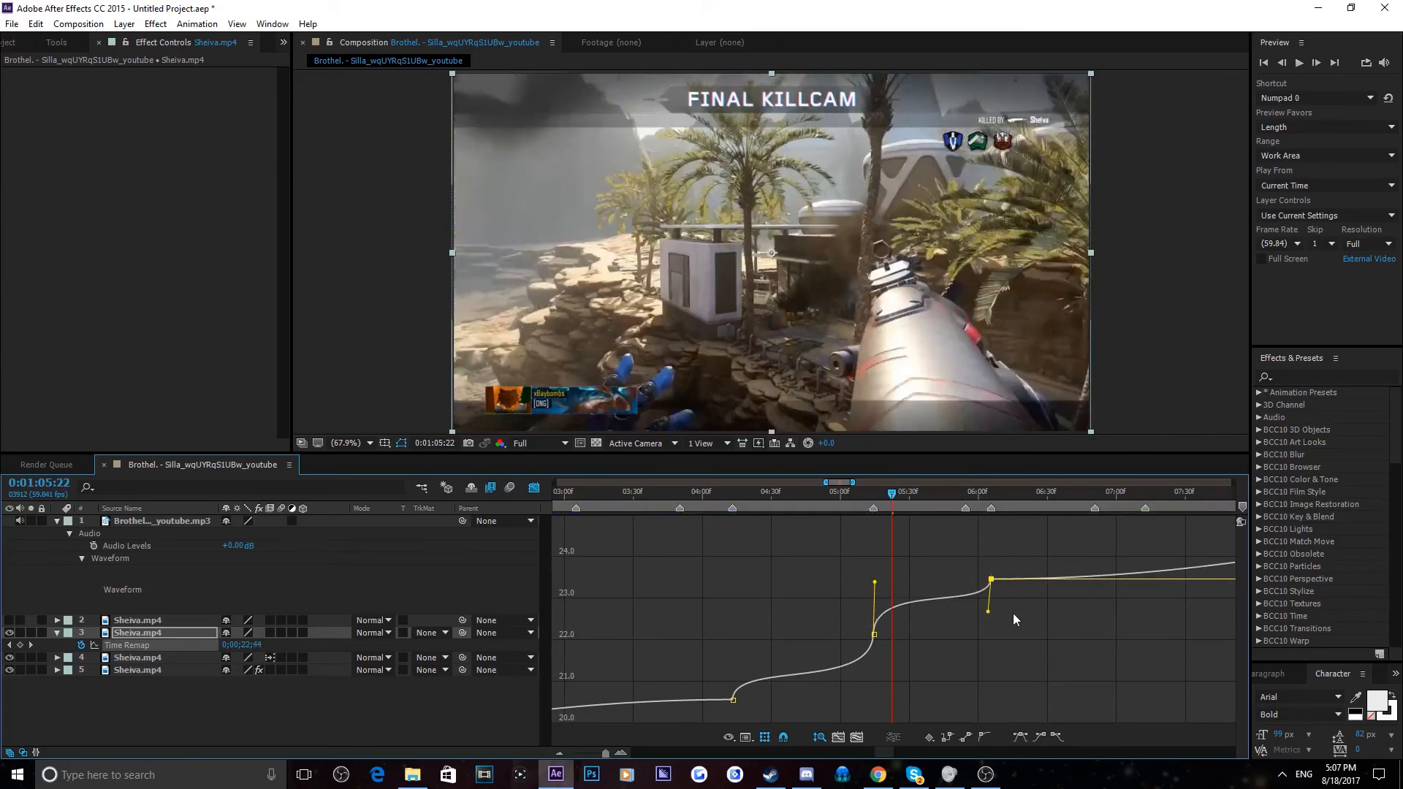
pyautogui.click(732, 491)
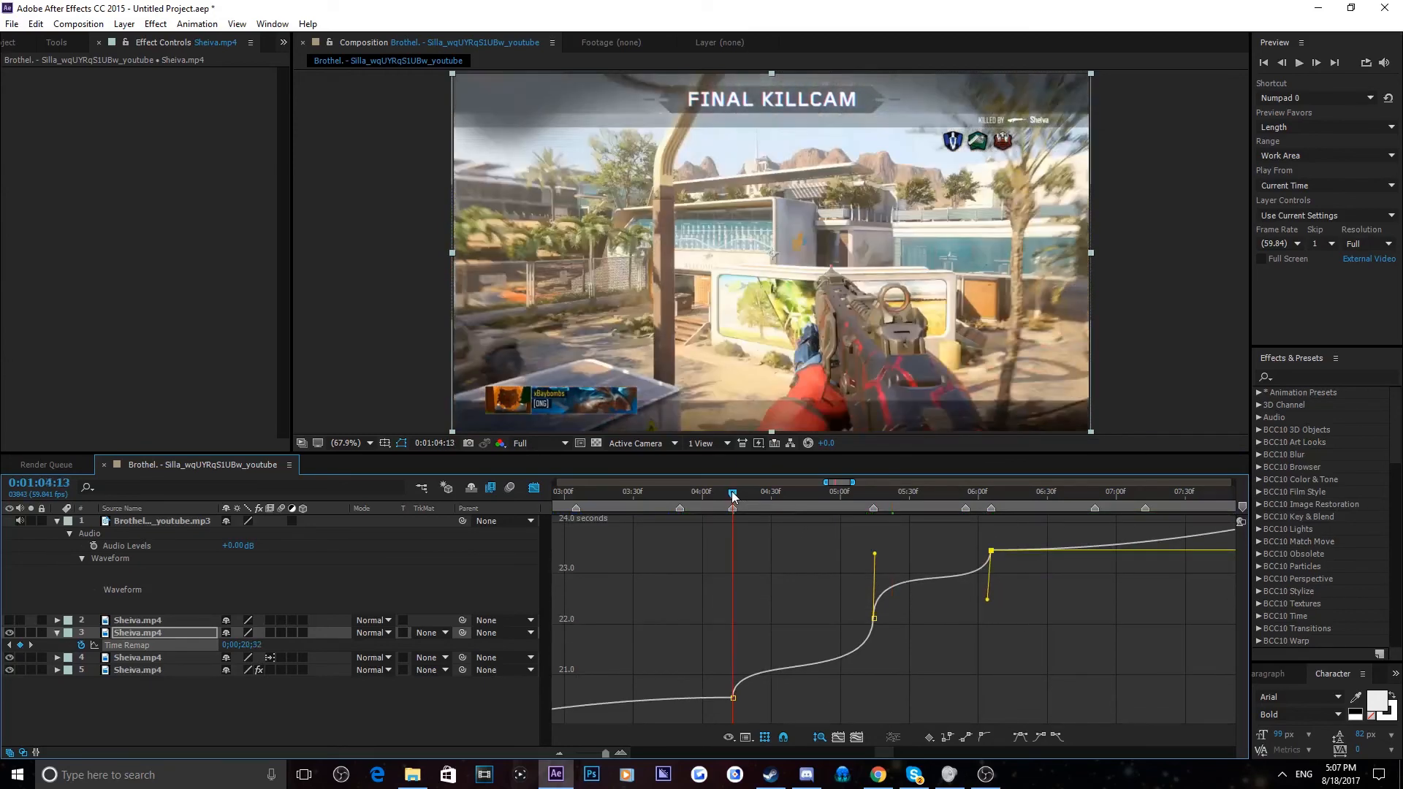
pyautogui.press('space')
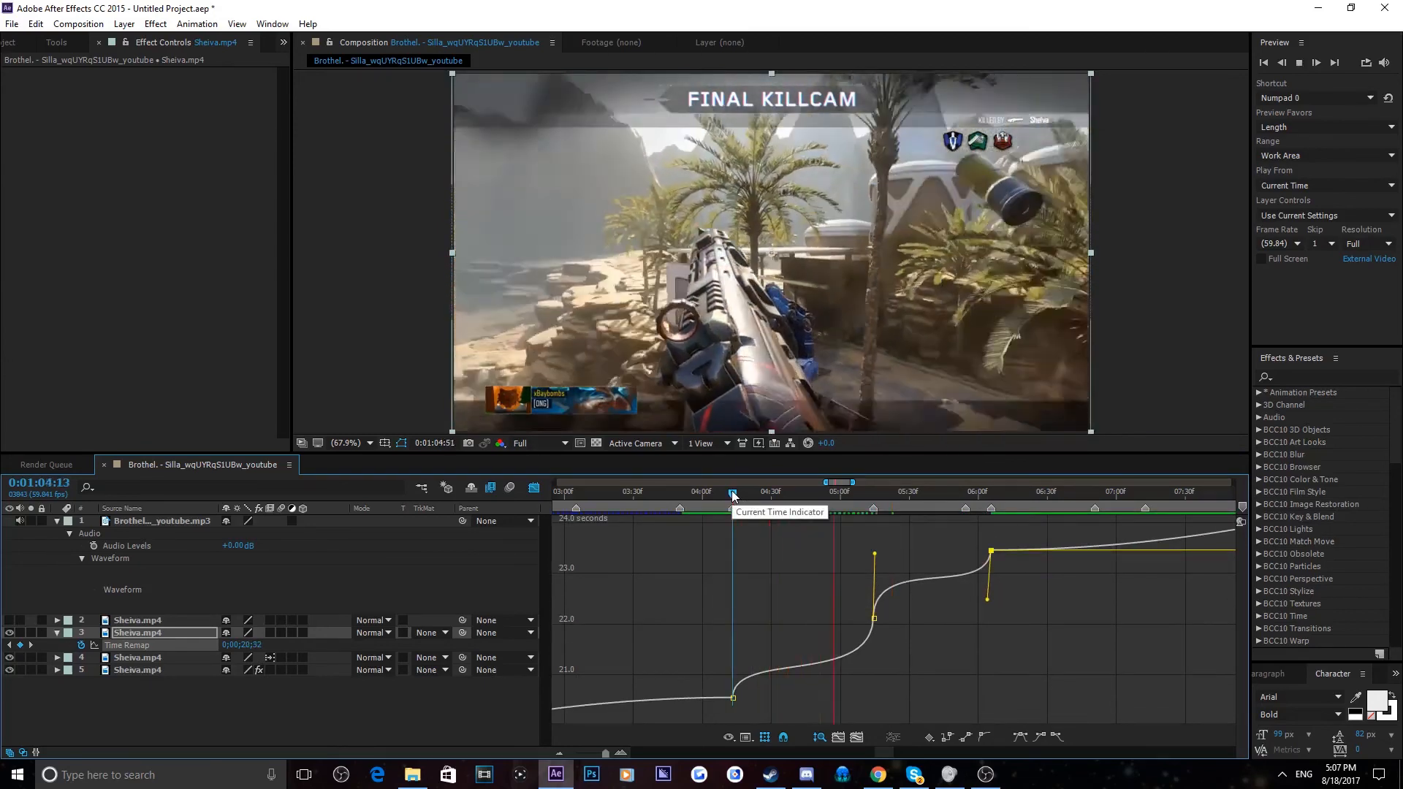
pyautogui.press('space')
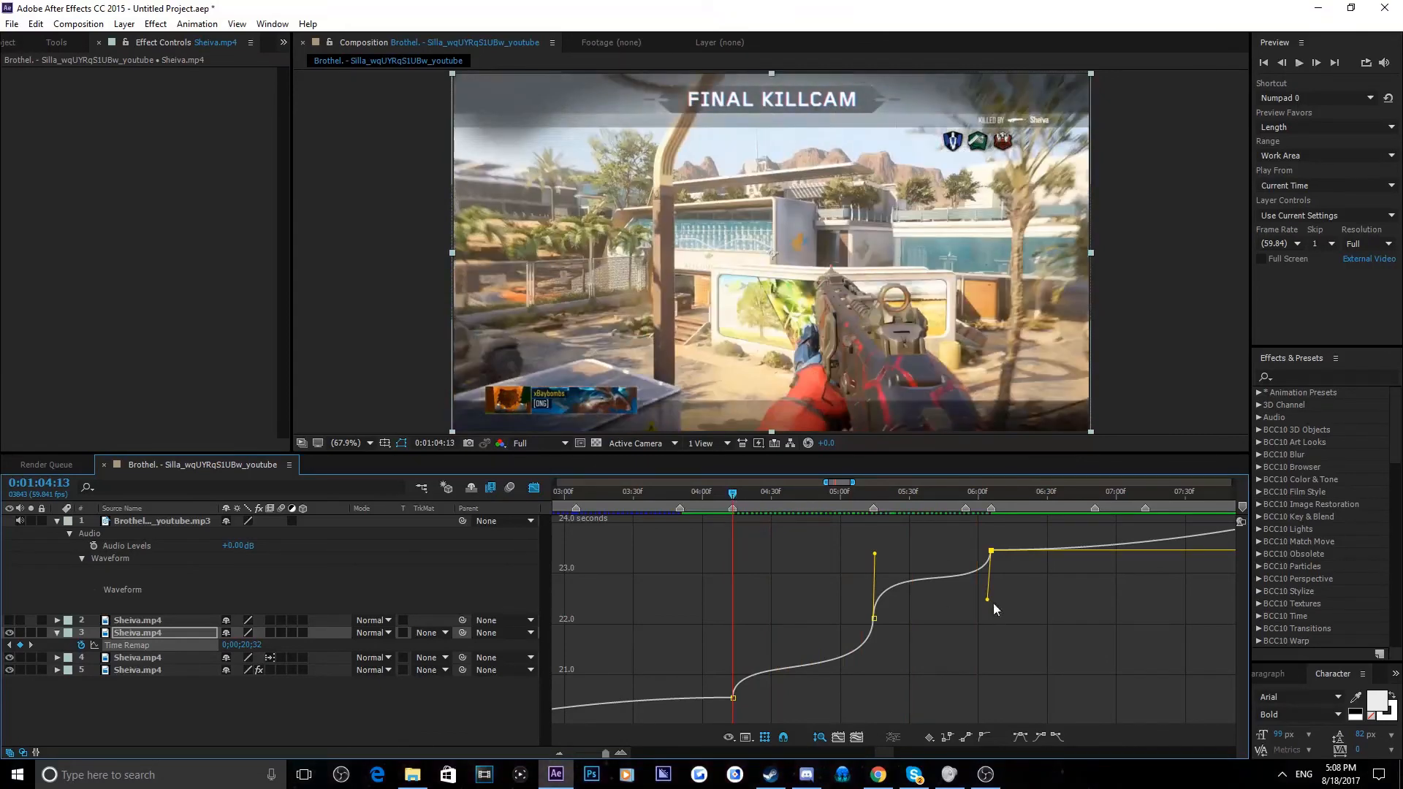
# Slightly shorten the outgoing handle at 0:01:05:14, lengthen the incoming handle at 0:01:06:05, and preview the ramp again
pyautogui.moveTo(875, 556); pyautogui.dragTo(872, 565)
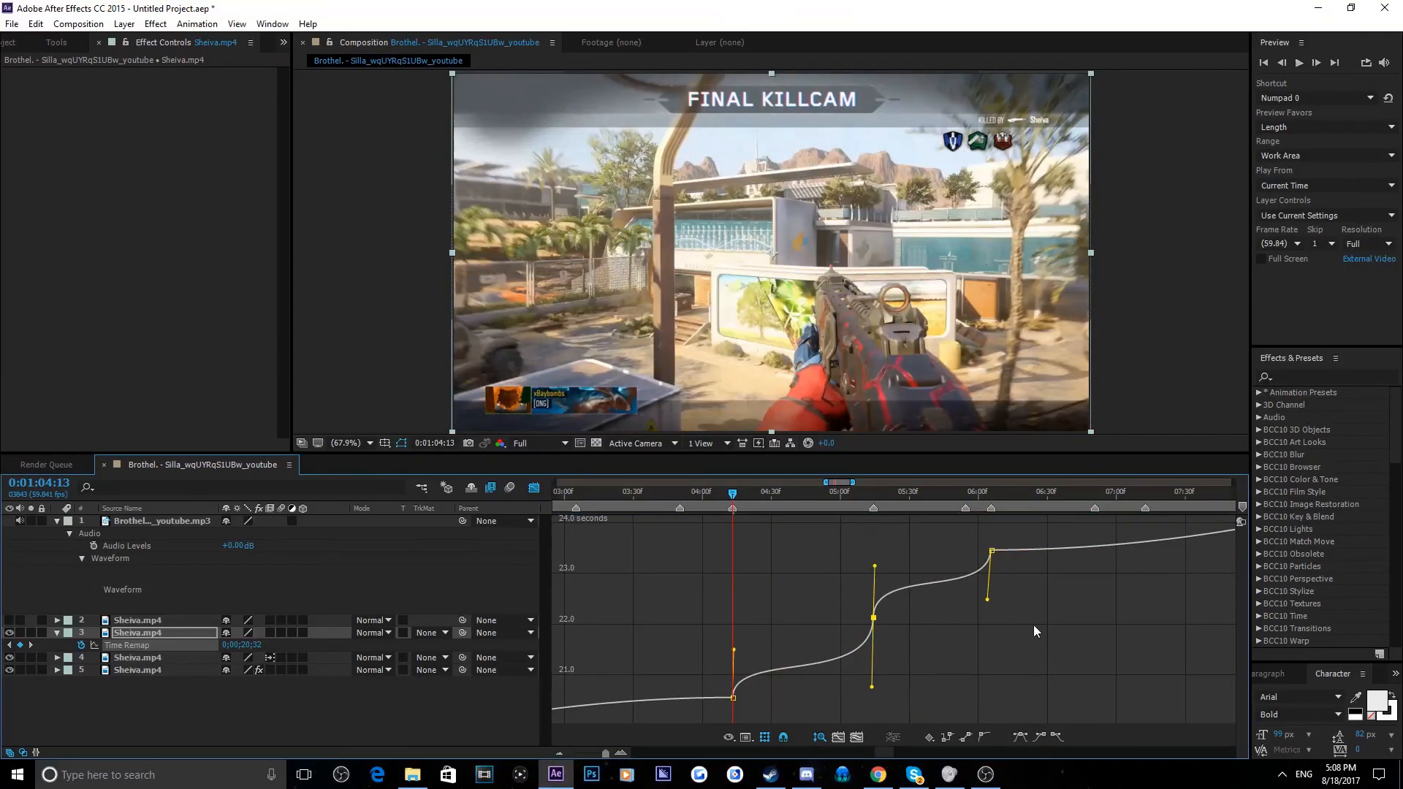
pyautogui.moveTo(990, 603); pyautogui.dragTo(993, 611)
pyautogui.click(1007, 612)
pyautogui.press('space')
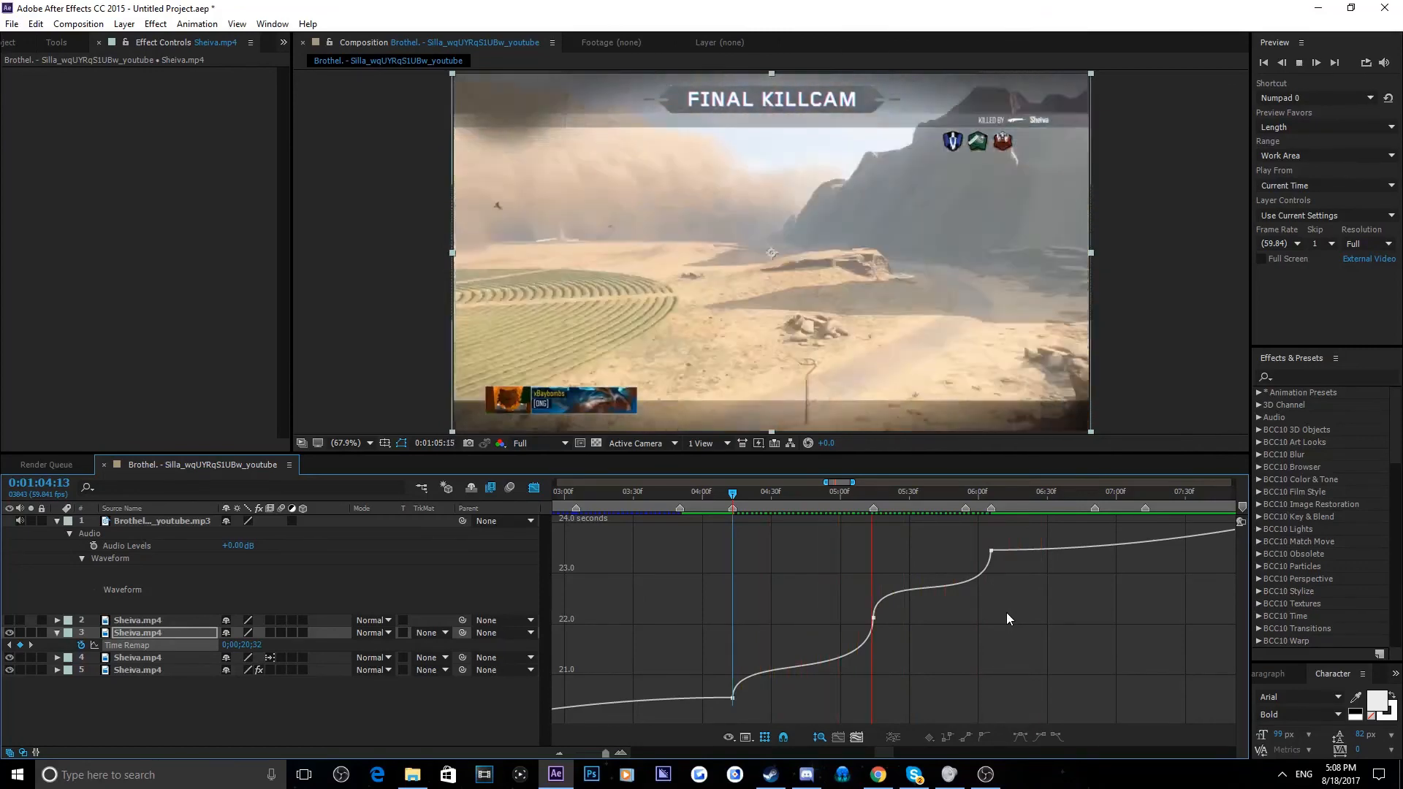
pyautogui.press('space')
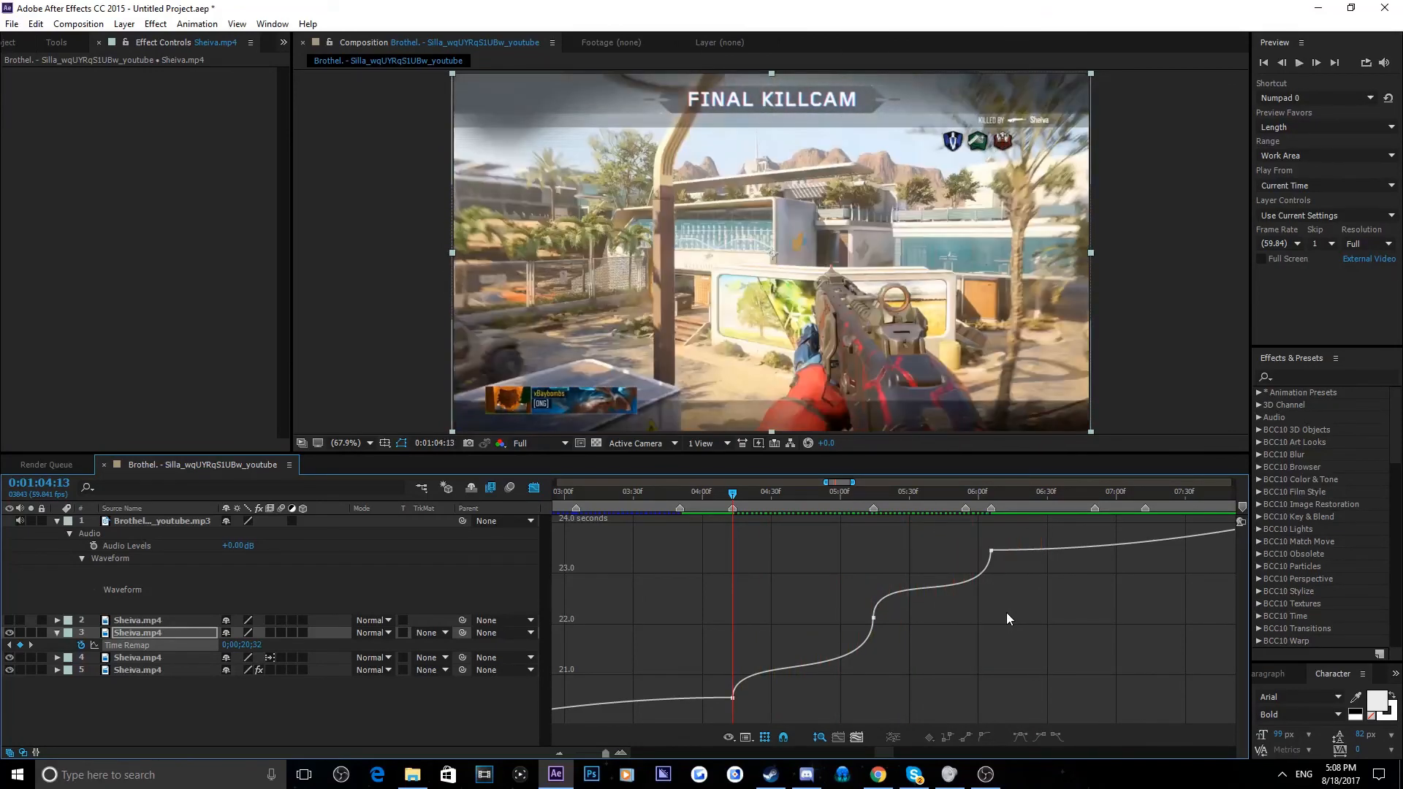
# Enable frame blending on layer 3 and preview the segment repeatedly from 0:01:04:13
pyautogui.click(273, 633)
pyautogui.press('space')
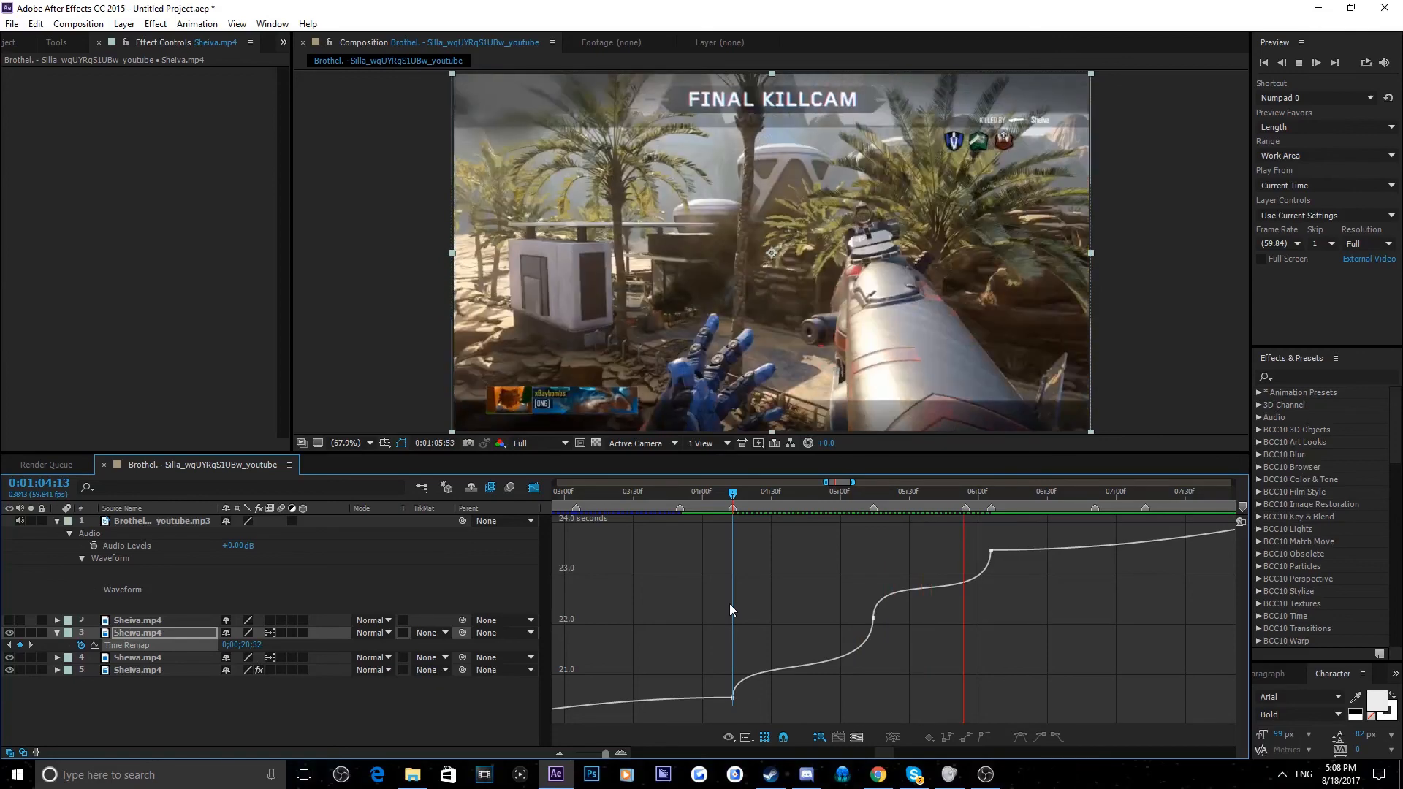
pyautogui.press('space')
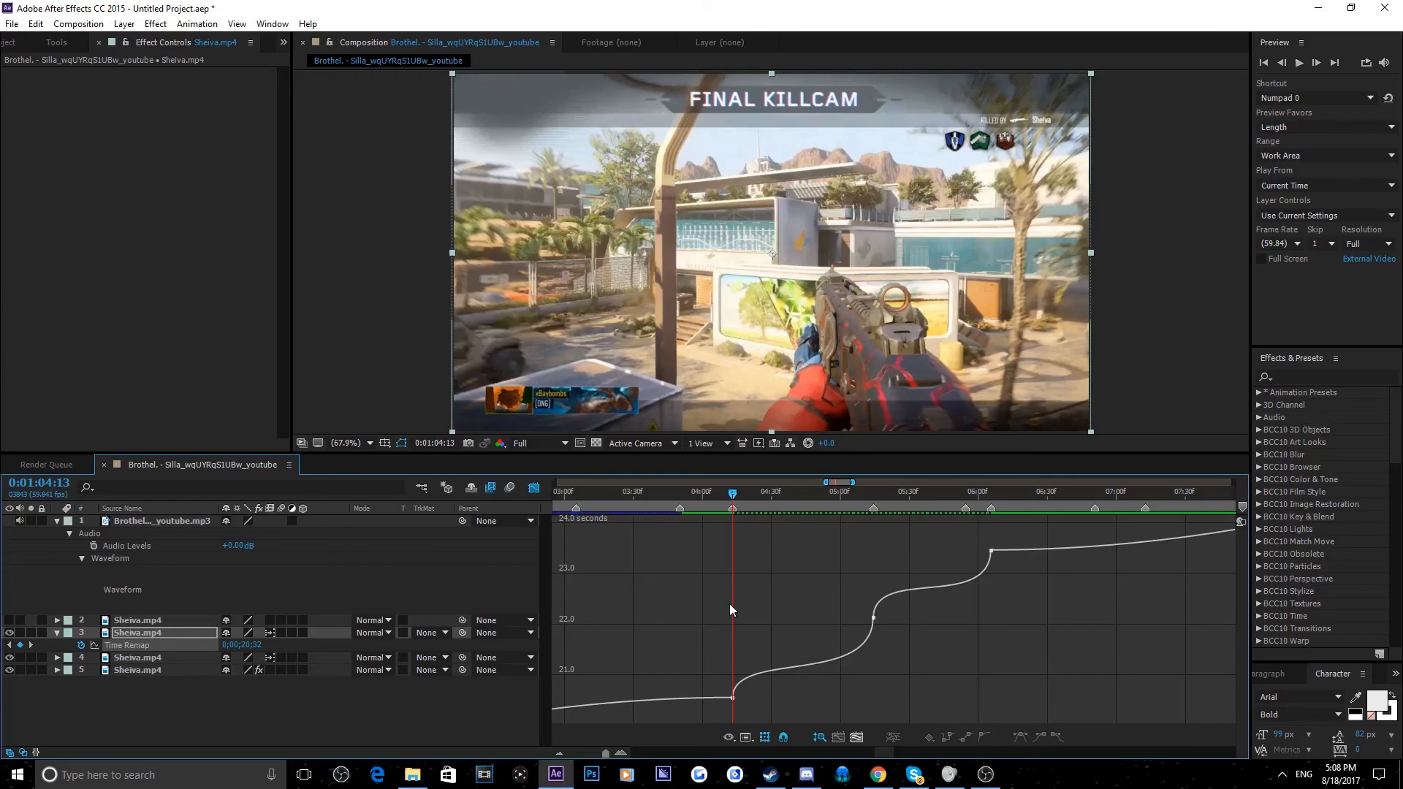
pyautogui.press('space')
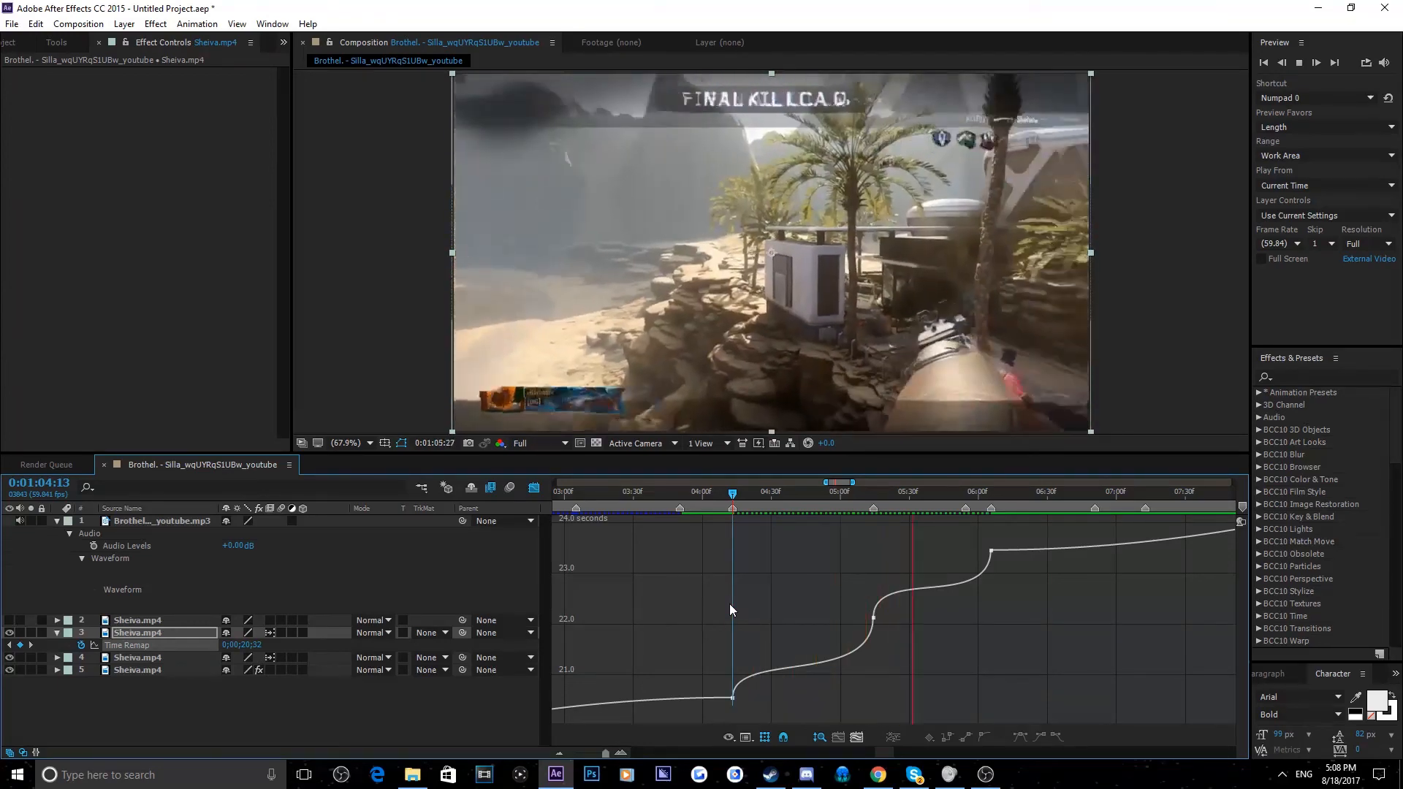
pyautogui.press('space')
pyautogui.press('space')
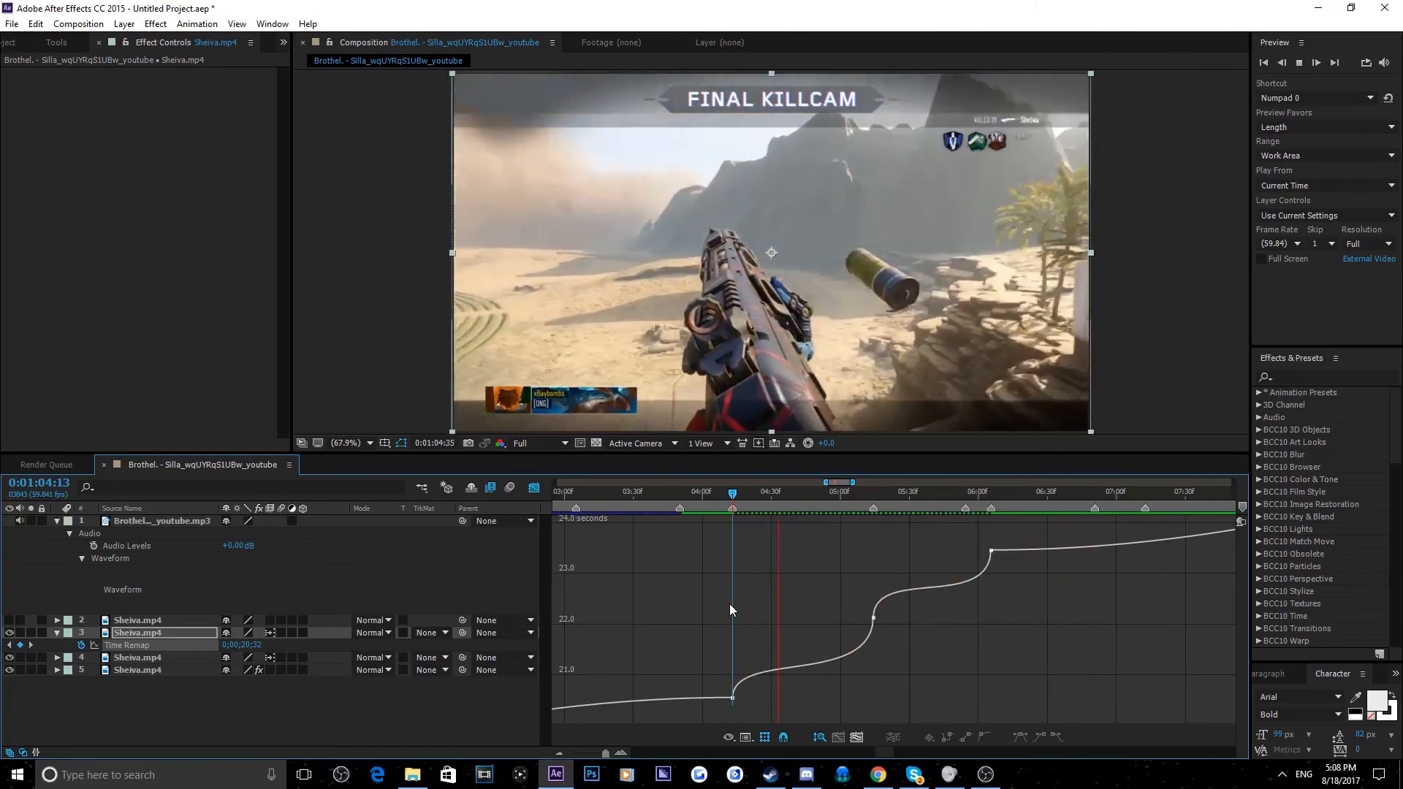
# Fine-tune the incoming curve handles at 0:01:05:14 and 0:01:06:05 on layer 3 and preview the segment again
pyautogui.press('space')
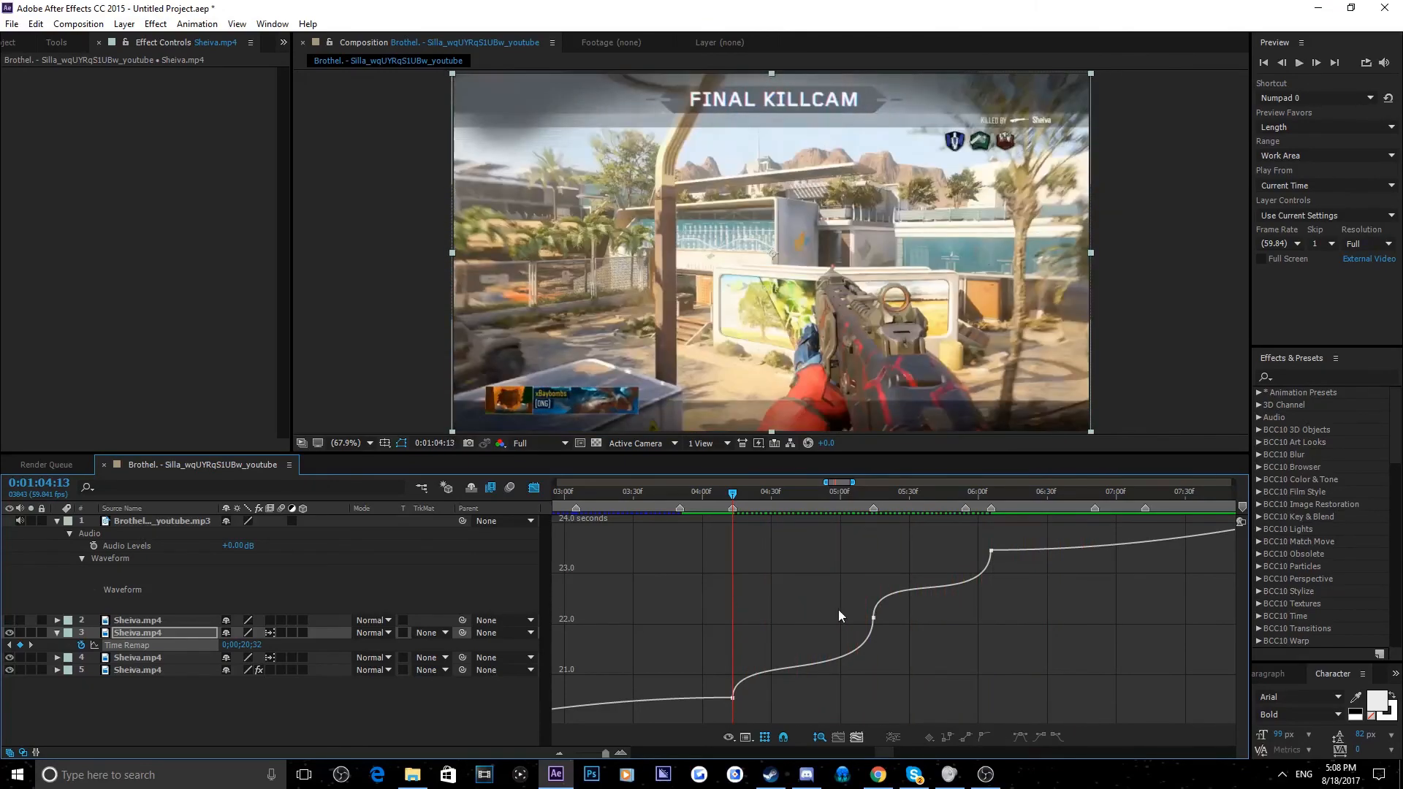
pyautogui.press('space')
pyautogui.click(872, 620)
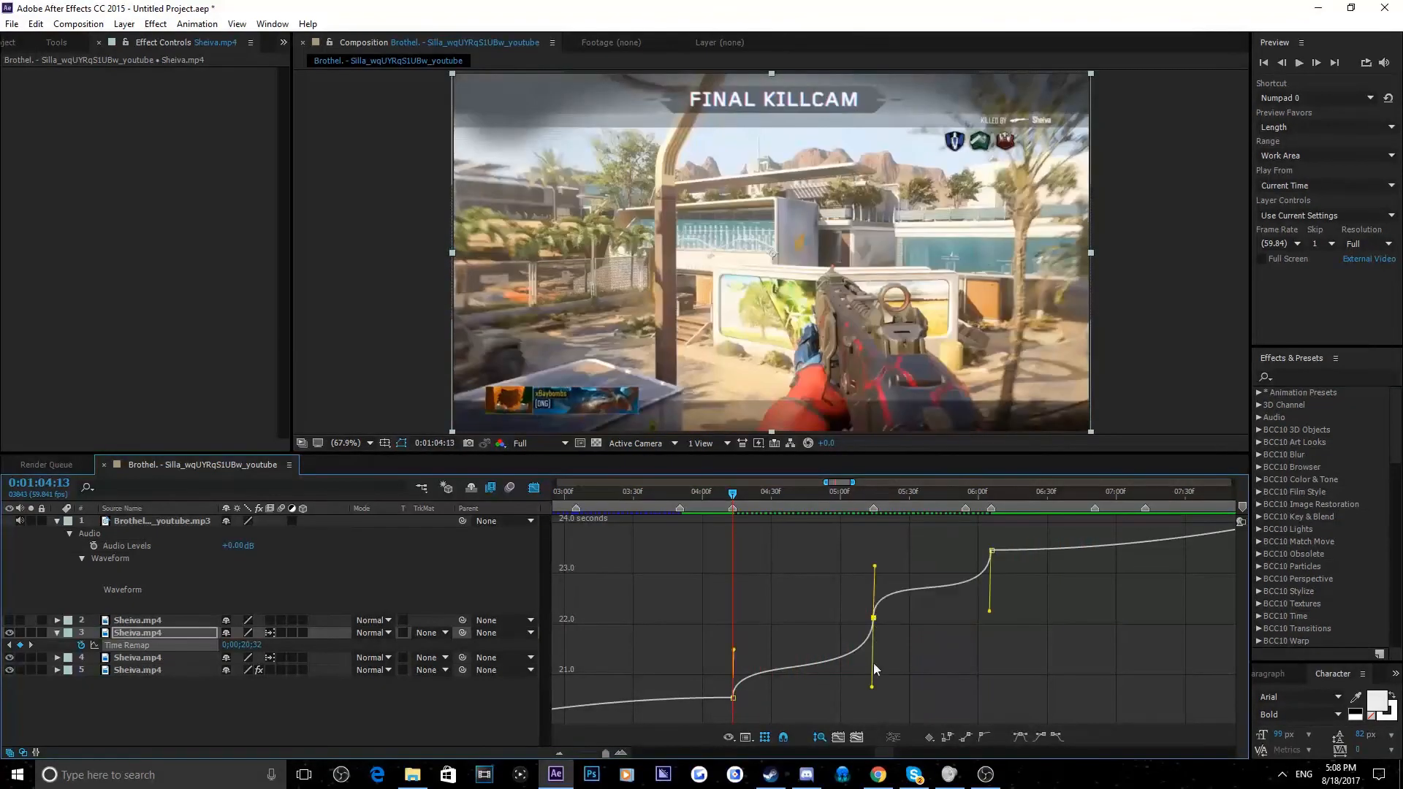
pyautogui.click(990, 614)
pyautogui.click(1019, 620)
pyautogui.press('space')
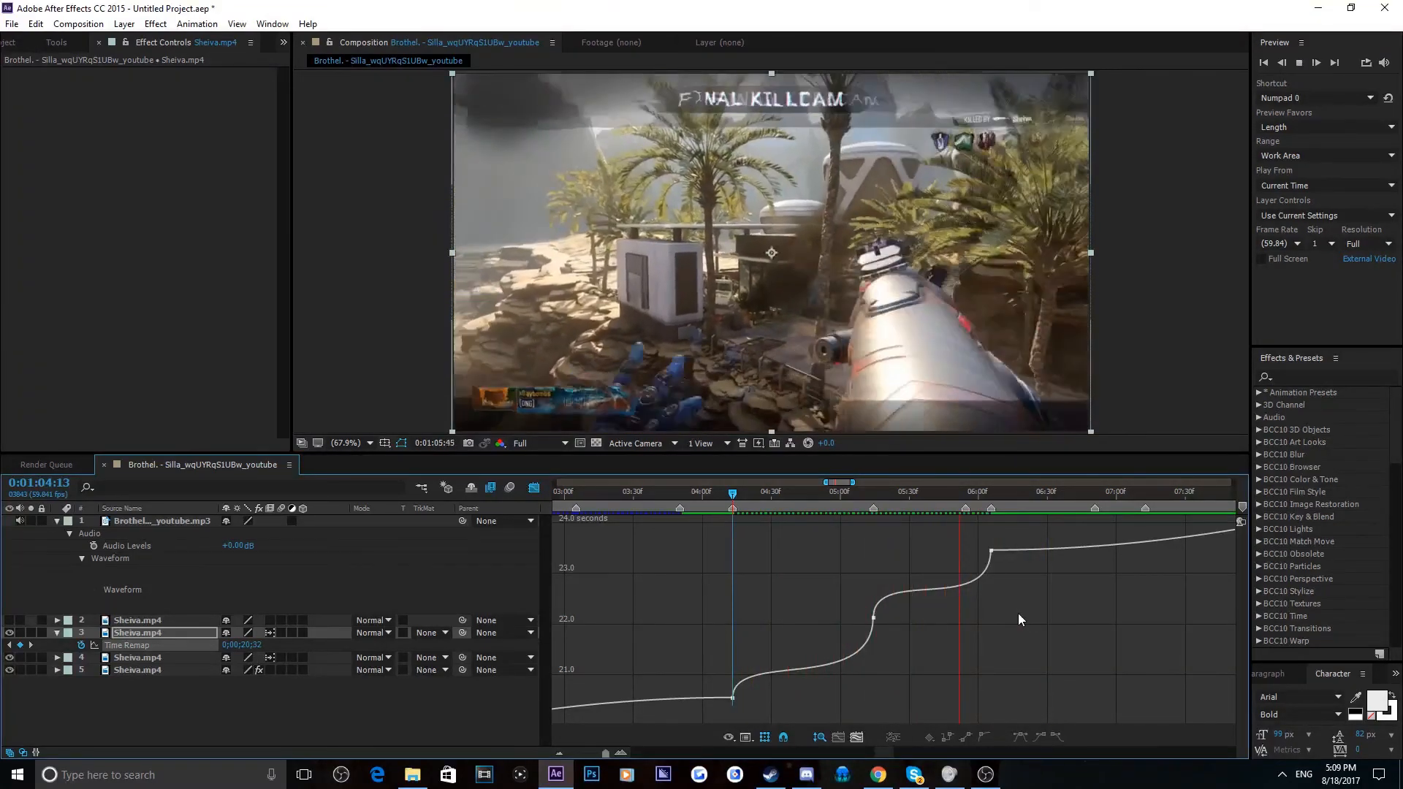
pyautogui.press('space')
# Turn on layer 2's visibility and slip its footage so the action continues from layer 3 at 0:01:06:05
pyautogui.click(534, 487)
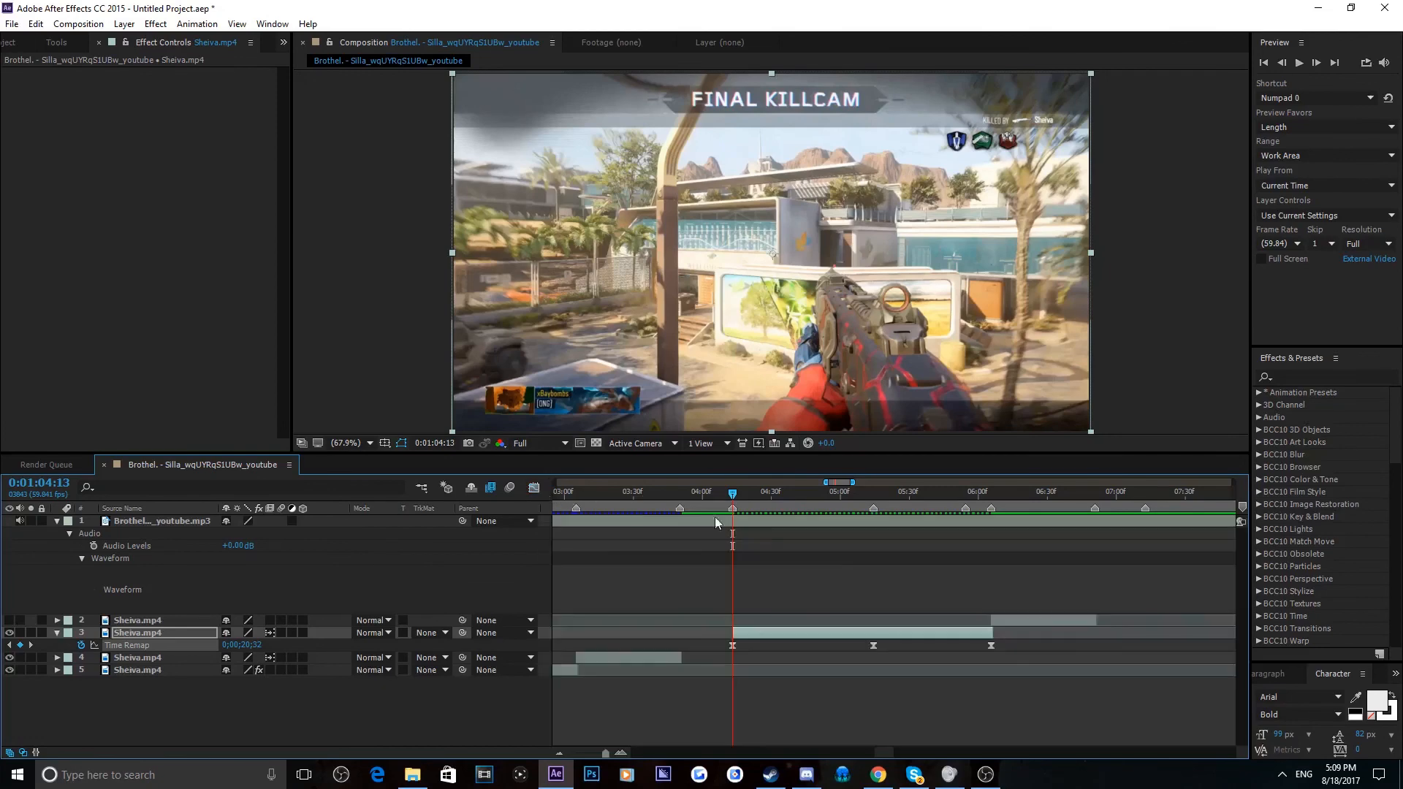
pyautogui.click(992, 494)
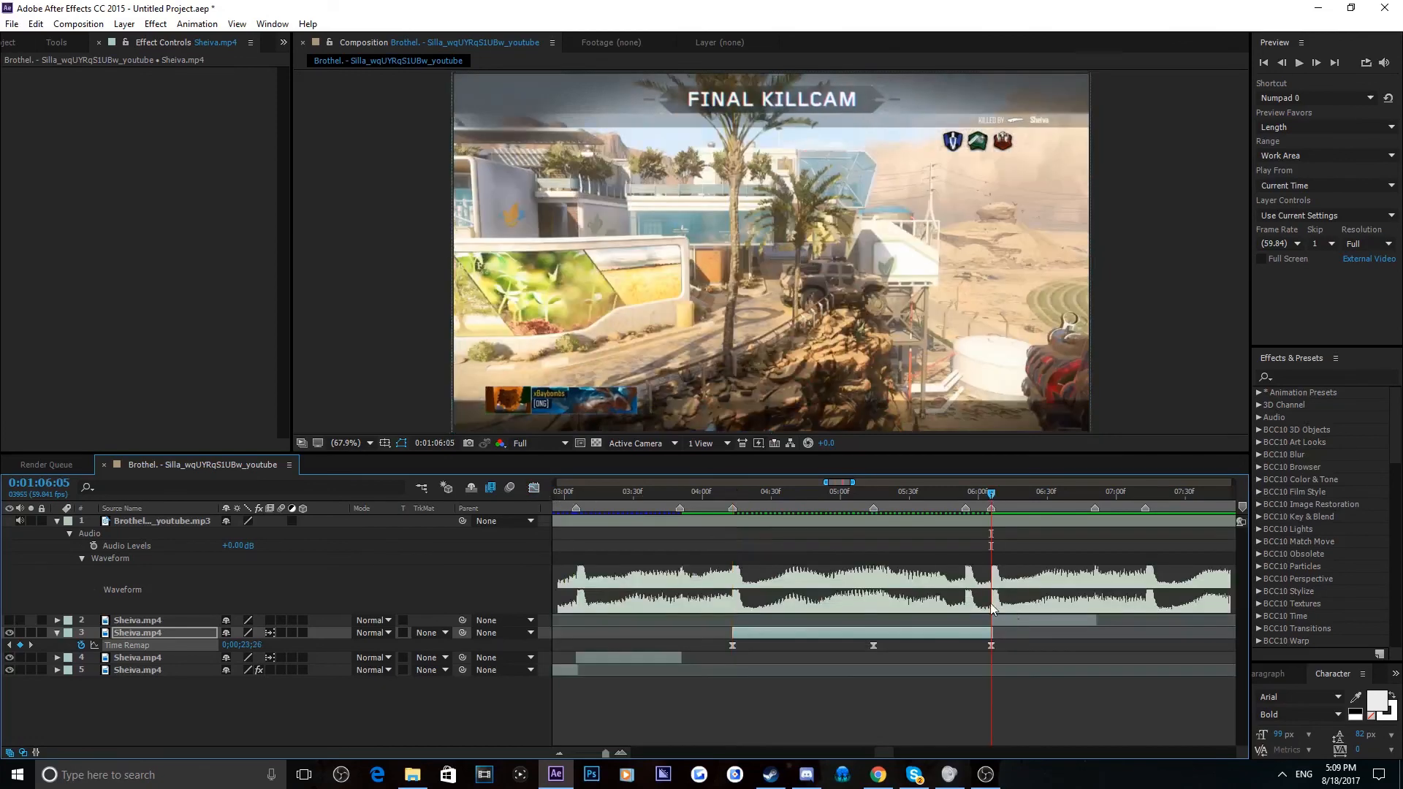
pyautogui.click(739, 618)
pyautogui.click(146, 619)
pyautogui.click(8, 620)
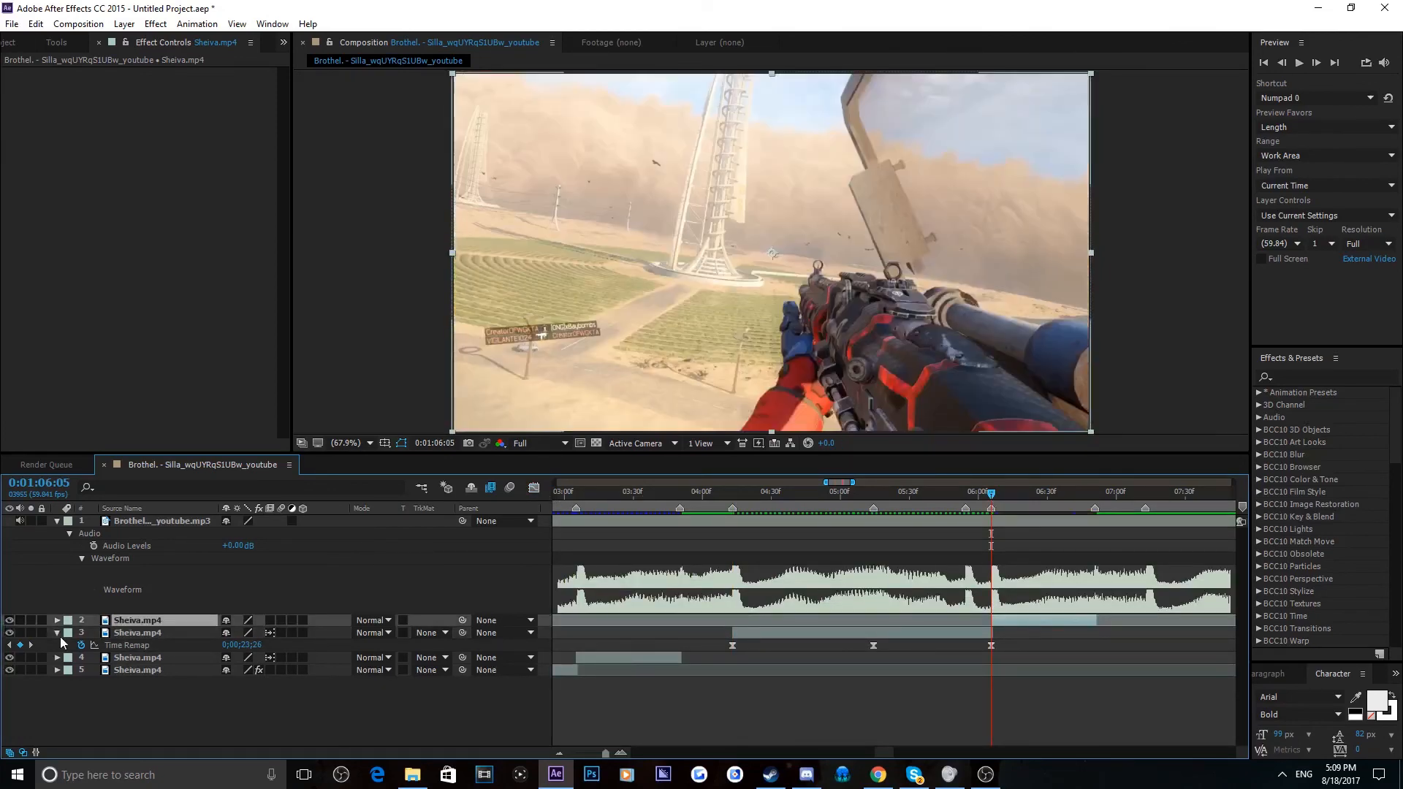
pyautogui.click(57, 633)
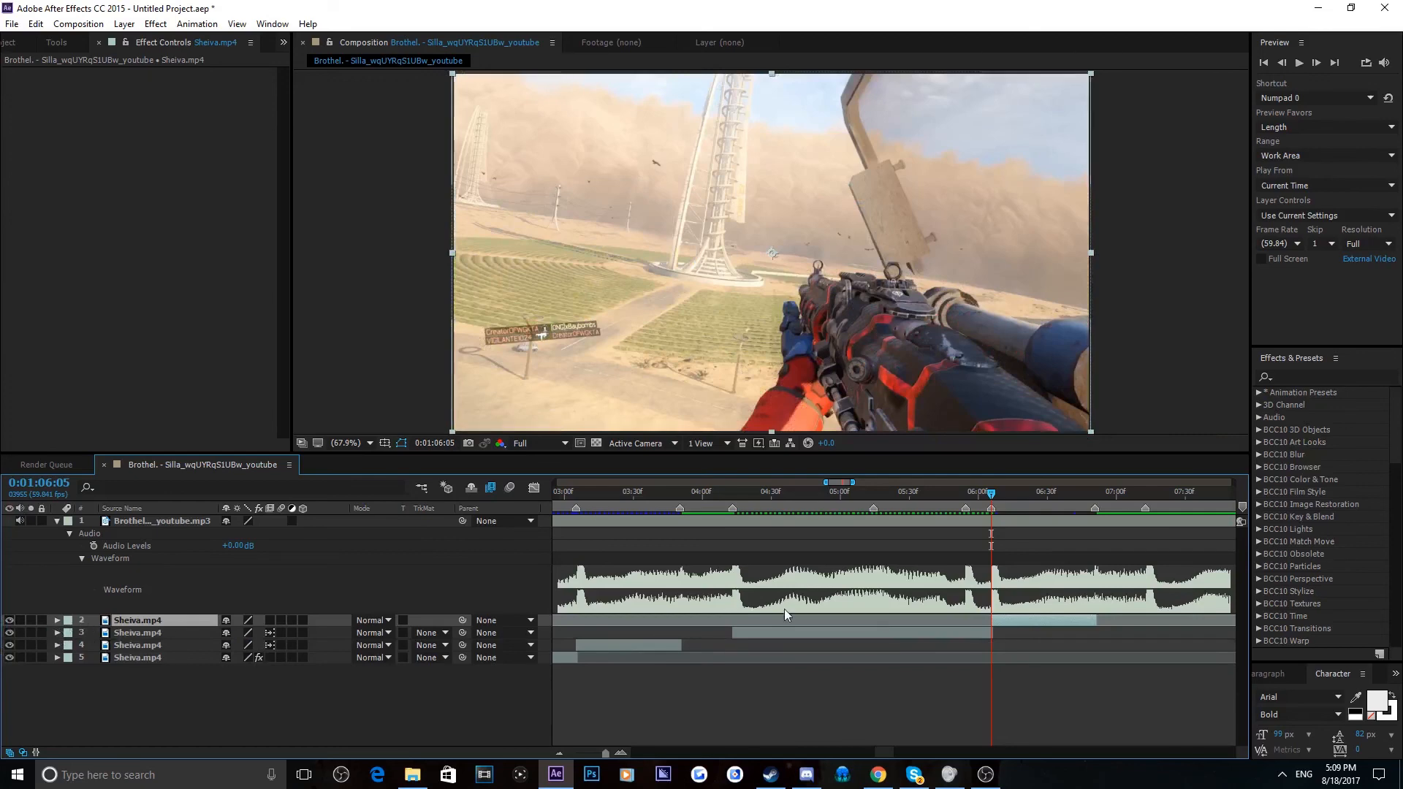
pyautogui.scroll(-4, 788, 674)
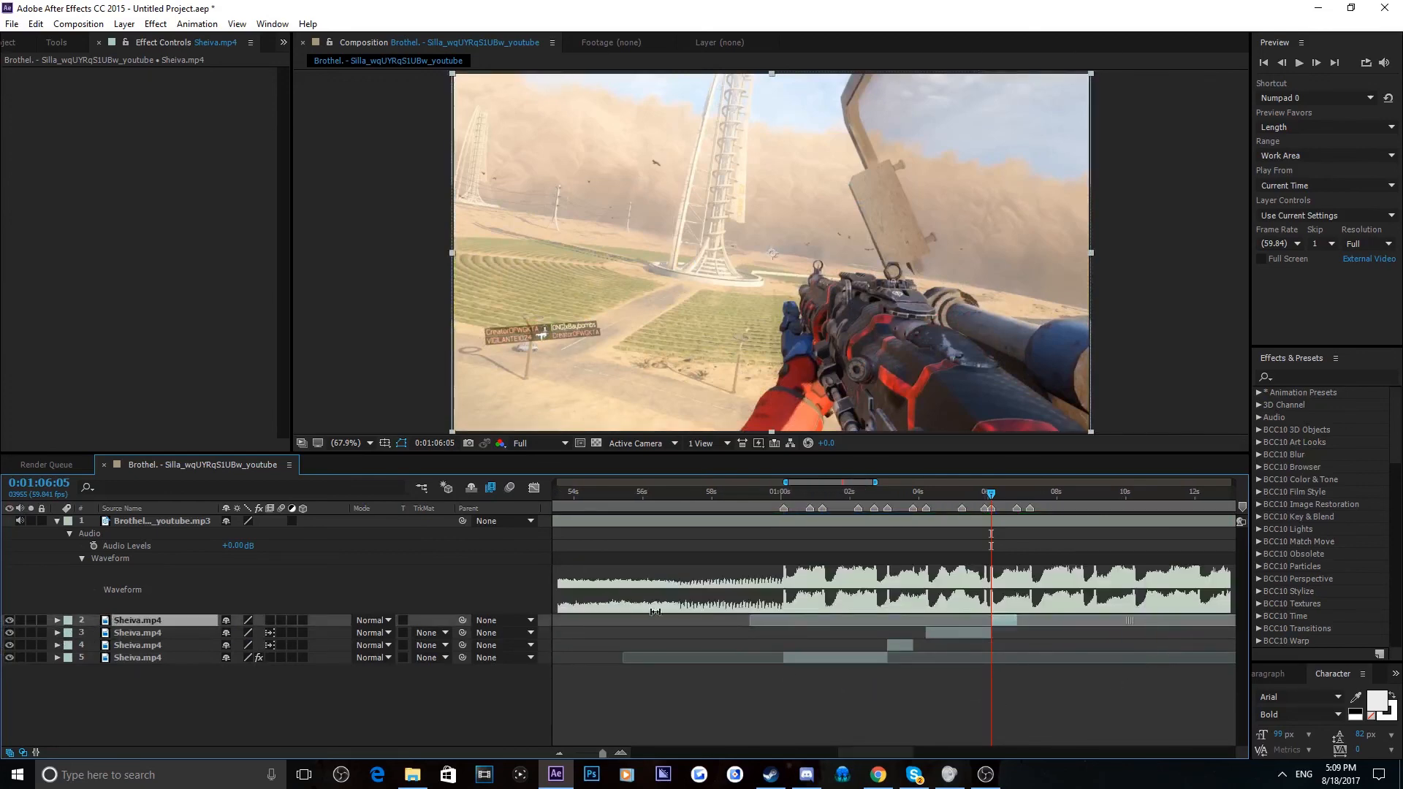
pyautogui.moveTo(906, 625); pyautogui.dragTo(851, 619)
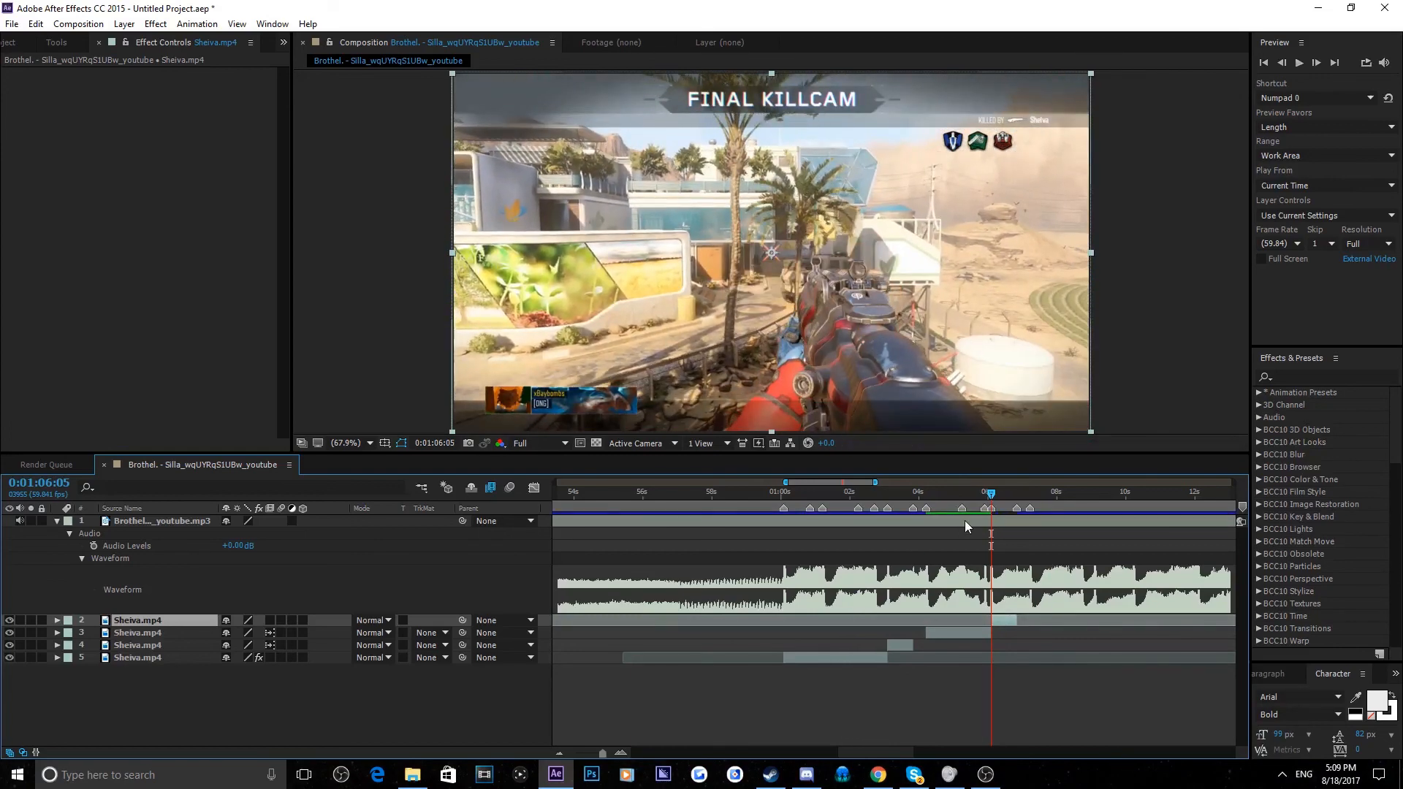
# Enable Time Remap on layer 2 with a keyframe at 0:01:06:05, and set its value to 0:00:25:05 at the 0:01:06:50 marker
pyautogui.hotkey('ctrl', 'alt', 't')
pyautogui.press('Return')
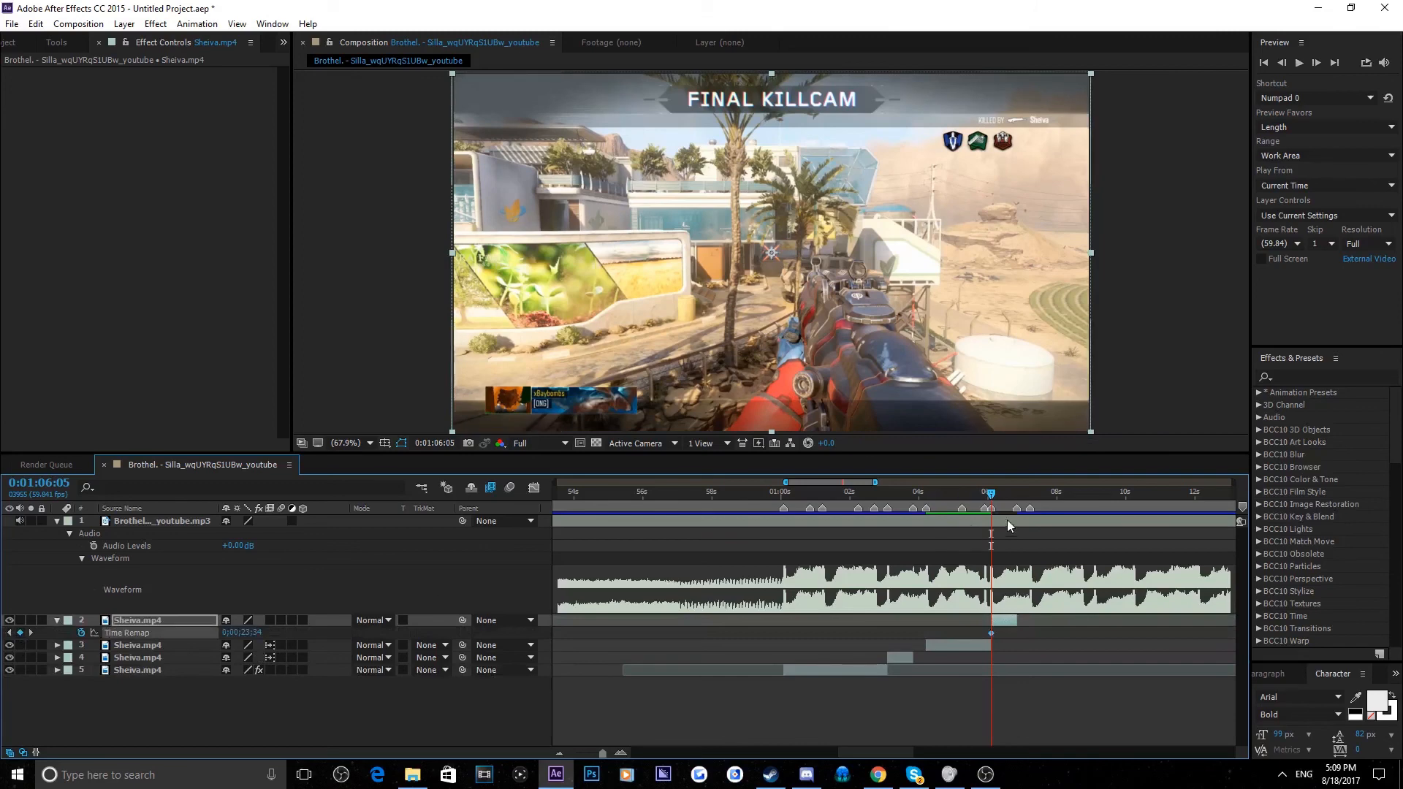
pyautogui.rightClick(1019, 511)
pyautogui.click(1081, 545)
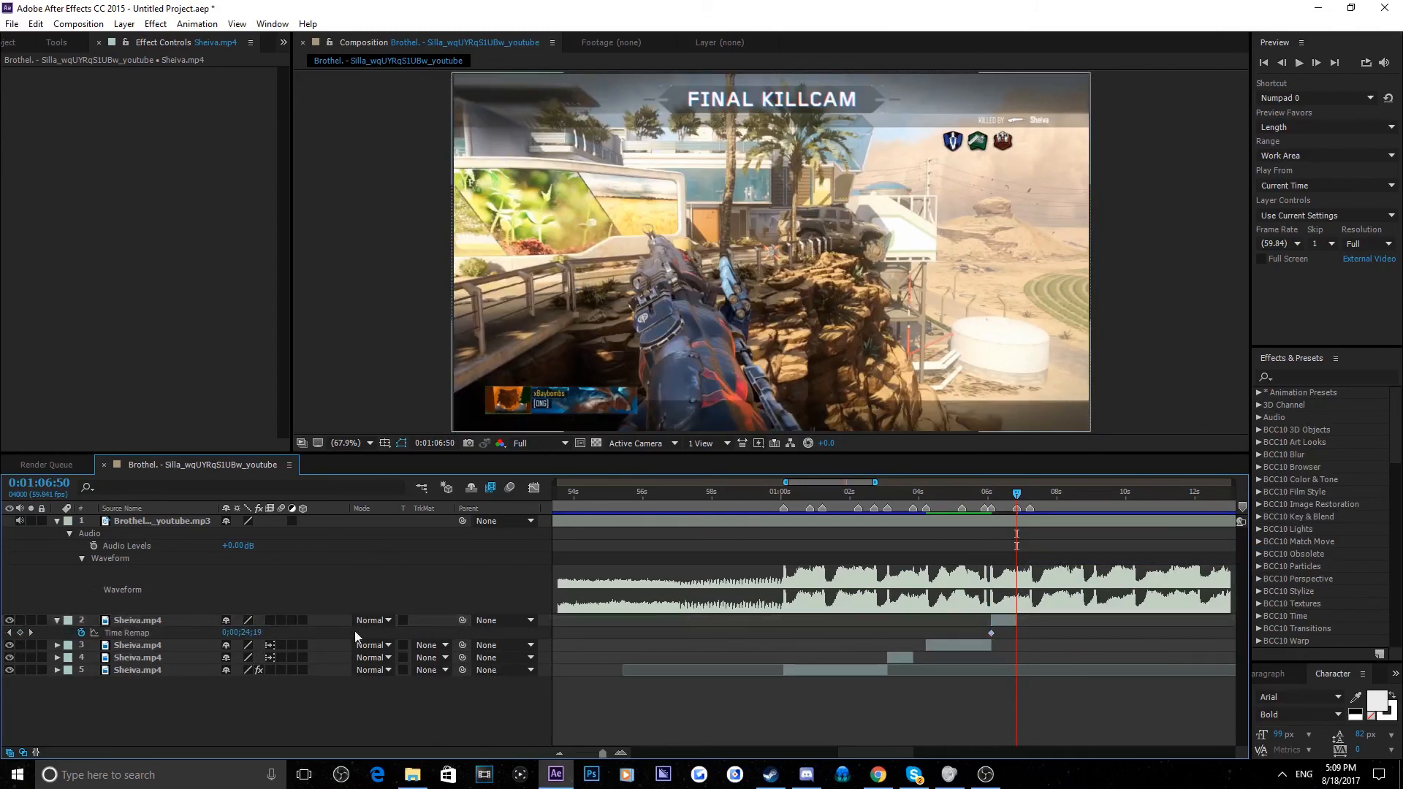
pyautogui.moveTo(256, 632); pyautogui.dragTo(277, 632)
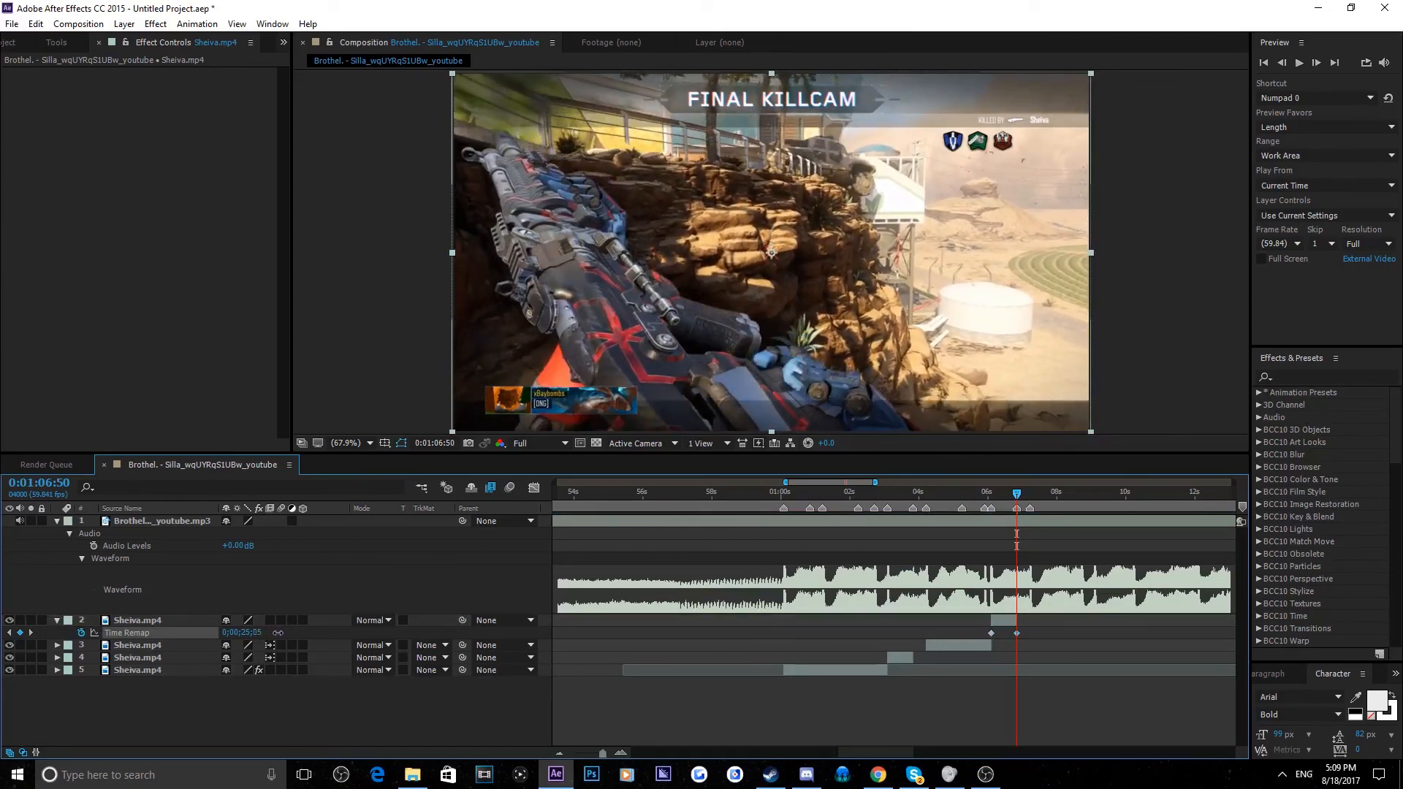
# Easy-ease layer 2's two Time Remap keyframes and pull their inner handles vertical for a fast-slow-fast ramp
pyautogui.click(161, 632)
pyautogui.press('F9')
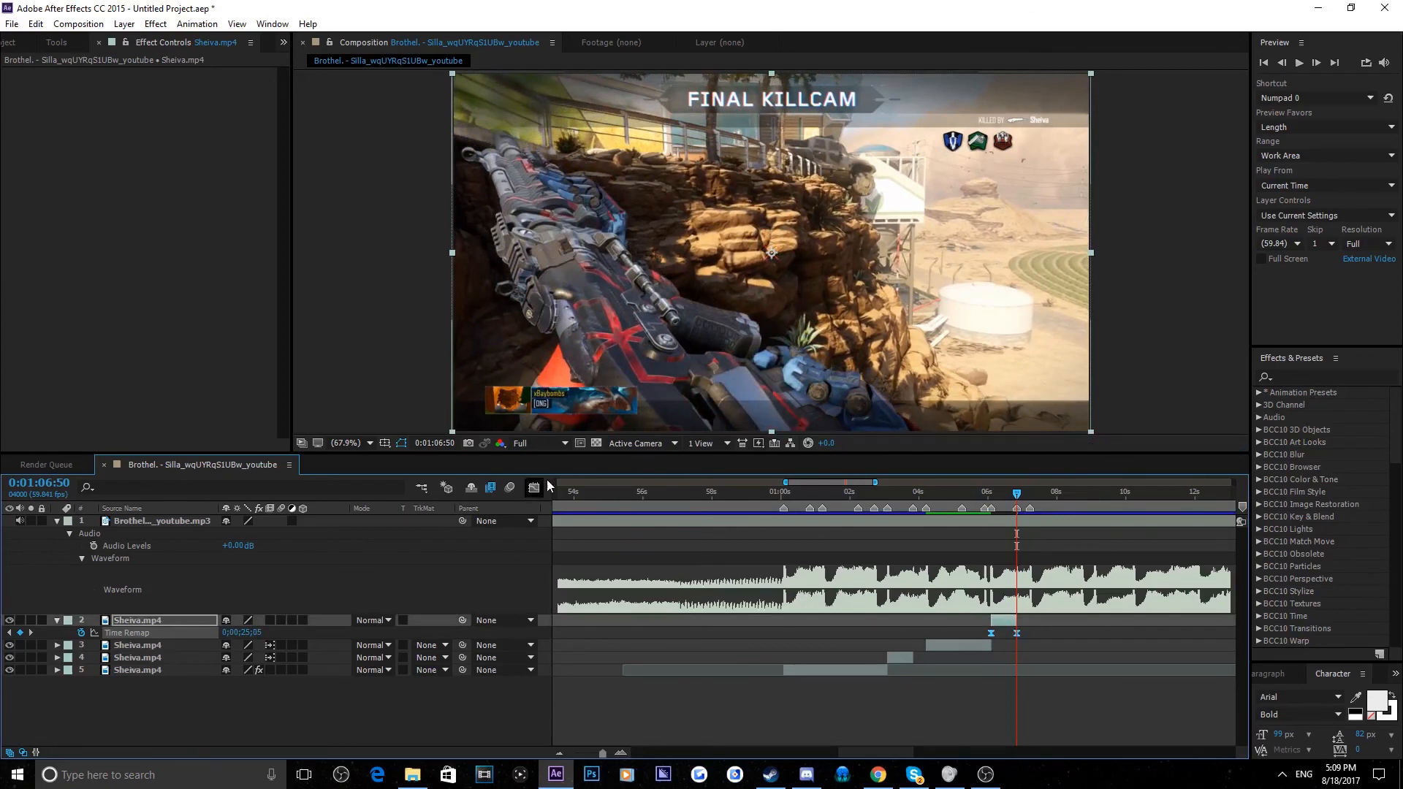
pyautogui.hotkey('shift', 'F3')
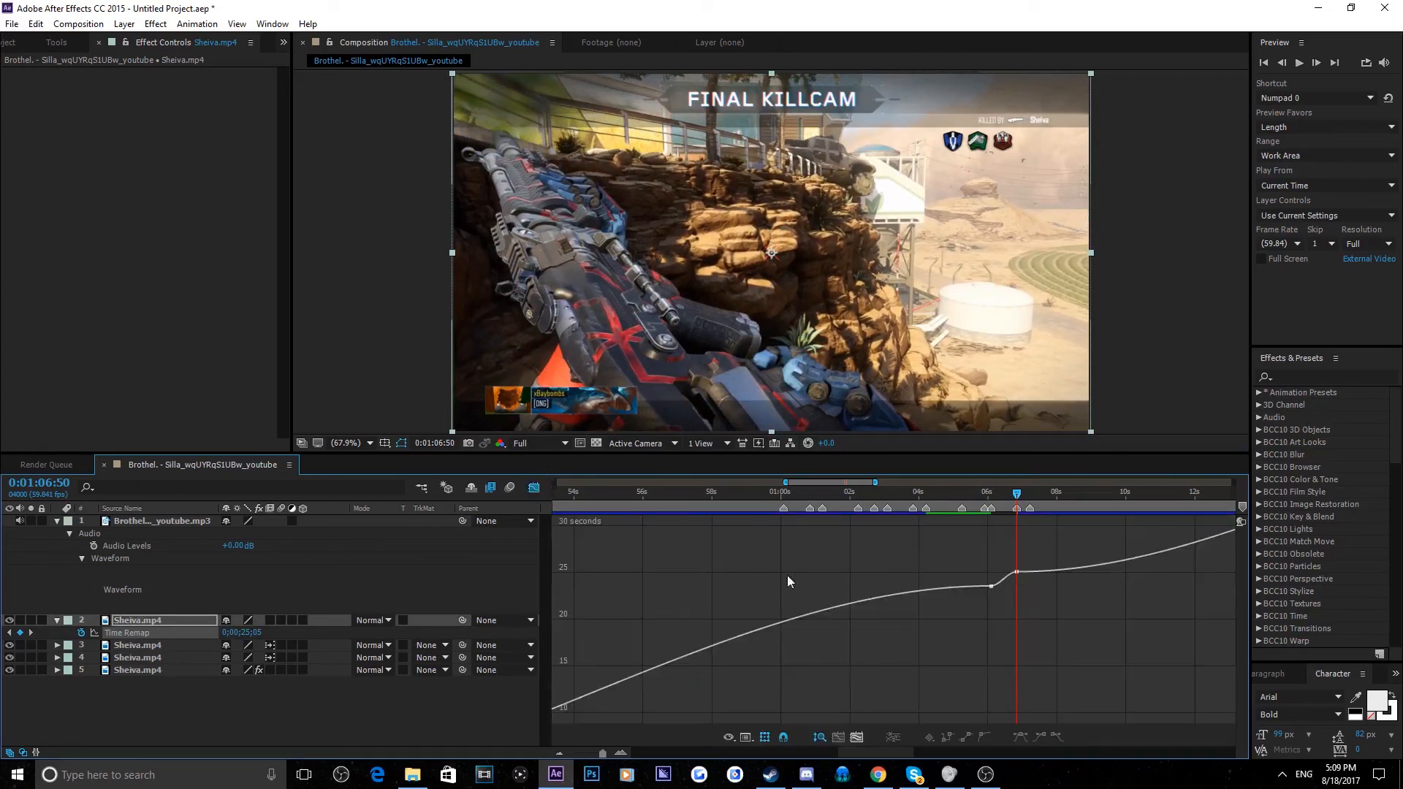
pyautogui.press('=')
pyautogui.press('=')
pyautogui.click(915, 655)
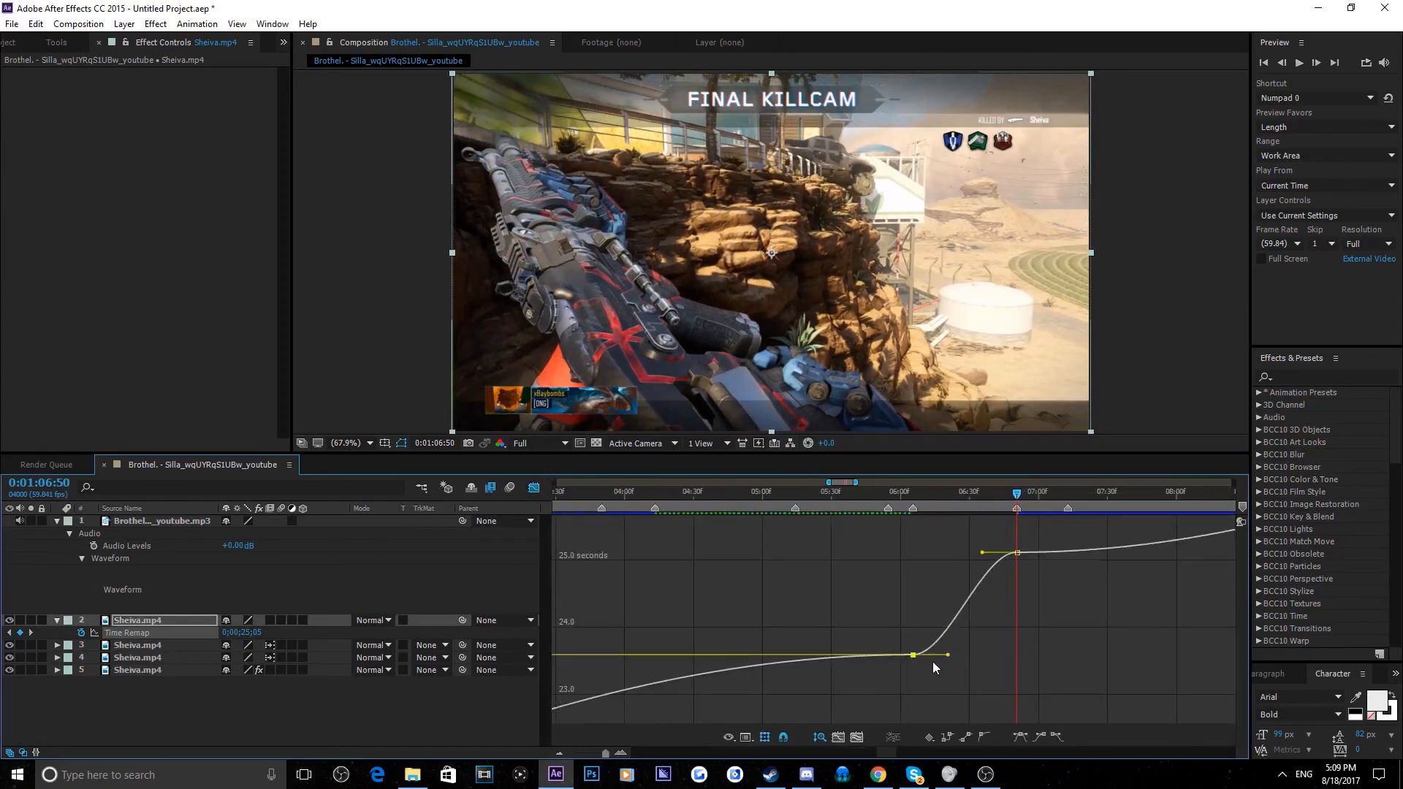
pyautogui.moveTo(950, 656); pyautogui.dragTo(880, 572)
pyautogui.moveTo(983, 553); pyautogui.dragTo(1124, 650)
pyautogui.click(1124, 650)
# Enable frame blending on layer 2 and preview its ramp from 0:01:06:05
pyautogui.moveTo(916, 494)
pyautogui.mouseDown()
pyautogui.moveTo(964, 500)
pyautogui.moveTo(913, 499)
pyautogui.mouseUp()
pyautogui.click(272, 621)
pyautogui.press('space')
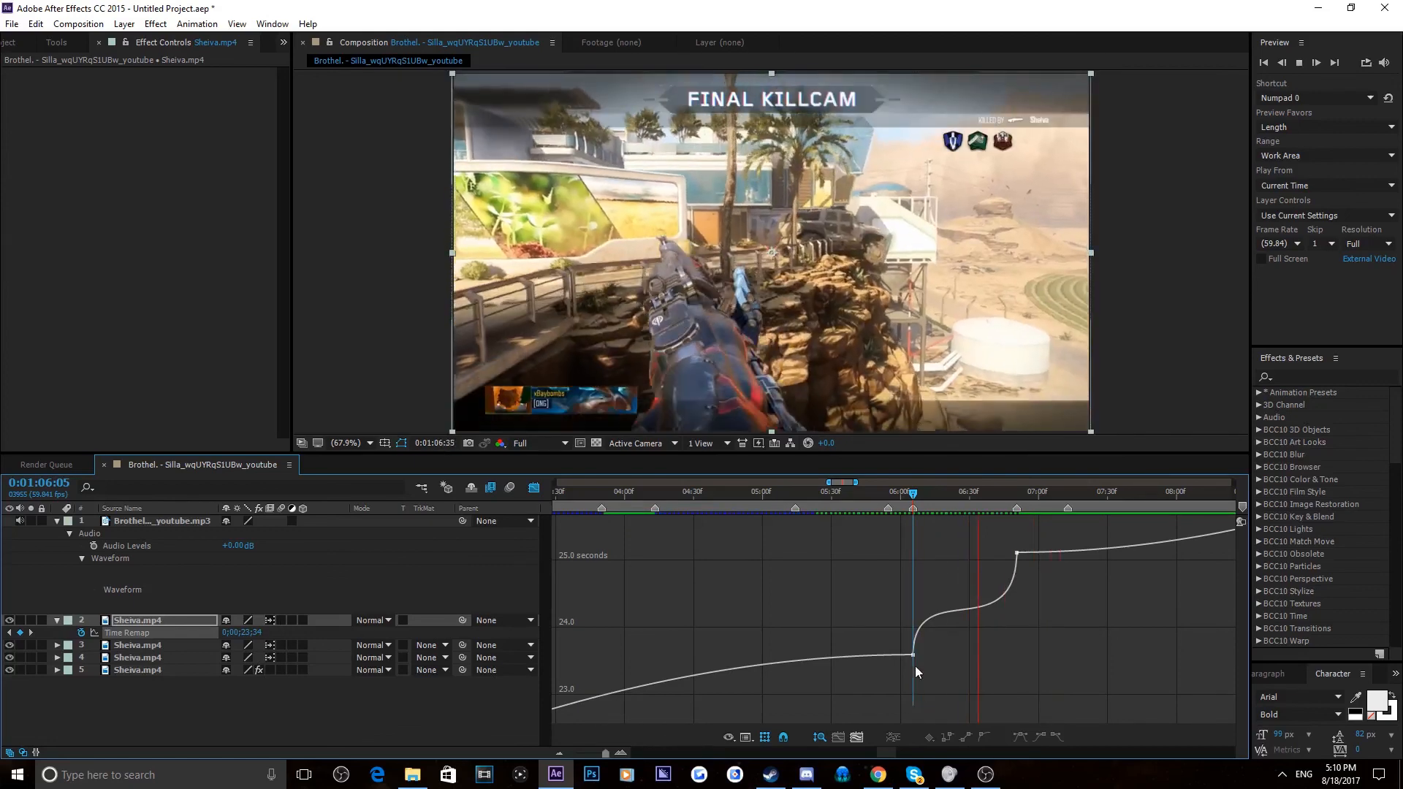
# Shorten the outgoing handle at 0:01:06:05, lengthen the incoming handle at 0:01:06:50, and preview layer 2 again
pyautogui.click(1015, 496)
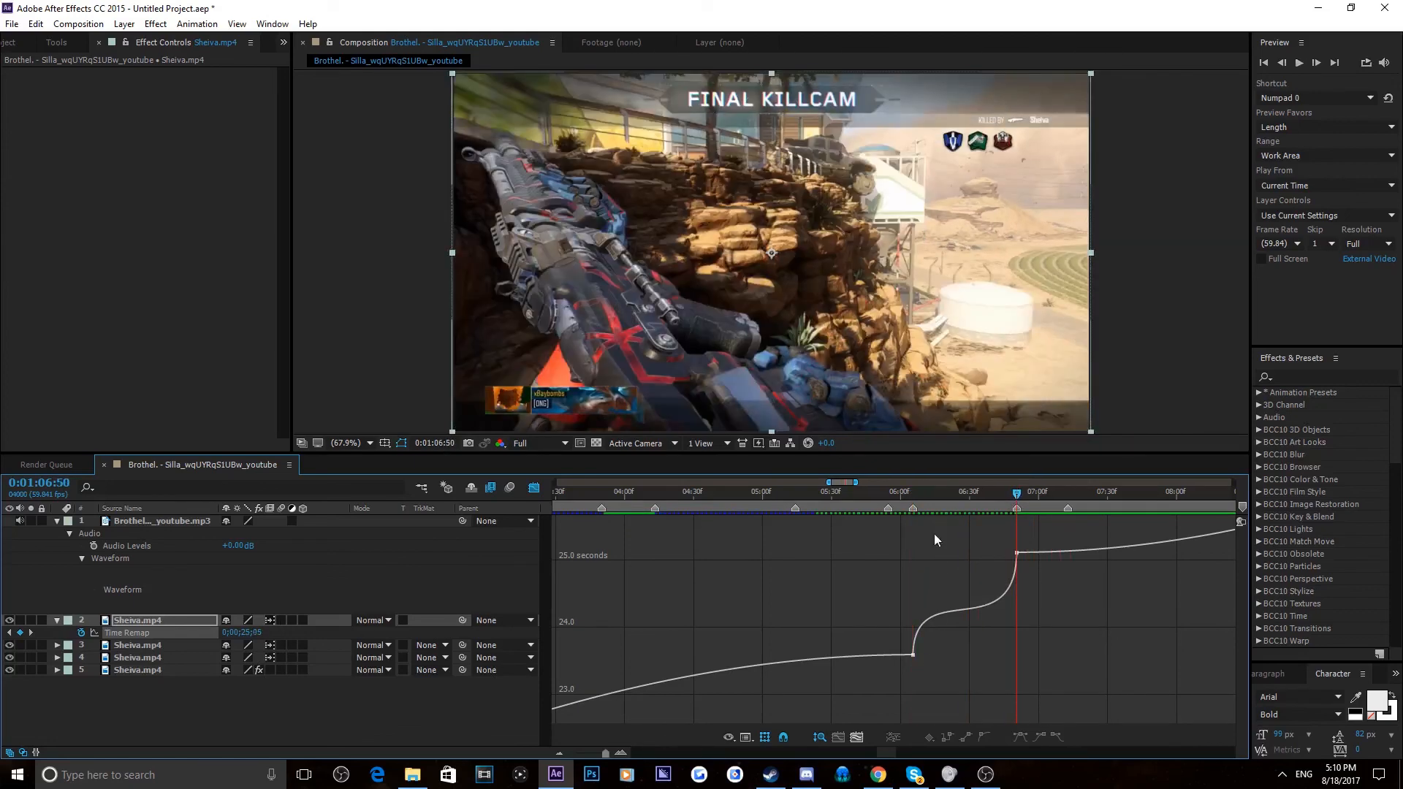
pyautogui.click(930, 619)
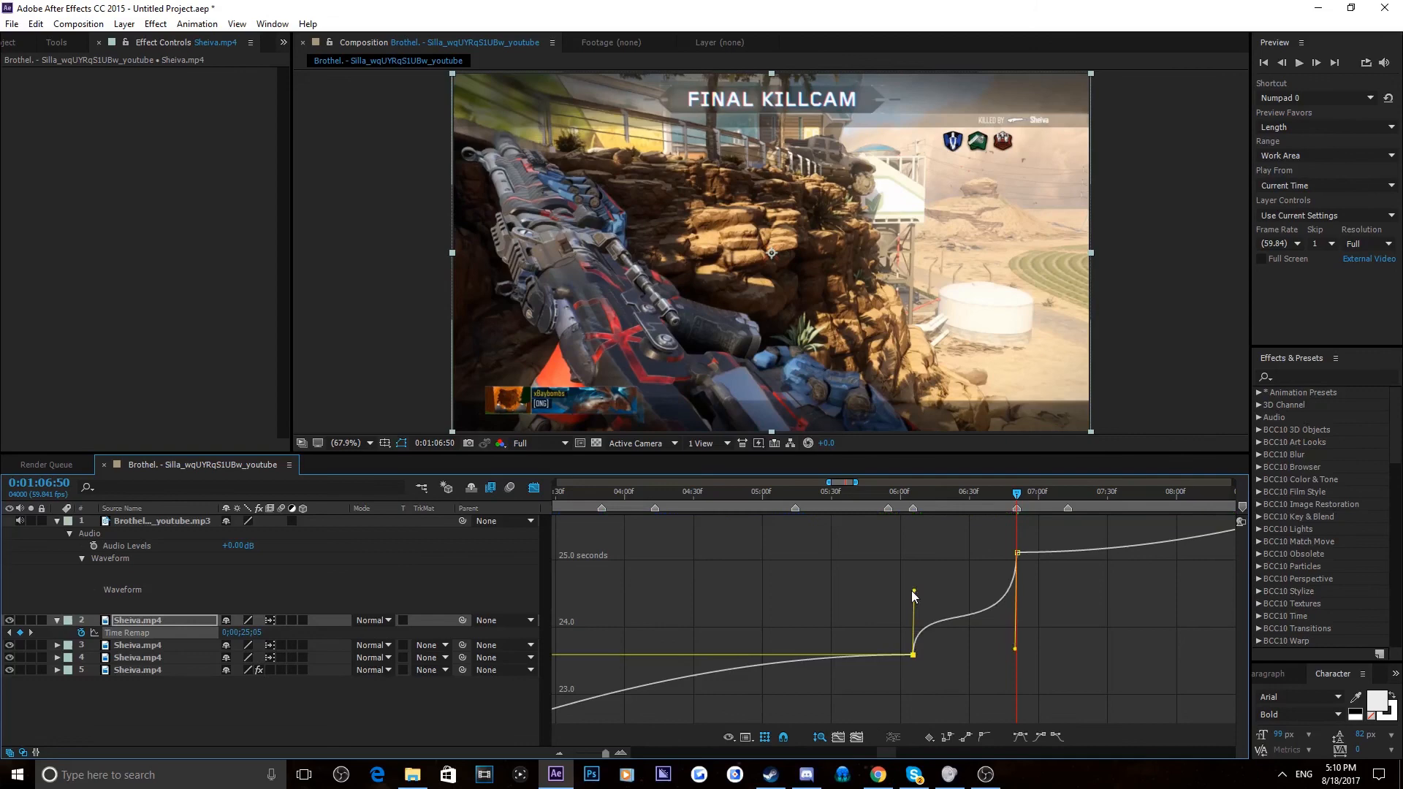
pyautogui.click(1034, 674)
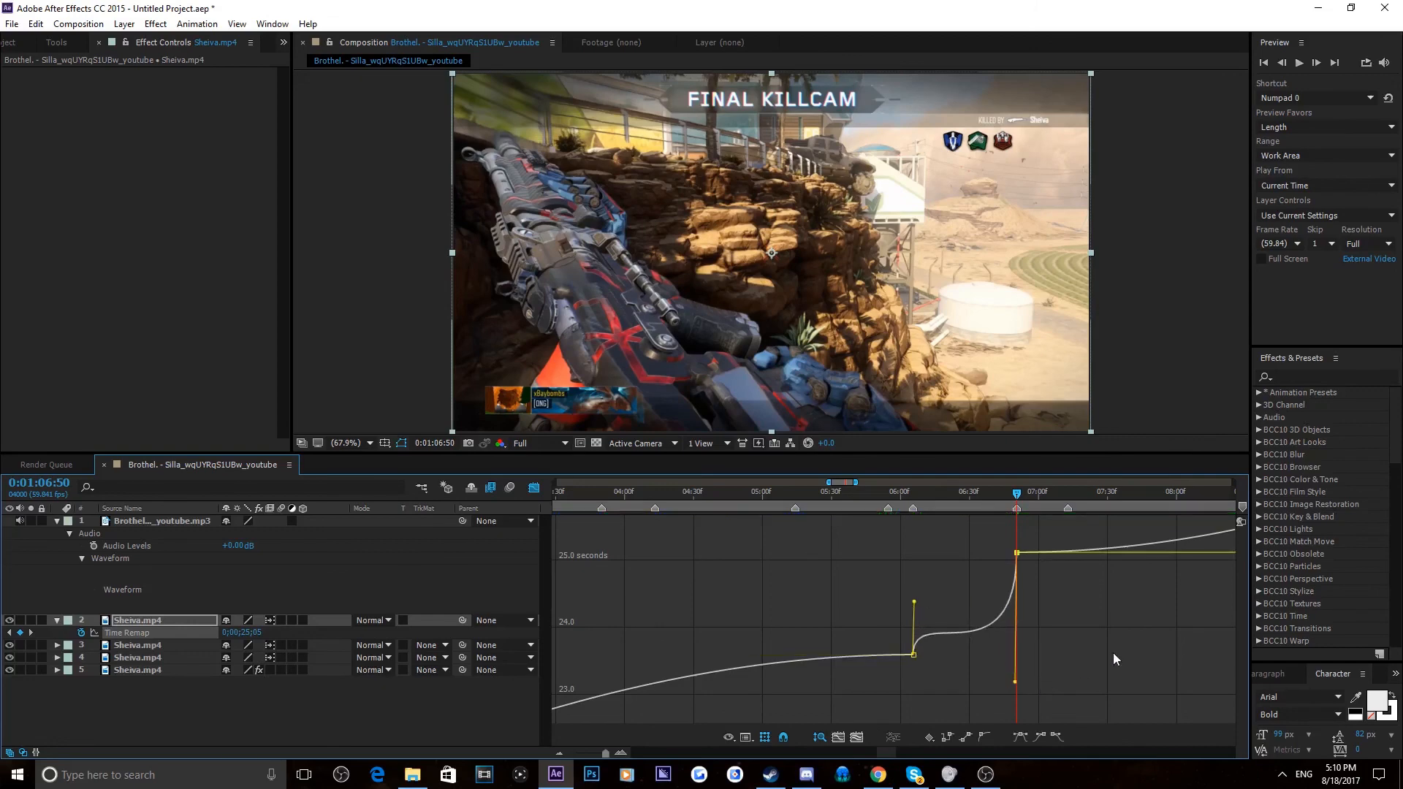
pyautogui.click(913, 494)
pyautogui.press('space')
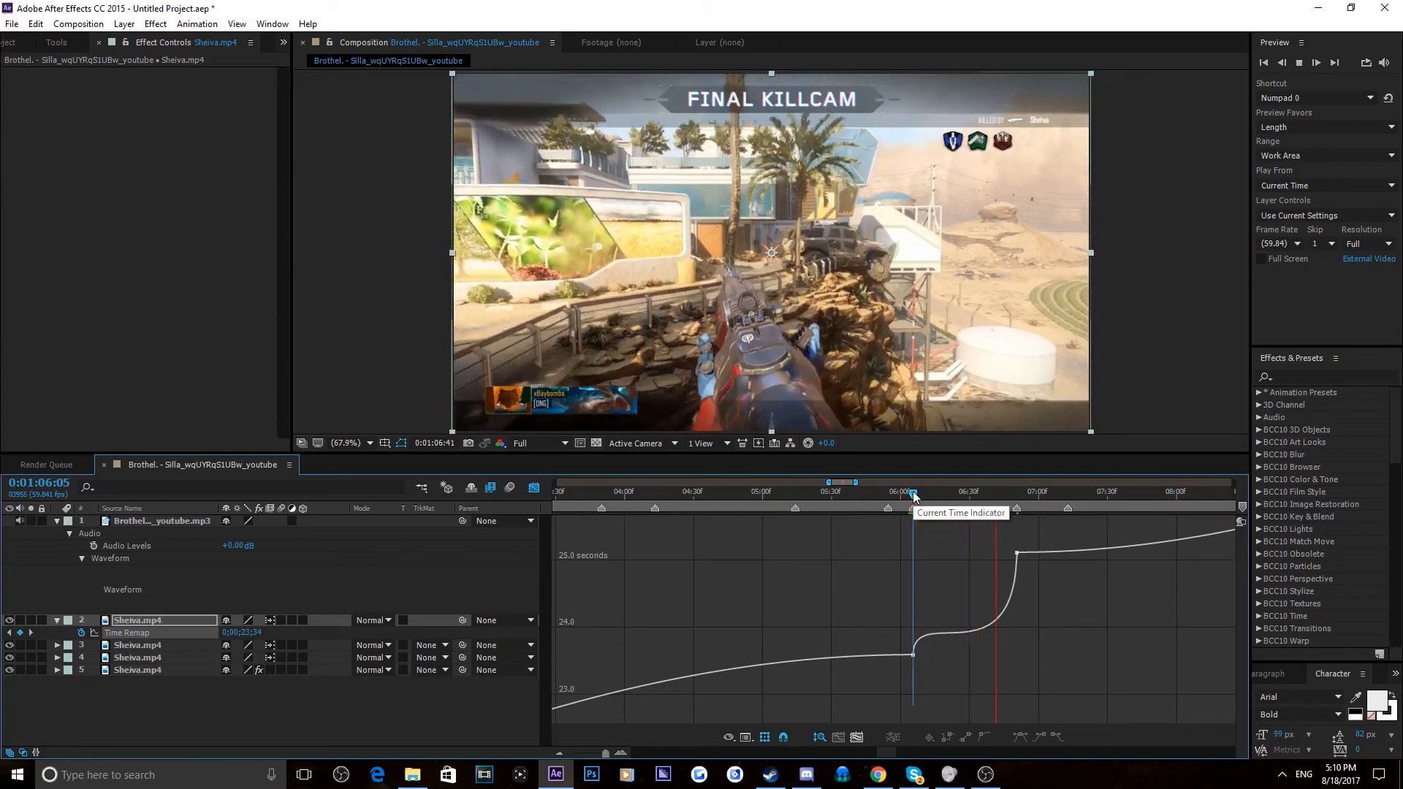
pyautogui.press('space')
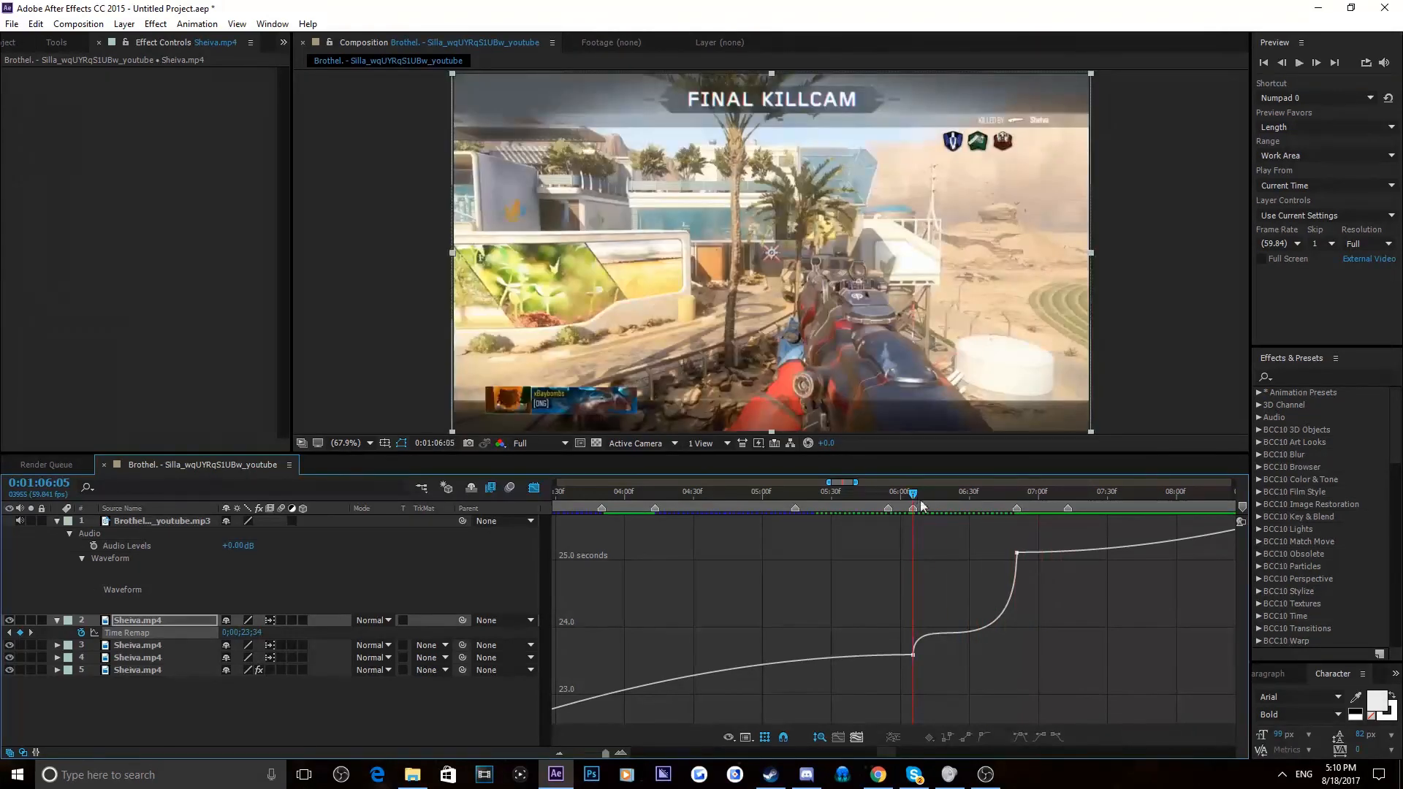
# Return to the layer bar view, collapse layer 2, and preview the whole synced sequence from 0:01:00:04
pyautogui.click(924, 635)
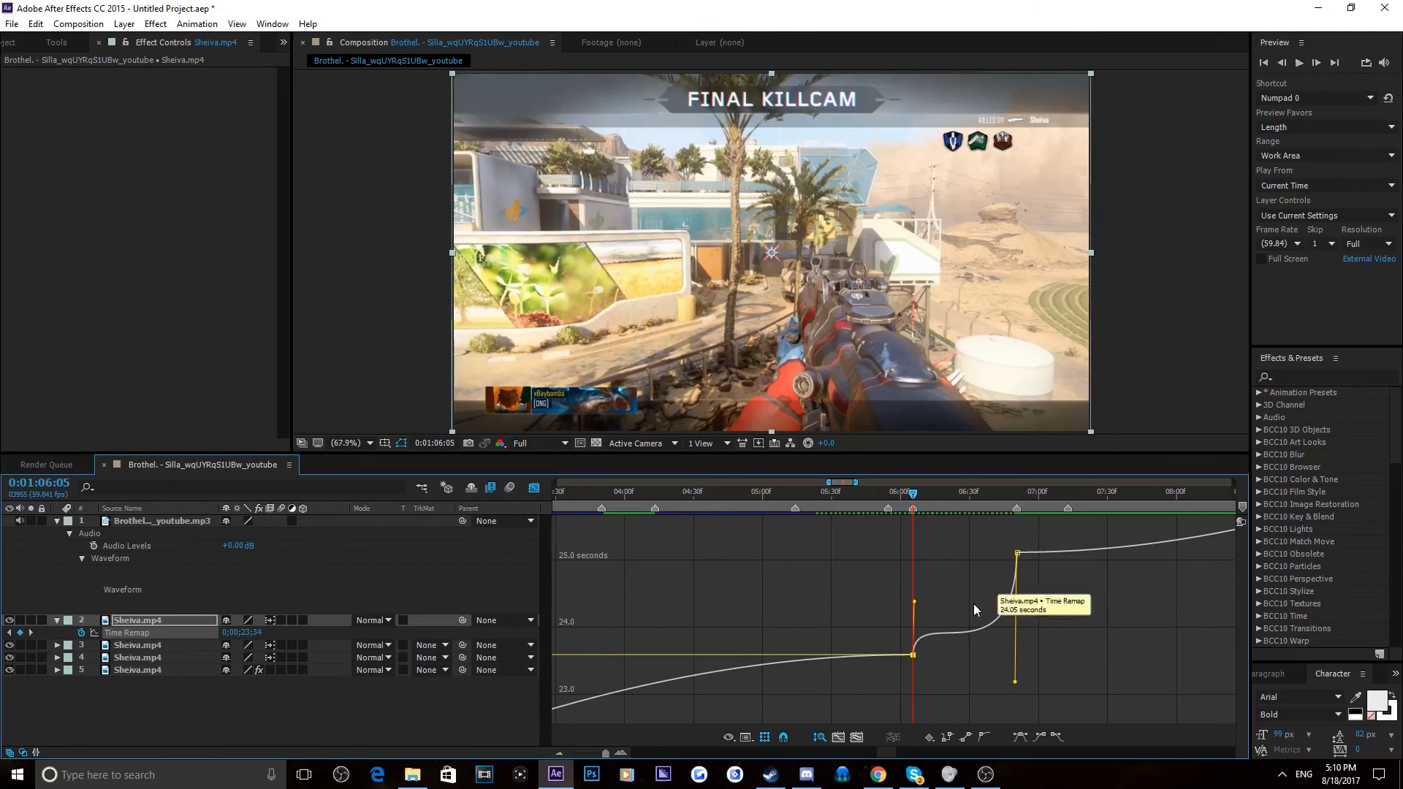
pyautogui.click(766, 569)
pyautogui.click(534, 488)
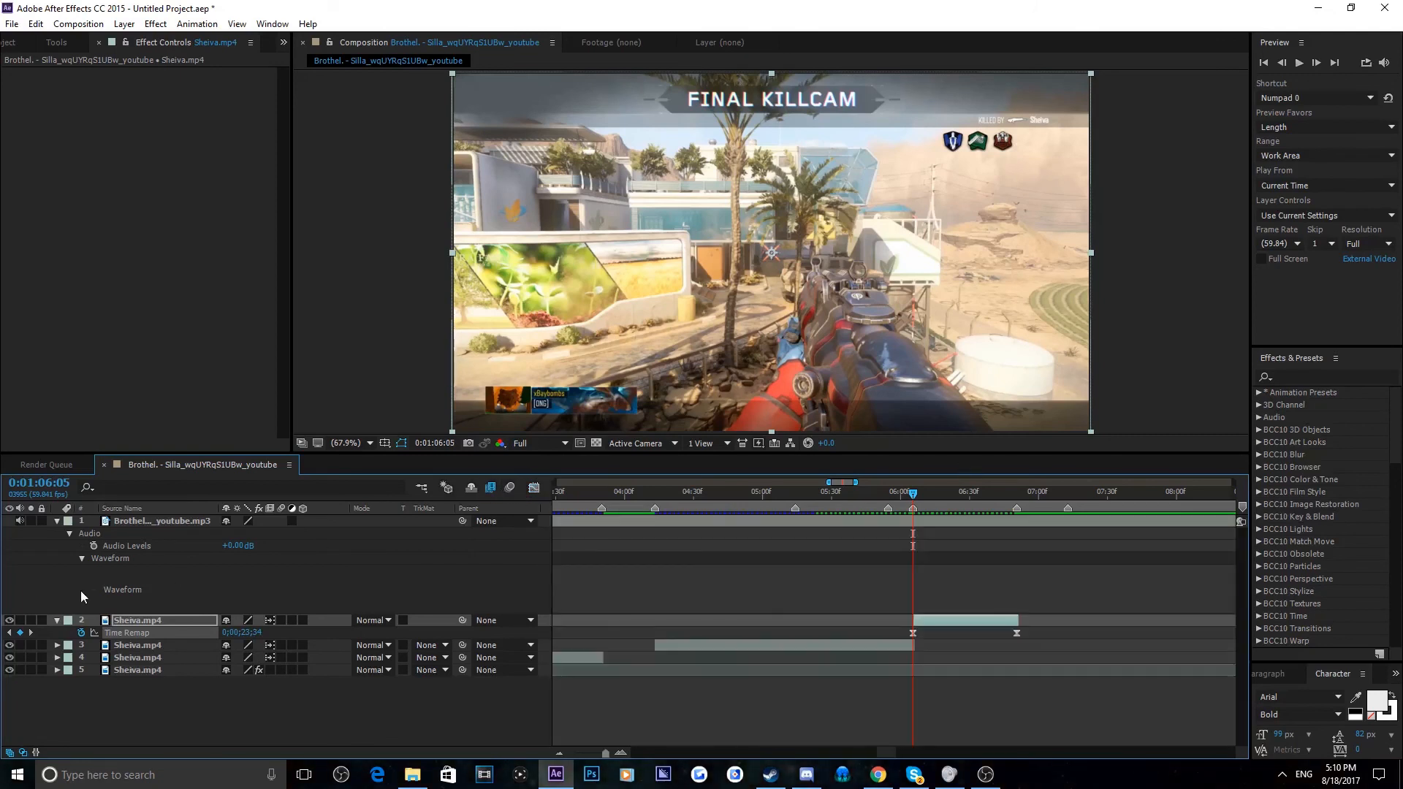
pyautogui.click(57, 620)
pyautogui.rightClick(808, 520)
pyautogui.click(849, 558)
pyautogui.press('space')
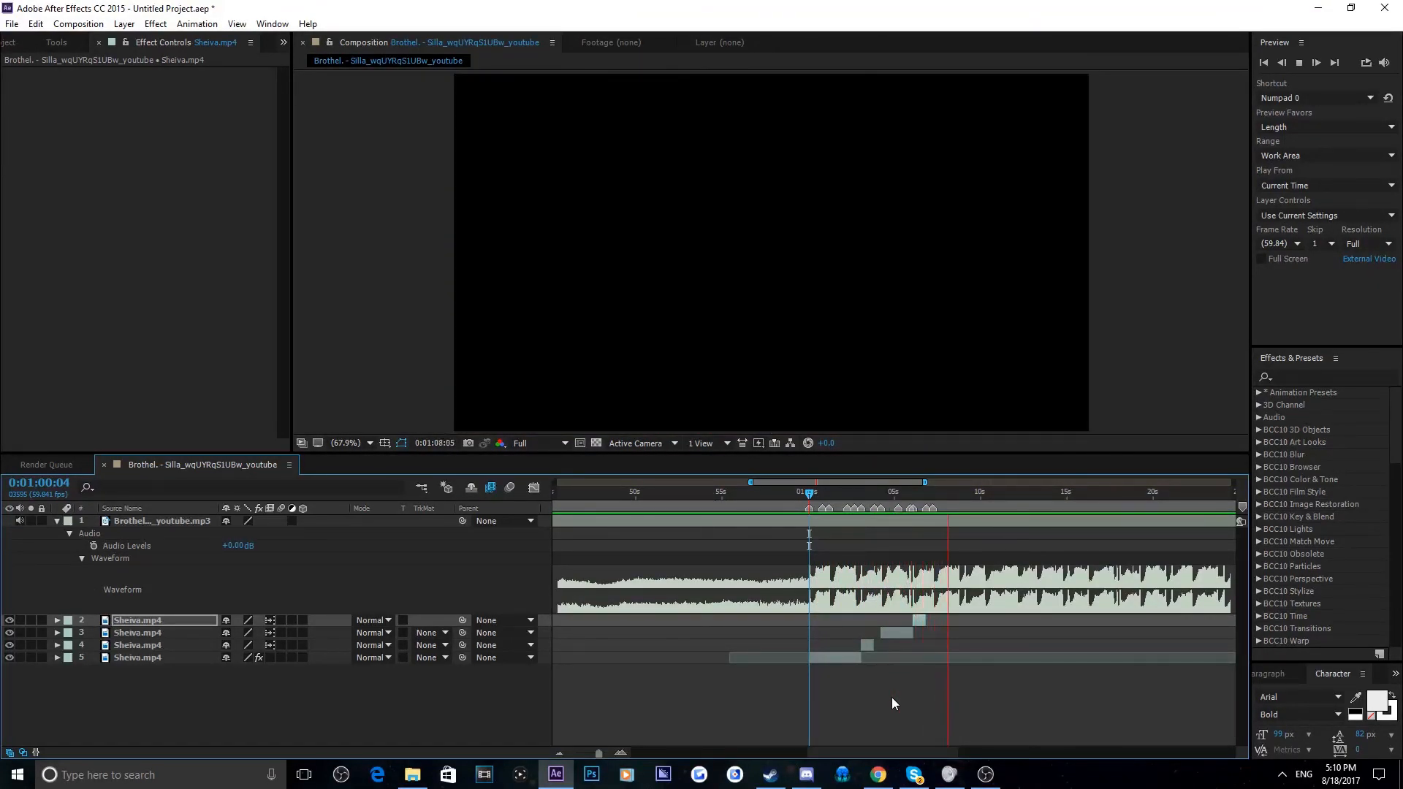
pyautogui.press('space')
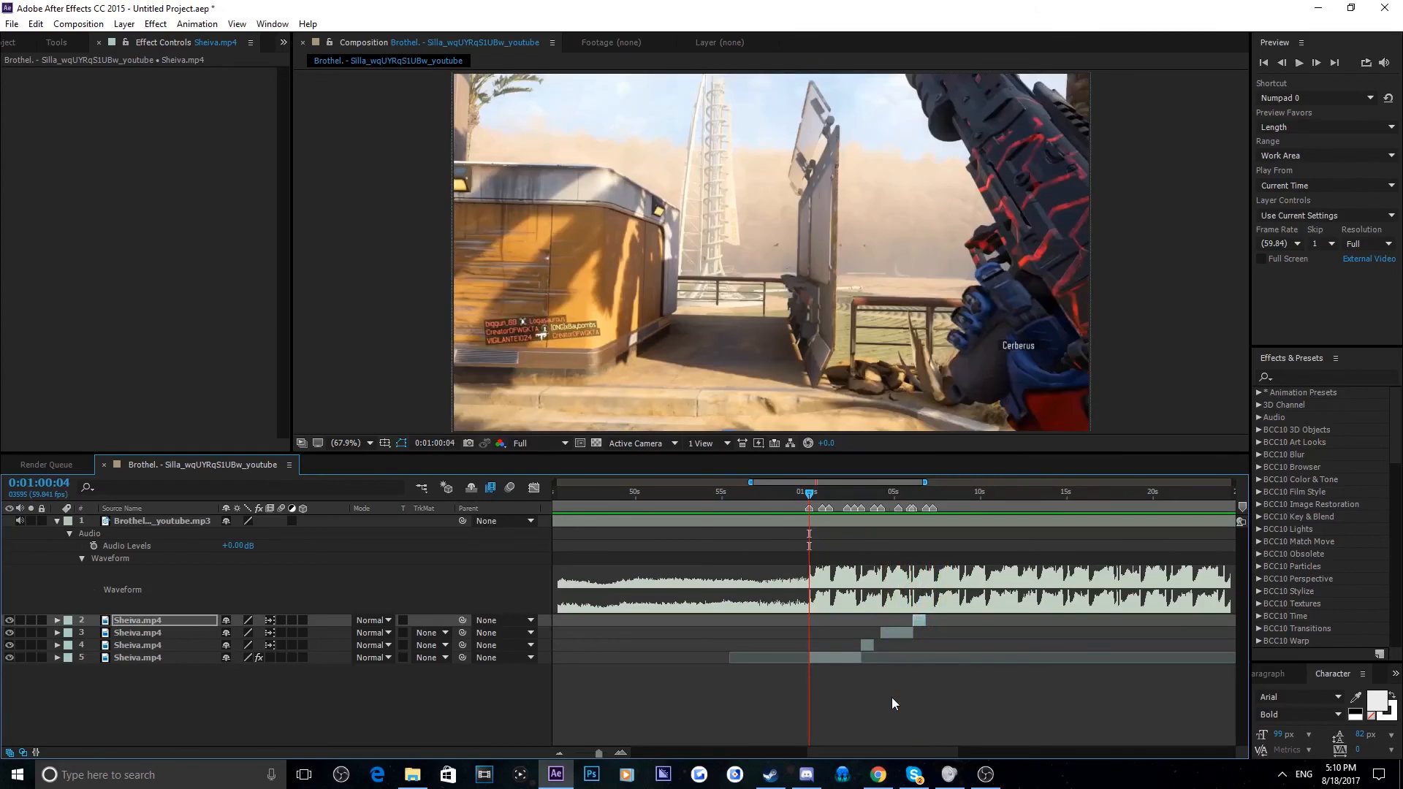
pyautogui.click(982, 716)
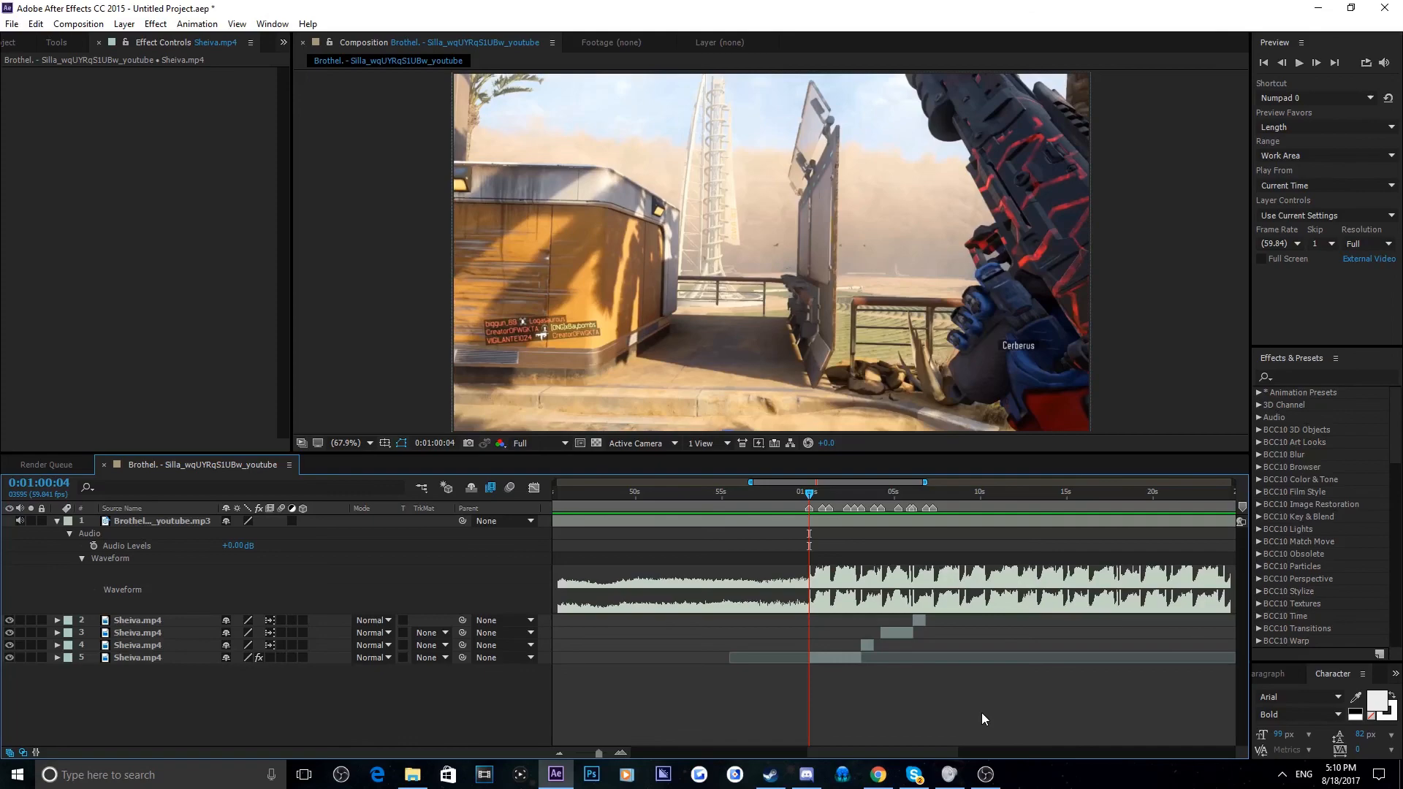
pyautogui.press('space')
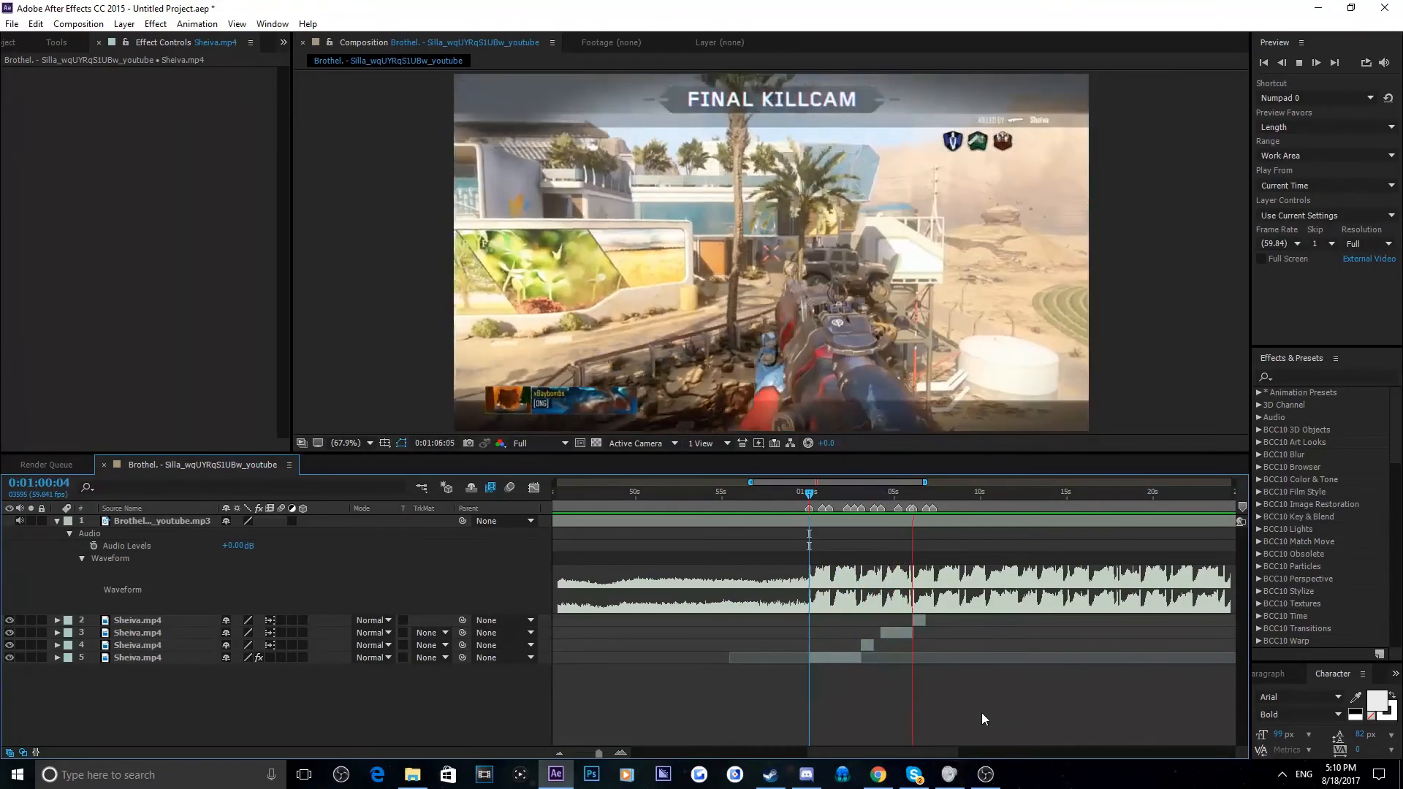
pyautogui.press('space')
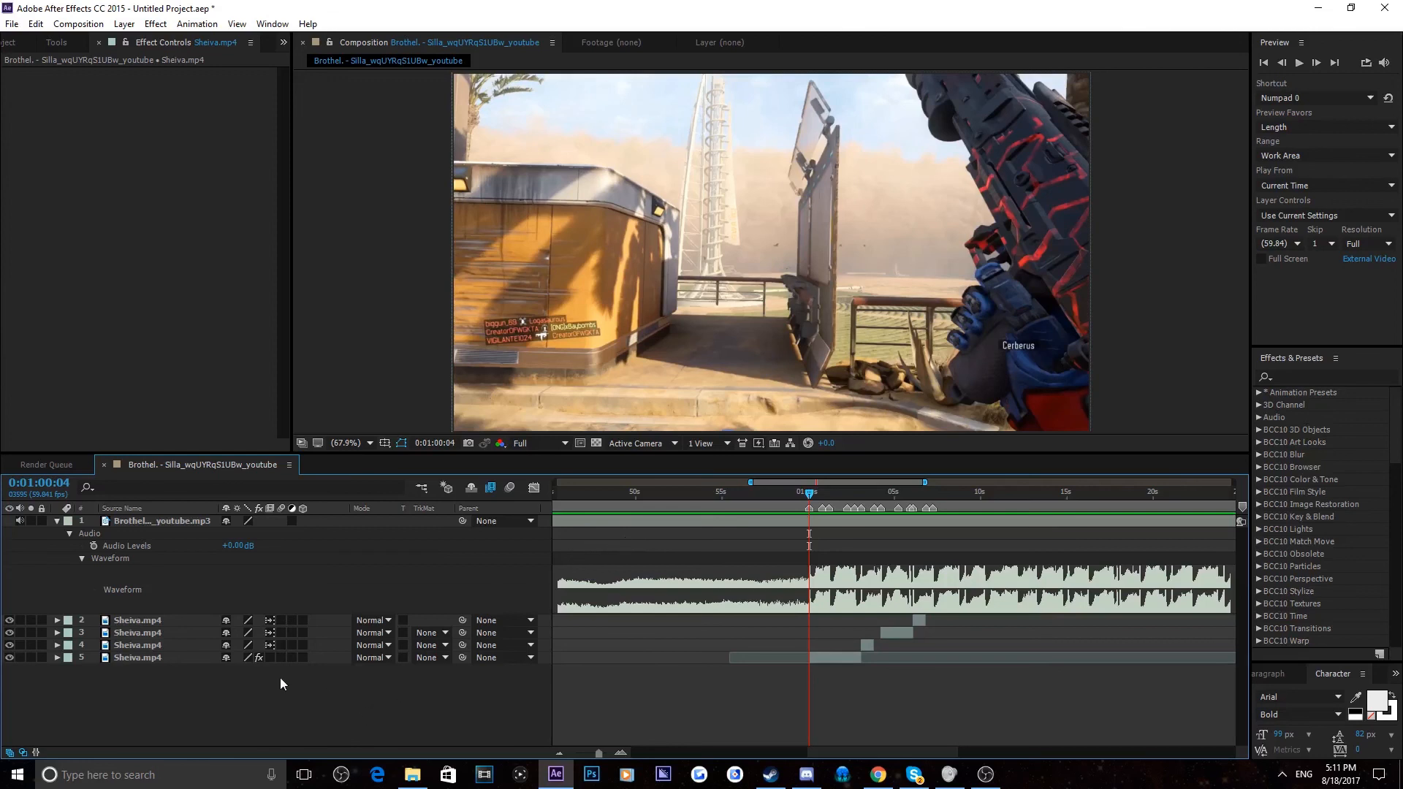
# Rename layers 5 and 4 as 1 and layers 3 and 2 as 1k, and play the sequence from 0:01:00:04
pyautogui.rightClick(151, 659)
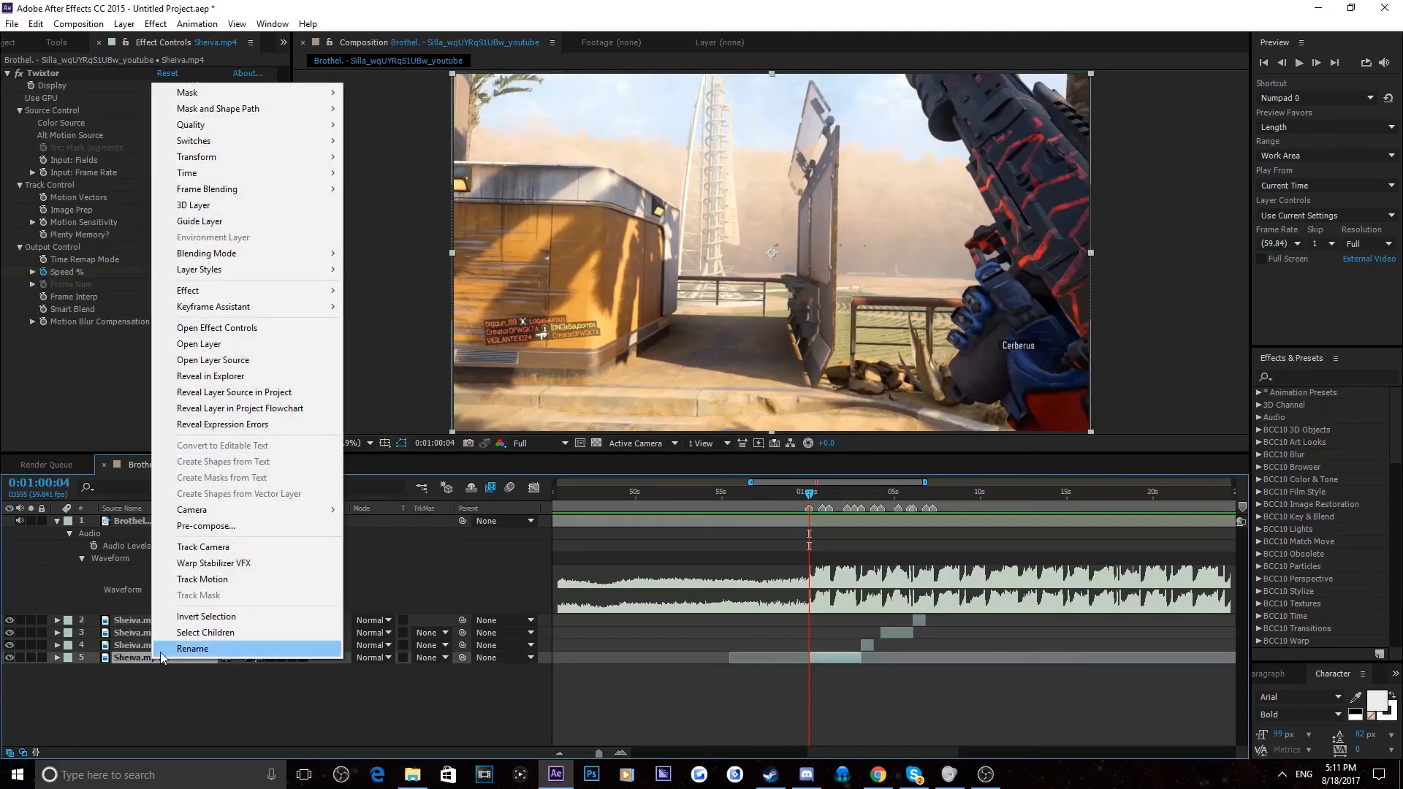
pyautogui.click(160, 652)
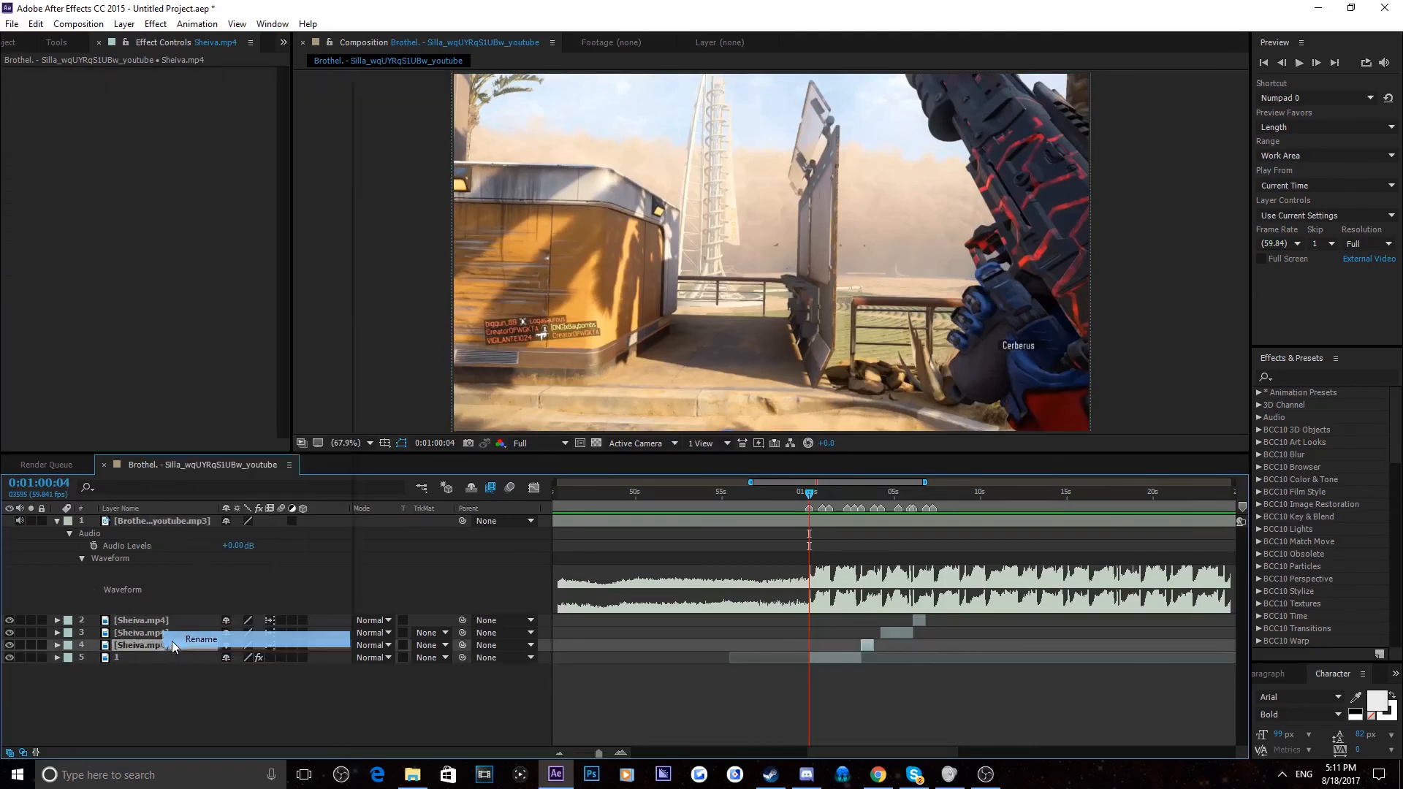
pyautogui.write('1k')
pyautogui.rightClick(194, 620)
pyautogui.rightClick(153, 622)
pyautogui.click(182, 615)
pyautogui.write('1k')
pyautogui.press('Return')
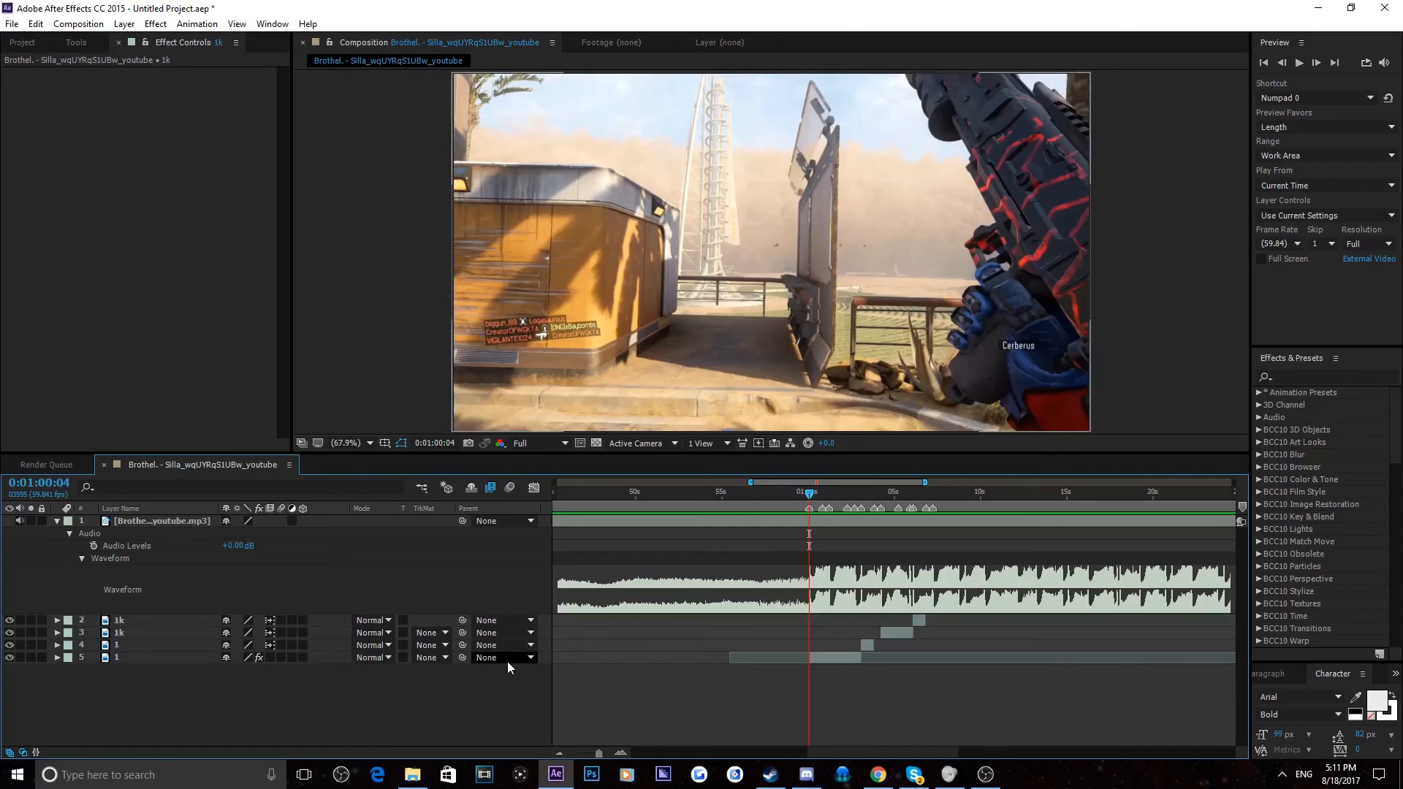
pyautogui.press('space')
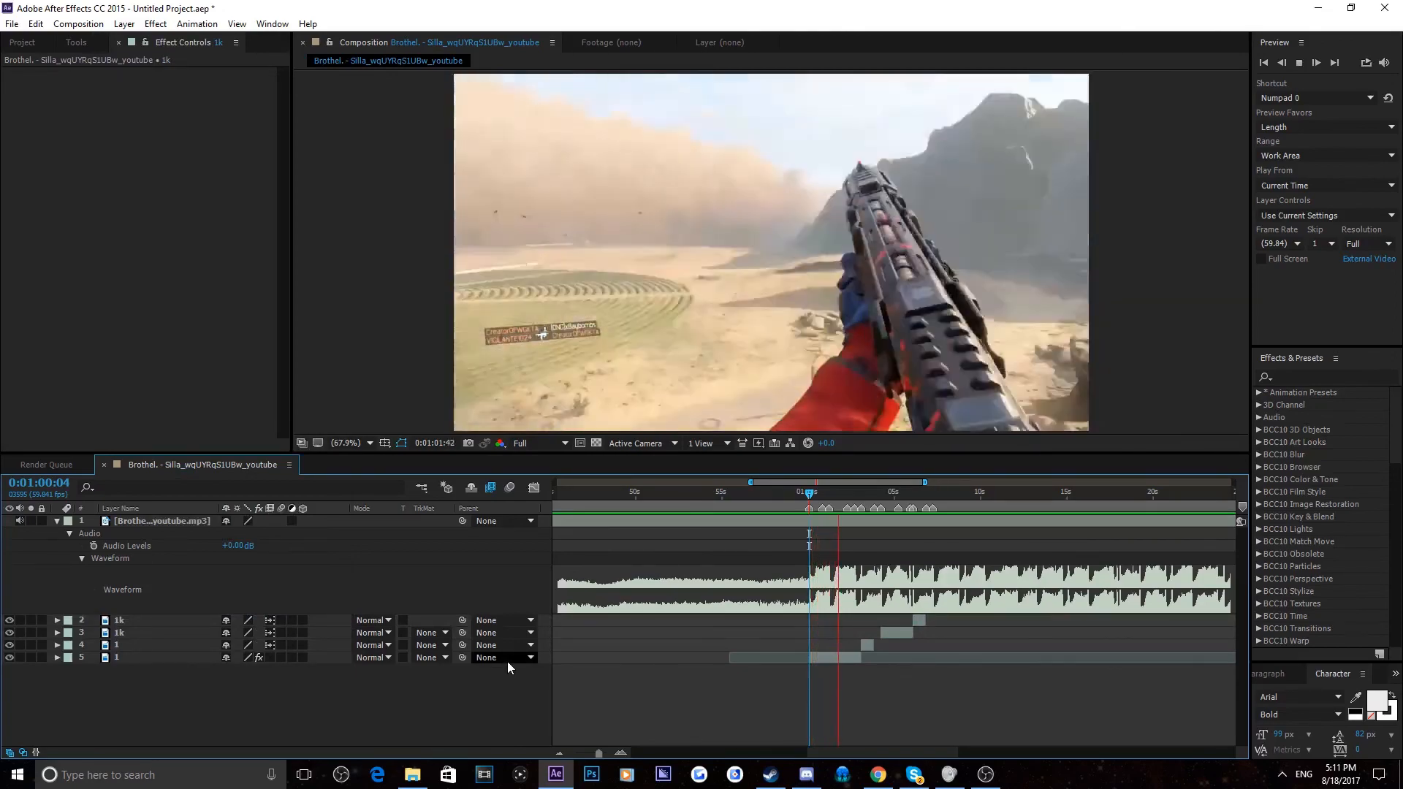